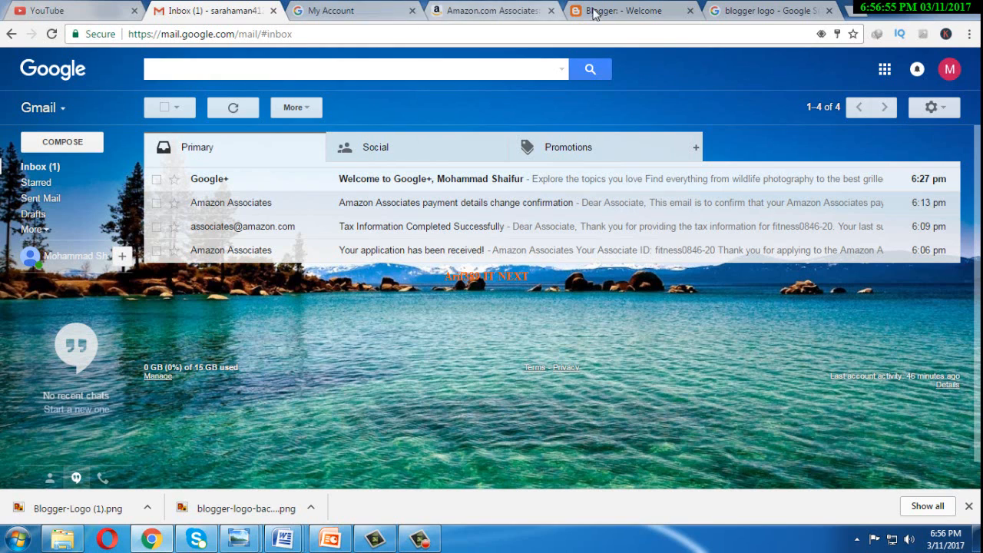
Step: Switch to the Blogger welcome page and start a new blog with the title "Health & Fitness"
left_click(621, 12)
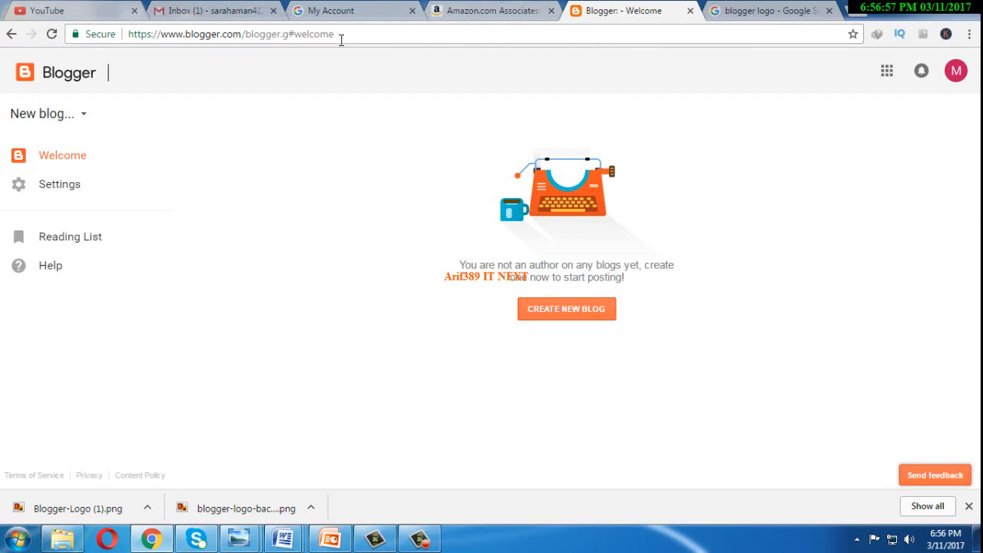
left_click(342, 40)
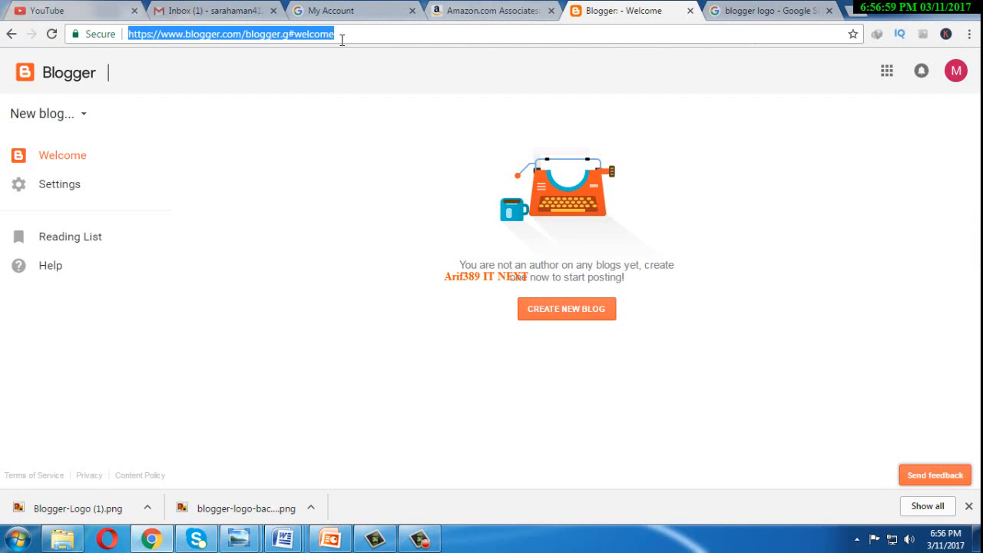
left_click(342, 40)
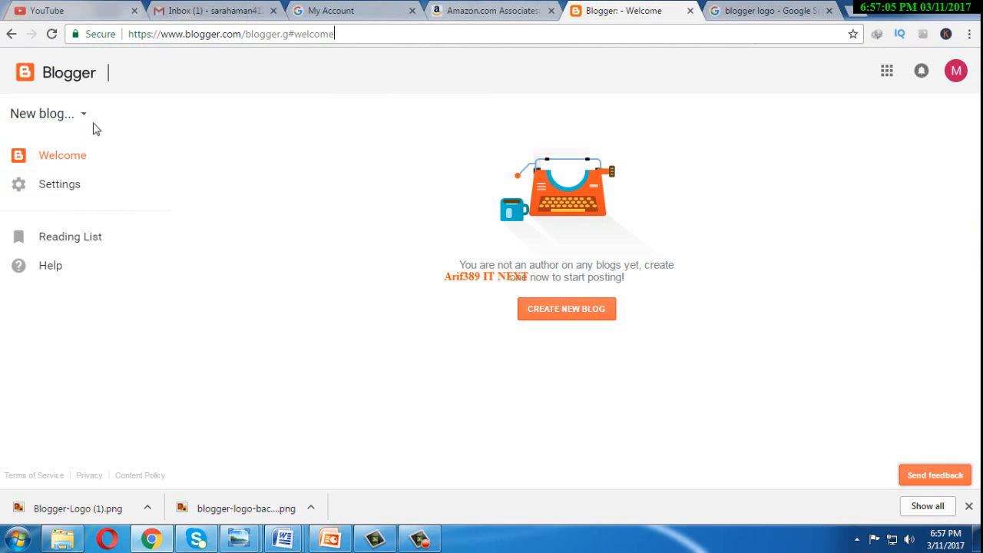
left_click(570, 316)
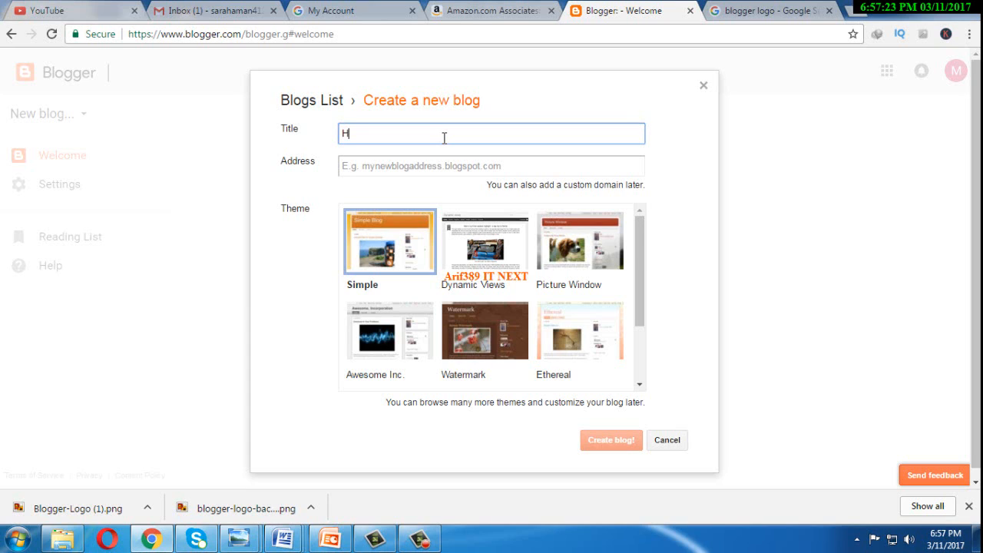
type("ealth & Fitness")
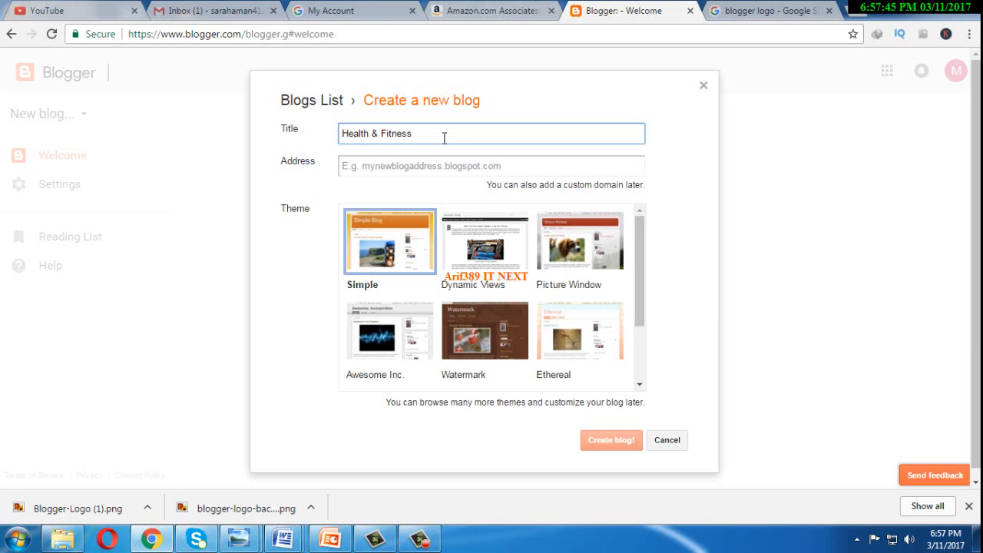
Step: Set the new blog's address to healthfitness4123.blogspot.com and have its availability checked
left_click(436, 174)
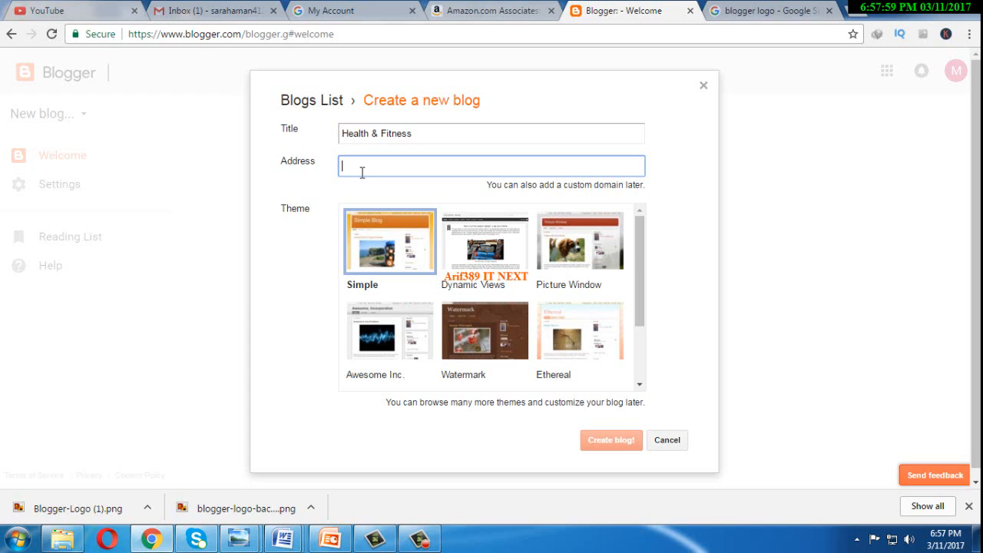
type("h")
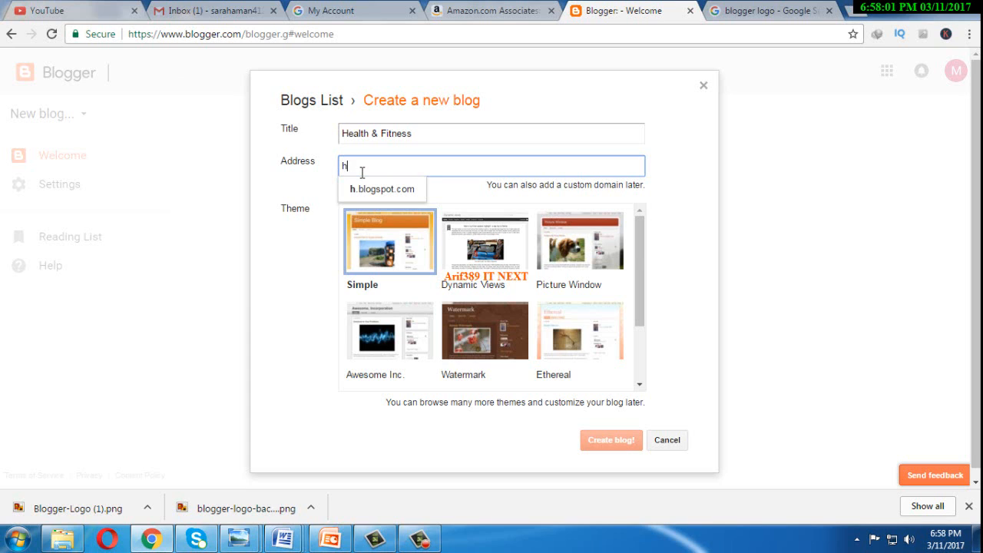
type("ealth")
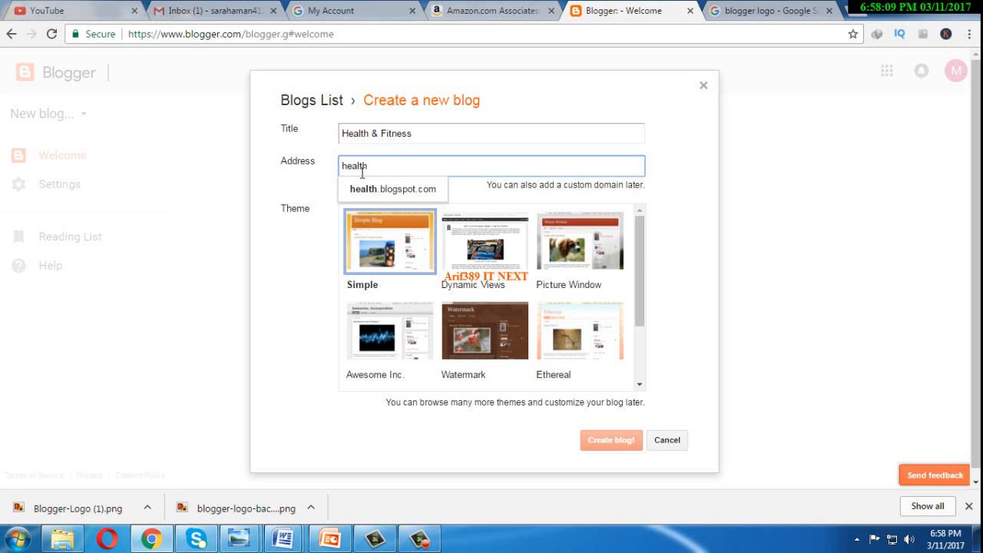
type("fit")
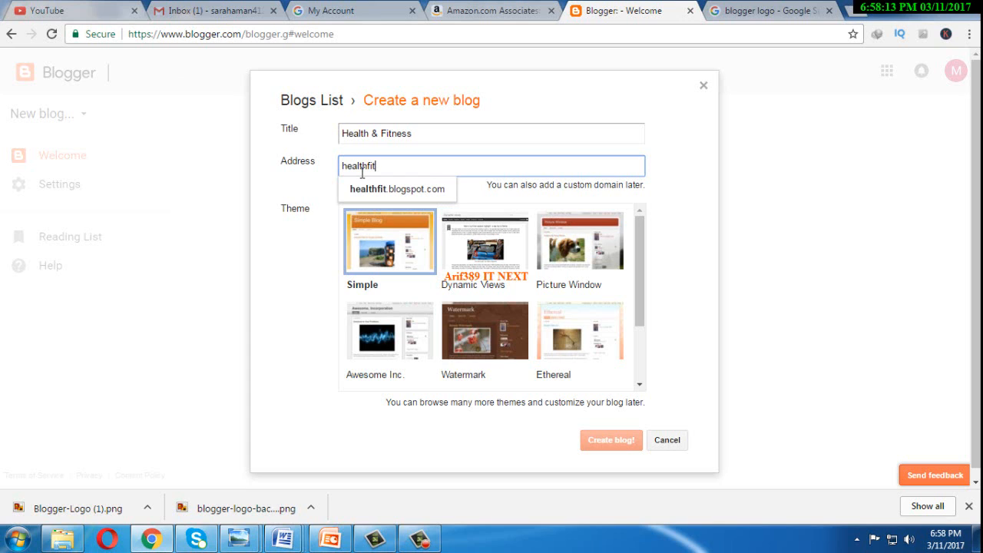
type("ness")
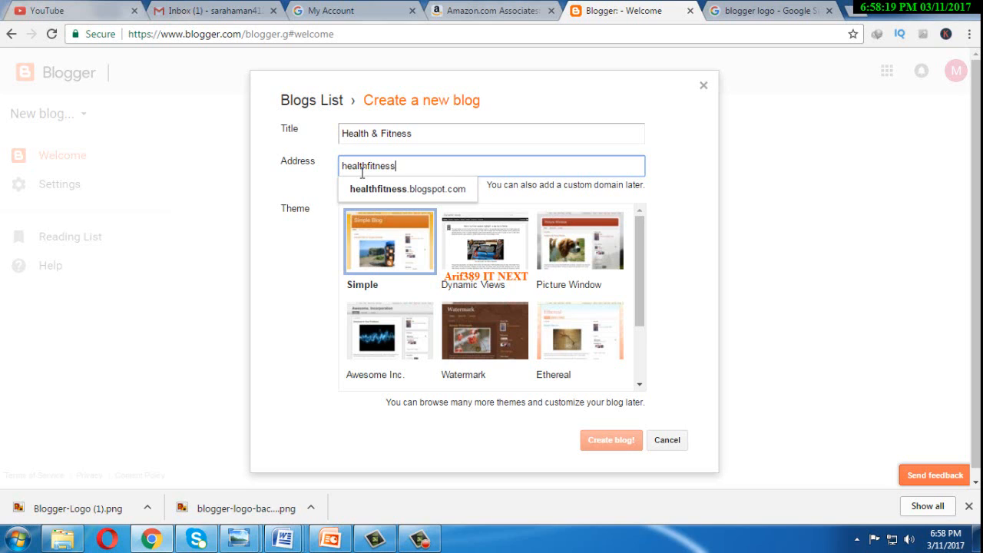
type("4123")
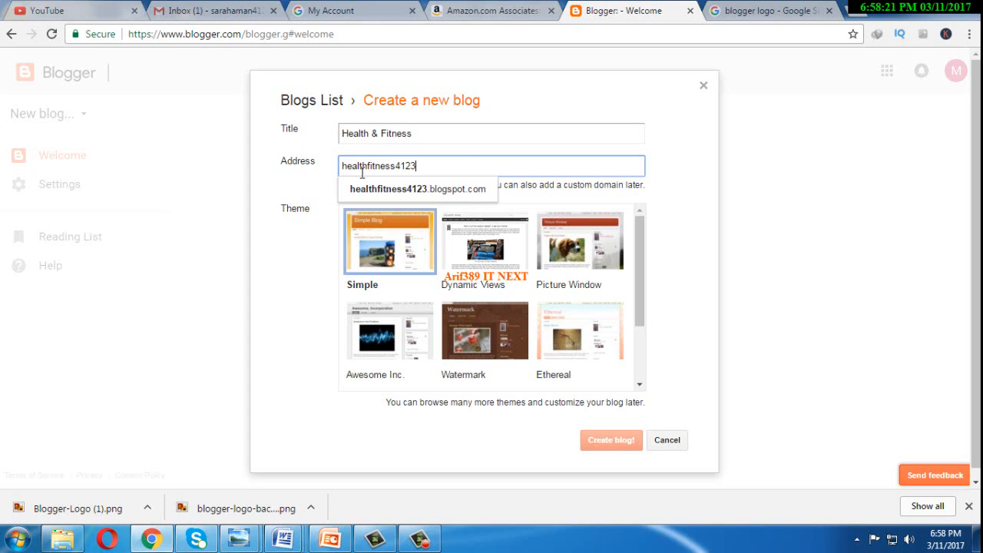
left_click(311, 172)
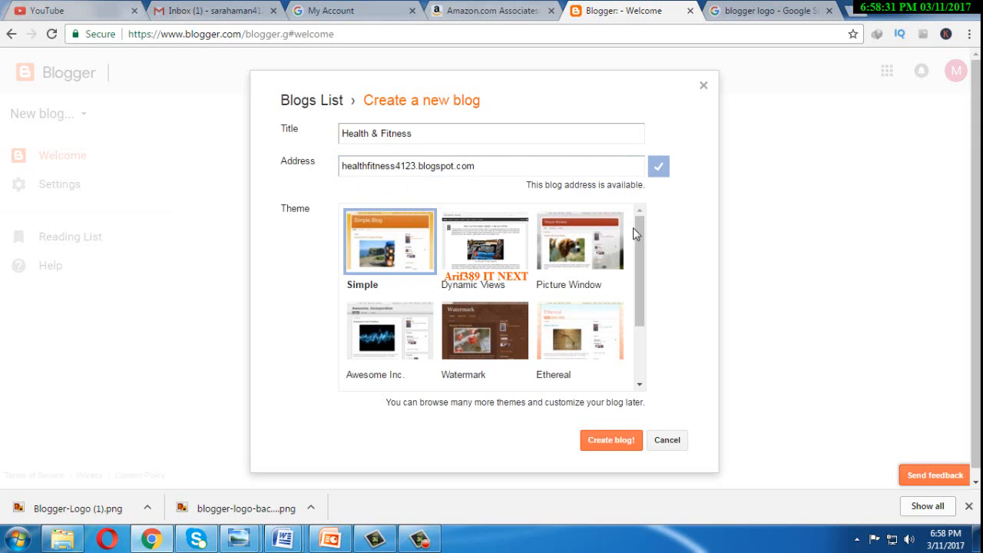
Step: Choose the Picture Window theme and create the blog
mouse_move(642, 242)
left_mouse_down()
mouse_move(645, 281)
mouse_move(643, 247)
left_mouse_up()
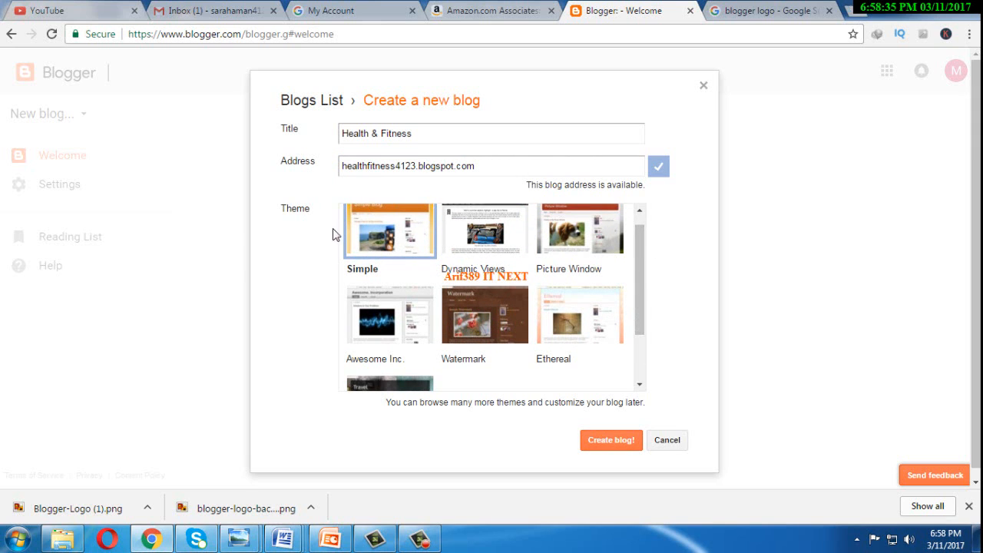
left_click(642, 253)
mouse_move(642, 252)
left_mouse_down()
mouse_move(642, 303)
mouse_move(642, 246)
left_mouse_up()
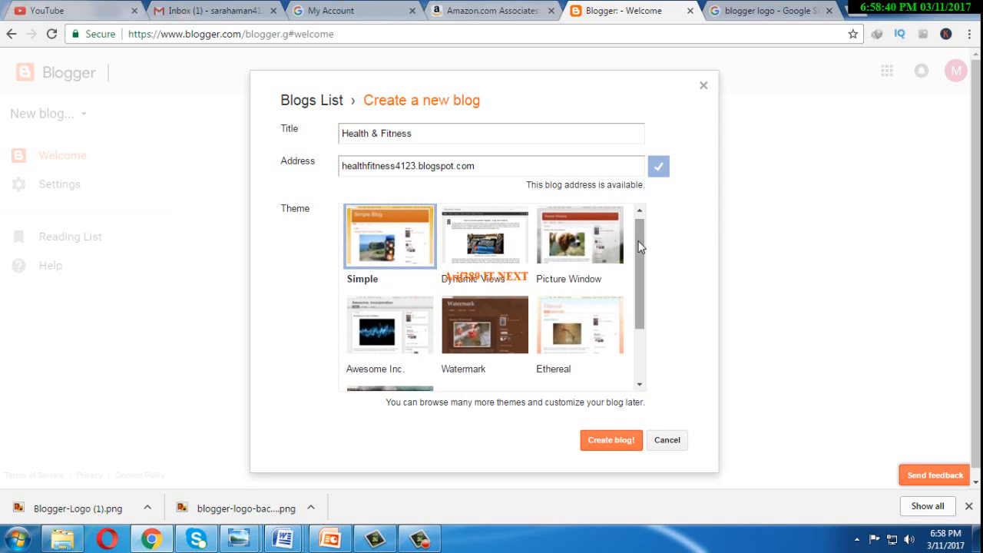
left_click(571, 251)
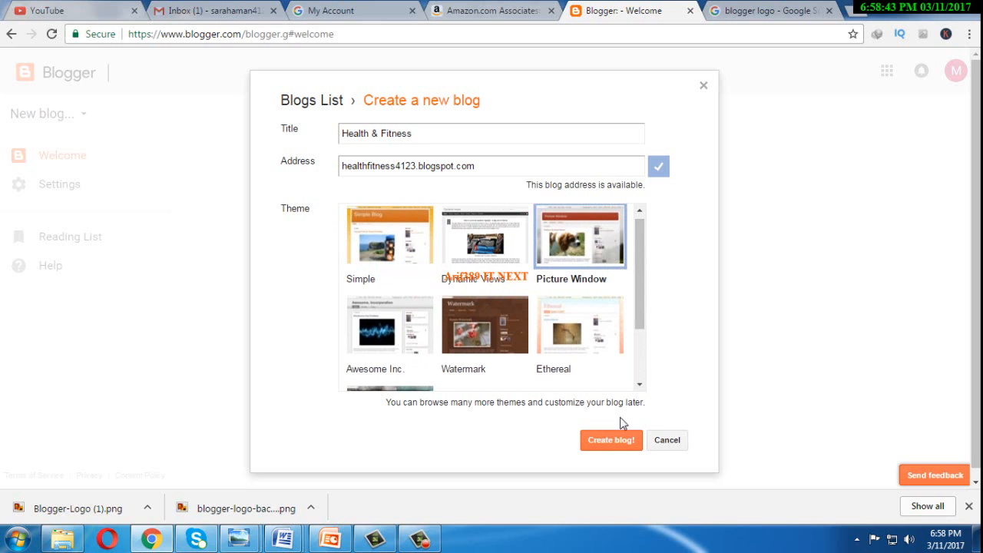
left_click(619, 442)
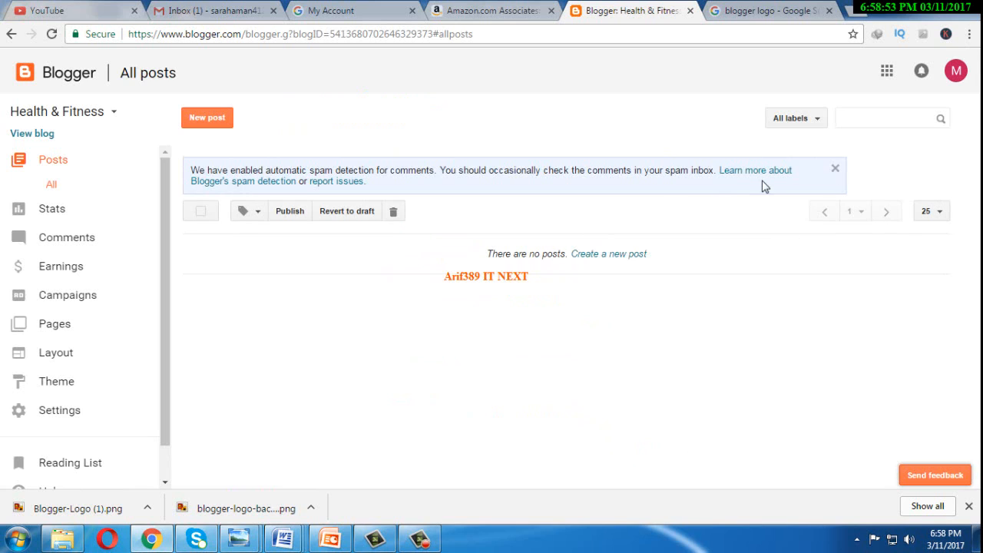
Step: Dismiss the spam-detection notice above the post list and close the browser's downloads bar
left_click(835, 169)
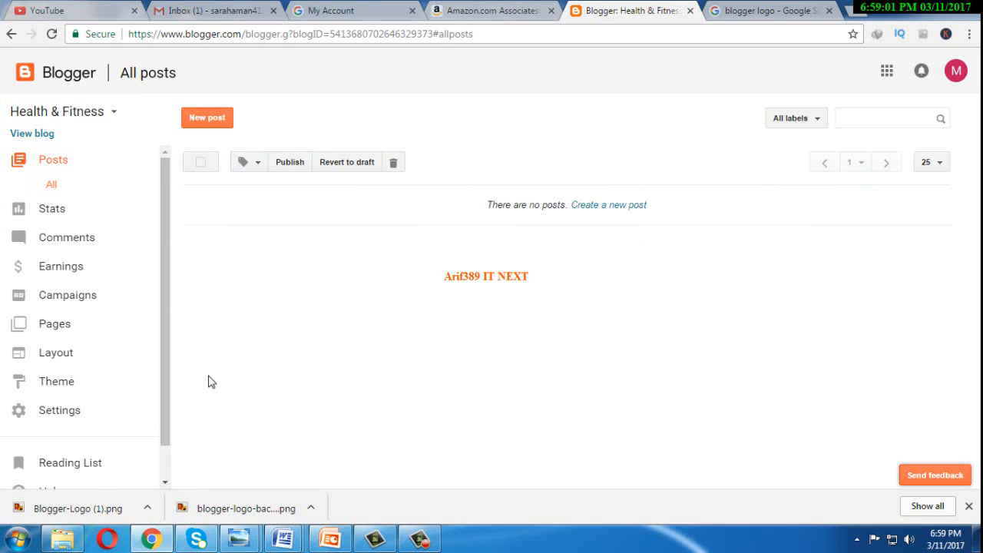
left_click(969, 507)
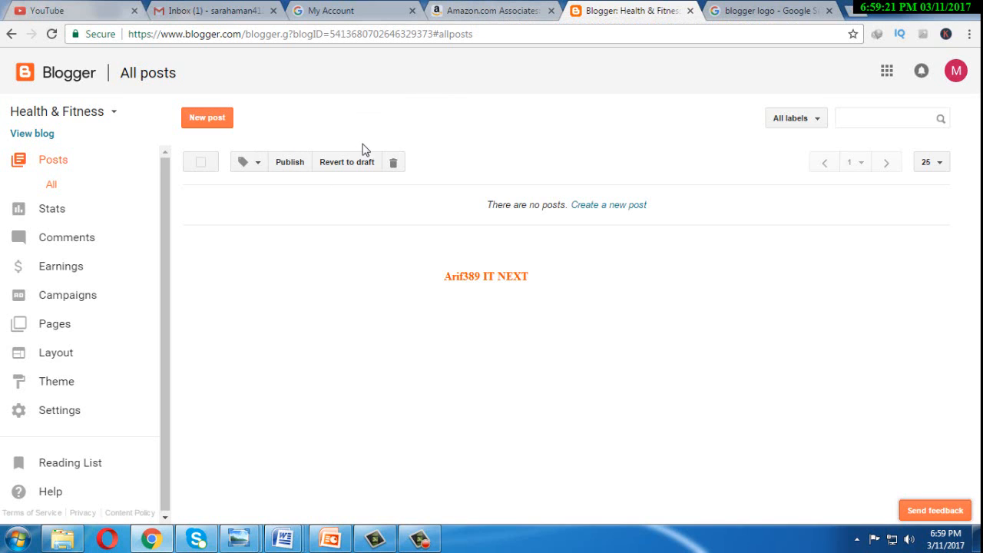
Step: View the live Health & Fitness blog, close its page and return to the dashboard
mouse_move(169, 182)
left_mouse_down()
mouse_move(170, 239)
mouse_move(170, 176)
left_mouse_up()
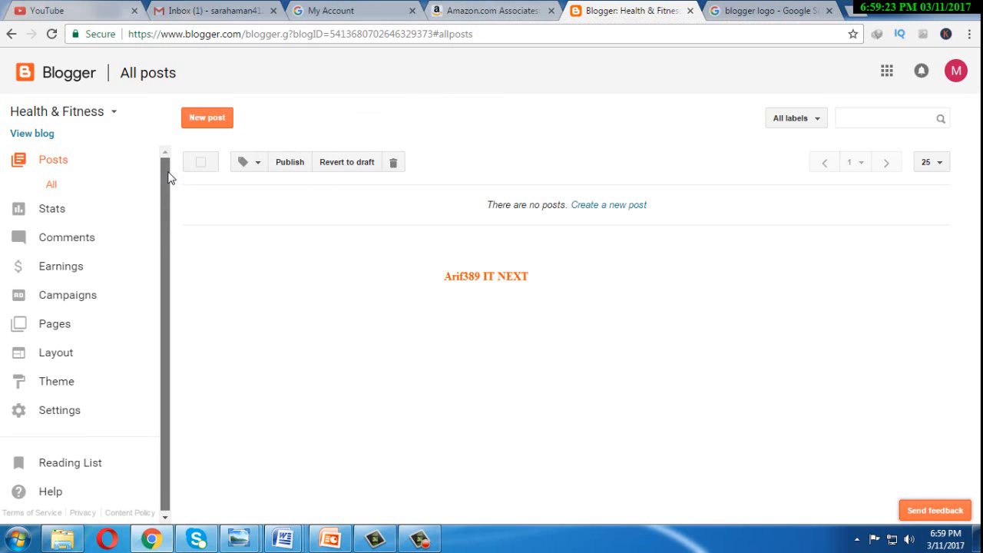
left_click(28, 136)
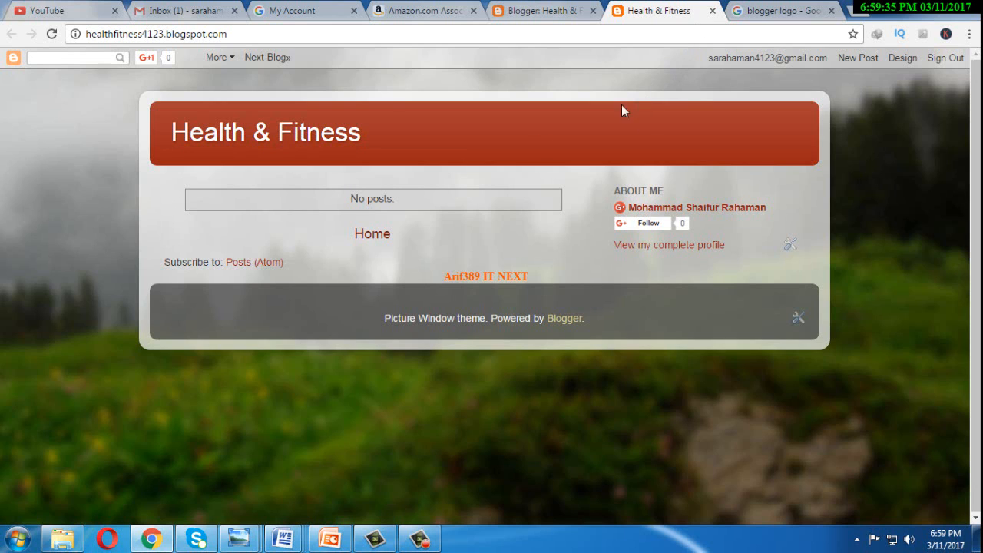
middle_click(680, 10)
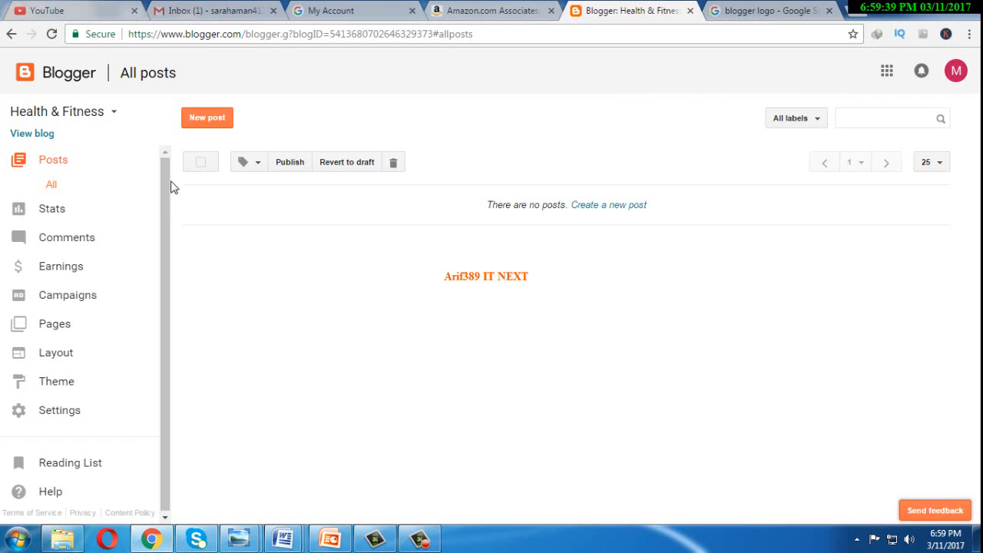
Step: Open the blog's basic settings and bring the full list of settings sections into view
left_click_drag(165, 181, 169, 252)
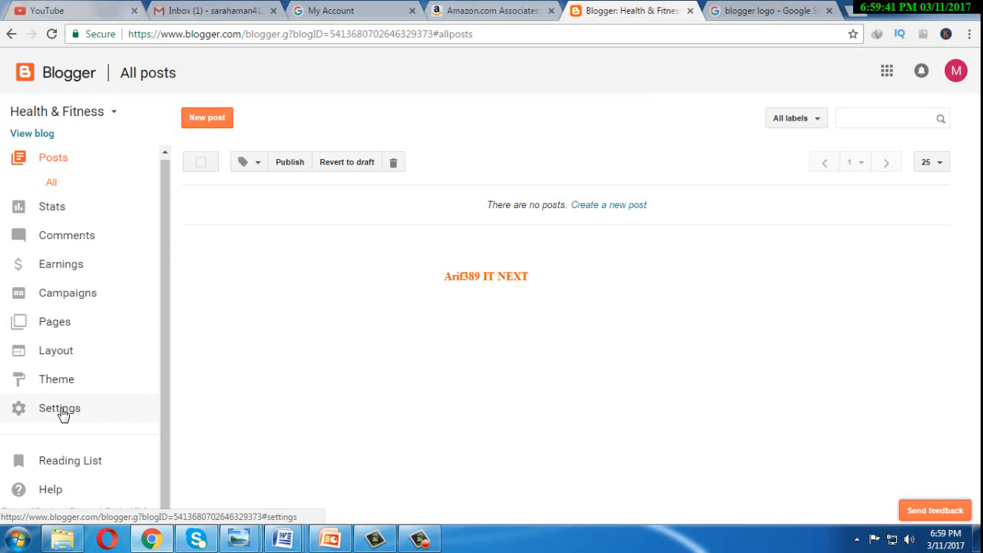
left_click(130, 398)
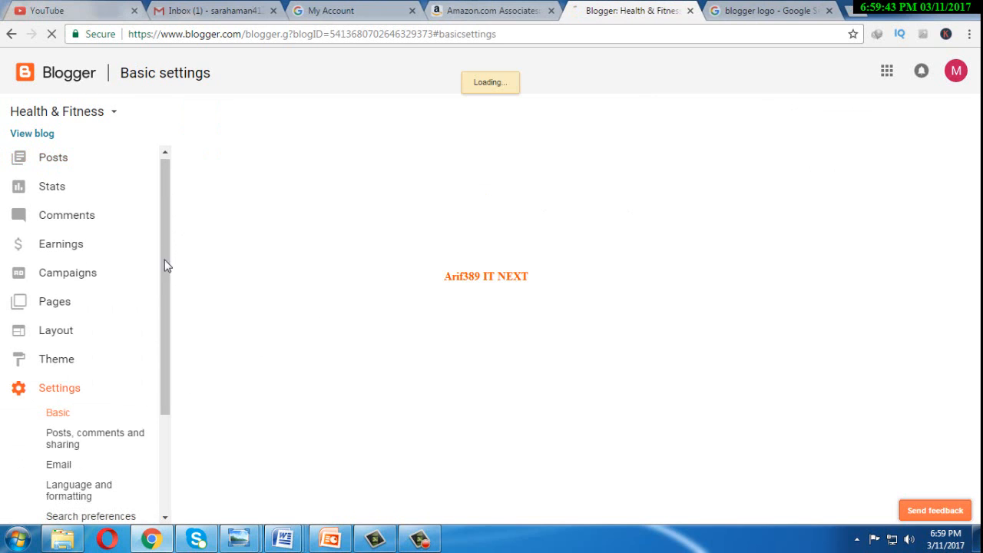
left_click_drag(164, 196, 160, 309)
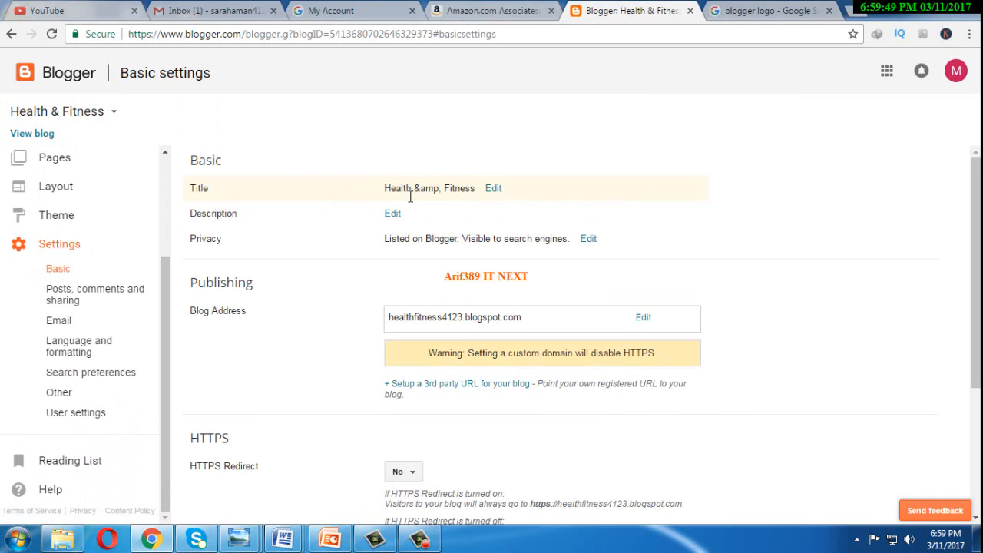
Step: Try to correct the blog title to "Health & Fitness" by removing the stray "amp;", and save it
left_click(494, 190)
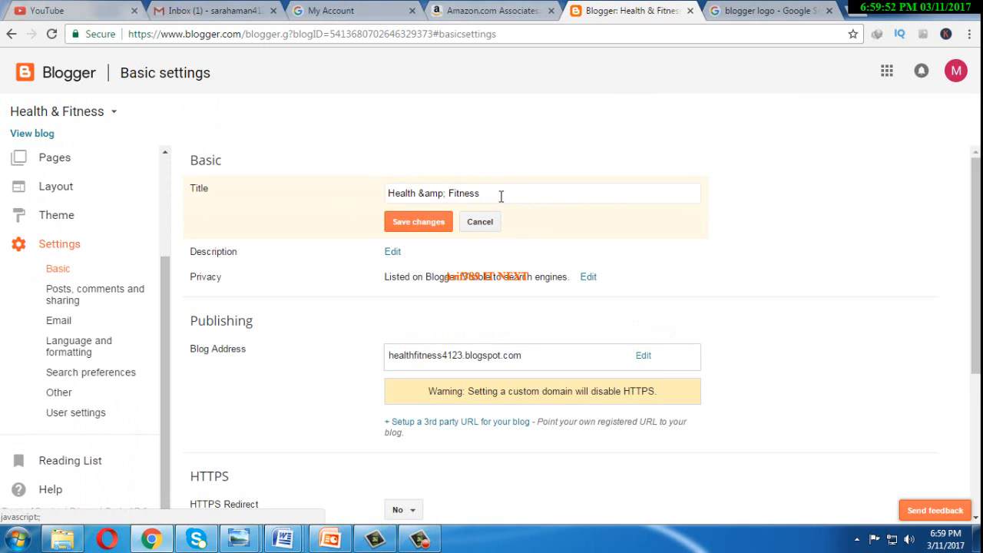
left_click(450, 196)
key("BackSpace")
key("BackSpace")
key("BackSpace")
key("BackSpace")
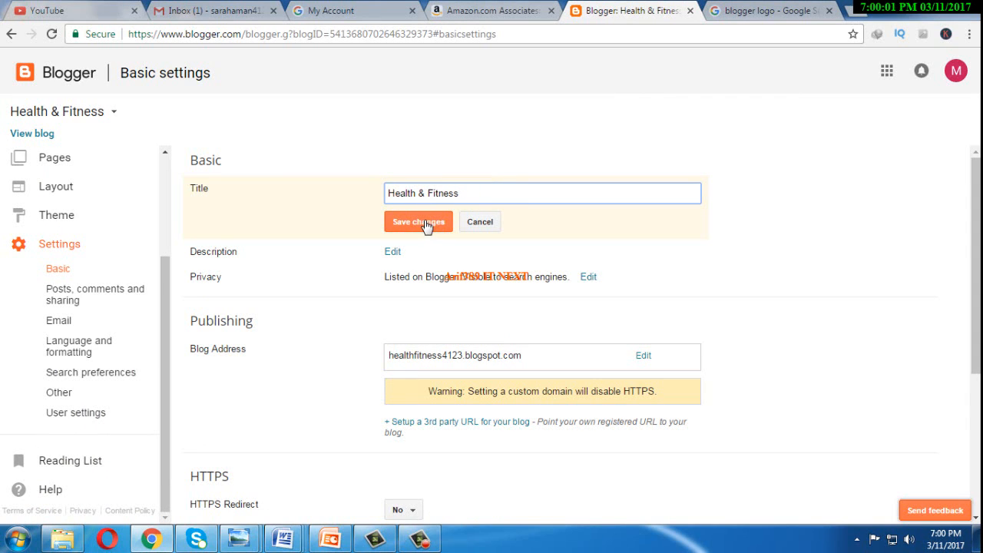
left_click(401, 223)
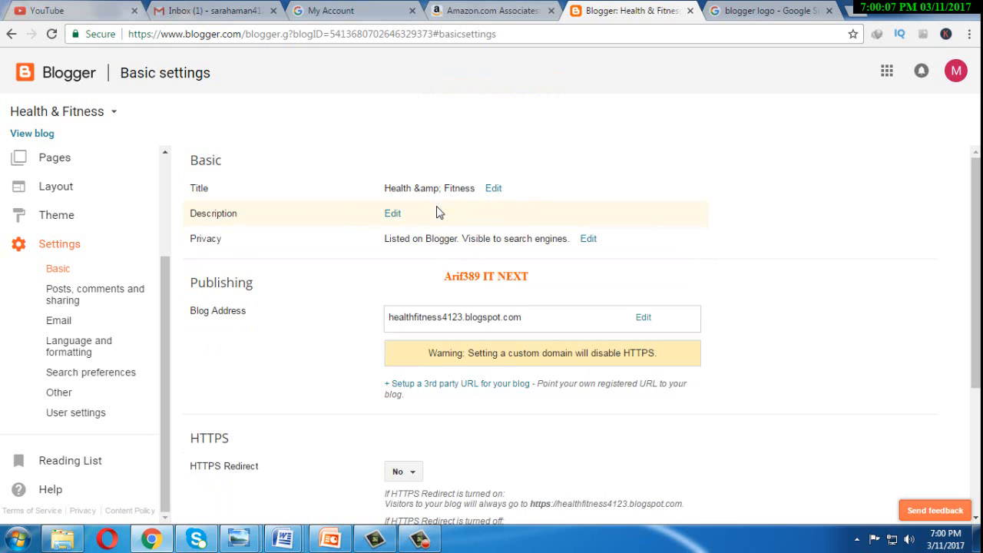
Step: Inspect the editable blog description and privacy options, closing each without changes
left_click(391, 215)
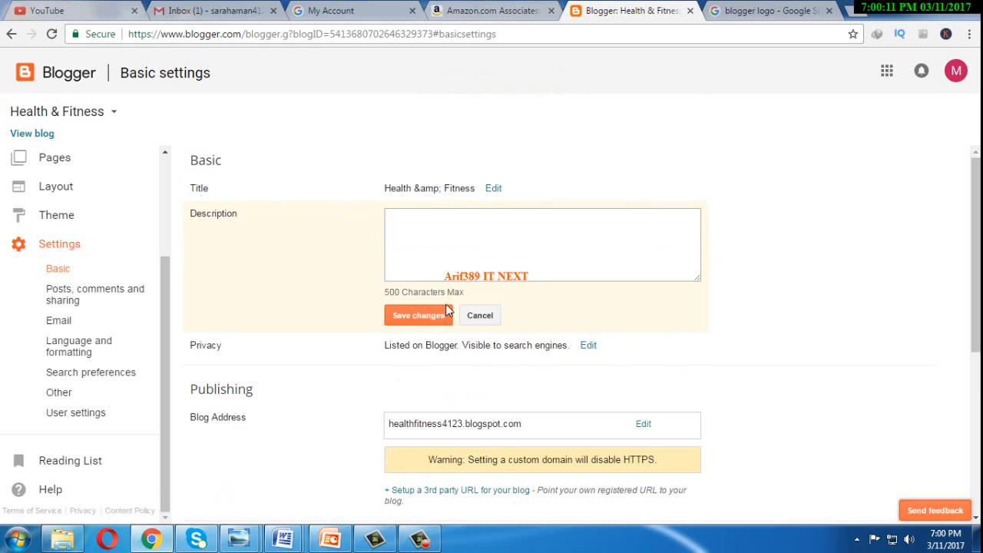
left_click(490, 316)
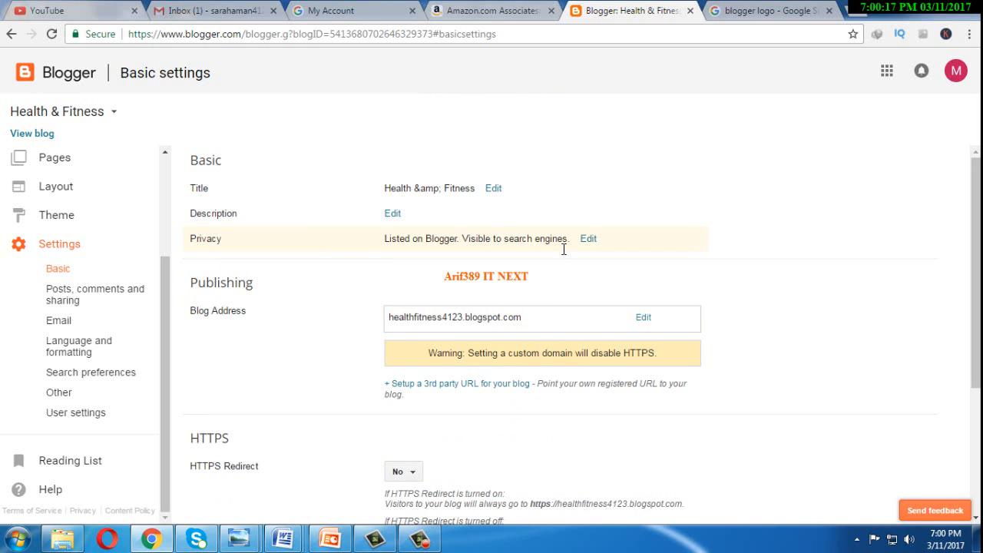
scroll(556, 263, "down", 2)
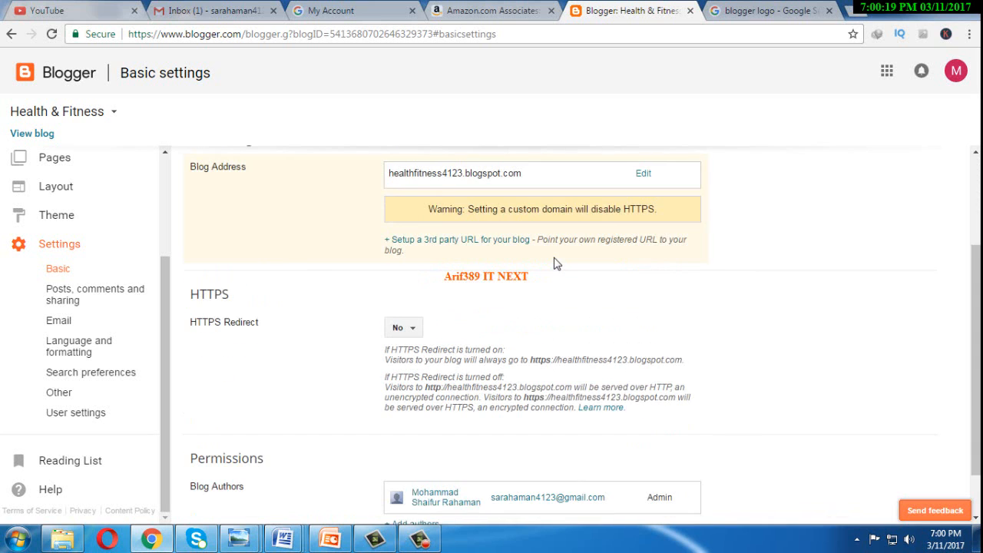
scroll(556, 263, "up", 2)
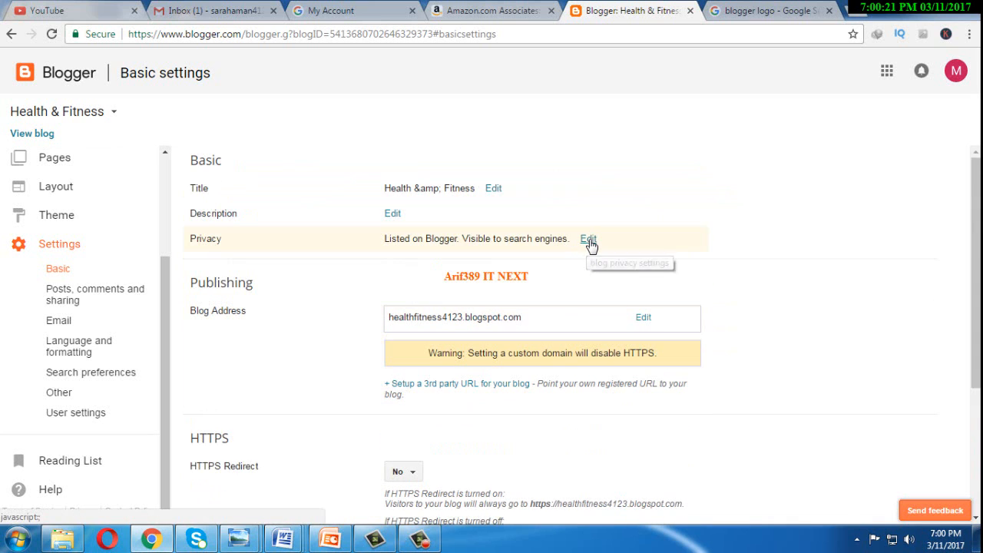
left_click(588, 240)
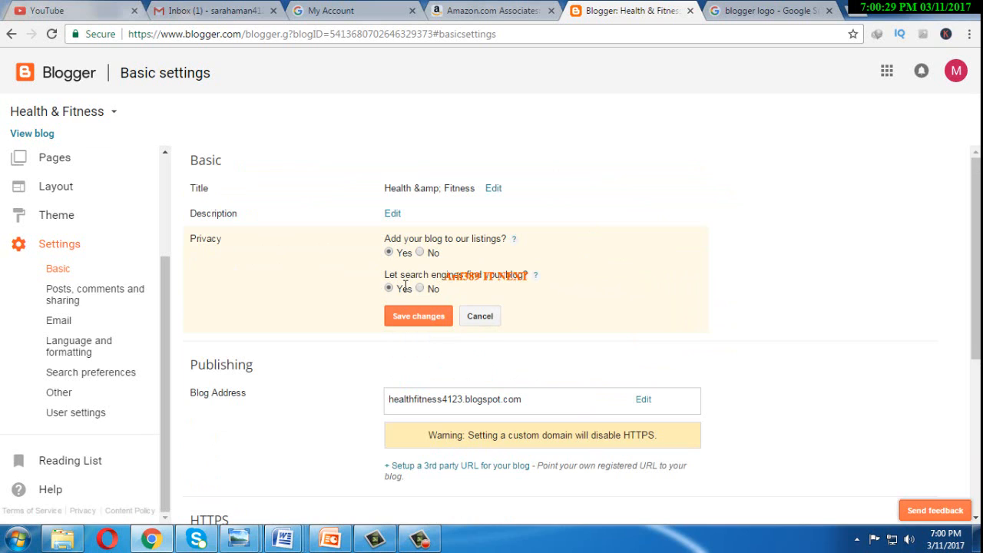
left_click(487, 317)
Step: Turn on HTTPS Redirect for the blog in the basic settings
scroll(461, 372, "down", 3)
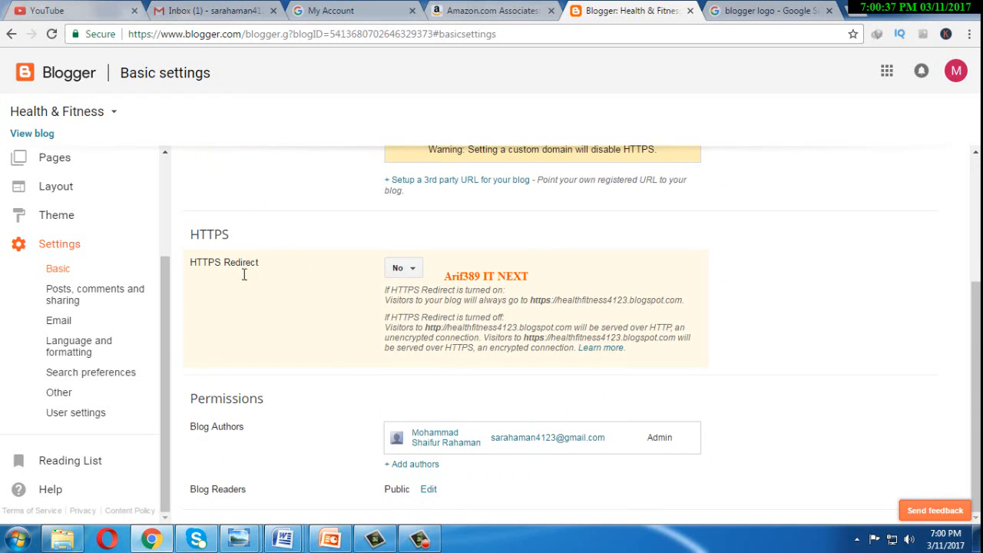
scroll(414, 243, "up", 2)
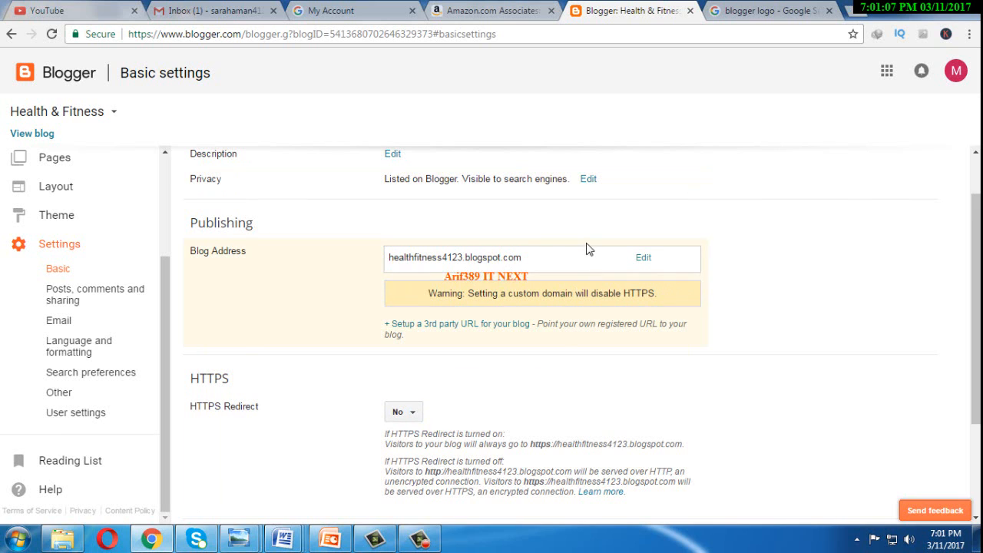
left_click(404, 413)
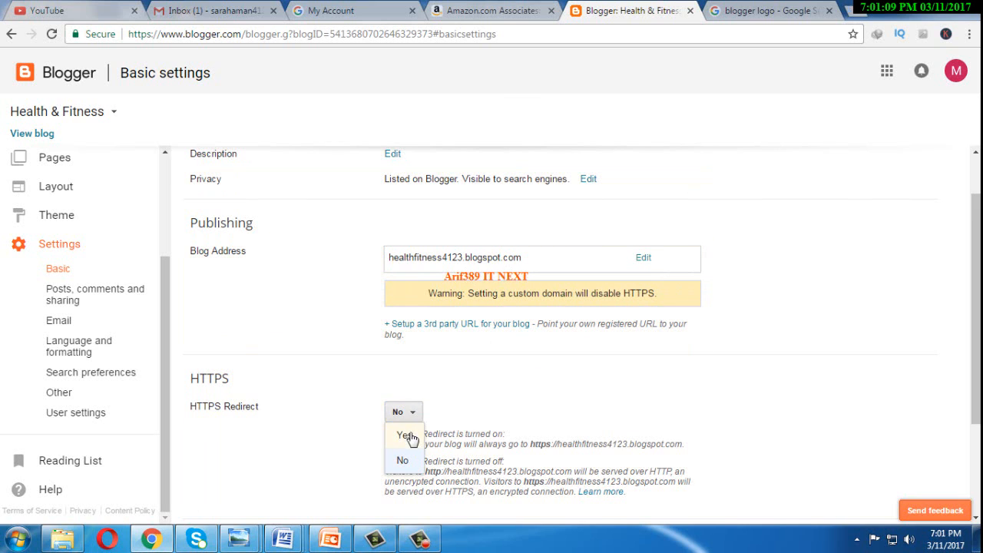
left_click(408, 436)
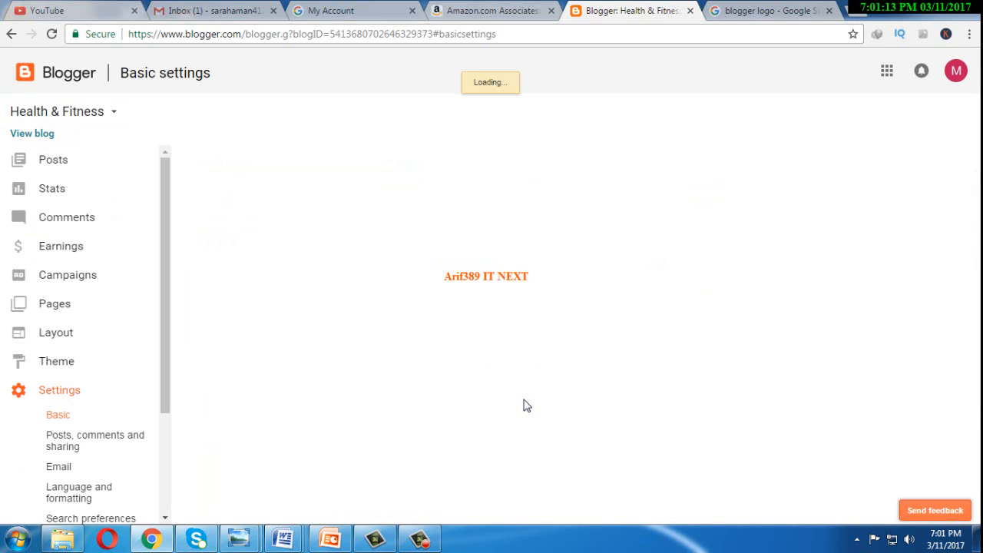
Step: Review the blog permissions, the posts, comments and sharing settings, and the email settings without changing them
scroll(465, 390, "down", 2)
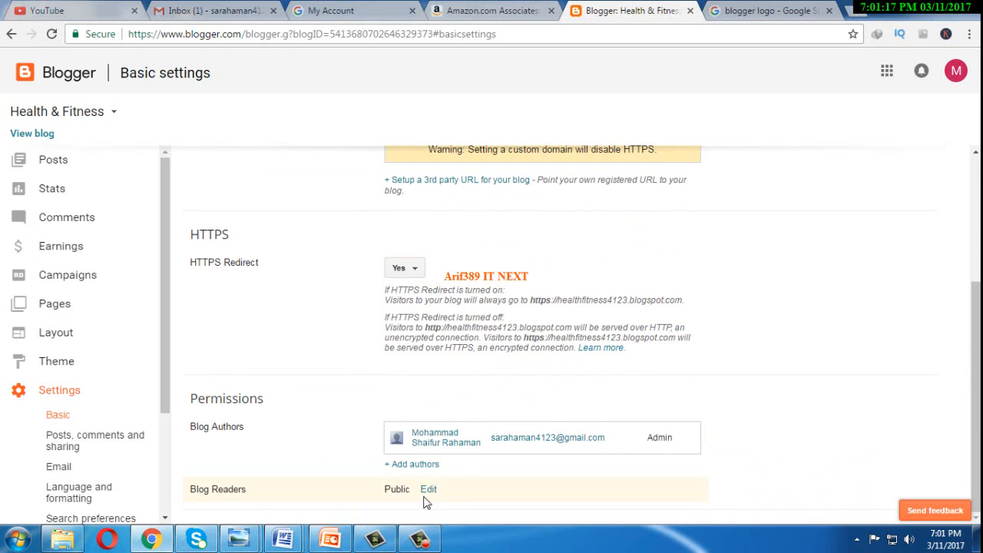
left_click(101, 439)
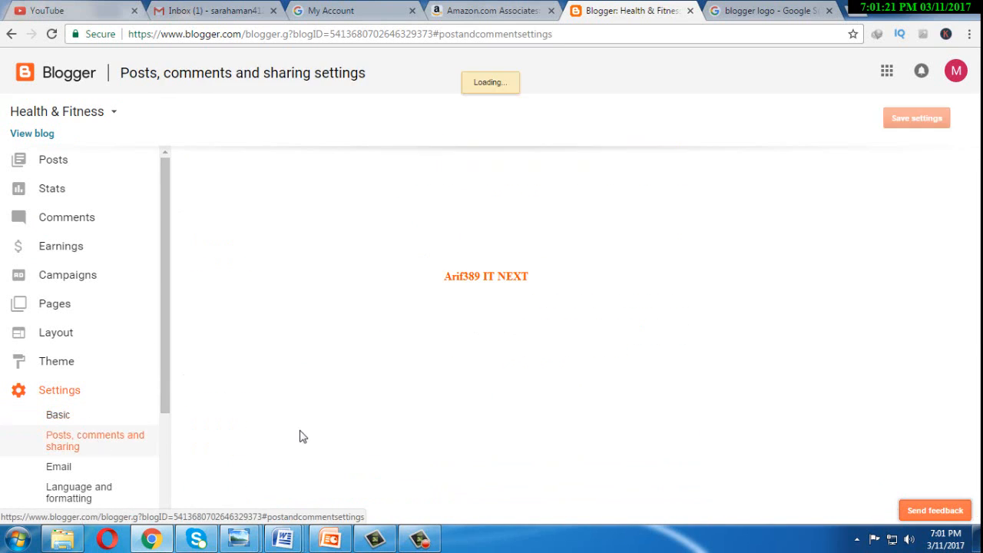
scroll(358, 324, "down", 2)
scroll(359, 323, "down", 3)
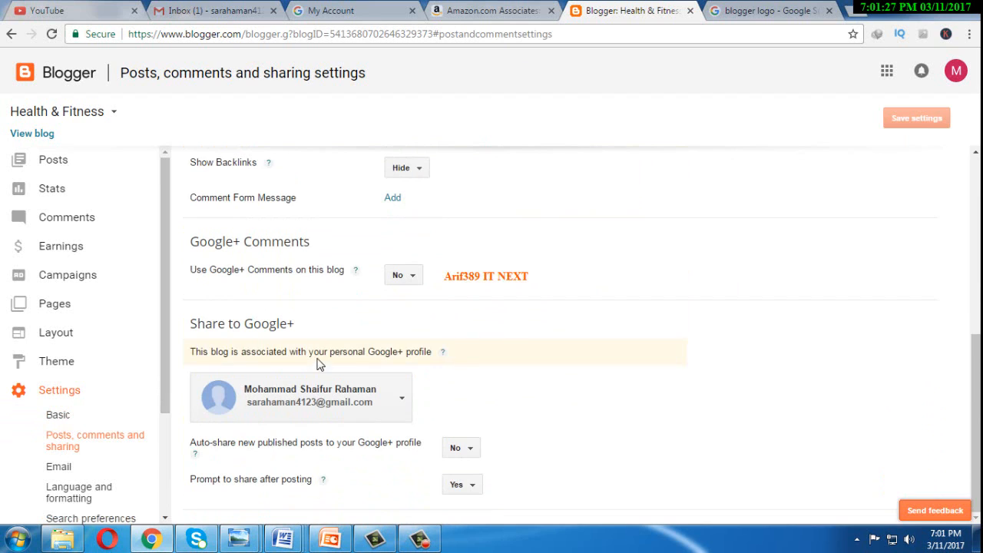
scroll(230, 380, "up", 2)
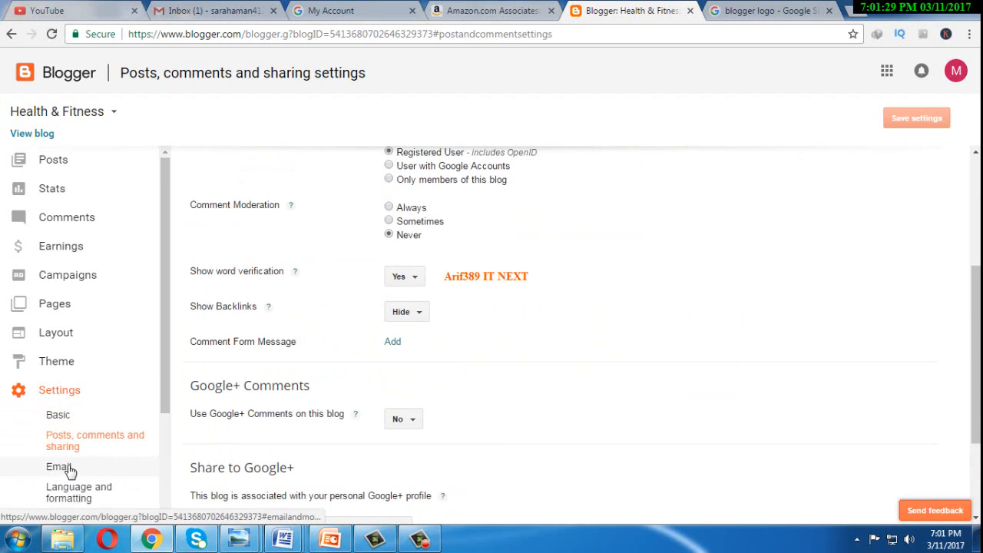
left_click(59, 466)
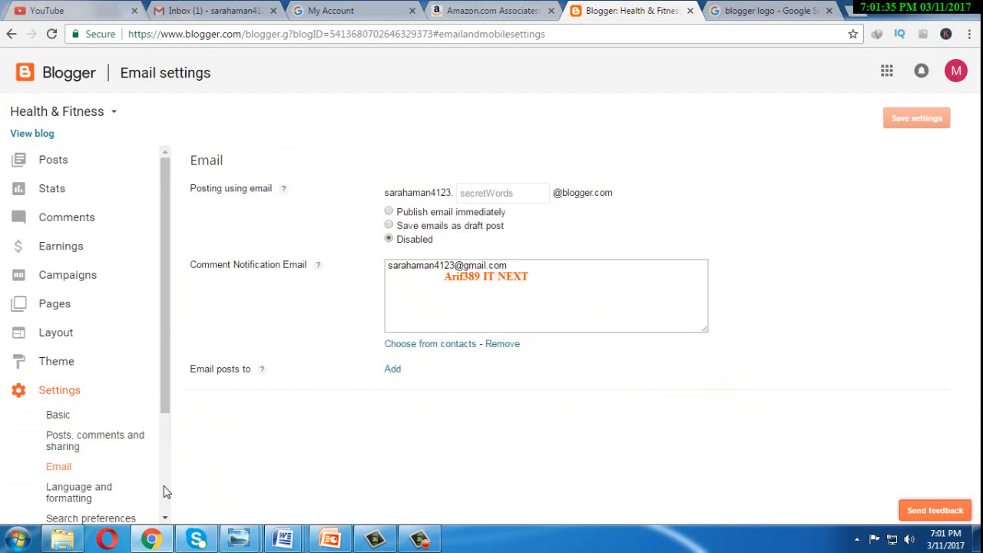
Step: Enable transliteration in Bengali in the blog's language and formatting settings
left_click_drag(160, 317, 163, 412)
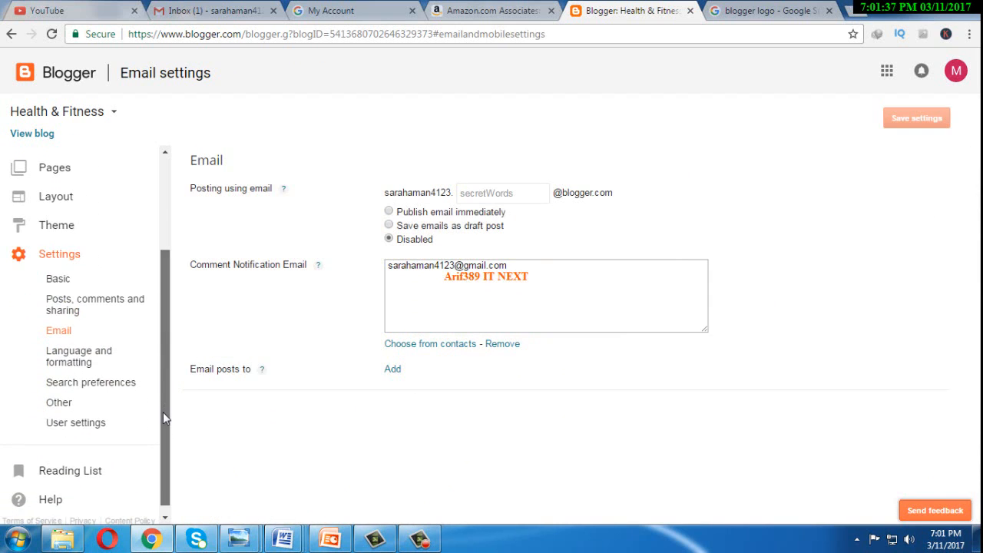
left_click(71, 359)
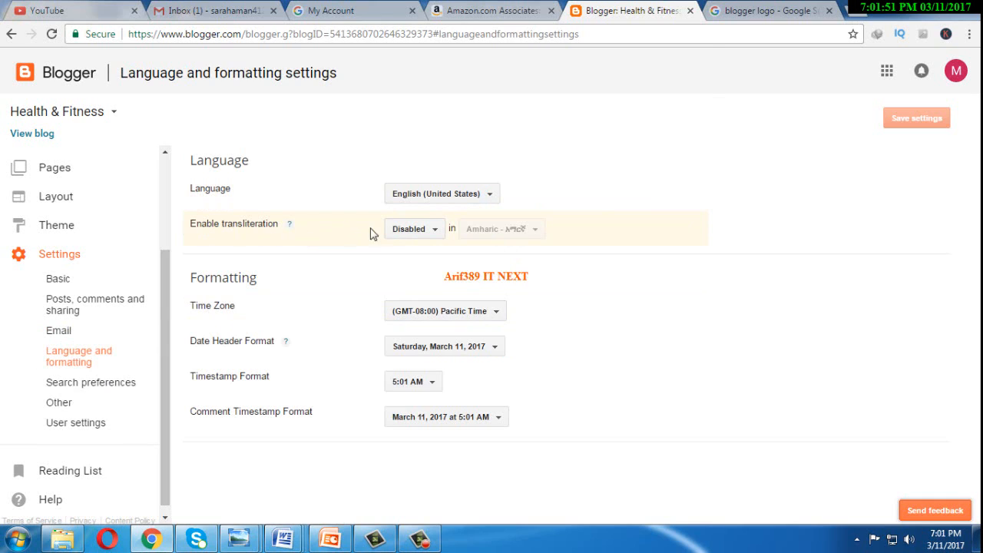
left_click(438, 232)
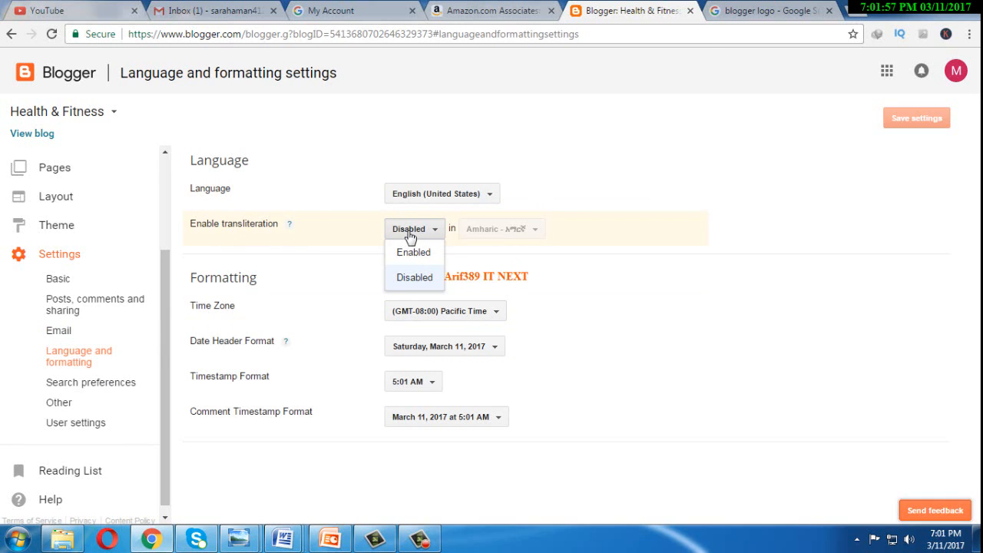
left_click(412, 255)
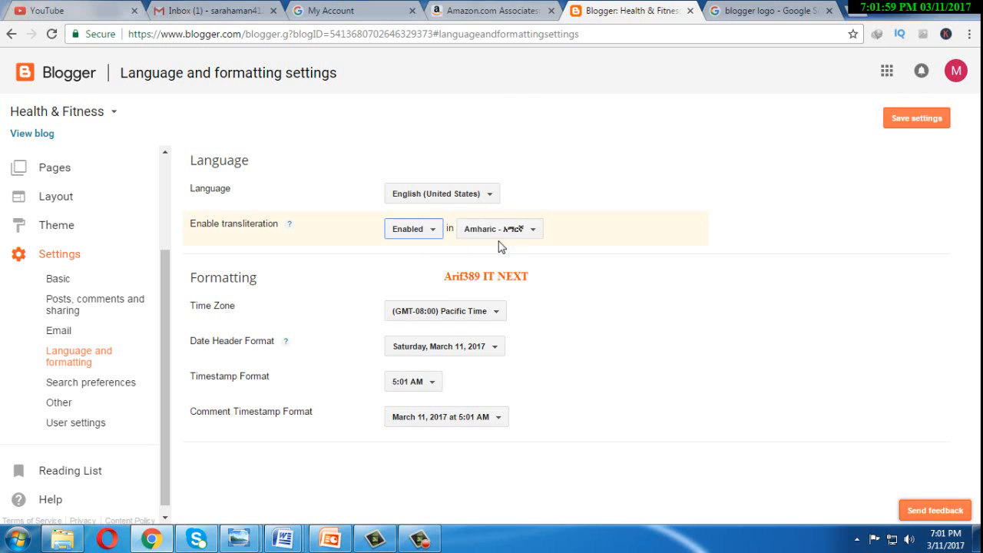
left_click(537, 237)
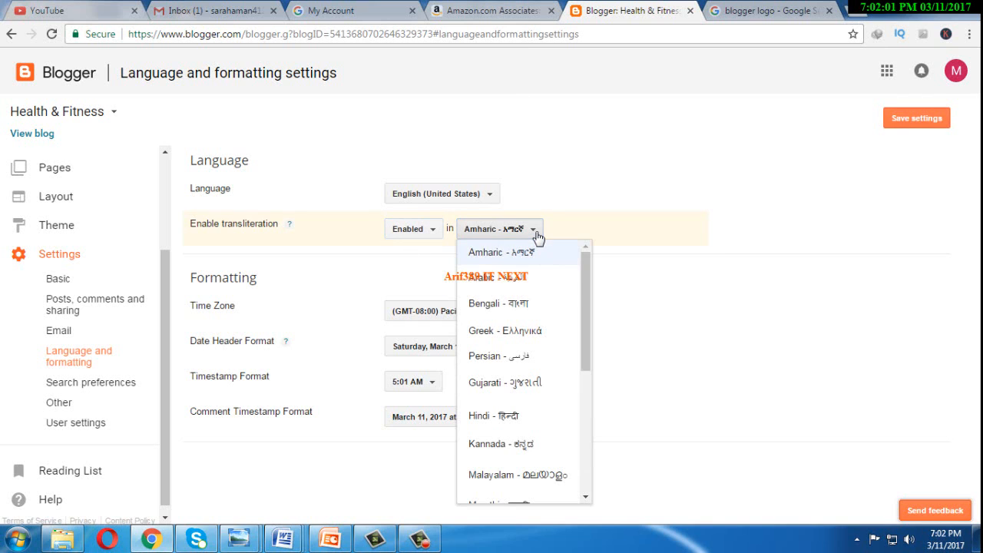
left_click(497, 305)
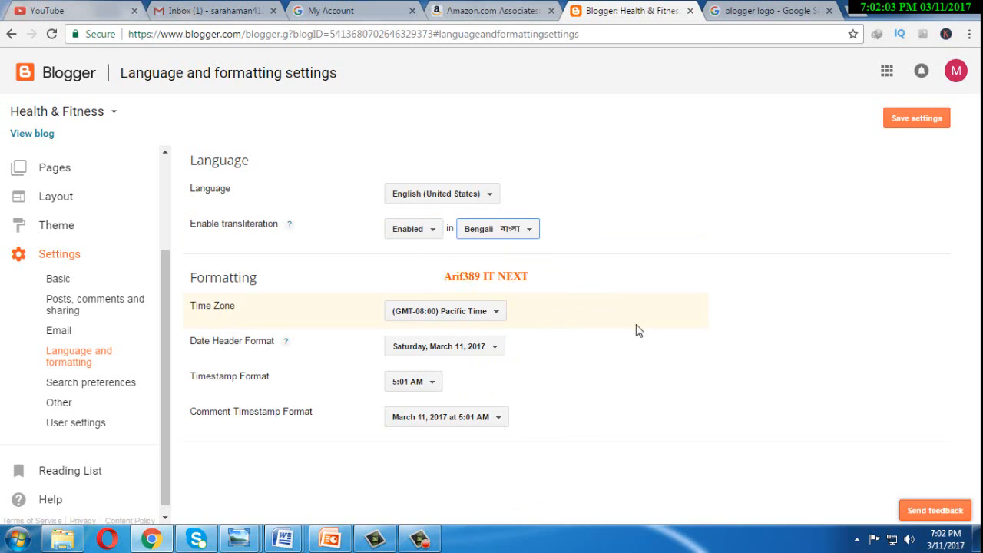
Step: Set the blog's time zone to (GMT+06:00) Dhaka and save the language and formatting settings
left_click(498, 316)
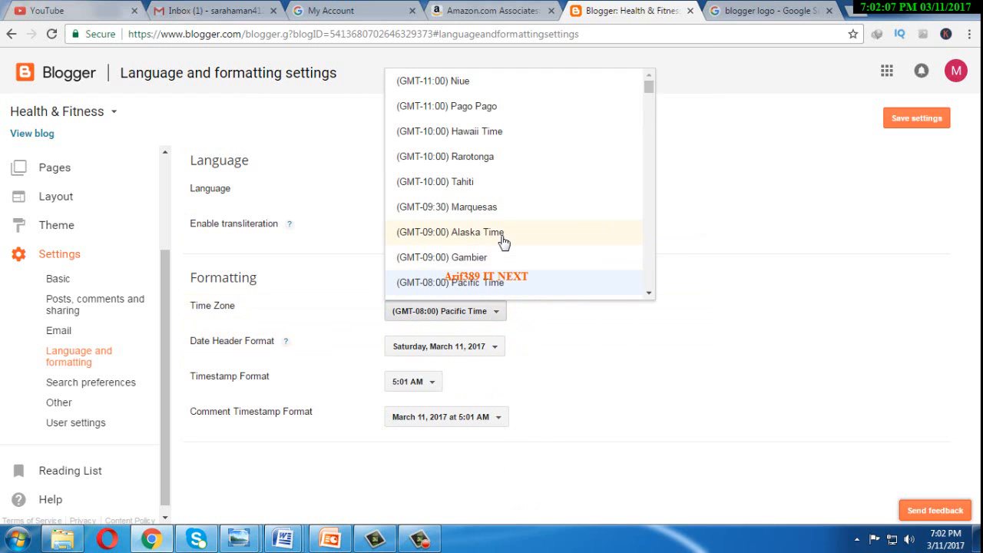
scroll(507, 239, "down", 20)
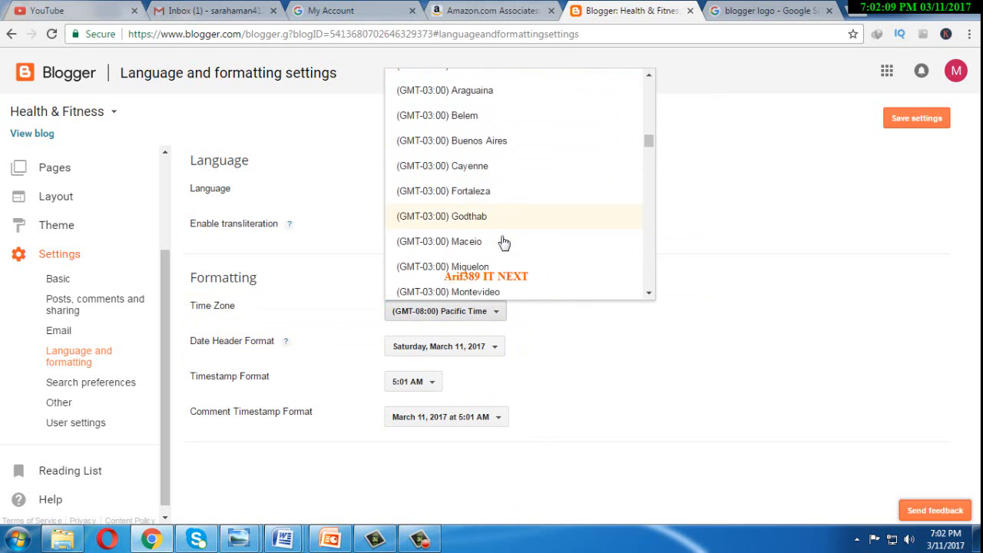
scroll(528, 234, "down", 20)
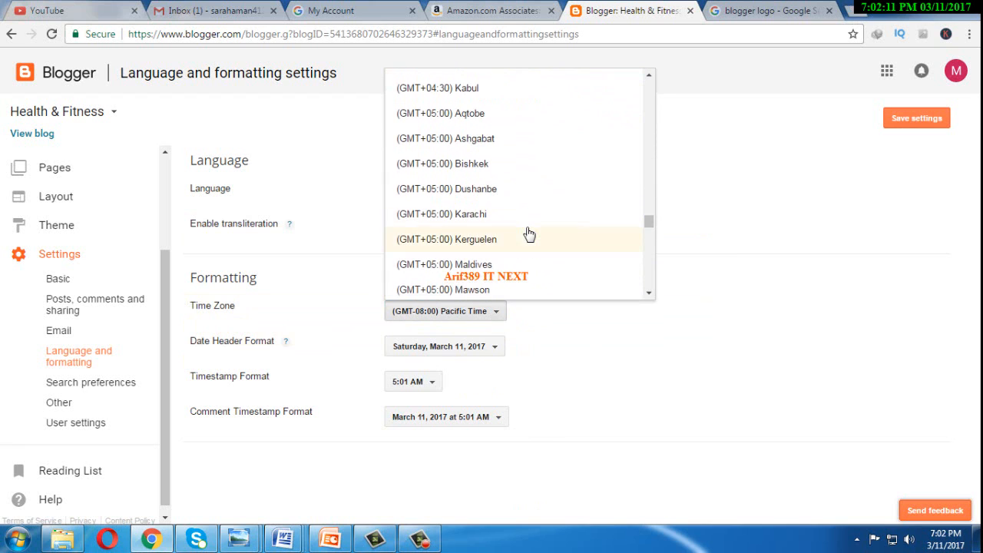
scroll(529, 235, "down", 3)
left_click(482, 206)
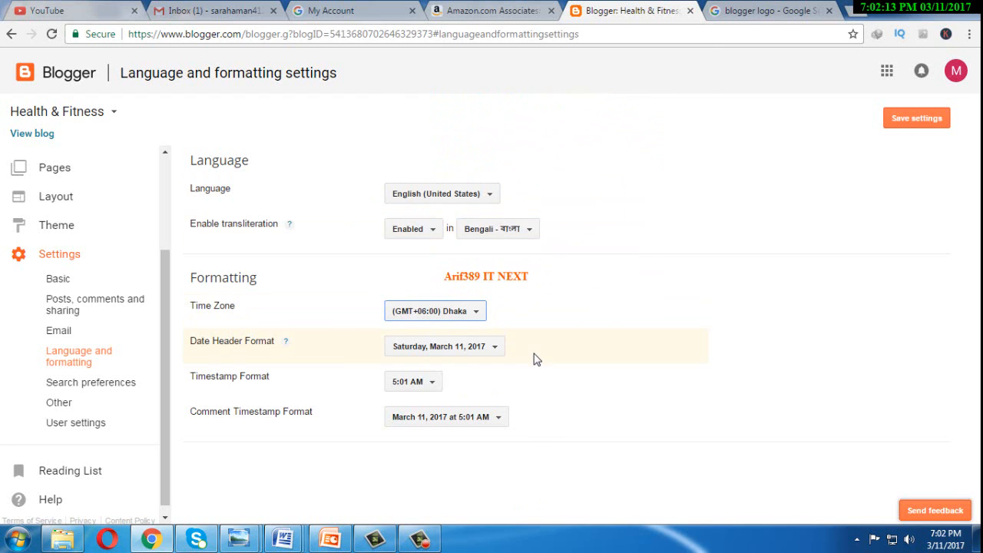
left_click(930, 124)
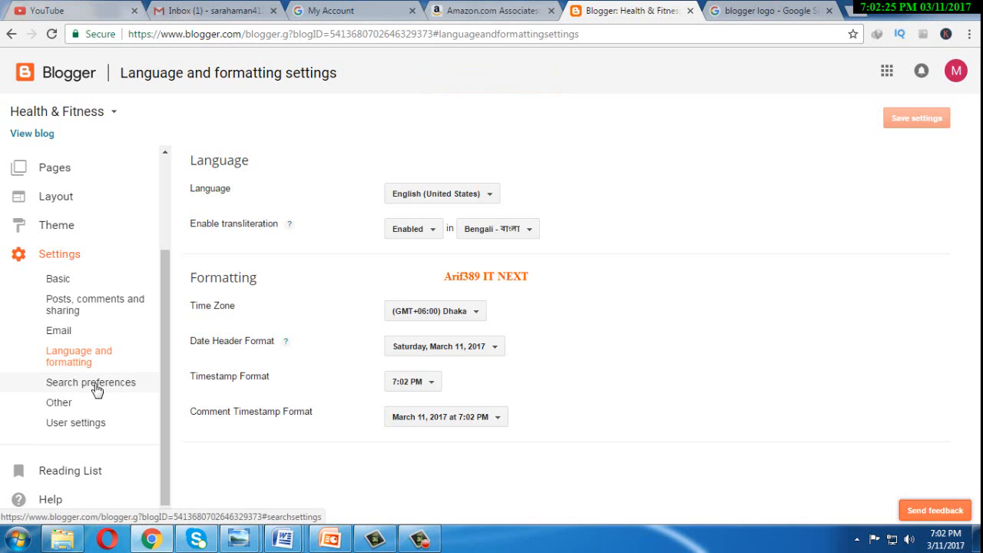
Step: Enable the meta tag search description in the search preferences, enter "best health fitness products" and save it
left_click(96, 390)
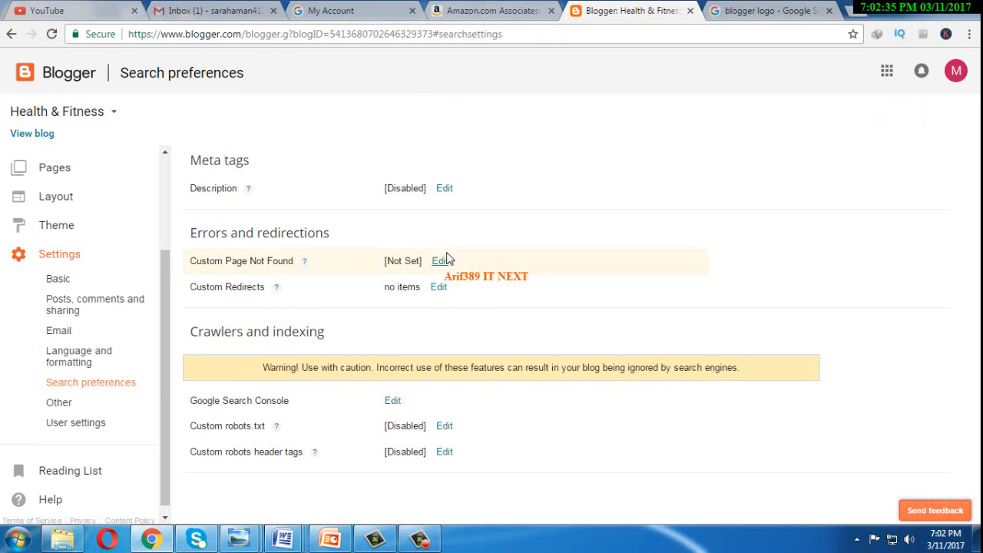
left_click(446, 192)
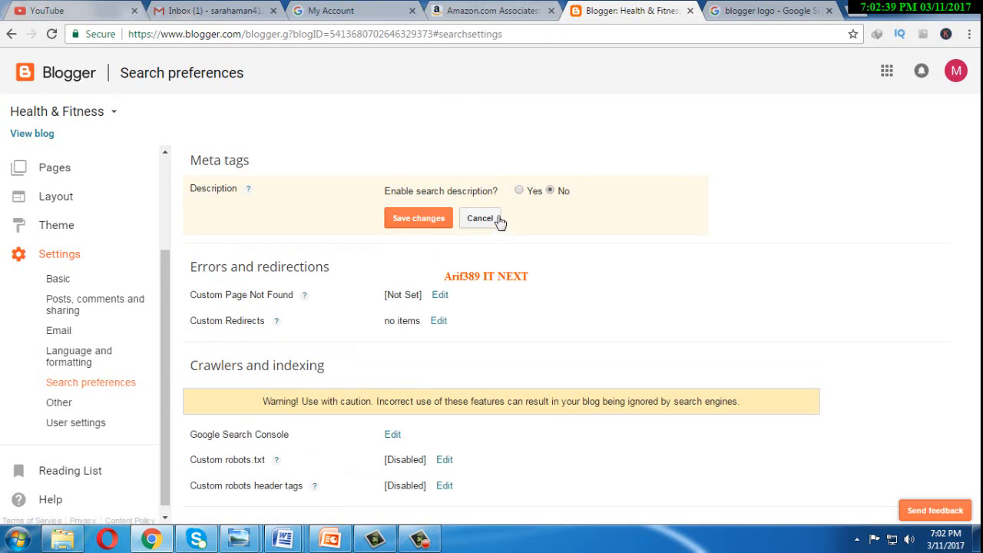
left_click(519, 191)
left_click(428, 225)
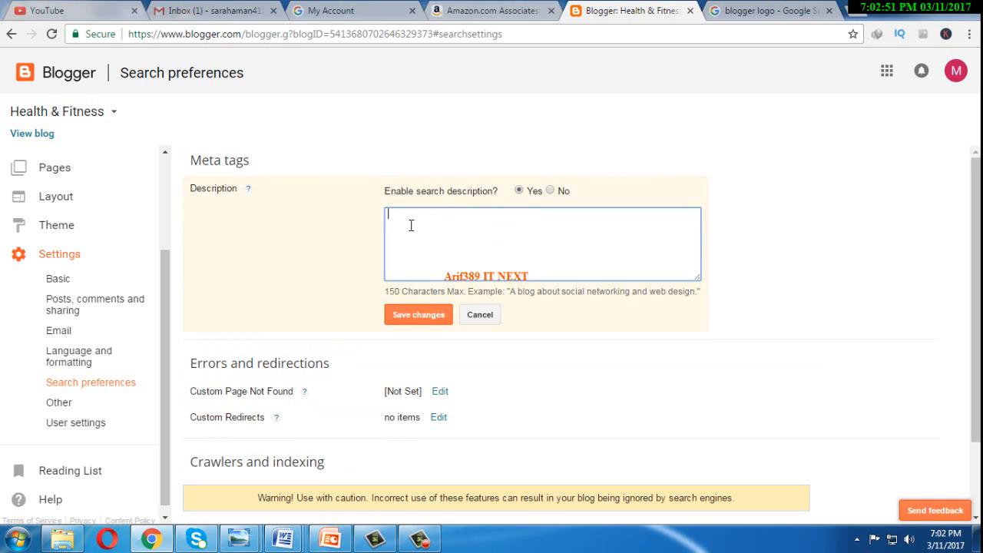
type("B")
key("BackSpace")
key("BackSpace")
key("BackSpace")
type("best health fitness products")
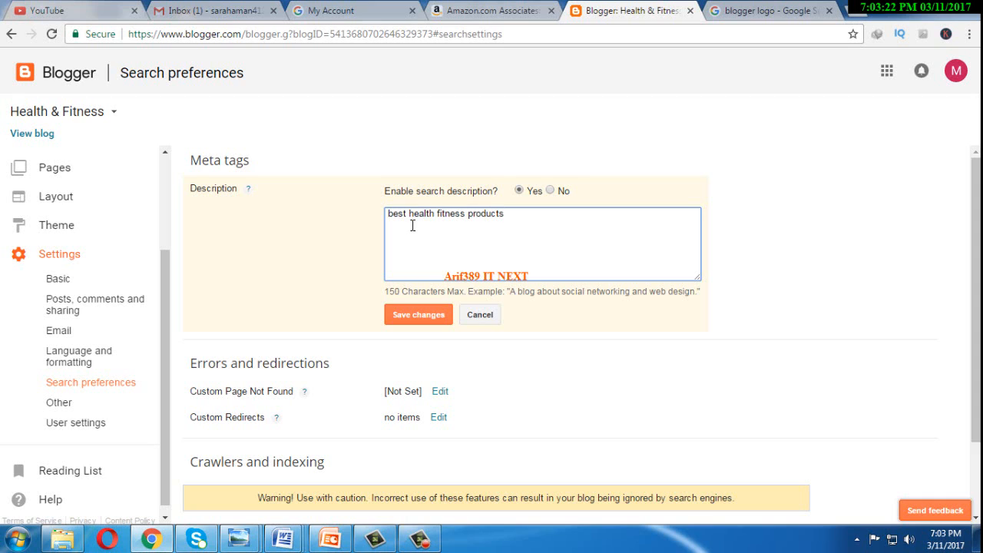
left_click(454, 236)
left_click(418, 319)
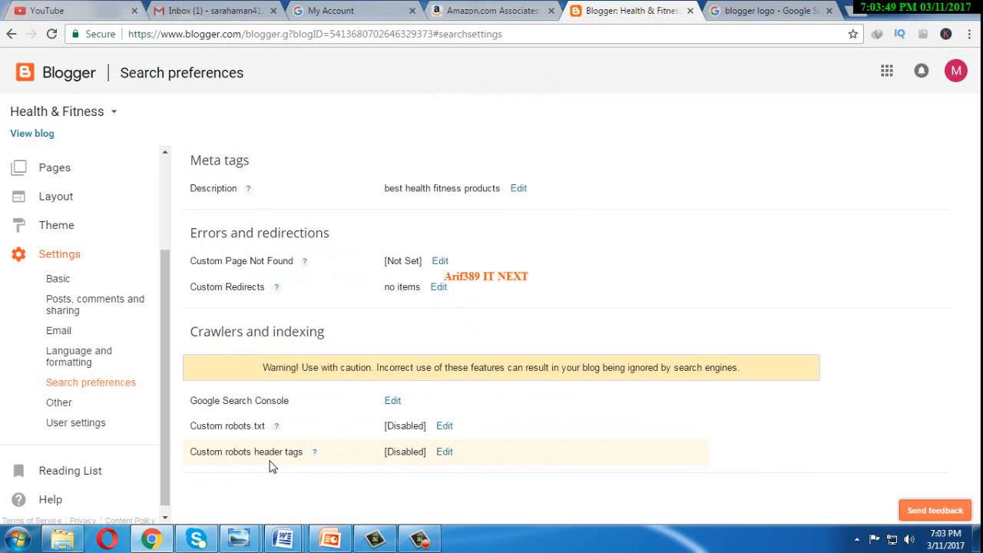
Step: Enable custom robots header tags and select all and noodp for the home page
left_click(445, 455)
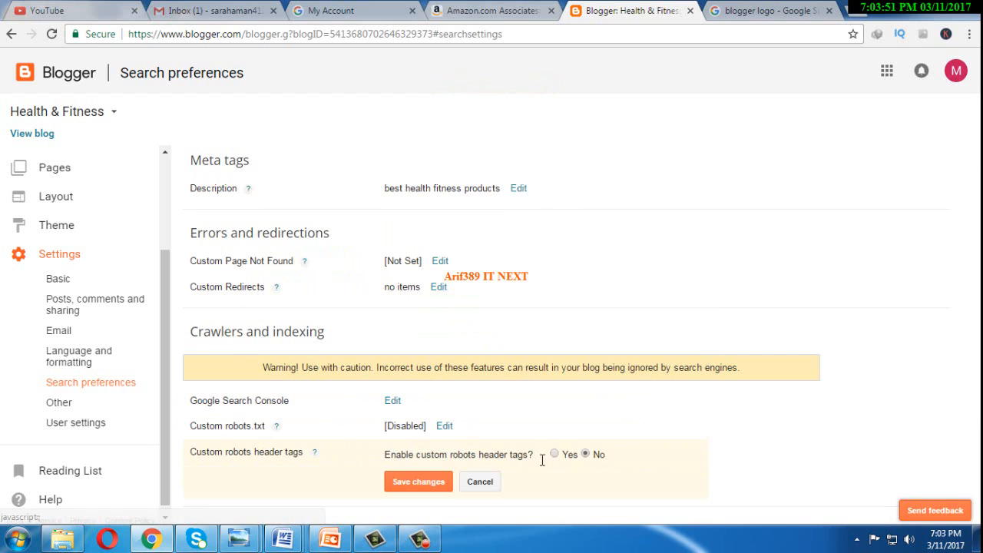
left_click(554, 454)
scroll(659, 469, "down", 3)
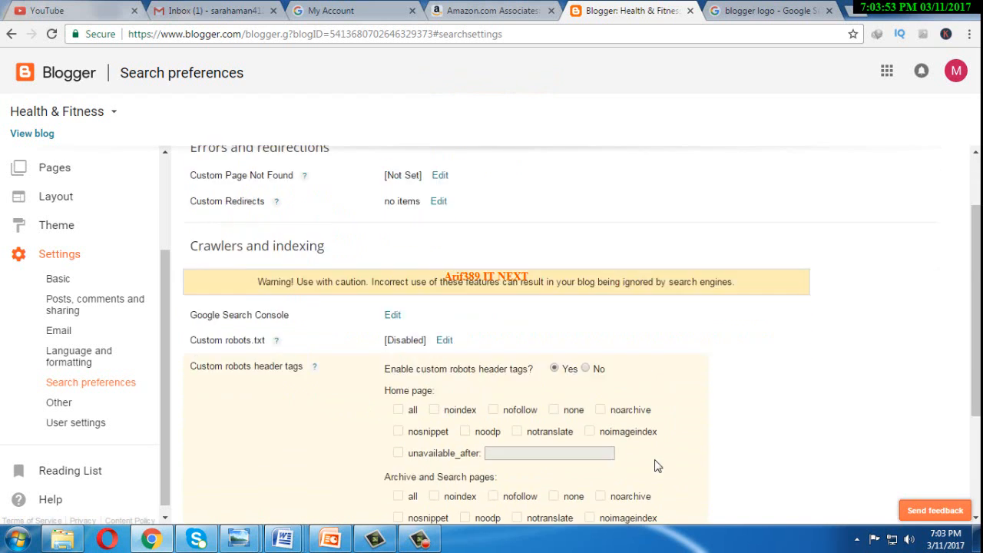
scroll(550, 363, "down", 1)
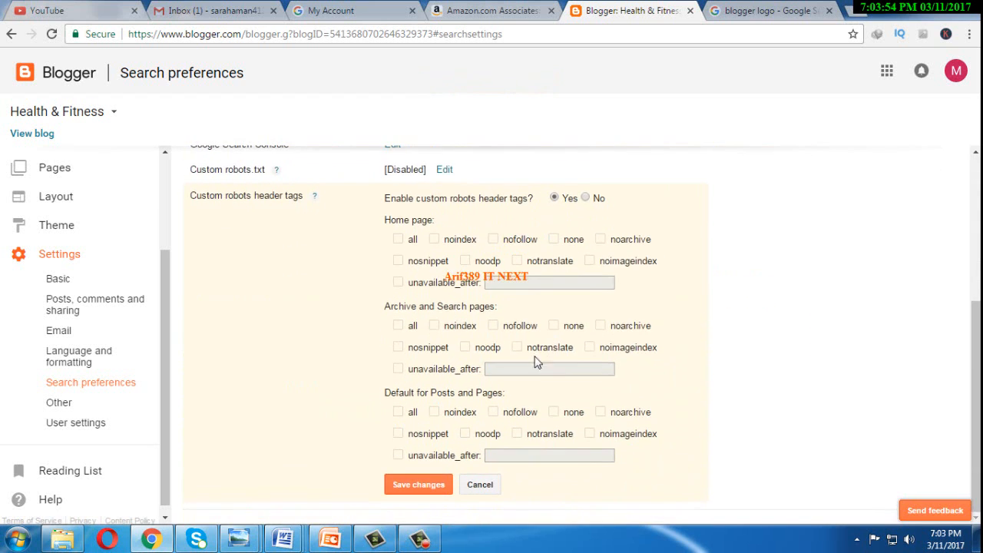
left_click(398, 240)
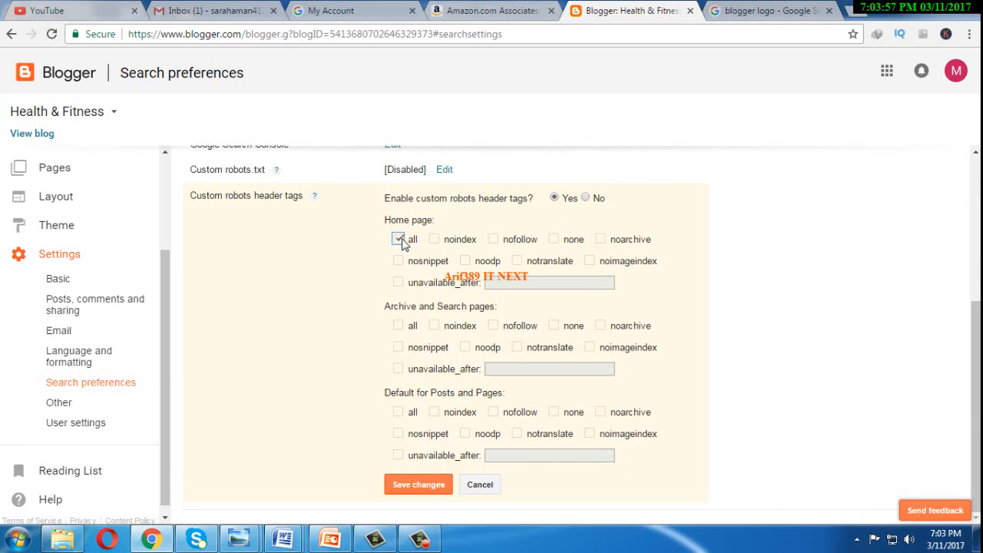
left_click(465, 262)
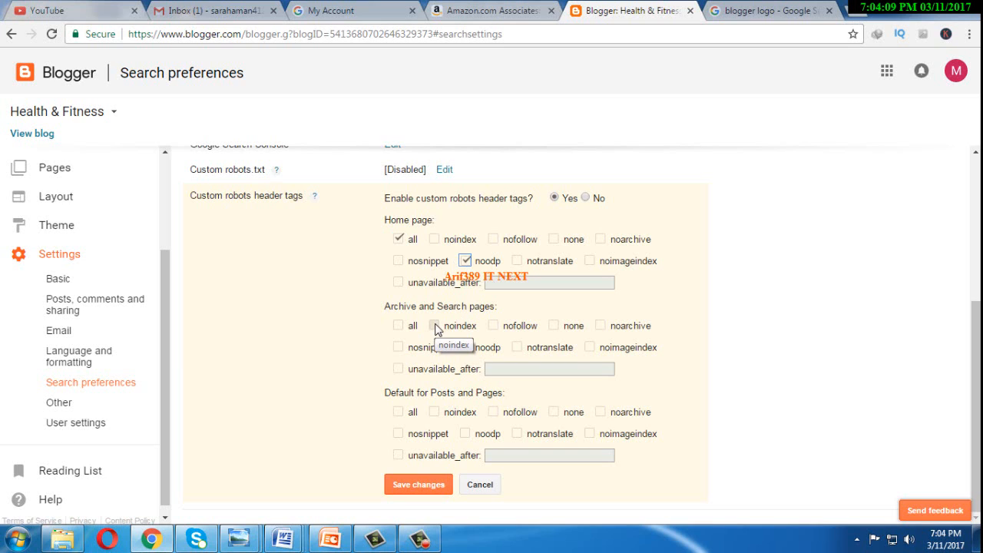
Step: Select noindex and noodp for archive and search pages, all and noodp for posts and pages, and save the robots header tags
left_click(435, 326)
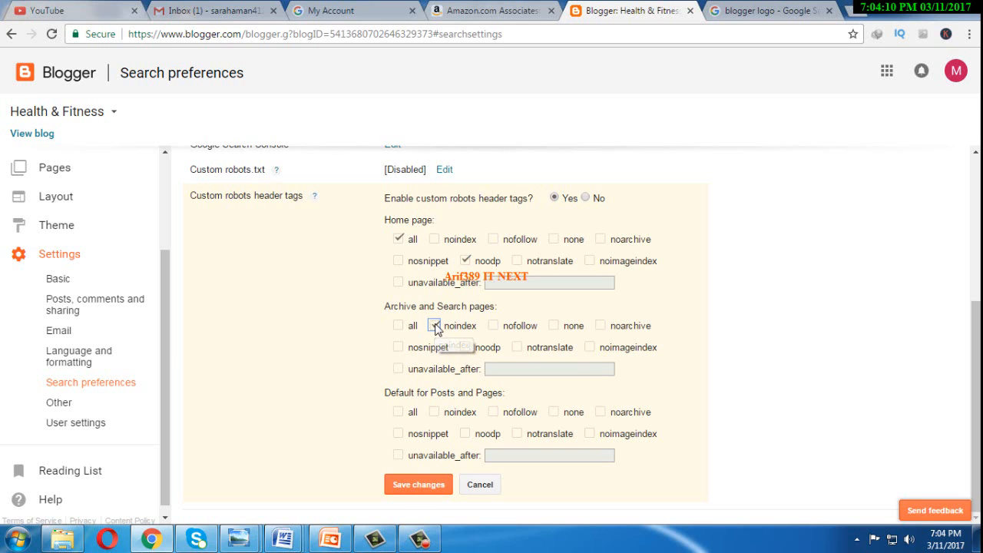
left_click(466, 348)
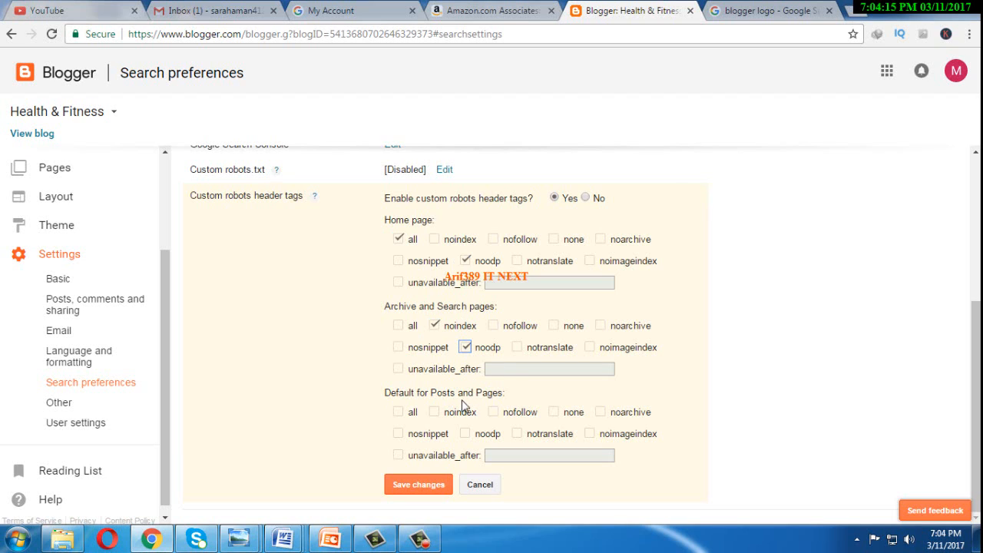
left_click(398, 412)
left_click(466, 434)
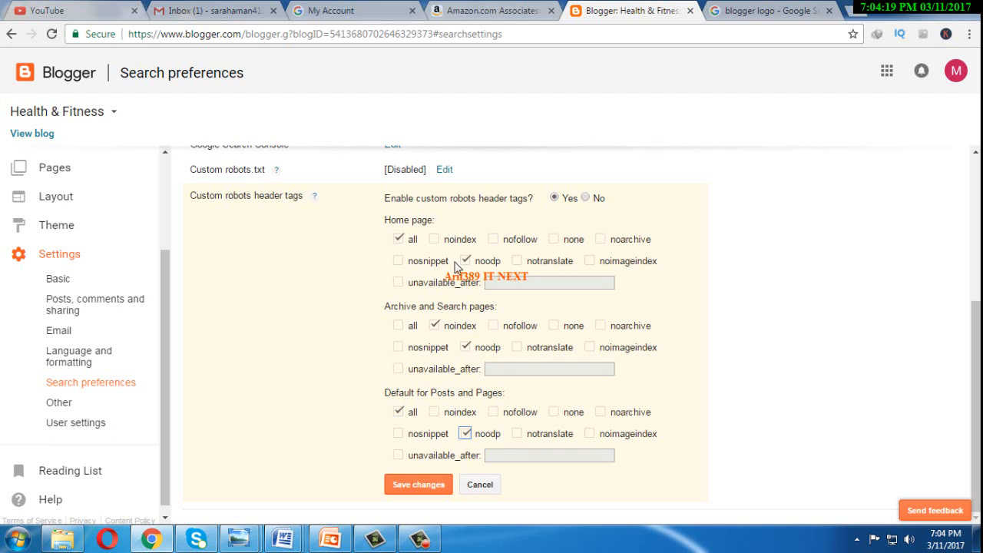
left_click(408, 486)
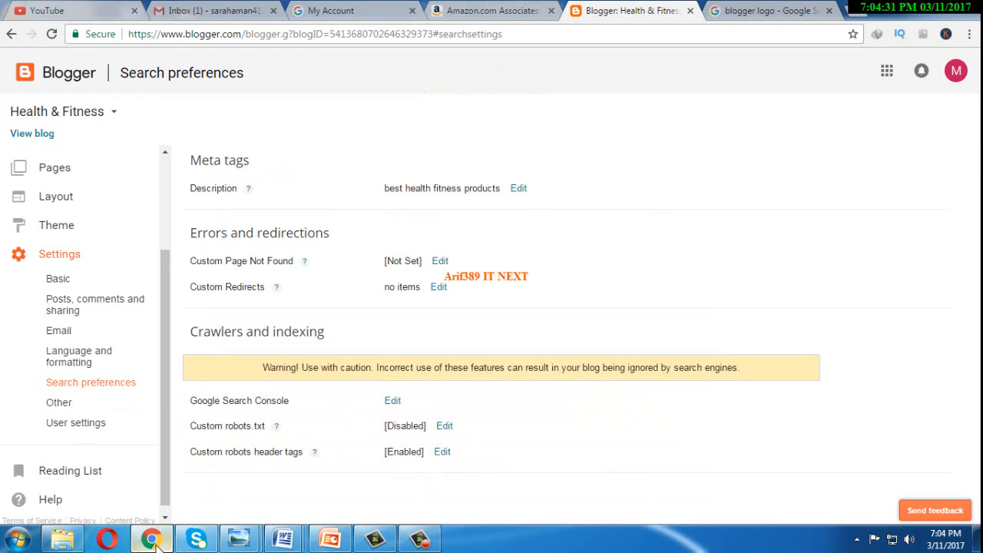
Step: Open the Word document "Arif389 IT Next" from New folder inside the Arif389-IT NEXT folder on Local Disk (D:)
left_click(62, 539)
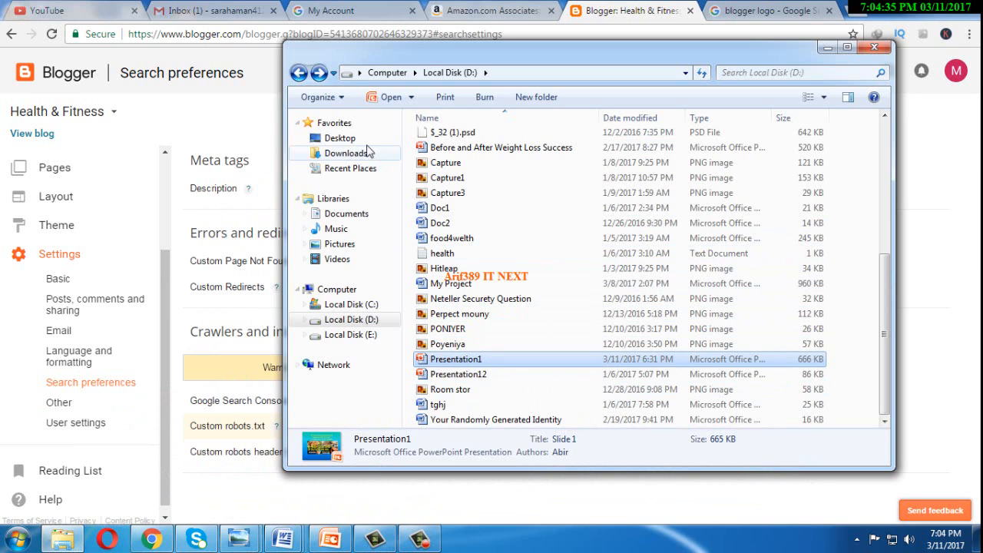
left_click(352, 321)
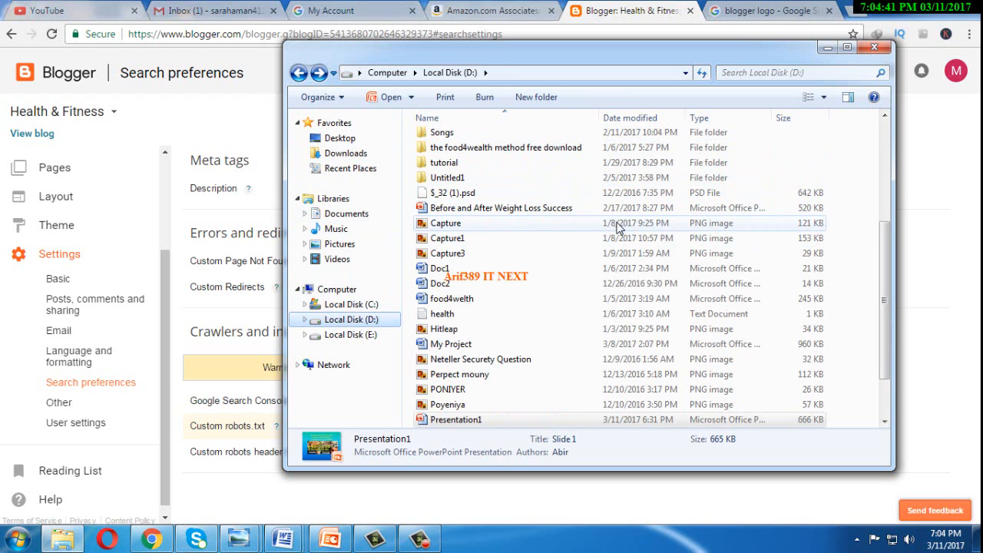
left_click_drag(884, 299, 895, 149)
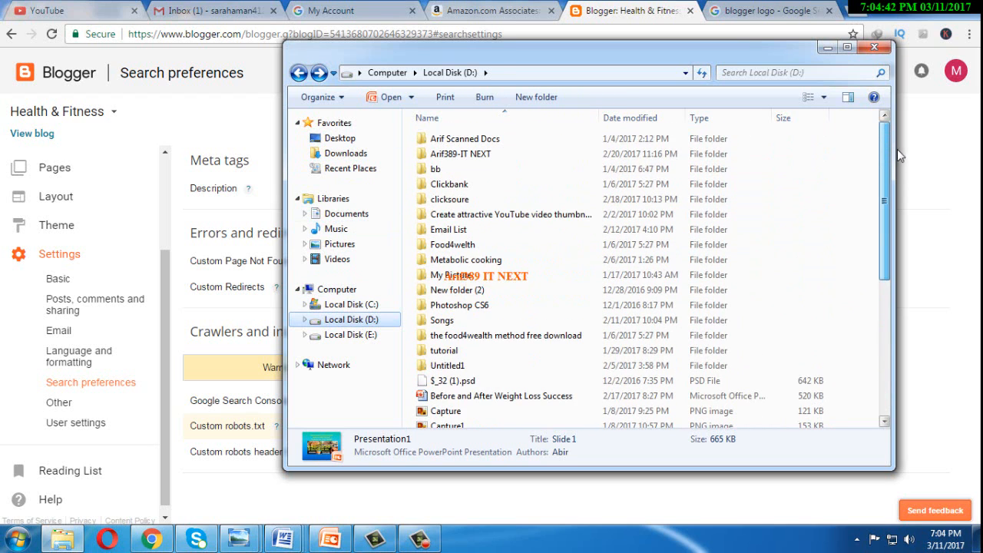
left_click(470, 156)
double_click(470, 156)
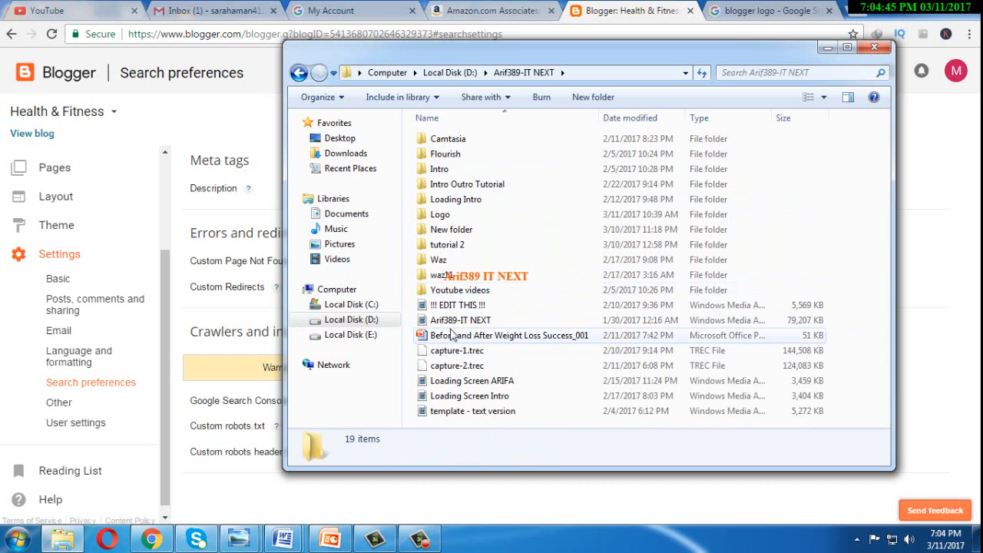
double_click(445, 229)
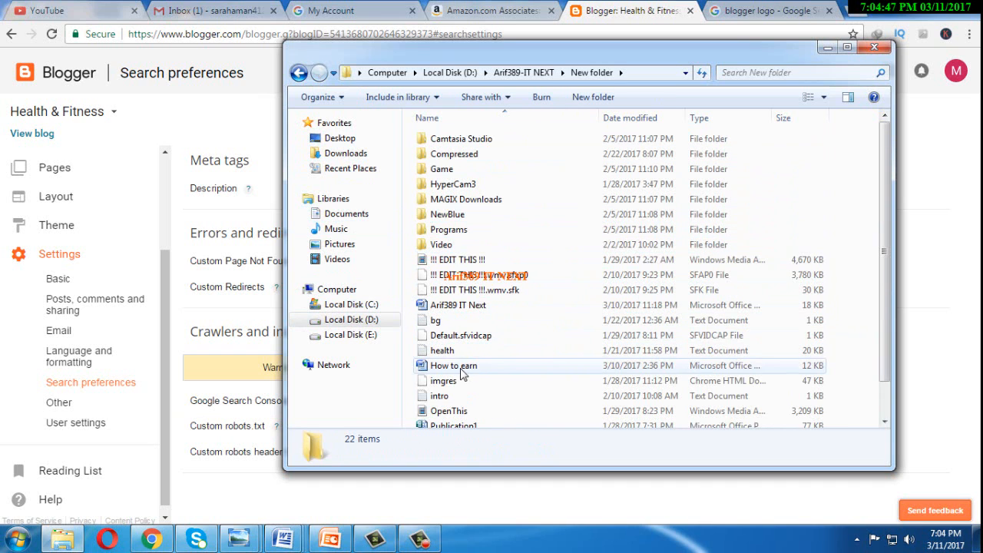
scroll(463, 374, "down", 1)
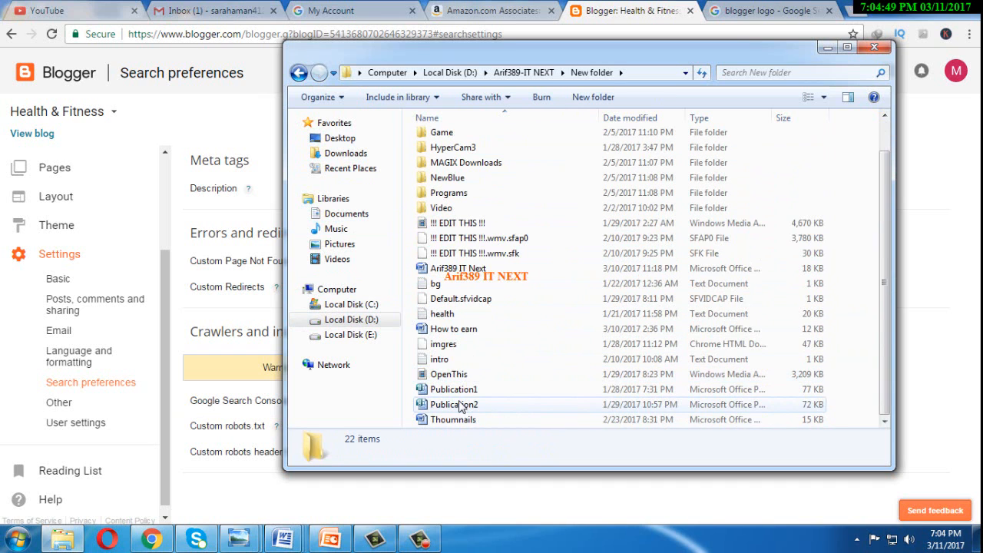
double_click(453, 268)
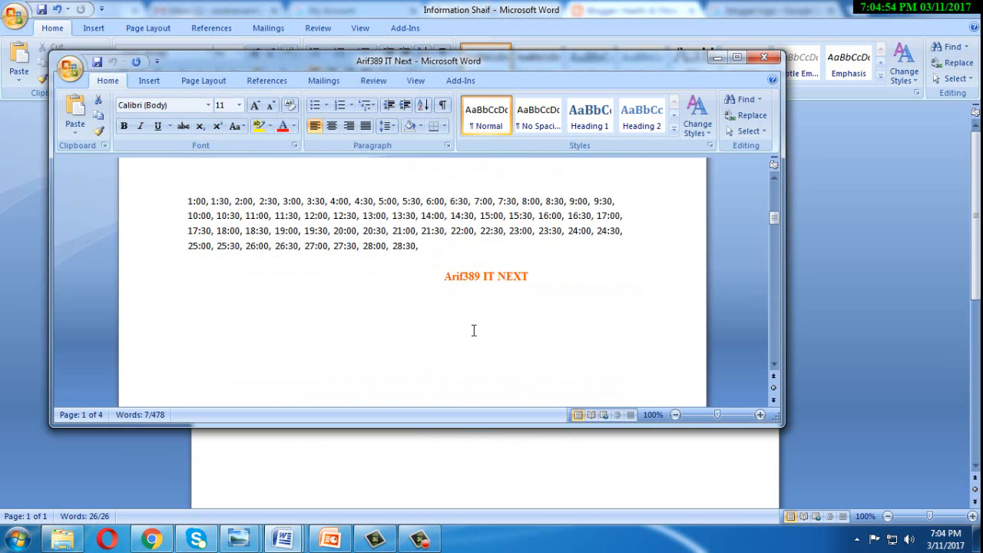
left_click(736, 57)
scroll(586, 239, "down", 20)
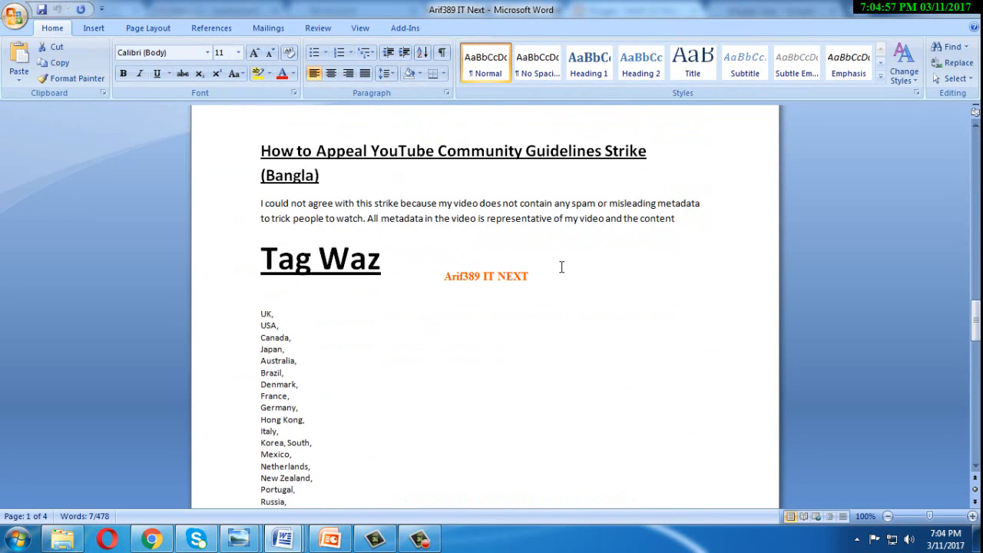
scroll(561, 267, "up", 5)
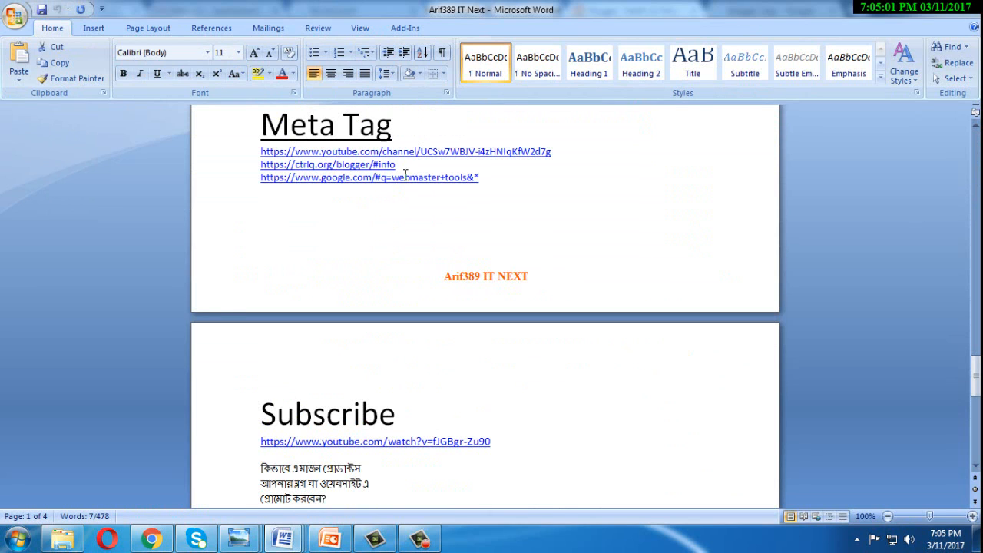
left_click_drag(397, 165, 263, 166)
right_click(285, 161)
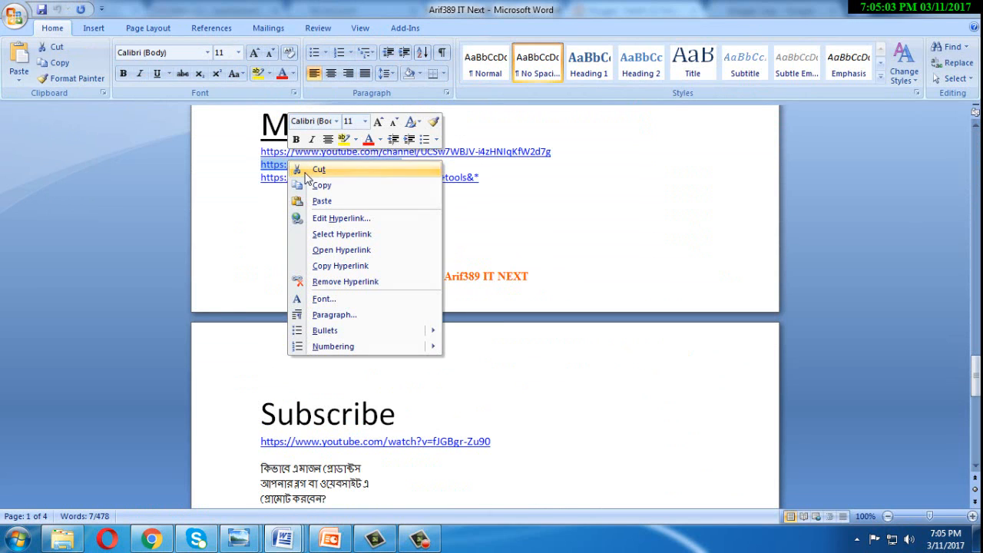
left_click(323, 185)
left_click(937, 8)
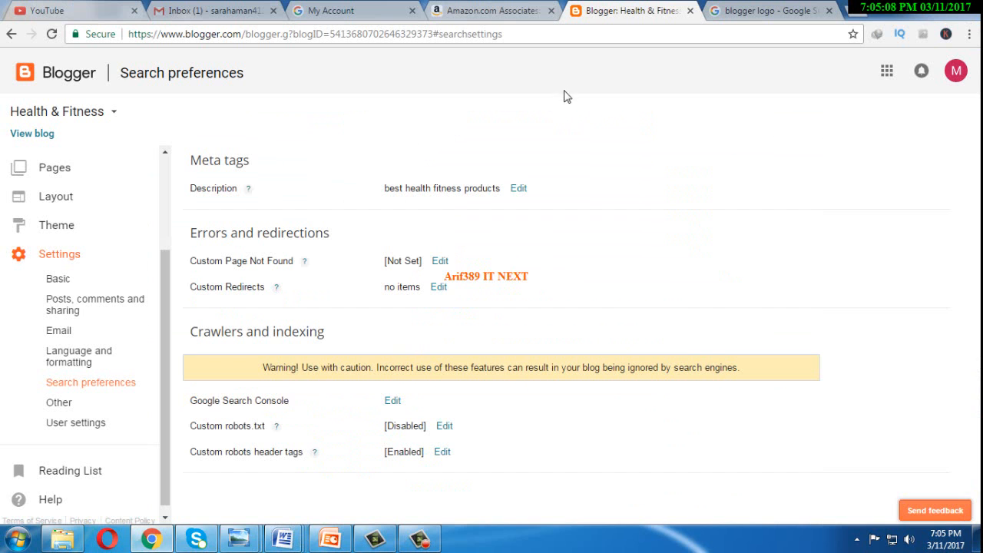
left_click(747, 11)
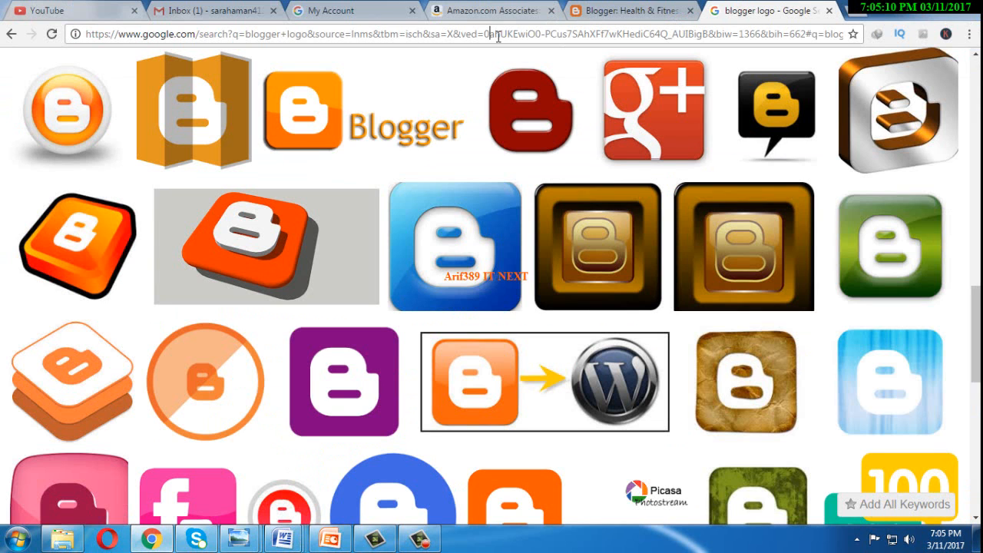
left_click(498, 35)
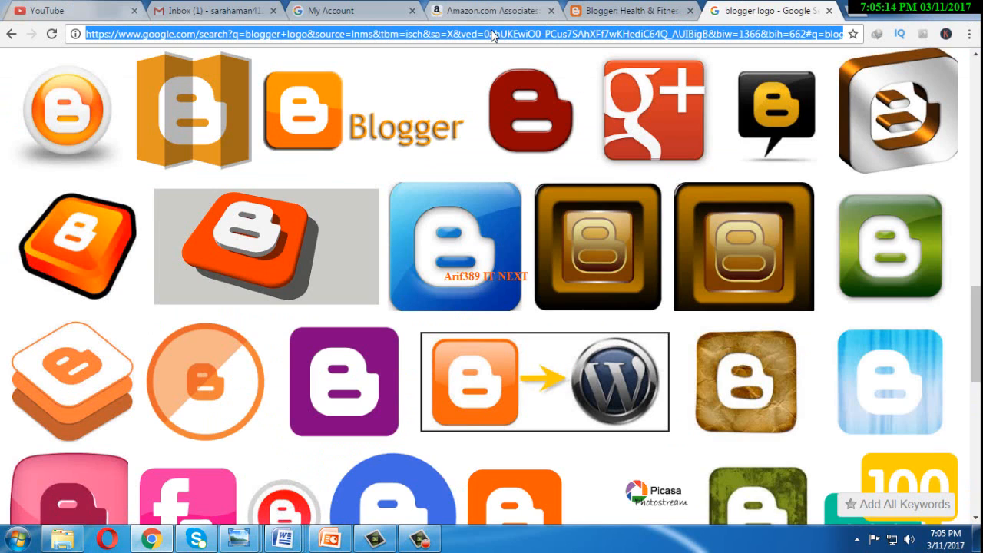
key("ctrl+v")
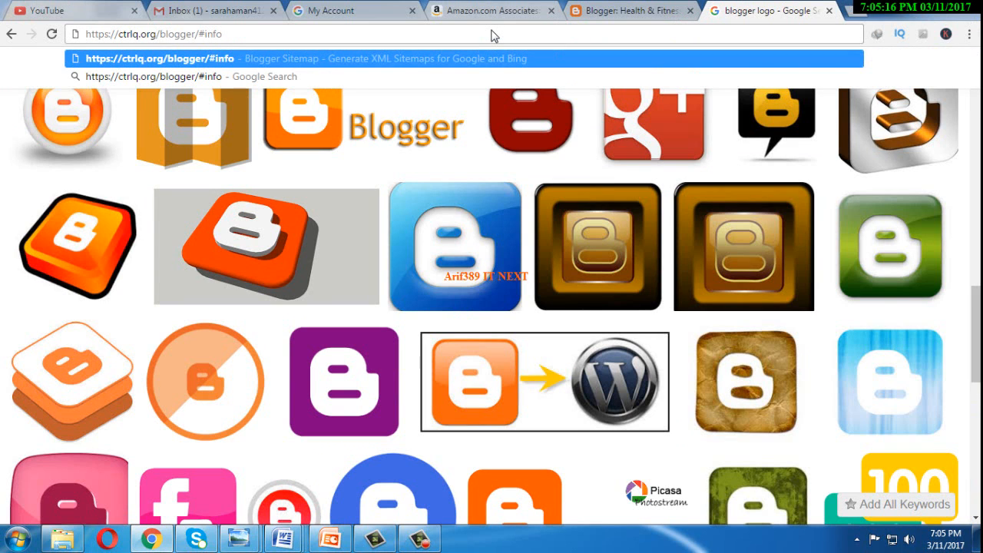
key("Return")
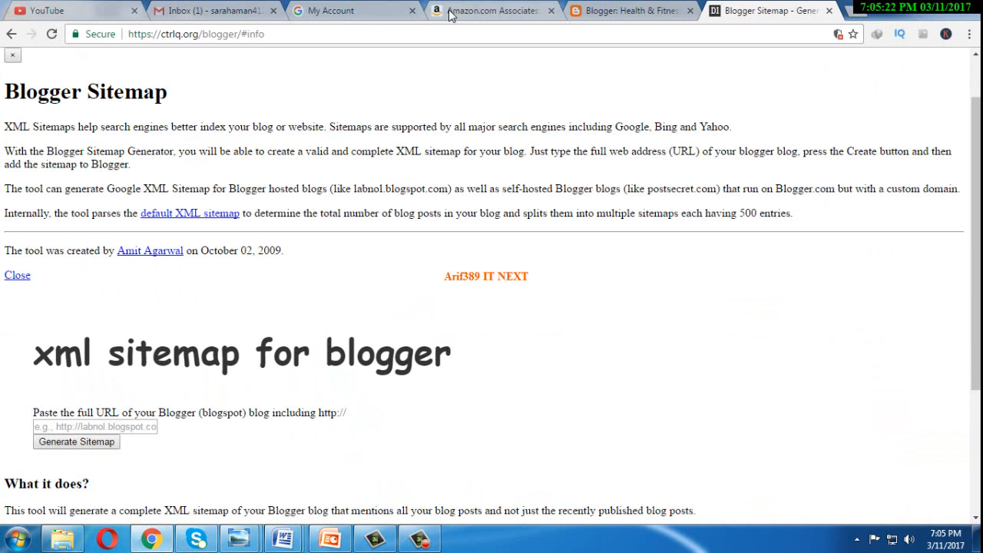
Step: View the Health & Fitness blog from its Blogger dashboard and copy the blog's web address
left_click(624, 10)
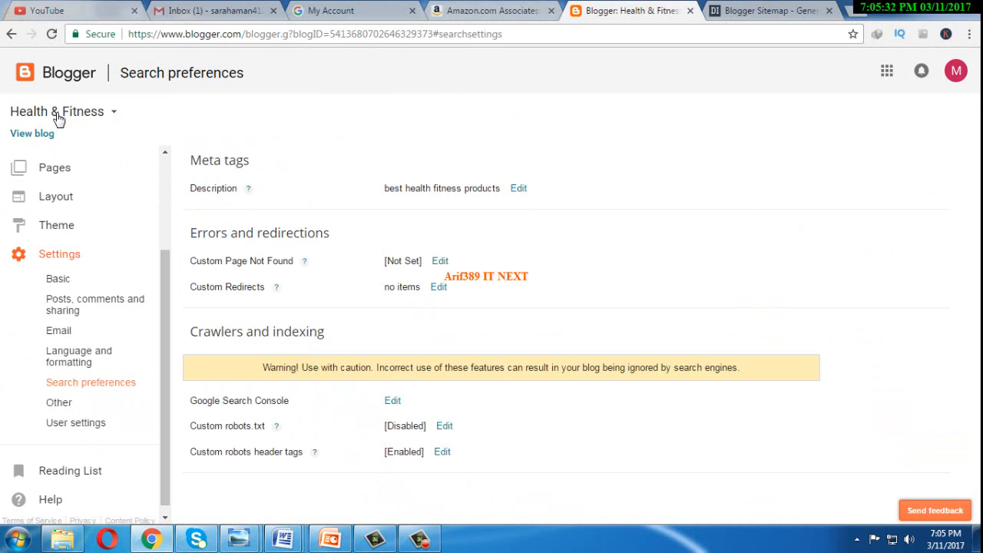
left_click(27, 135)
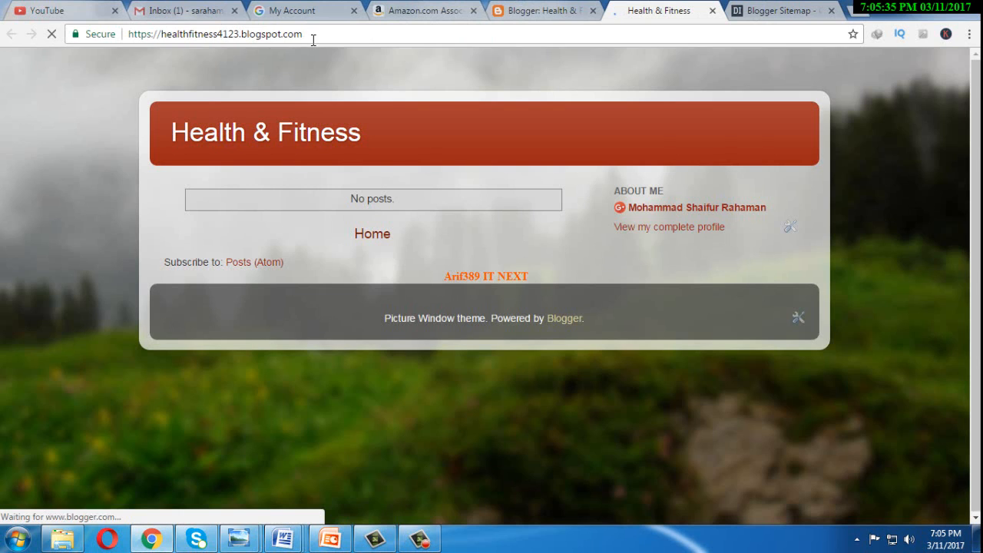
left_click_drag(305, 34, 129, 36)
right_click(179, 39)
left_click(219, 88)
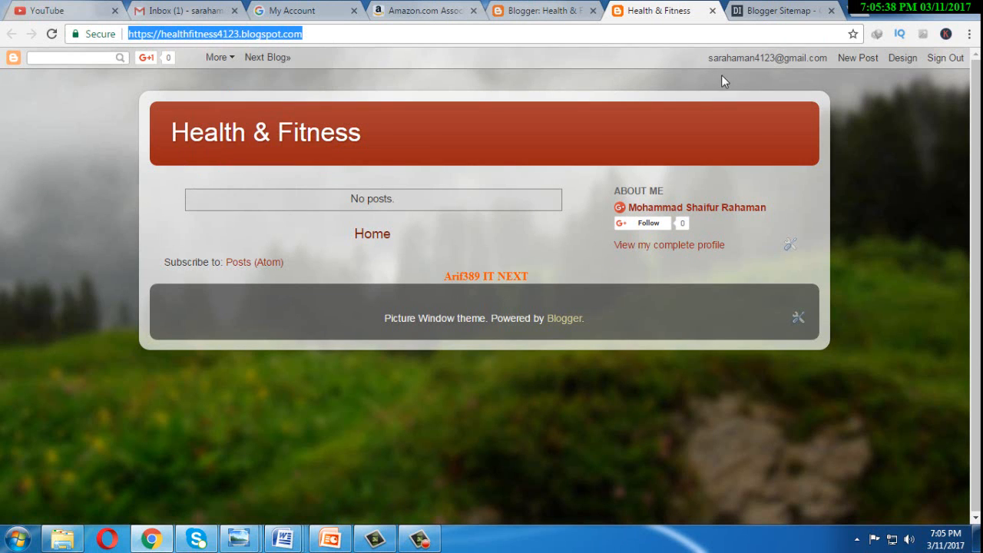
left_click(775, 11)
scroll(230, 361, "down", 2)
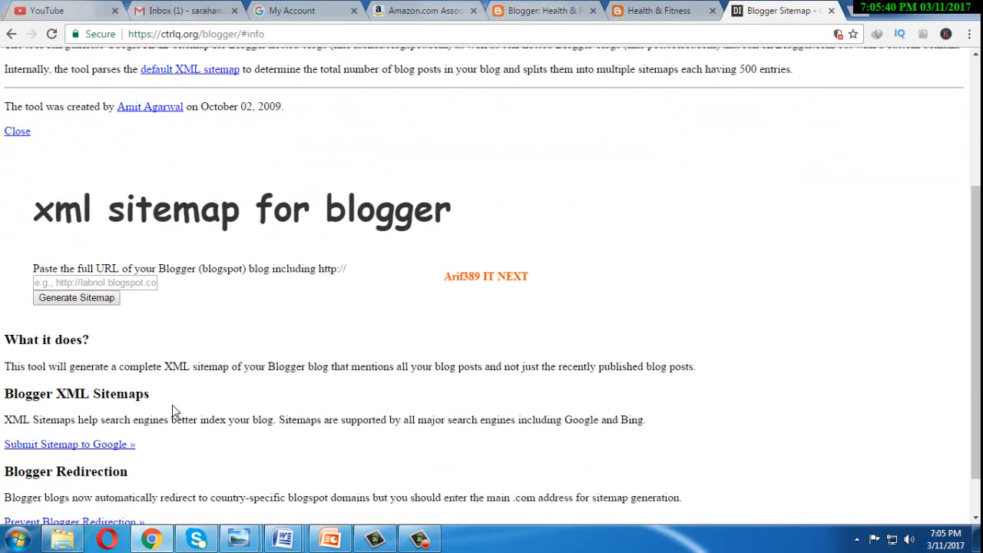
right_click(67, 285)
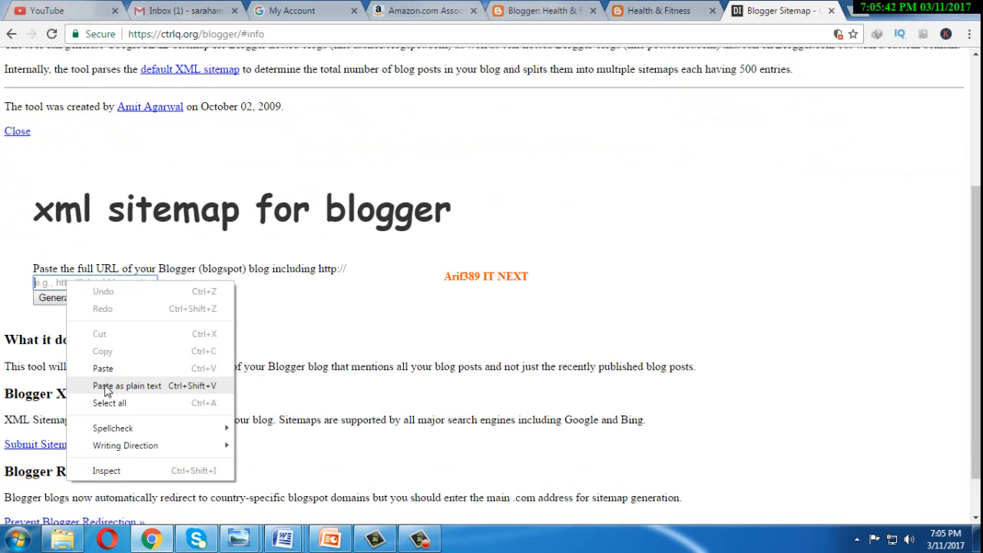
left_click(103, 368)
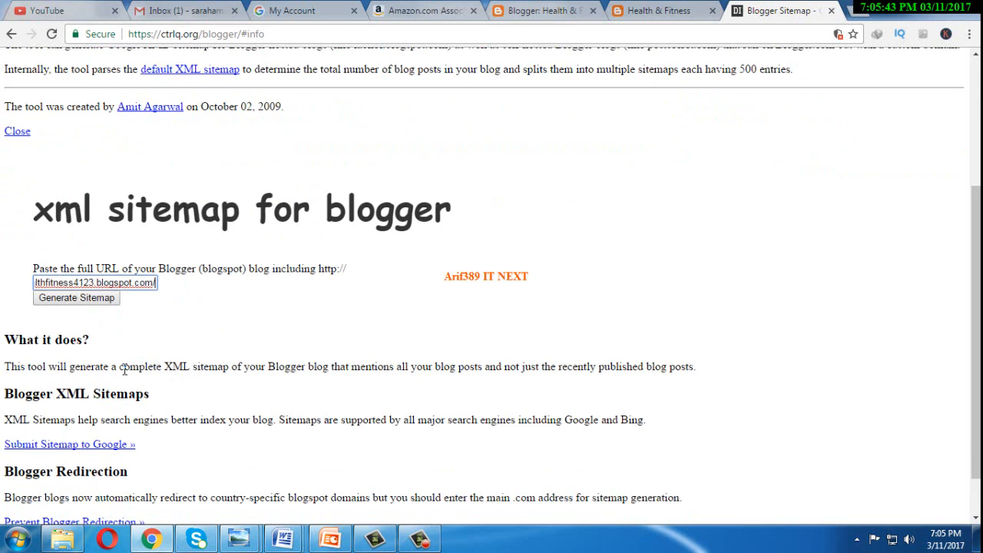
left_click(64, 301)
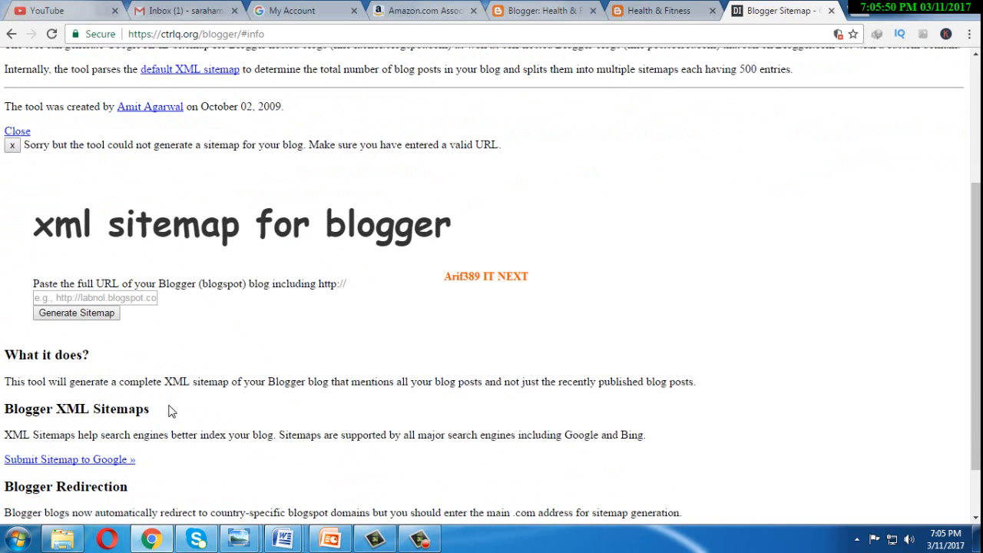
scroll(171, 412, "down", 2)
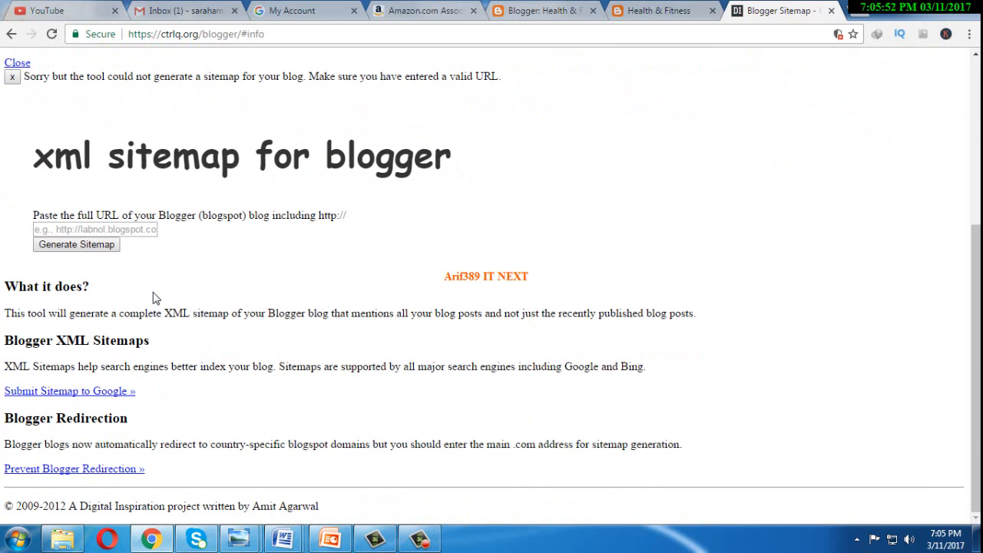
scroll(125, 287, "up", 2)
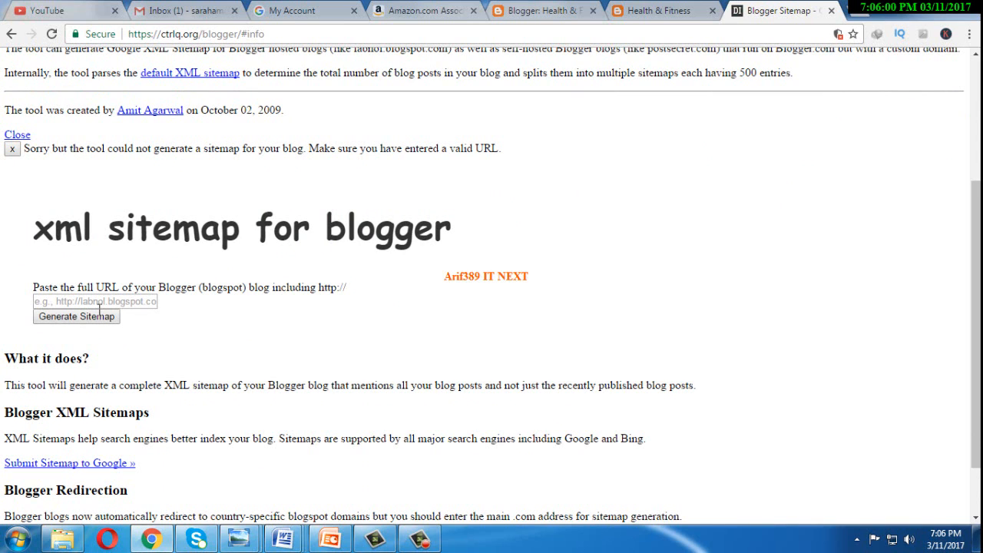
scroll(98, 307, "down", 2)
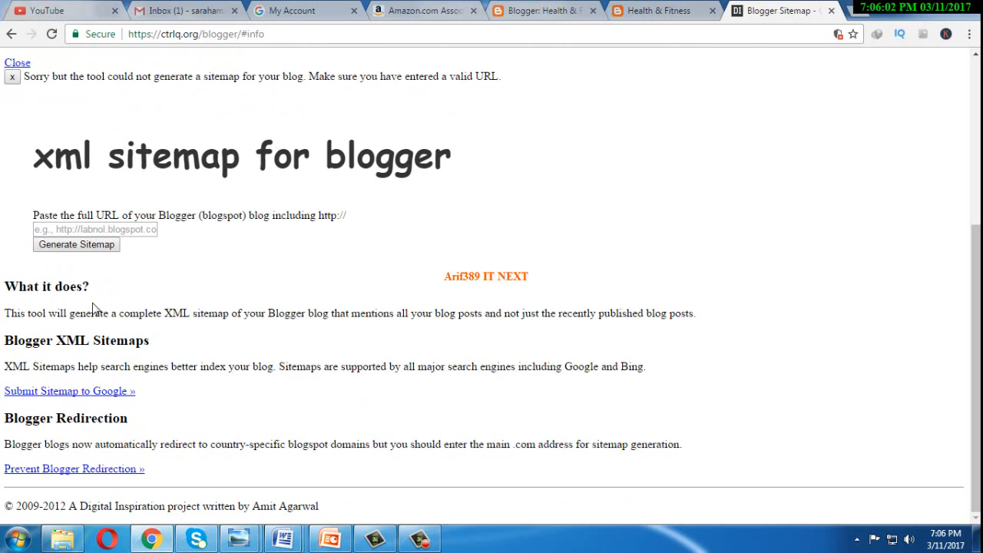
right_click(73, 230)
left_click(85, 314)
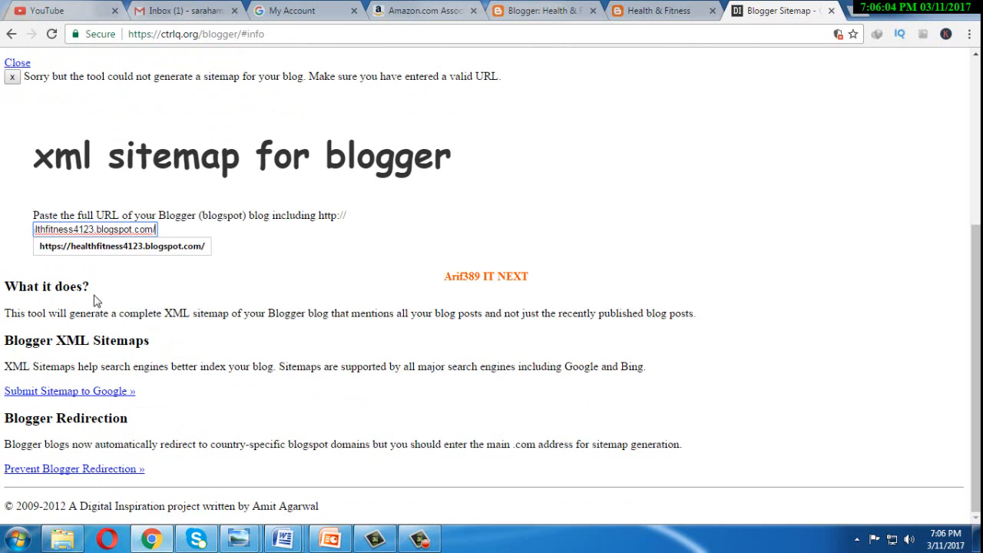
left_click(114, 246)
left_click(80, 245)
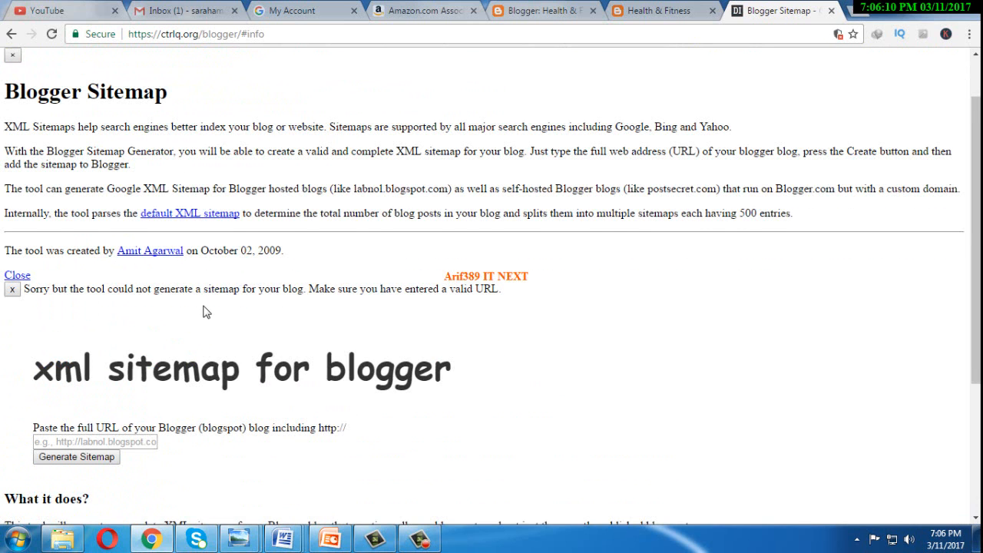
scroll(203, 311, "down", 3)
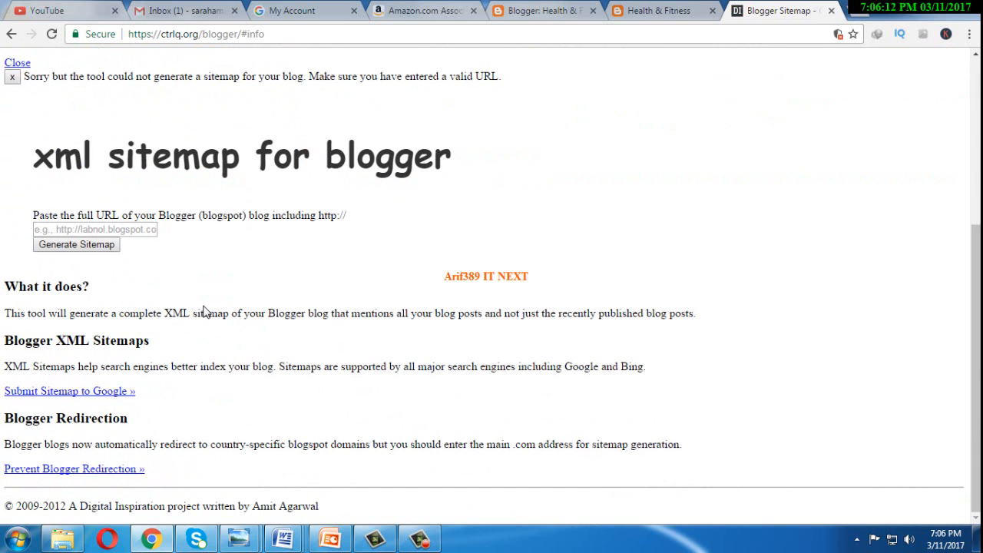
scroll(203, 311, "up", 4)
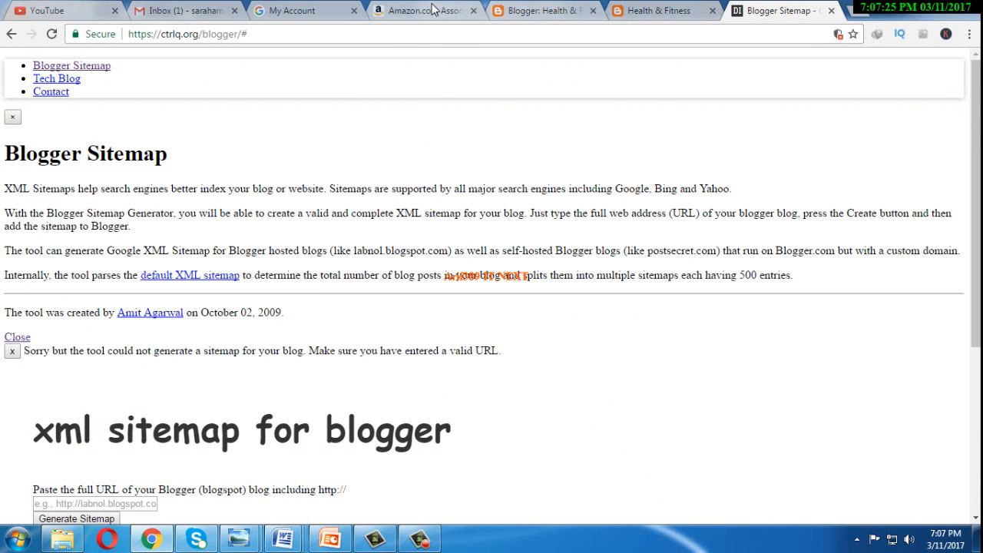
left_click(432, 9)
left_click(538, 10)
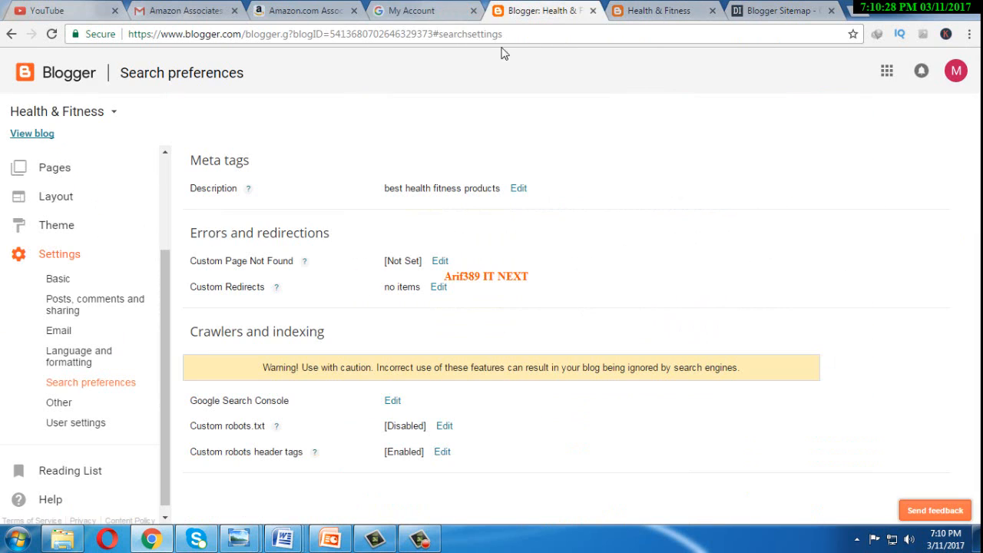
left_click(645, 10)
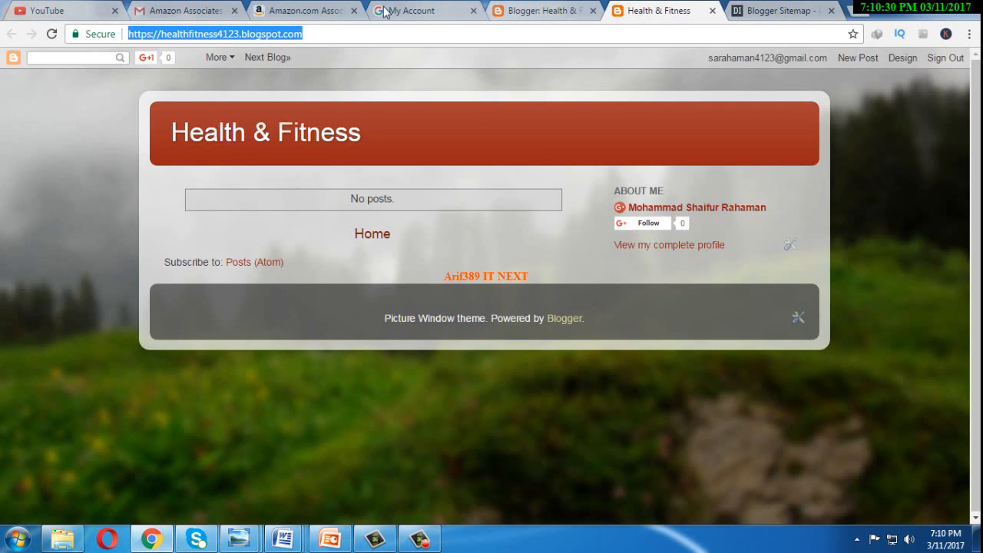
left_click(787, 11)
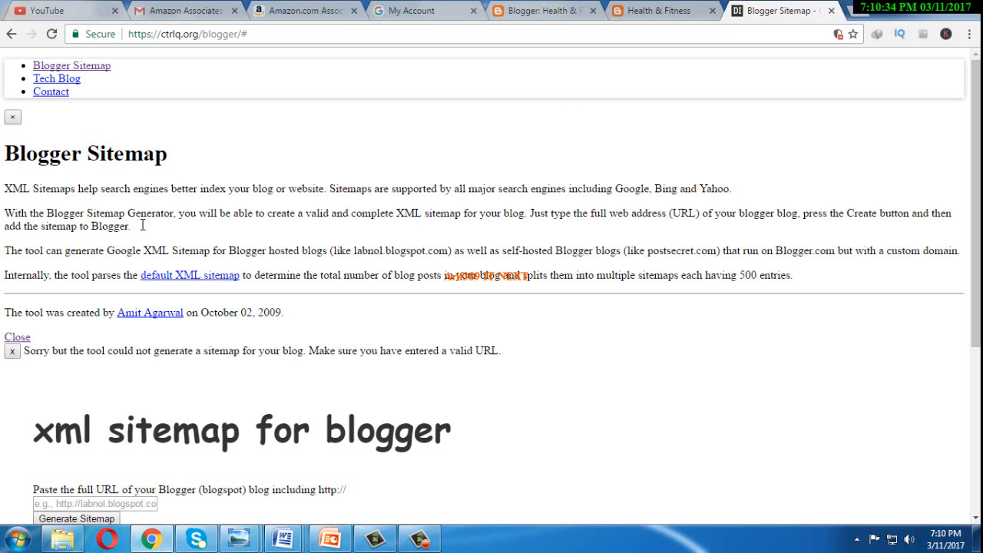
scroll(281, 390, "down", 3)
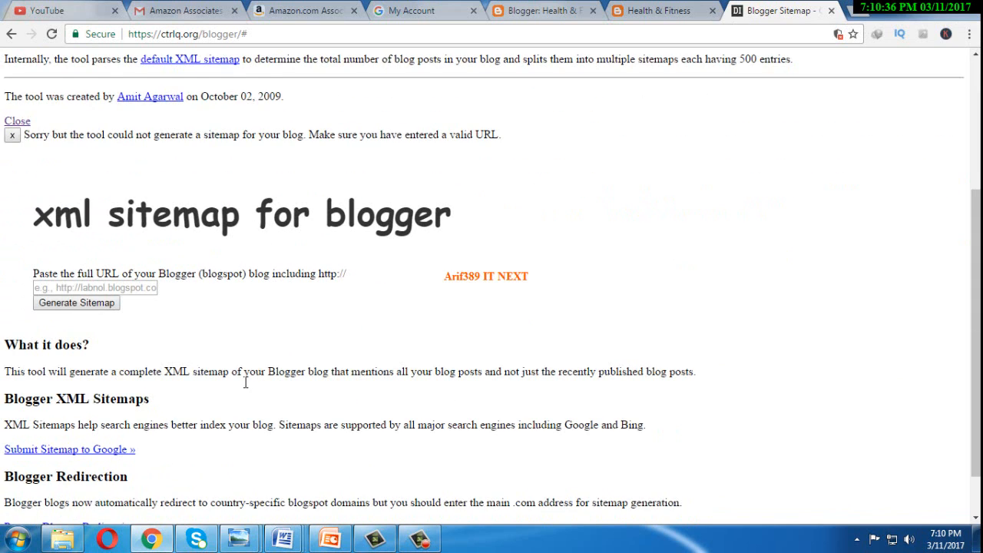
scroll(421, 114, "up", 3)
left_click(541, 12)
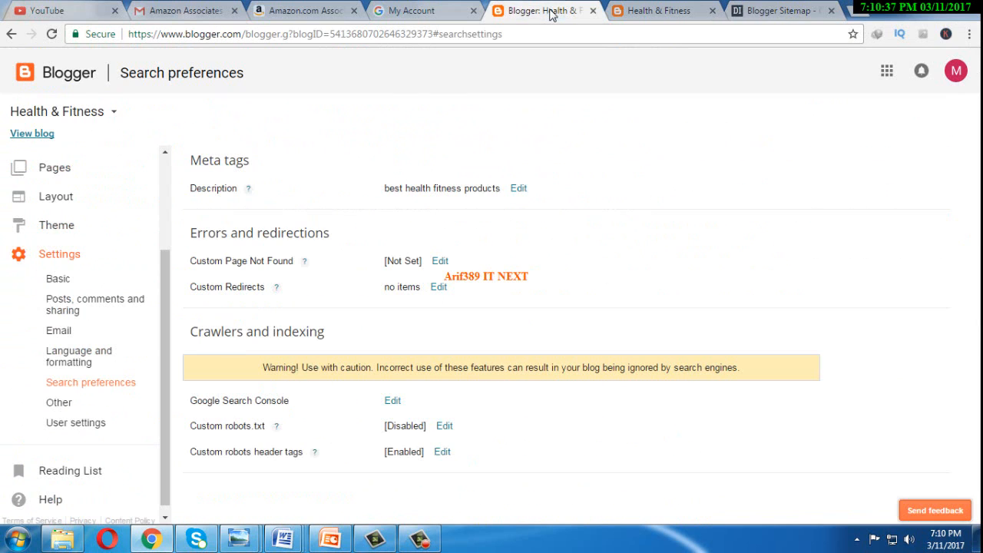
left_click(649, 12)
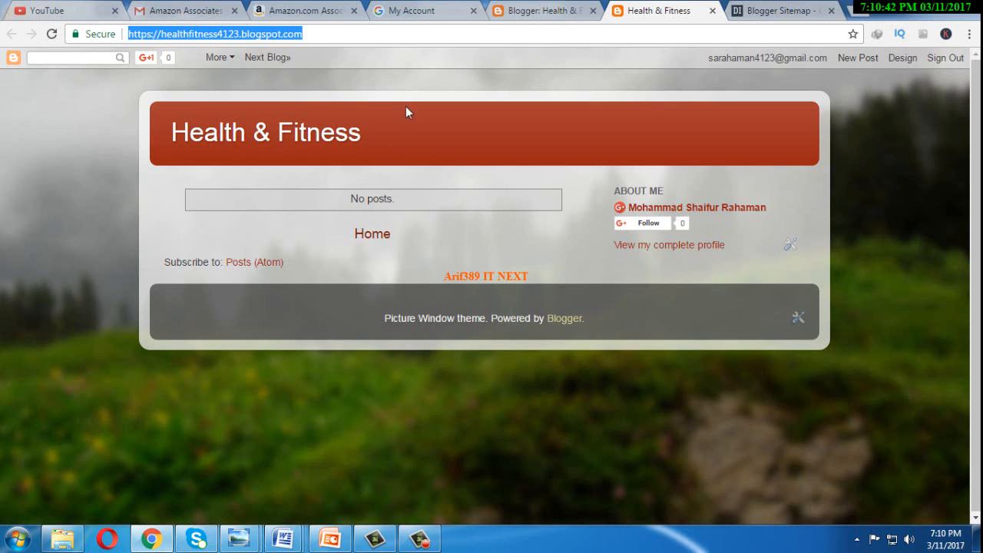
Step: Switch to the Amazon Associates home page and search its product links for "green tea"
left_click(311, 10)
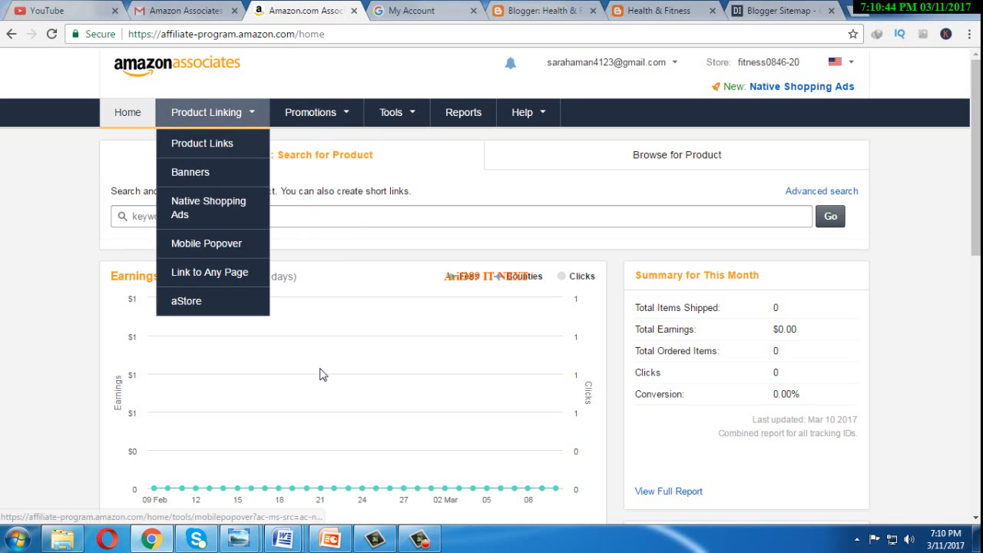
scroll(331, 389, "down", 8)
scroll(345, 384, "up", 6)
scroll(344, 384, "up", 3)
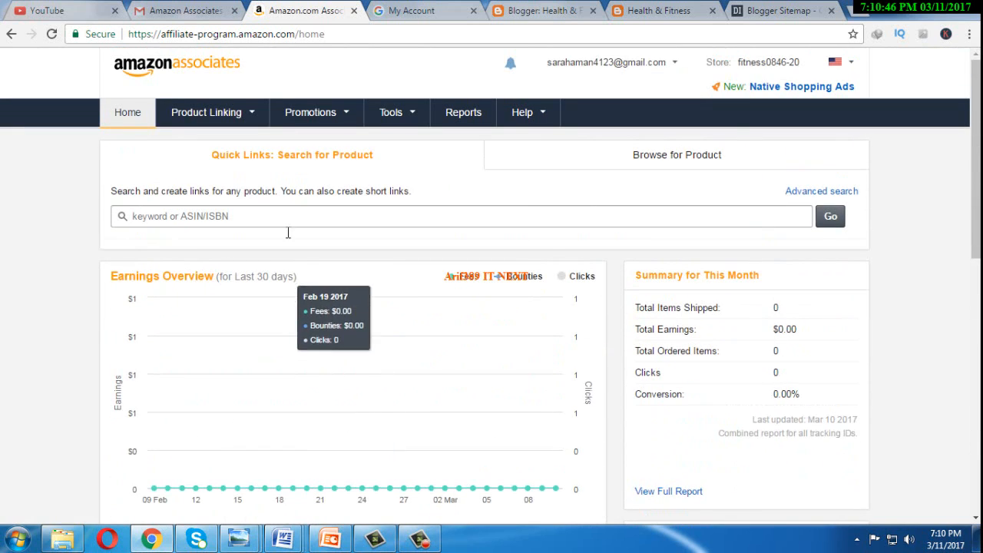
left_click(261, 223)
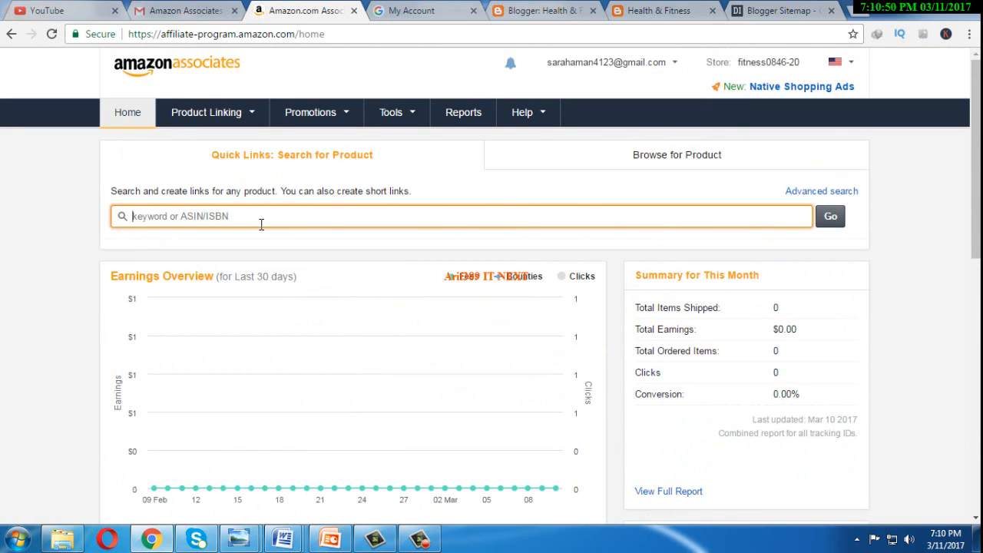
type("g")
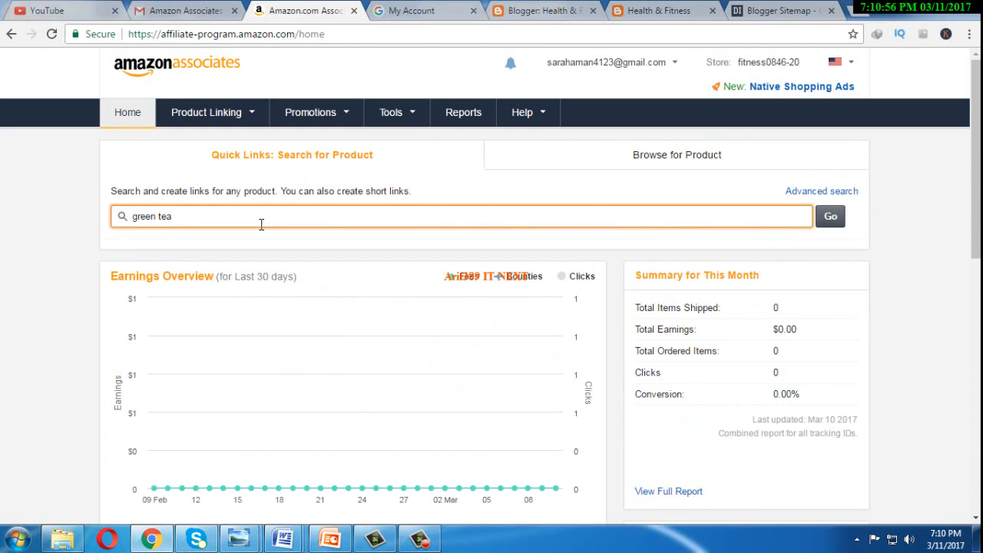
type("reen tea")
key("Return")
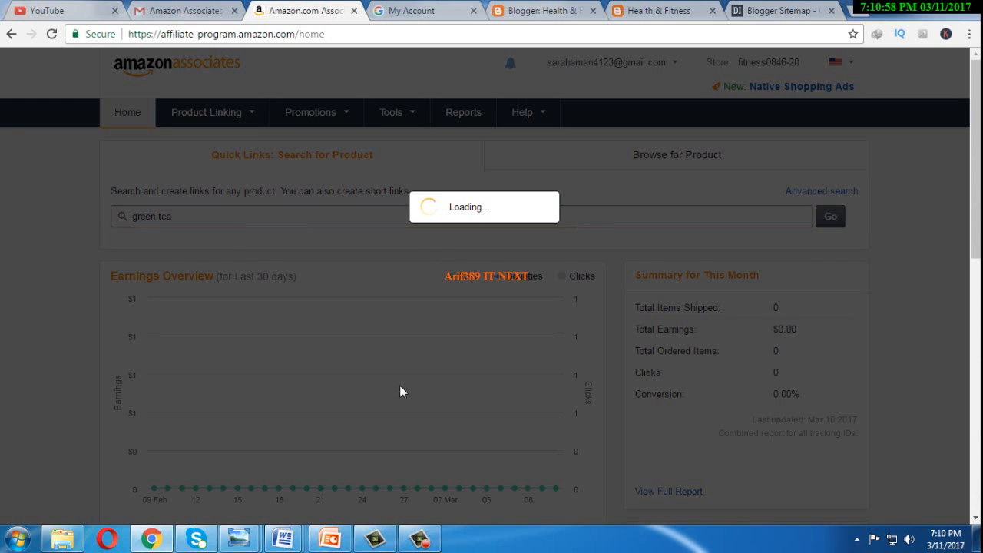
Step: Browse the green tea results and open Kirkland Ito En Matcha Blend Japanese Green Tea in a new tab
scroll(394, 369, "down", 1)
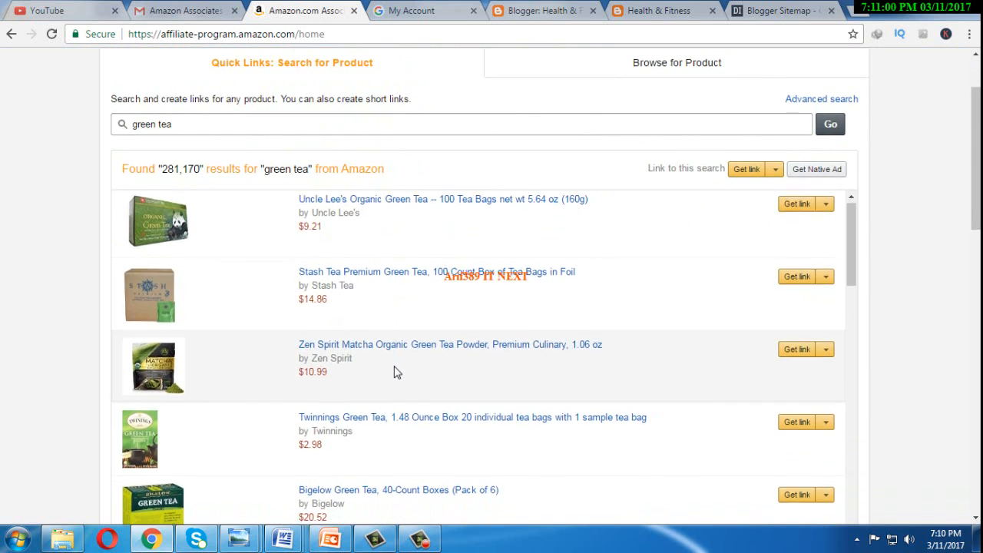
scroll(394, 372, "down", 6)
scroll(437, 384, "up", 2)
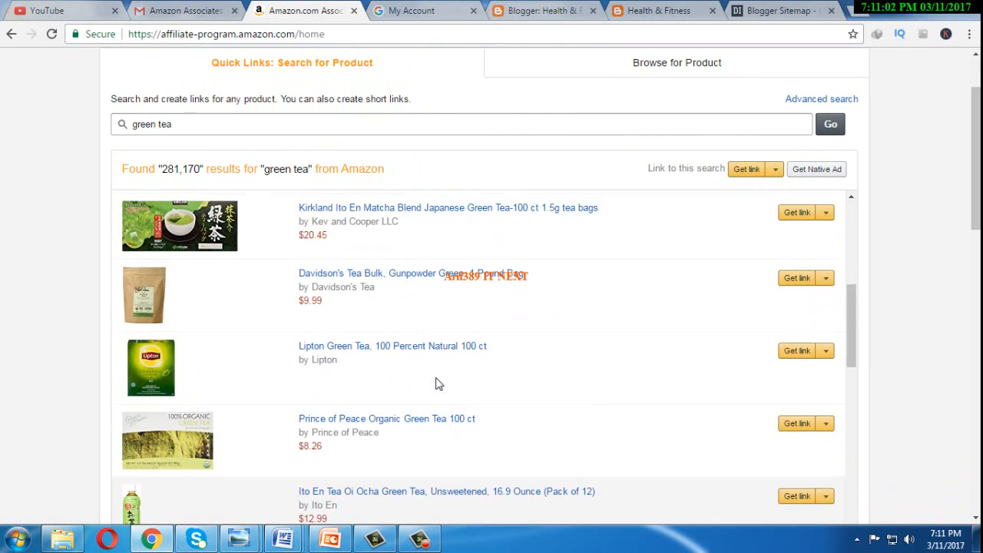
scroll(427, 374, "up", 2)
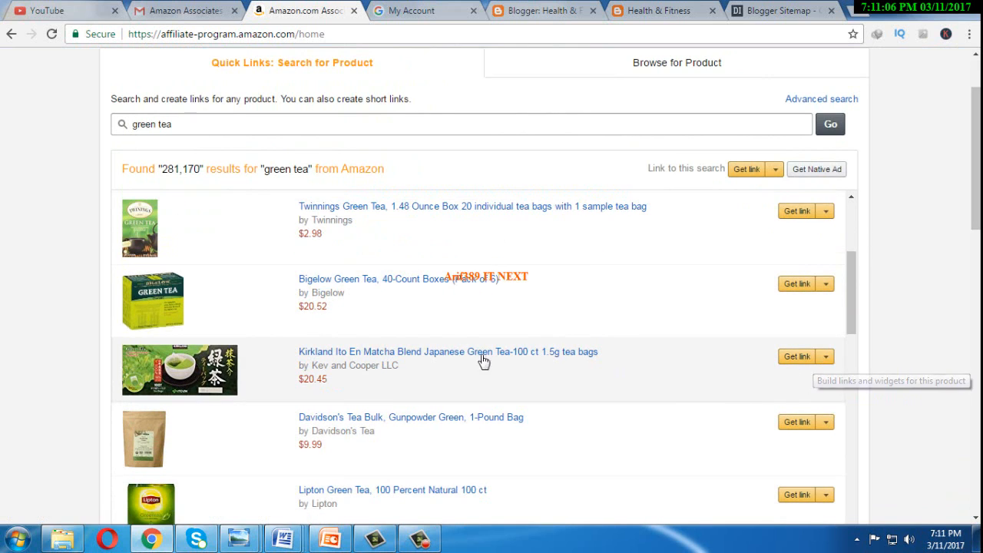
right_click(446, 355)
left_click(503, 364)
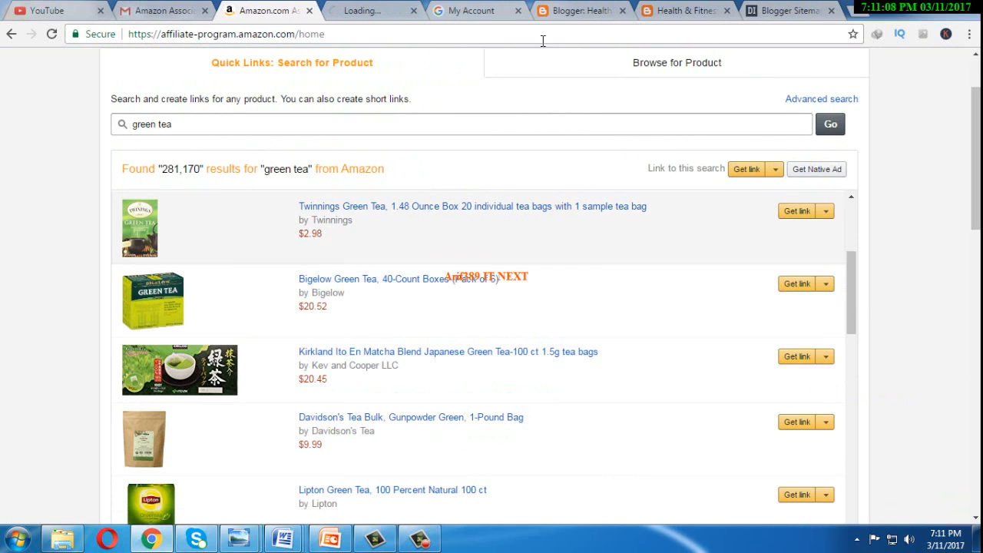
left_click(377, 15)
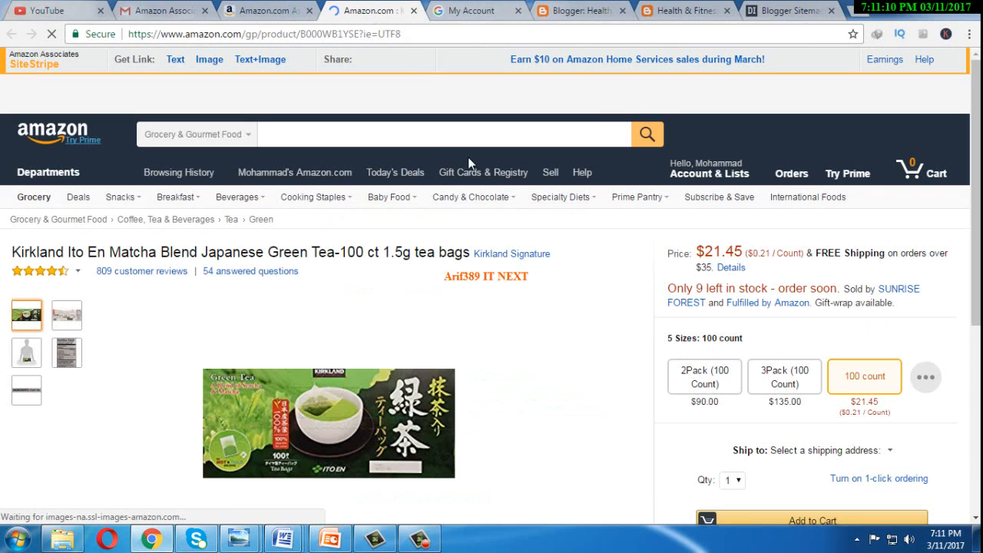
Step: Examine the Kirkland green tea's product details and sponsored related products, and close its page
scroll(388, 359, "down", 3)
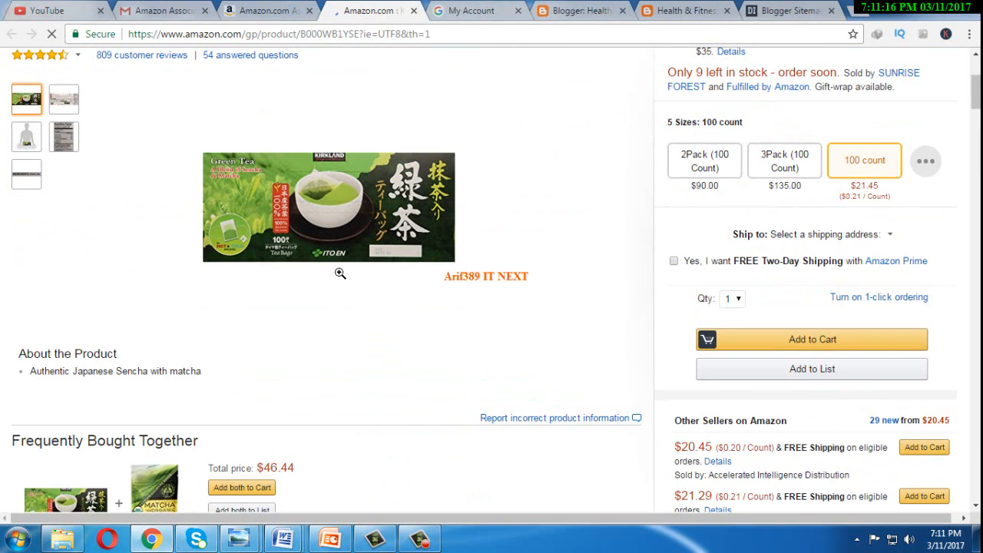
scroll(185, 476, "down", 4)
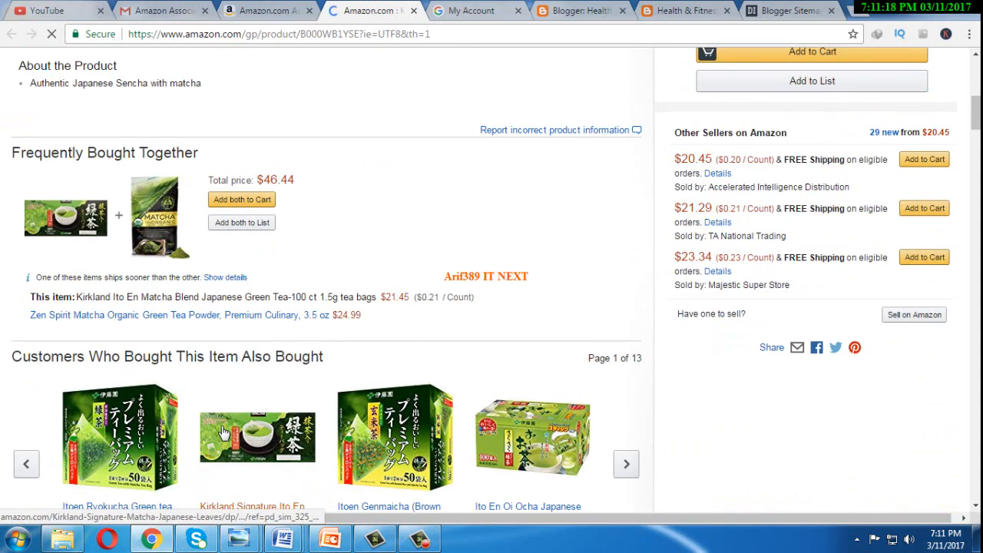
scroll(390, 412, "down", 3)
scroll(390, 412, "down", 3)
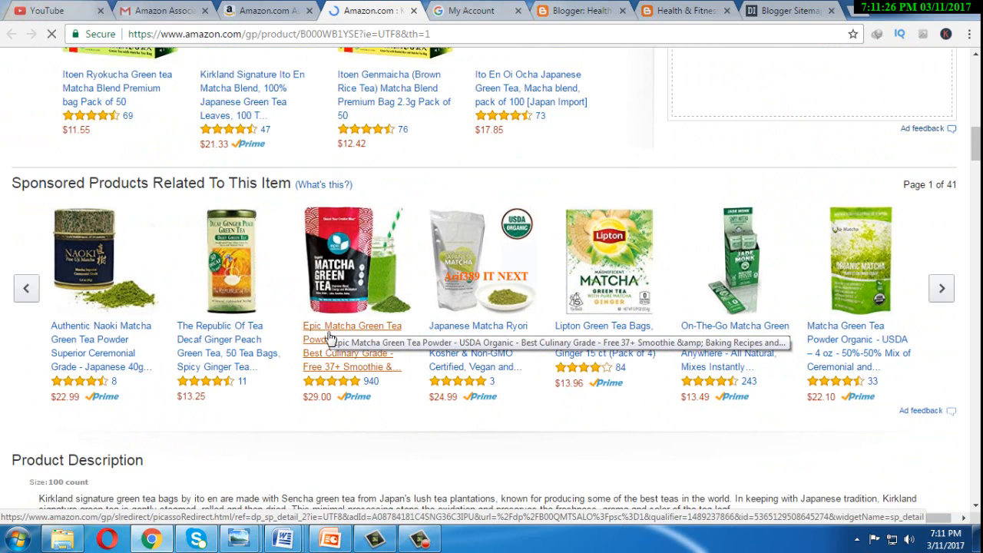
right_click(329, 337)
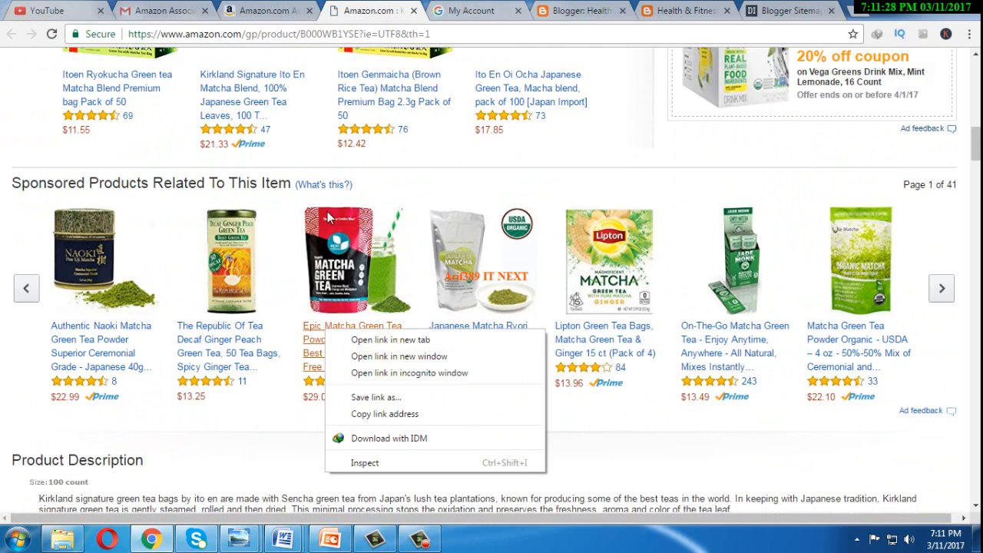
left_click(320, 242)
scroll(320, 241, "up", 10)
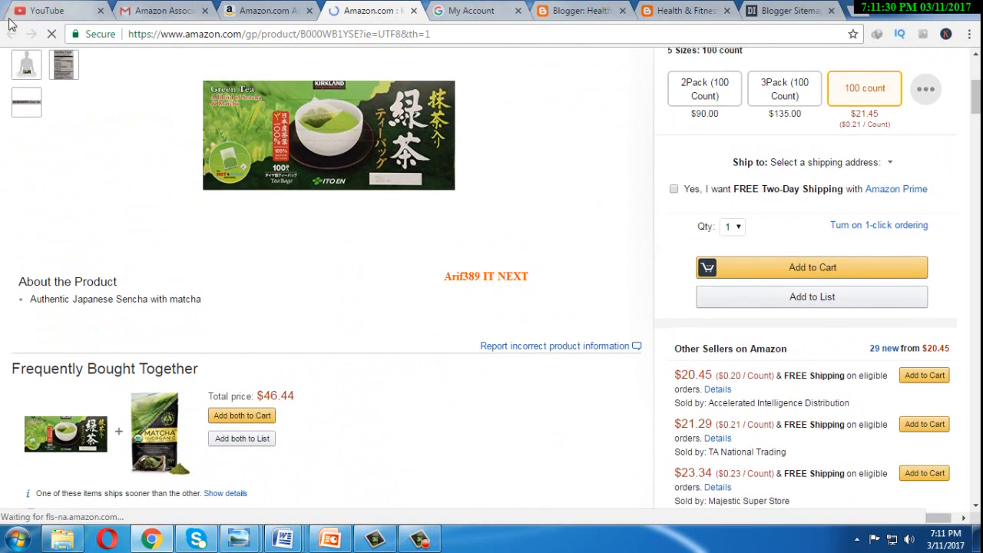
key("ctrl+w")
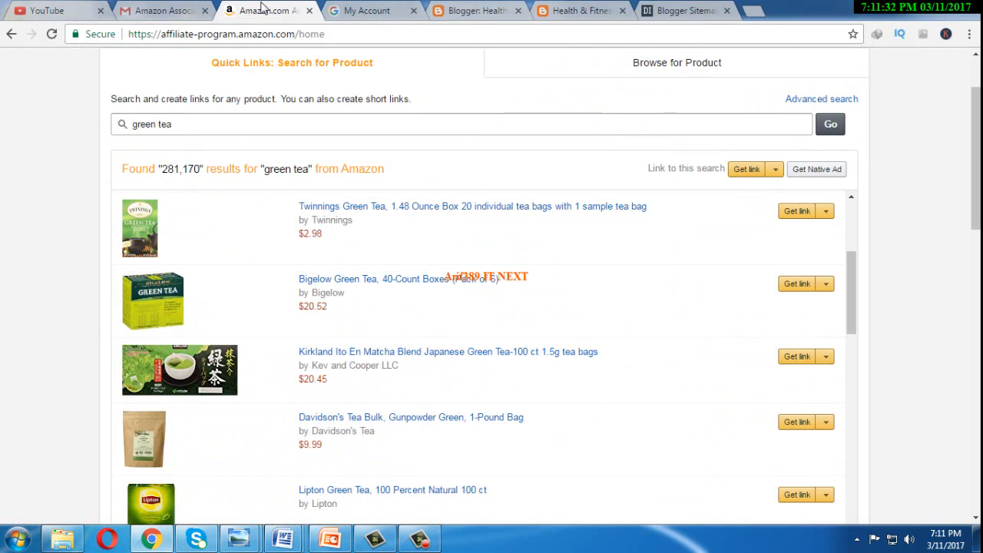
Step: Find the Green Tea Extract Supplement with EGCG by Zenwise Labs among the green tea results and open its product page
scroll(540, 368, "down", 10)
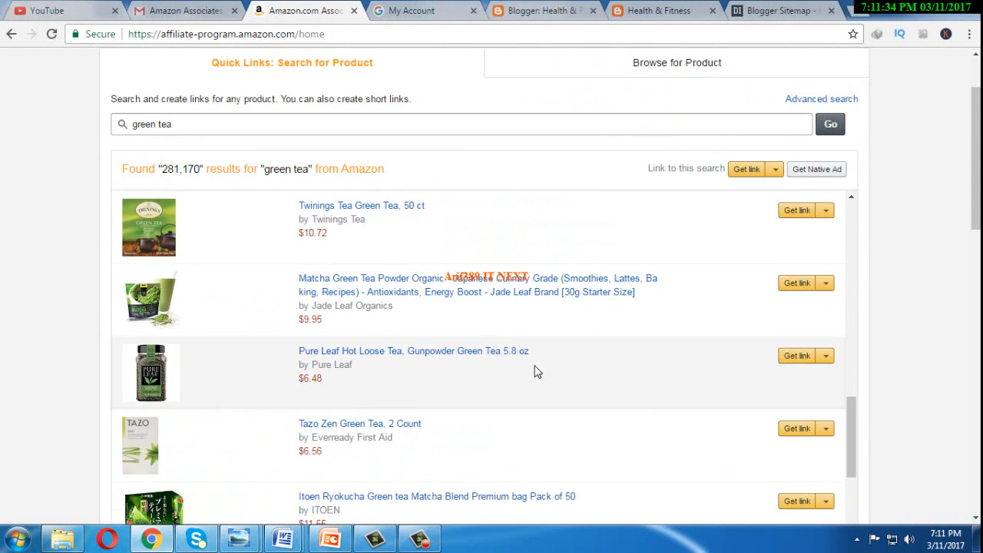
scroll(538, 371, "down", 6)
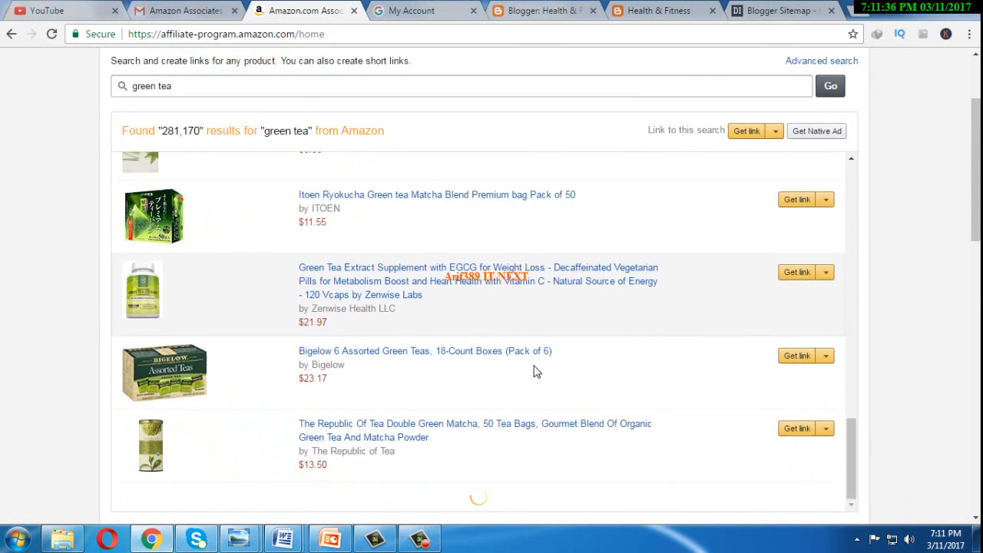
scroll(437, 325, "up", 2)
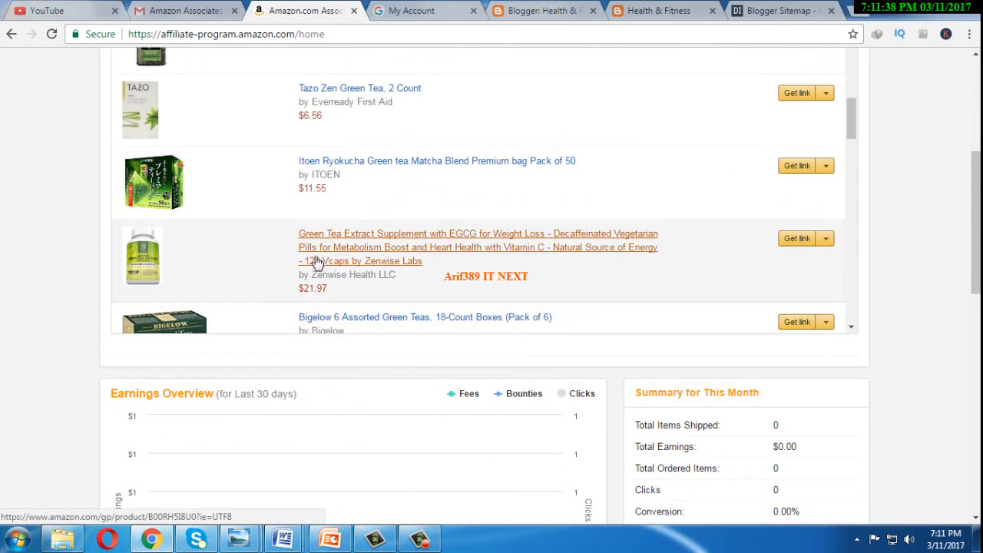
left_click(463, 241)
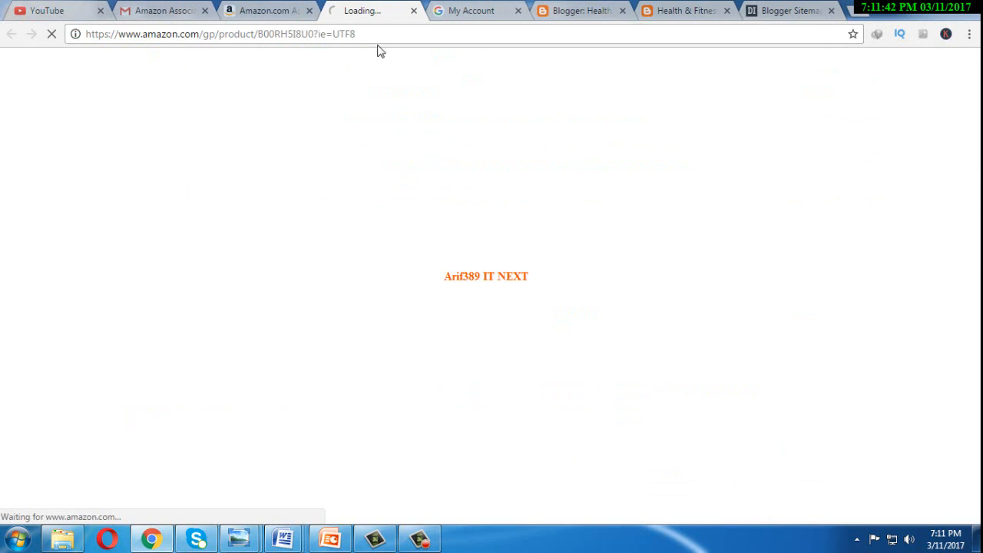
Step: Examine the Zenwise Green Tea Extract page's product image, pricing and About the Product description
scroll(390, 264, "down", 4)
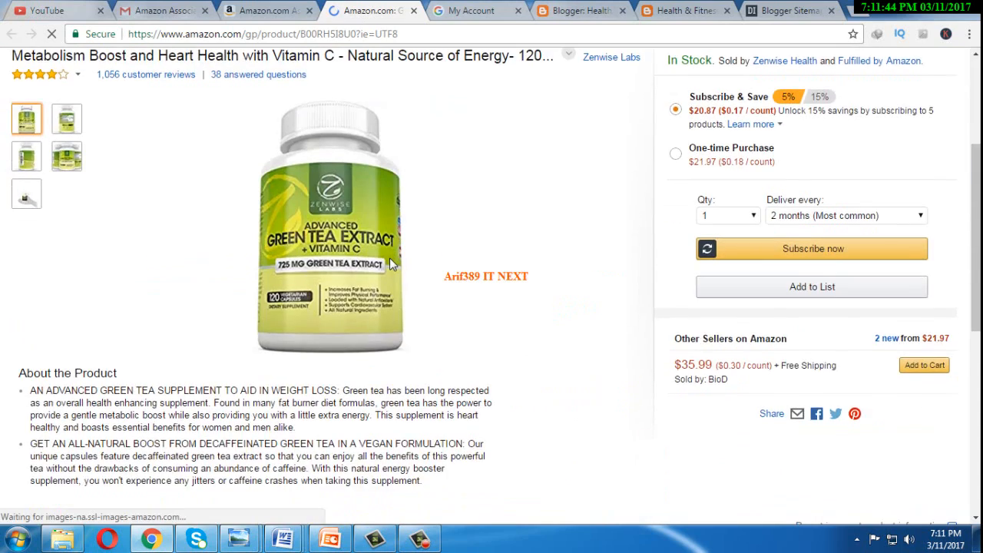
scroll(390, 258, "down", 2)
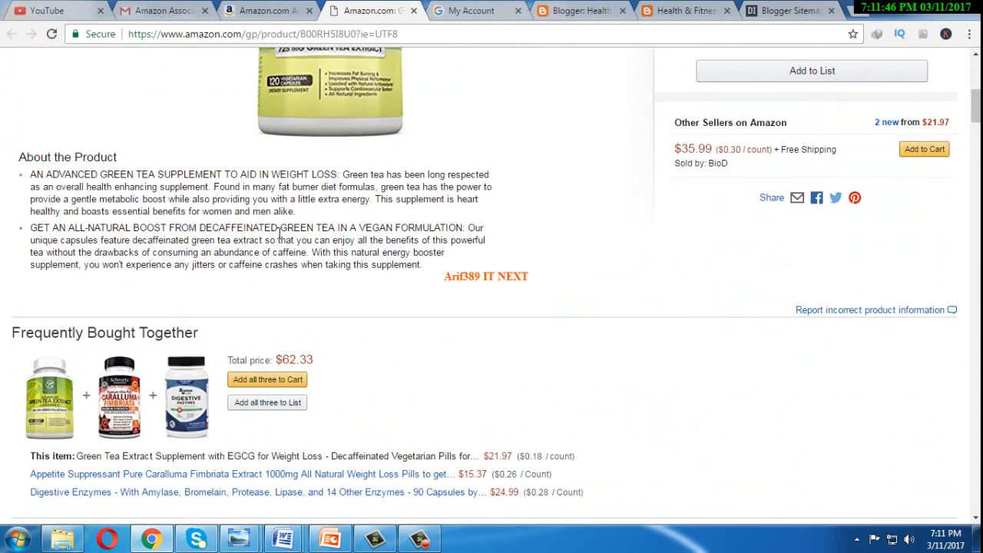
scroll(337, 253, "up", 3)
scroll(279, 231, "down", 1)
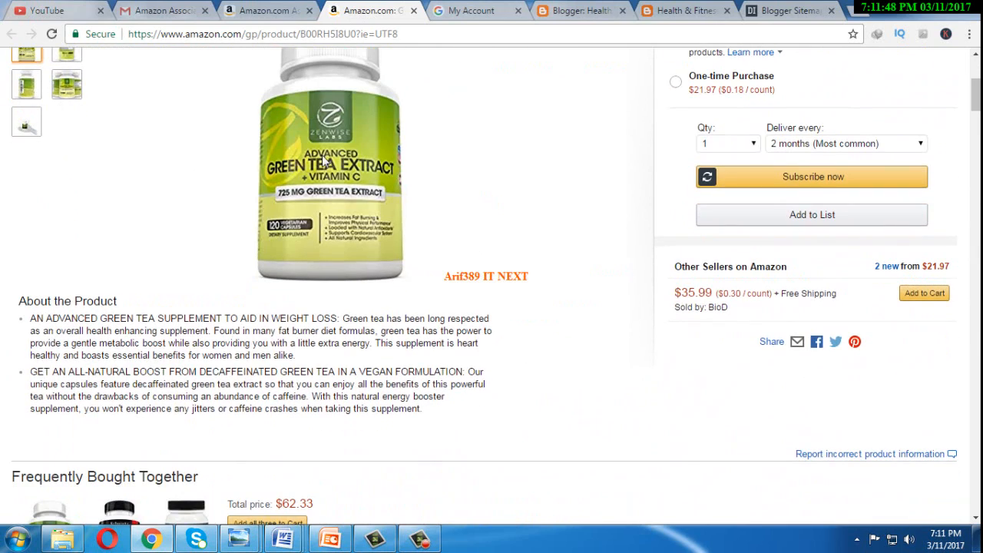
scroll(321, 148, "up", 2)
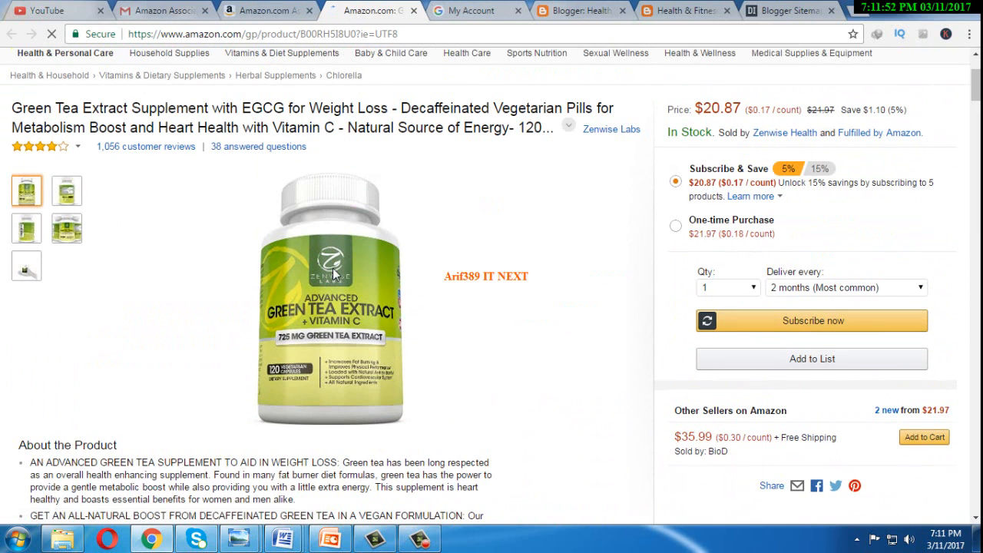
scroll(332, 270, "down", 1)
scroll(333, 273, "down", 1)
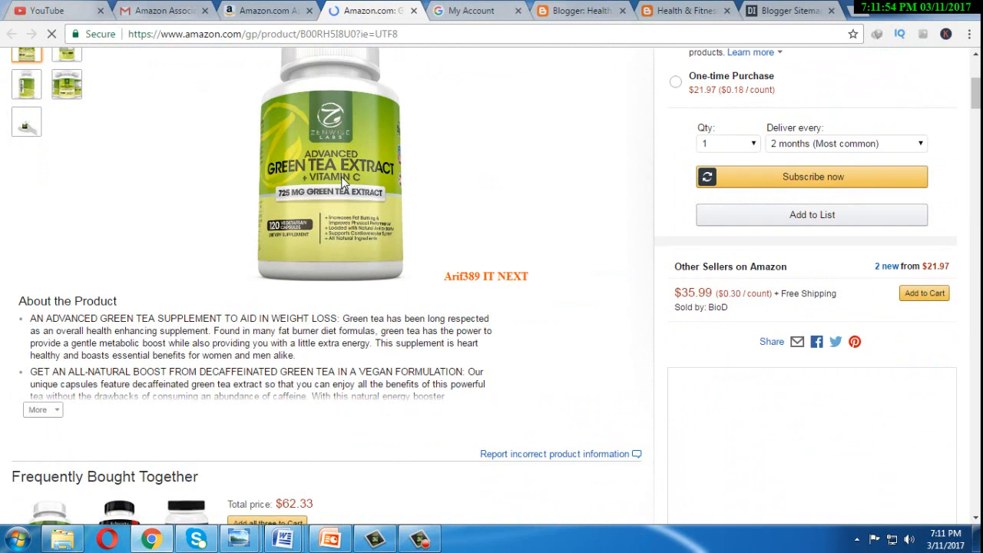
scroll(342, 183, "down", 2)
scroll(330, 161, "up", 2)
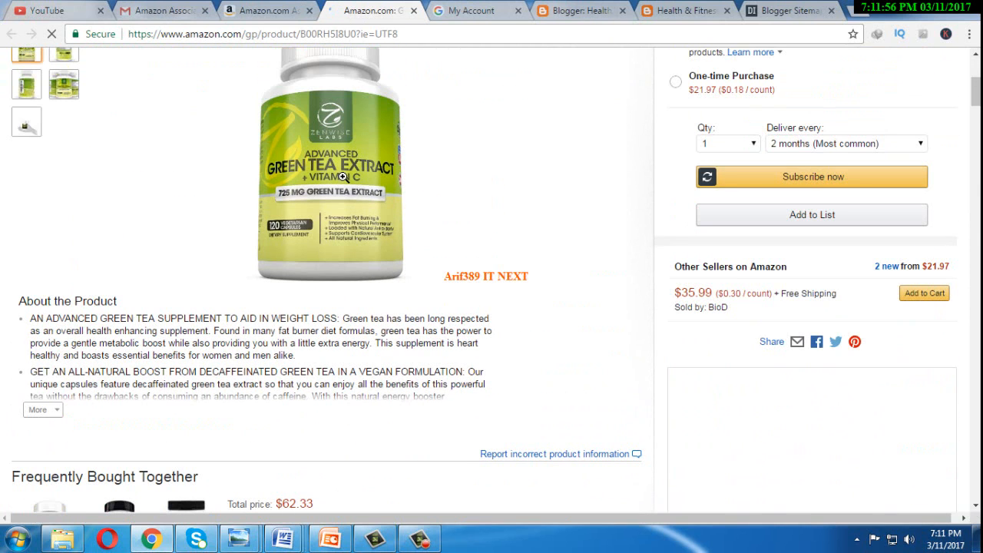
Step: Enlarge the Zenwise Green Tea Extract bottle image and save it to the Desktop as a JPEG image
left_click(343, 178)
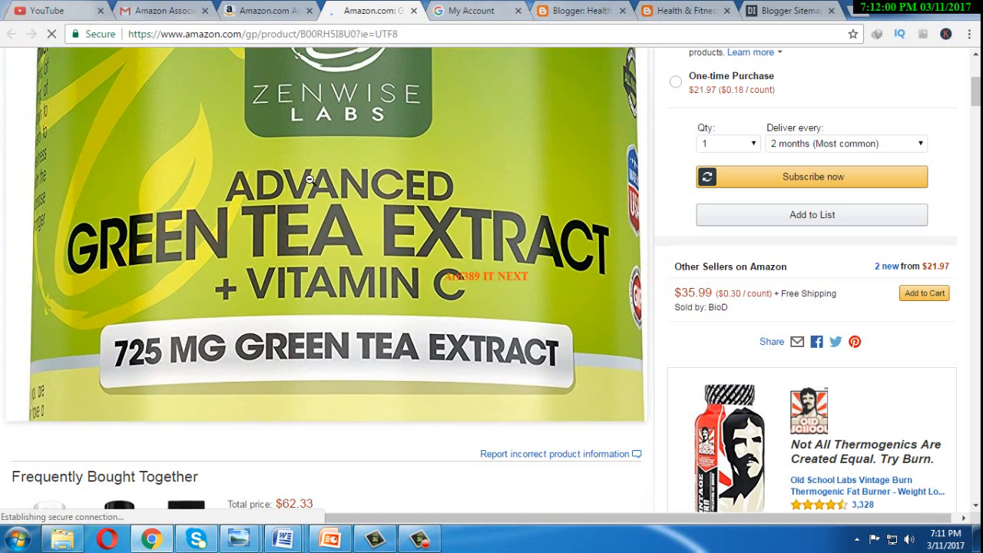
right_click(307, 177)
left_click(341, 204)
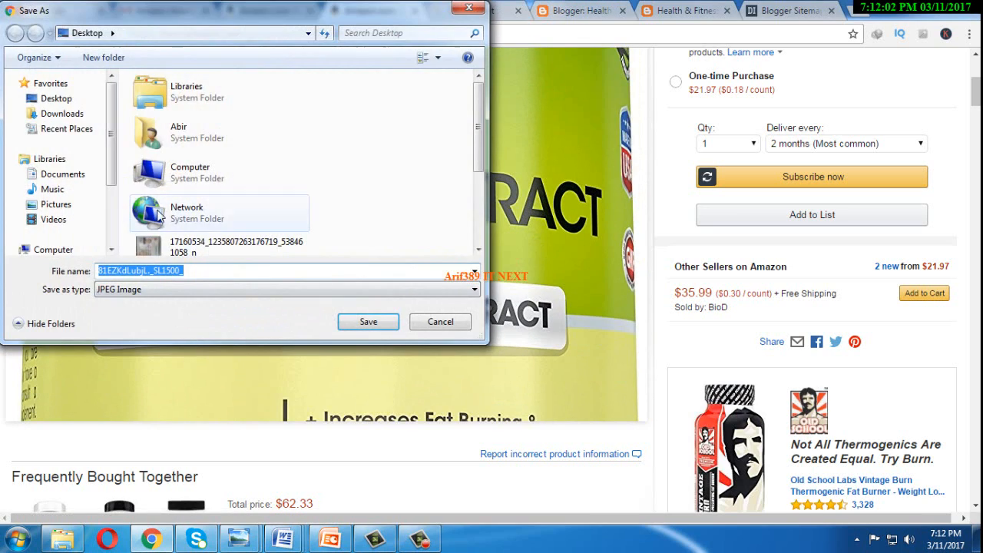
left_click(60, 98)
left_click(369, 322)
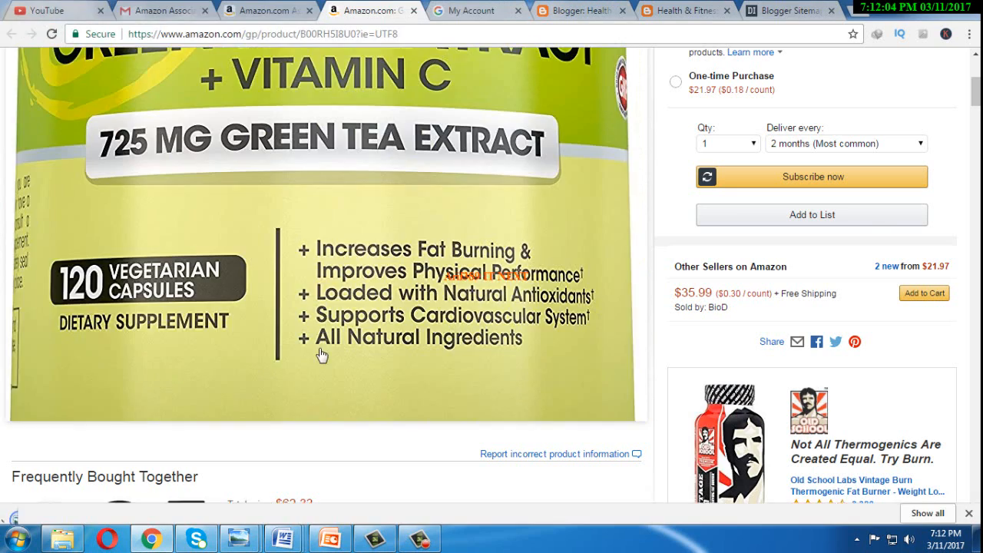
Step: Expand the full About the Product description of the Green Tea Extract and copy its heading and all bullet points
scroll(269, 369, "down", 3)
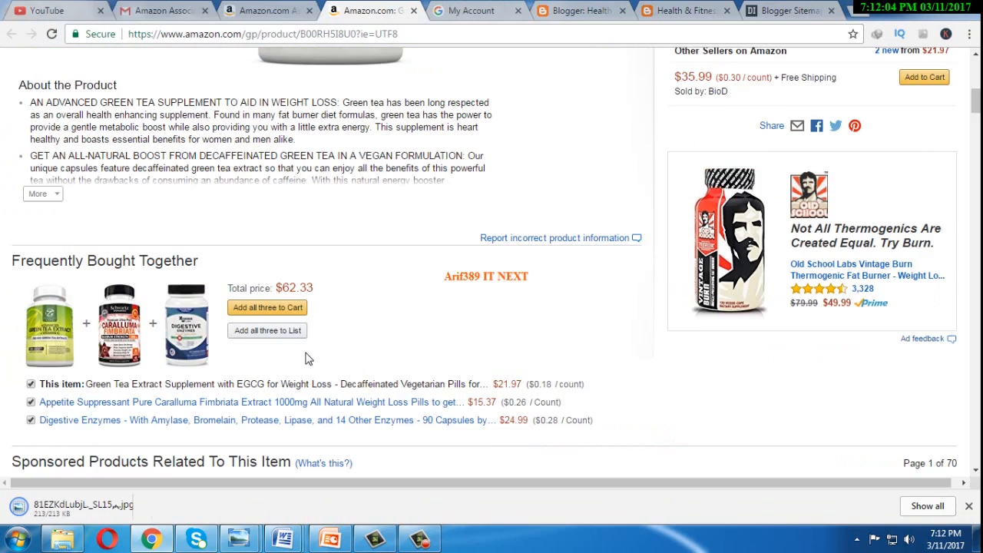
left_click(59, 194)
left_click_drag(19, 84, 354, 305)
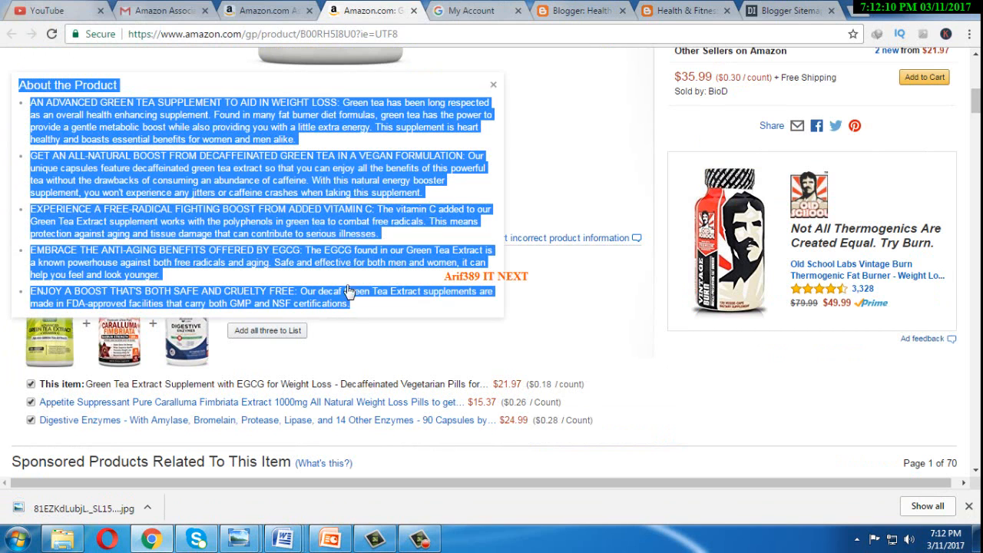
right_click(303, 188)
left_click(338, 198)
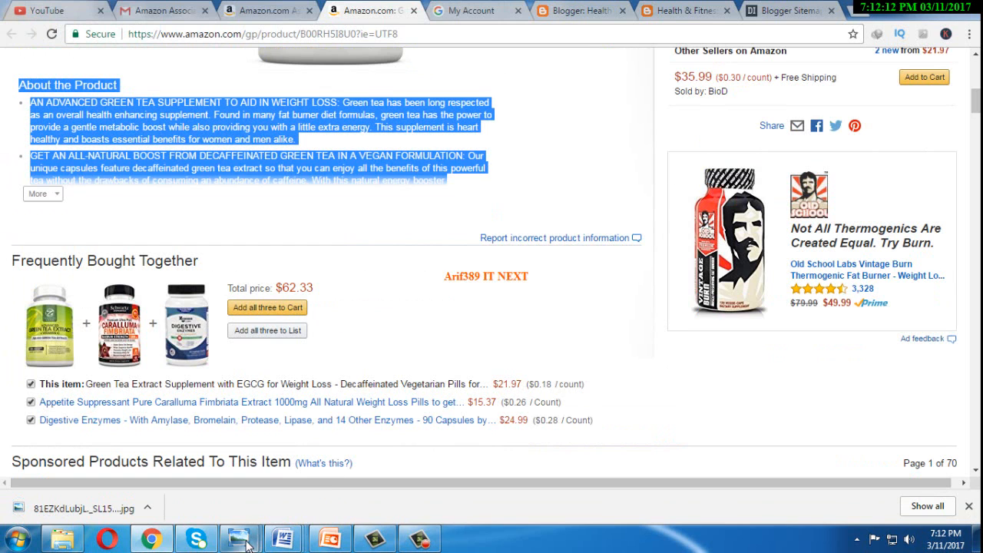
Step: Open Notepad and paste the copied About the Product text into the blank document
left_click(18, 540)
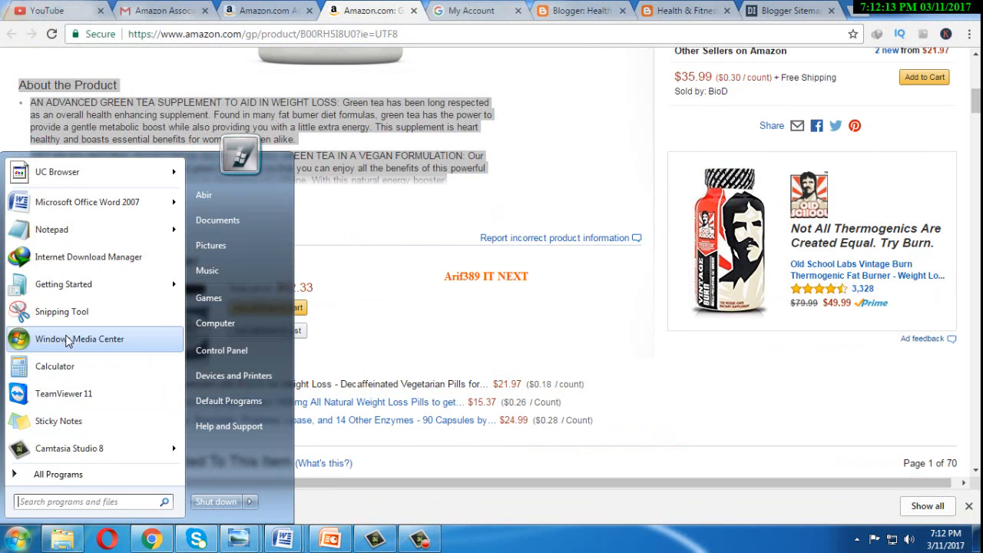
left_click(54, 226)
right_click(306, 244)
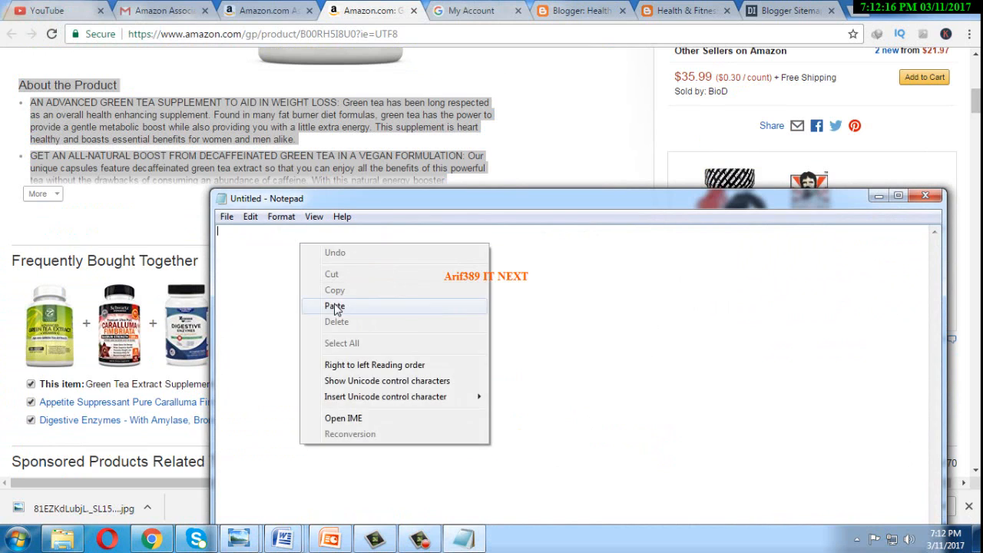
left_click(333, 308)
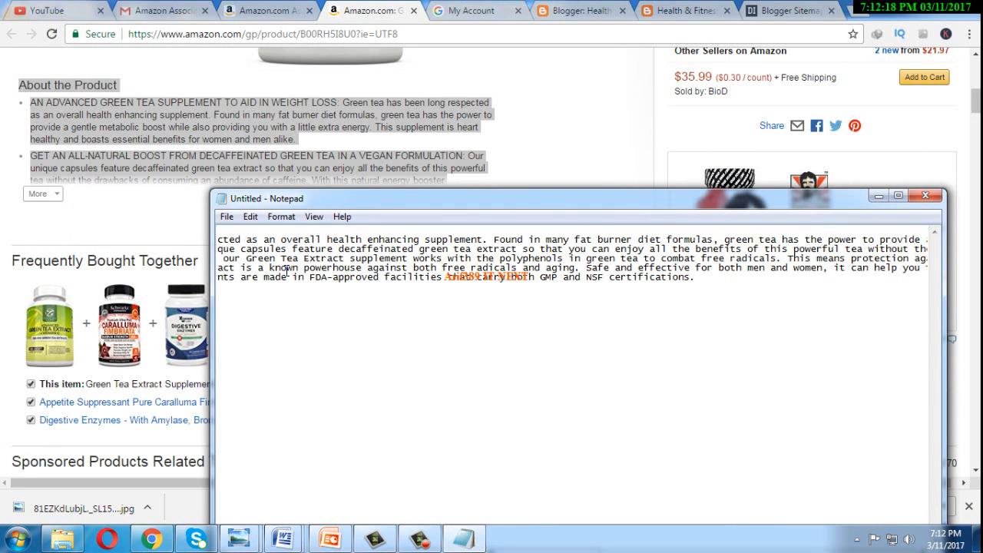
Step: Copy all the Notepad text and paste it into the body of a new Health & Fitness blog post
key("ctrl+a")
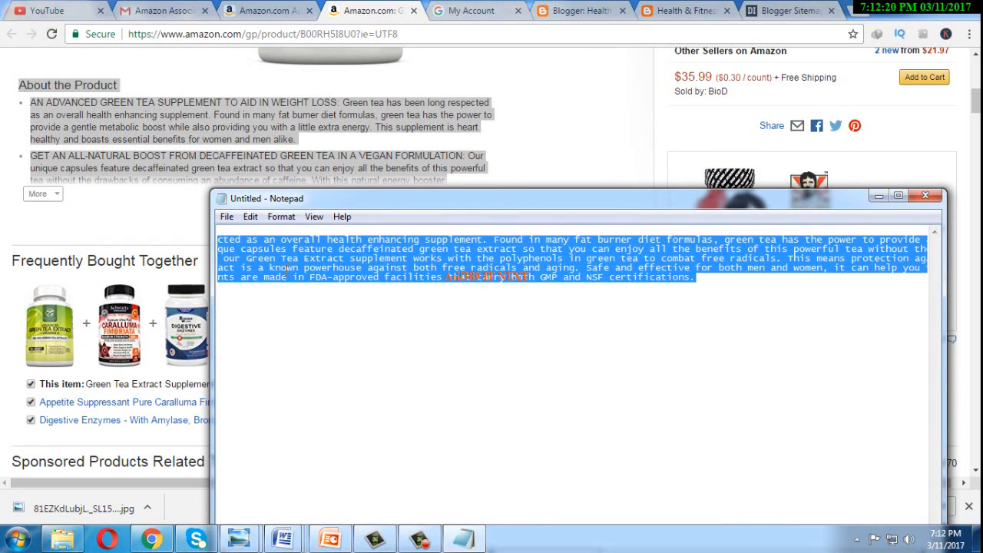
left_click(578, 9)
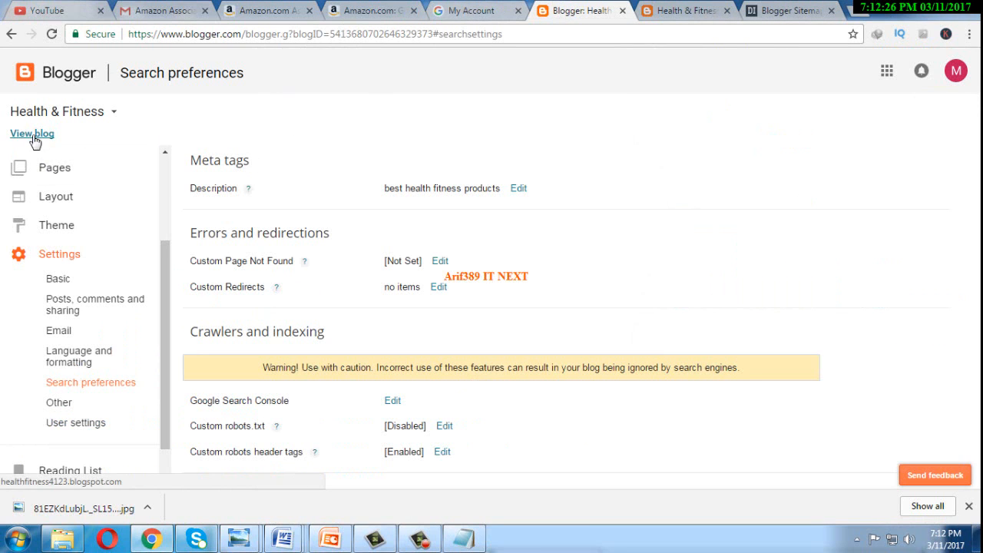
scroll(123, 231, "up", 2)
left_click(60, 165)
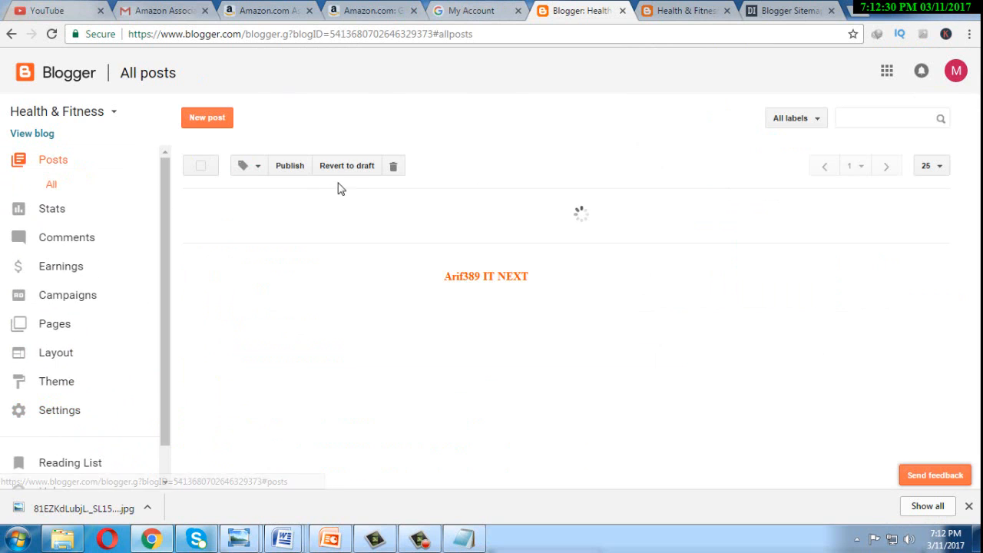
left_click(216, 125)
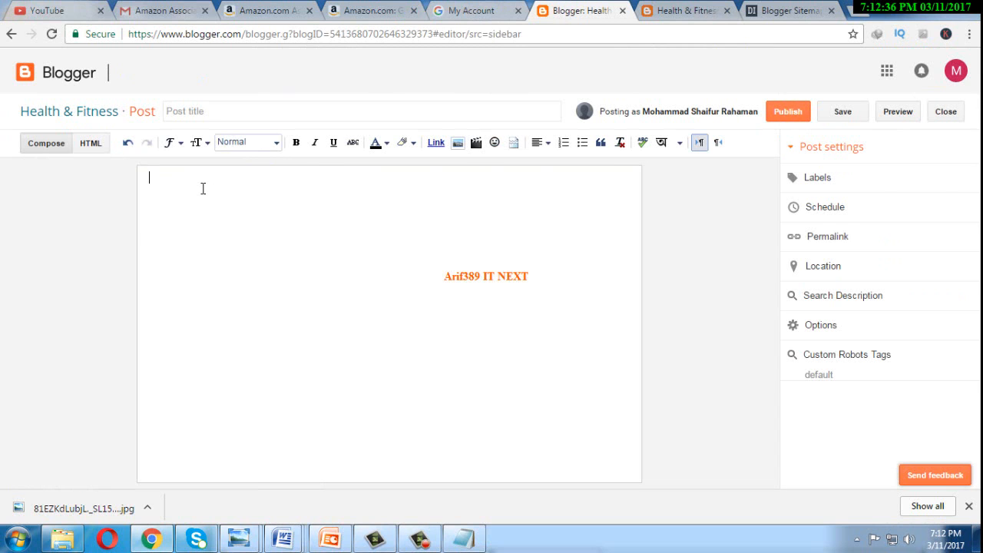
key("ctrl+v")
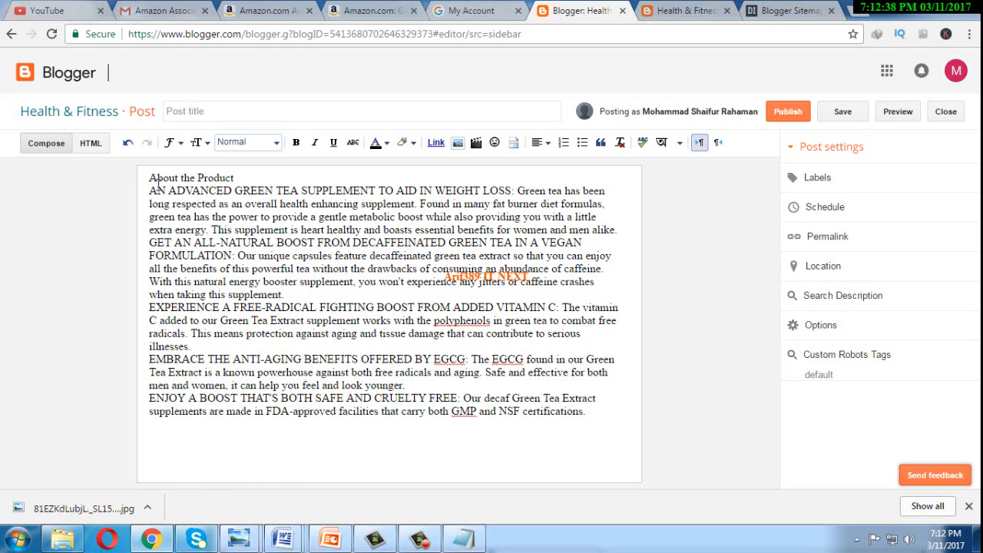
Step: Insert three blank lines above the About the Product line and two blank lines below it
key("Return")
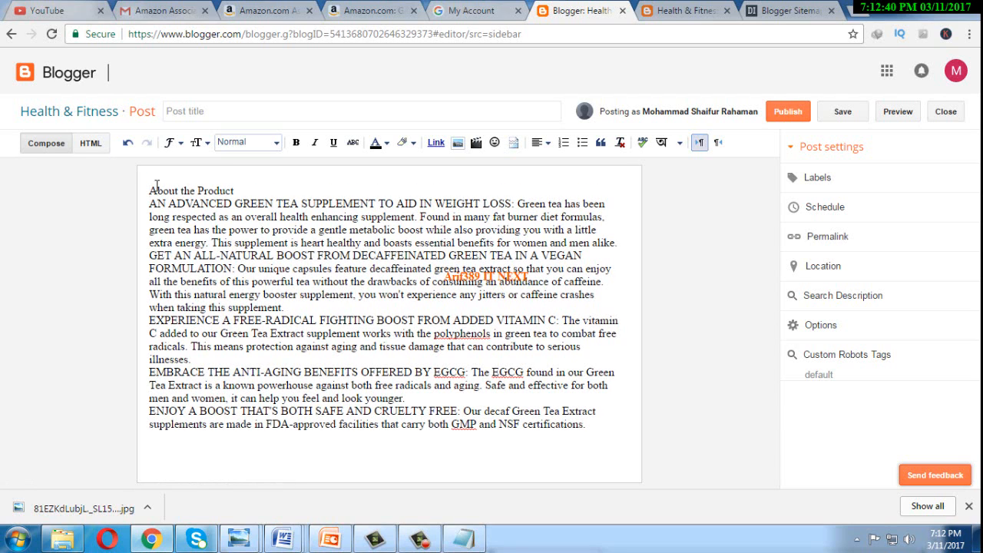
key("Return")
key("Return")
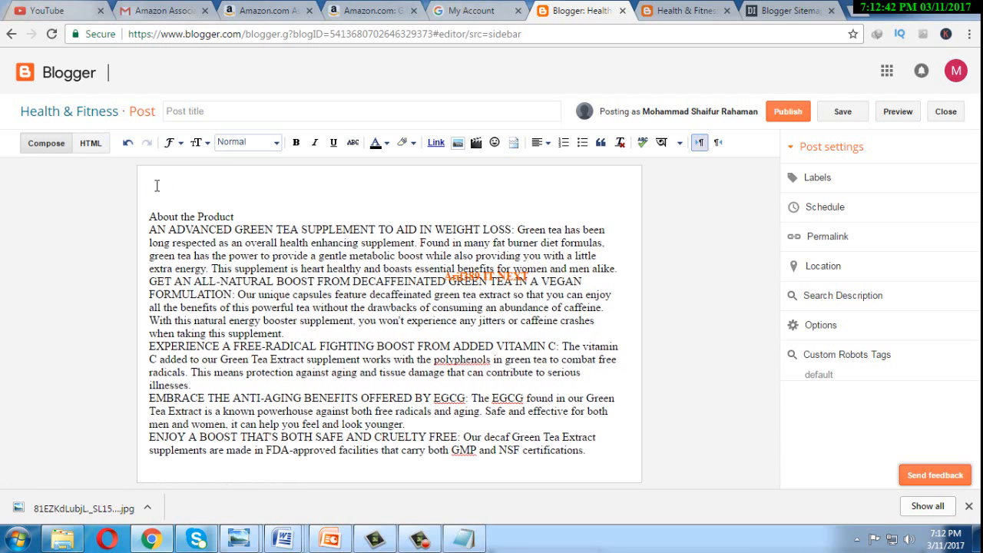
key("Return")
key("Return")
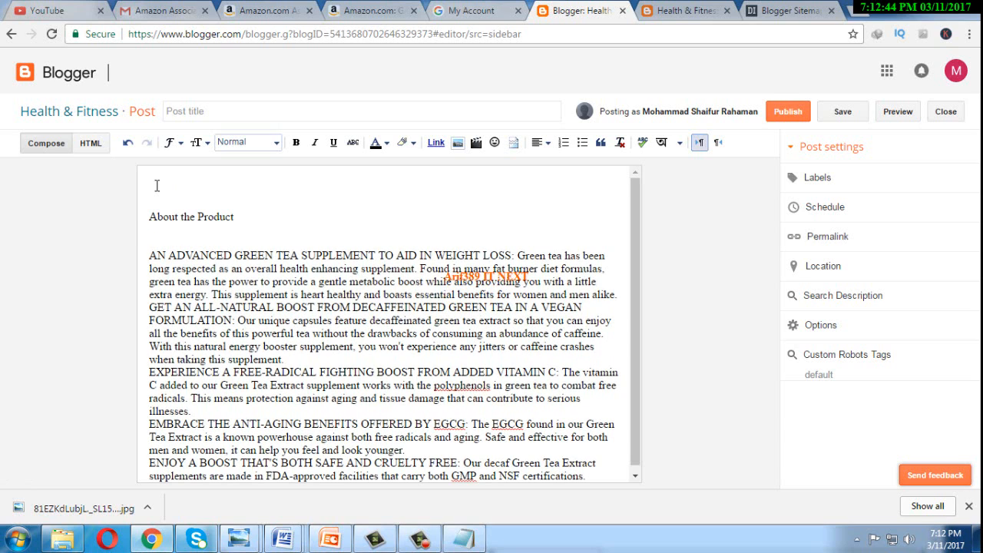
Step: Format the About the Product line as a heading
left_click_drag(225, 235, 258, 231)
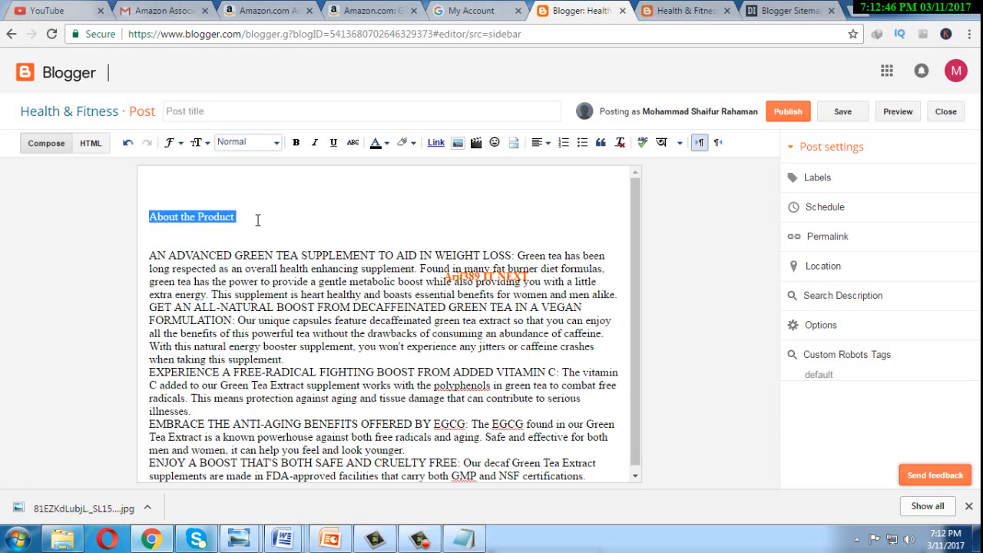
left_click(278, 143)
left_click(253, 164)
Step: Upload the 81EZKdLubjL._SL1500_ image from the Desktop and insert it above the About the Product heading
left_click(181, 170)
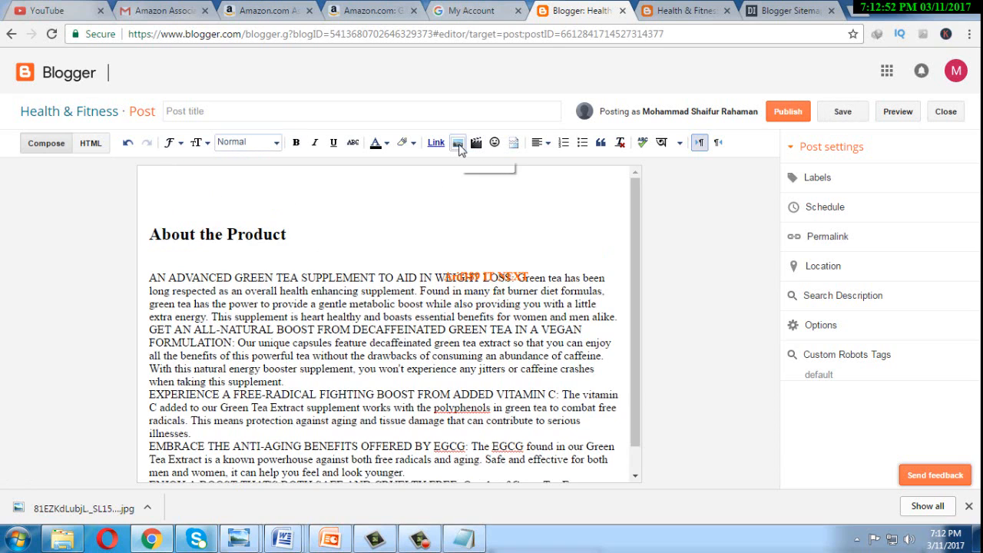
left_click(457, 144)
left_click(248, 187)
scroll(168, 227, "down", 3)
scroll(174, 230, "down", 3)
left_click(192, 220)
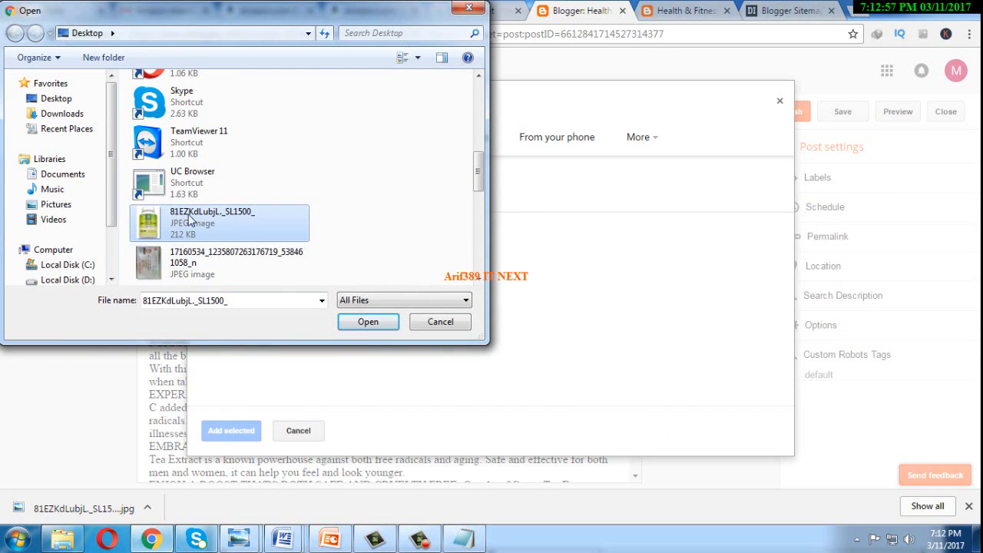
left_click(366, 323)
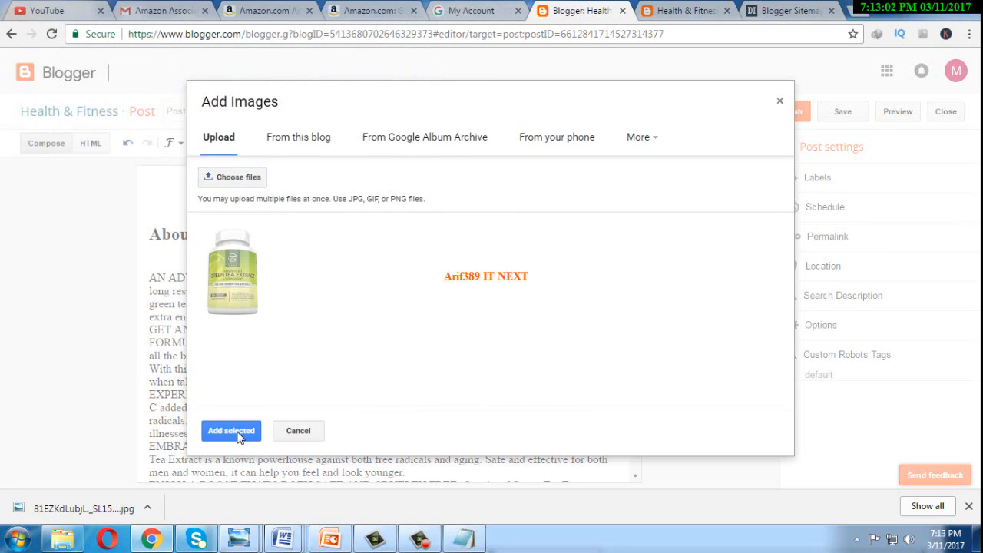
left_click(232, 431)
Step: Add blank lines after the last product description paragraph, ending with GMP and NSF certifications
scroll(640, 250, "down", 1)
left_click(405, 265)
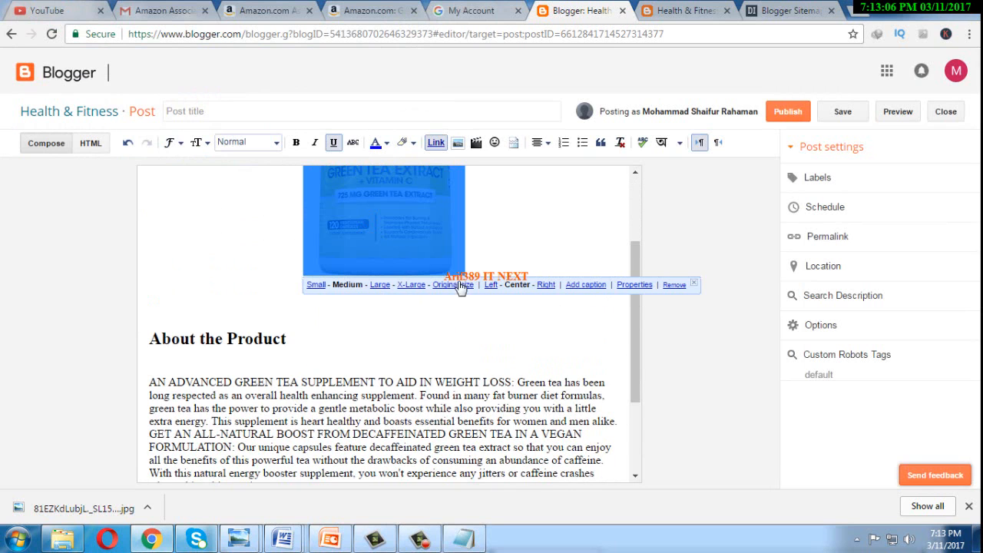
left_click_drag(639, 266, 617, 418)
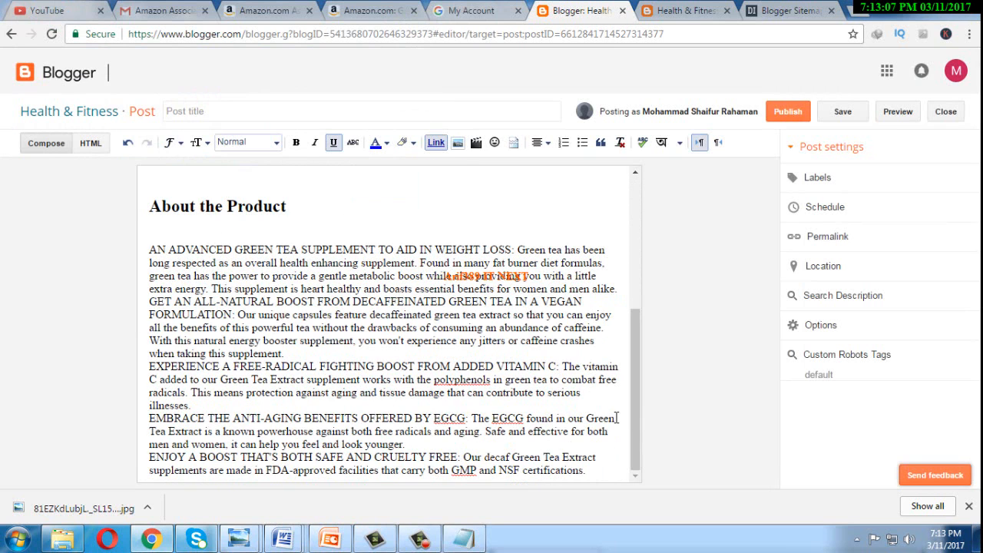
left_click(606, 476)
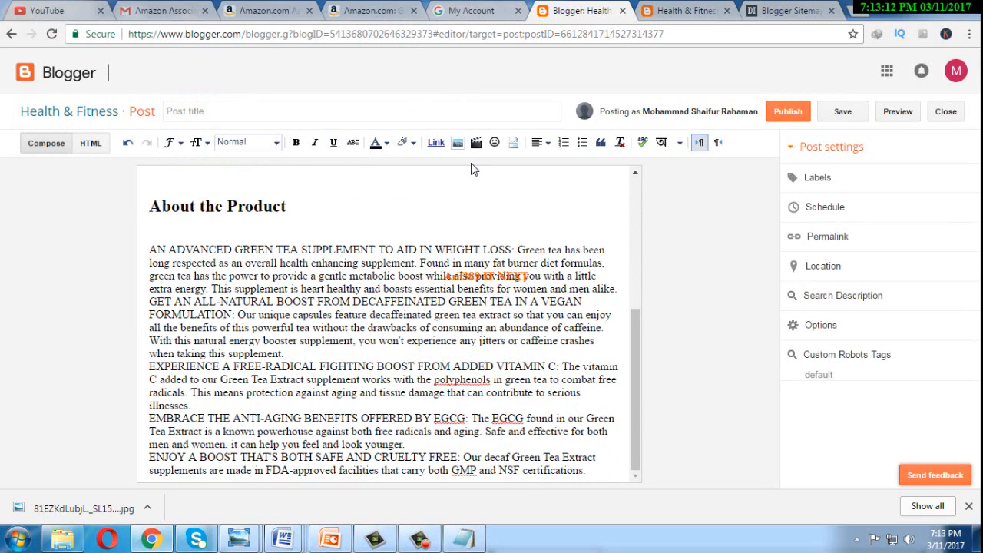
key("Return")
key("Return")
key("Return")
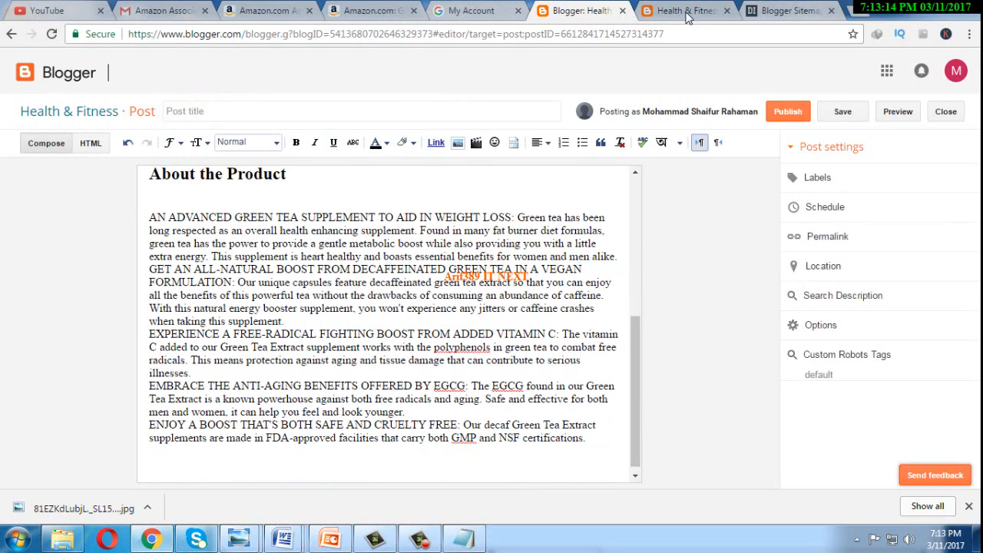
Step: Copy the full price line from the Amazon product page and paste it over the existing text in Notepad
left_click(368, 14)
scroll(599, 208, "up", 5)
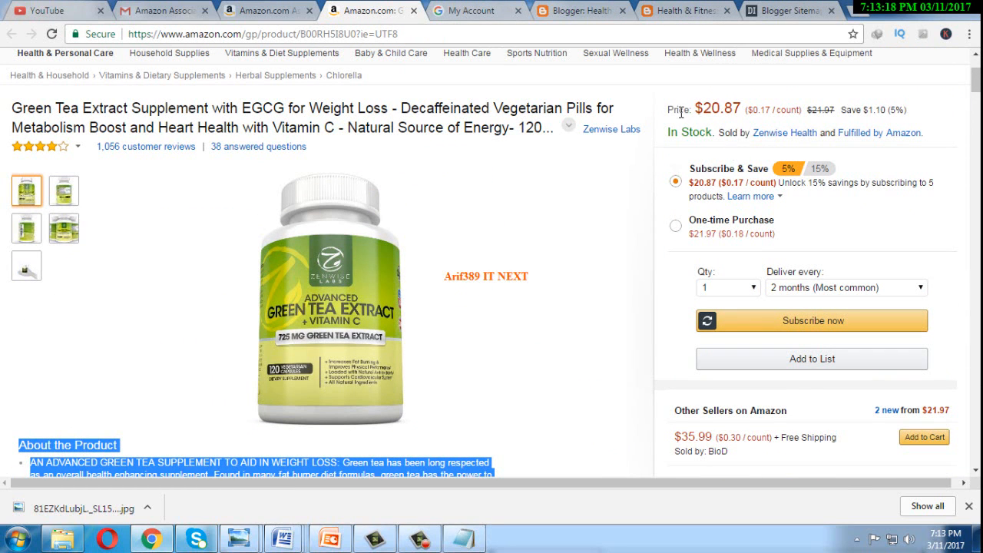
left_click_drag(668, 111, 916, 119)
right_click(827, 112)
left_click(659, 123)
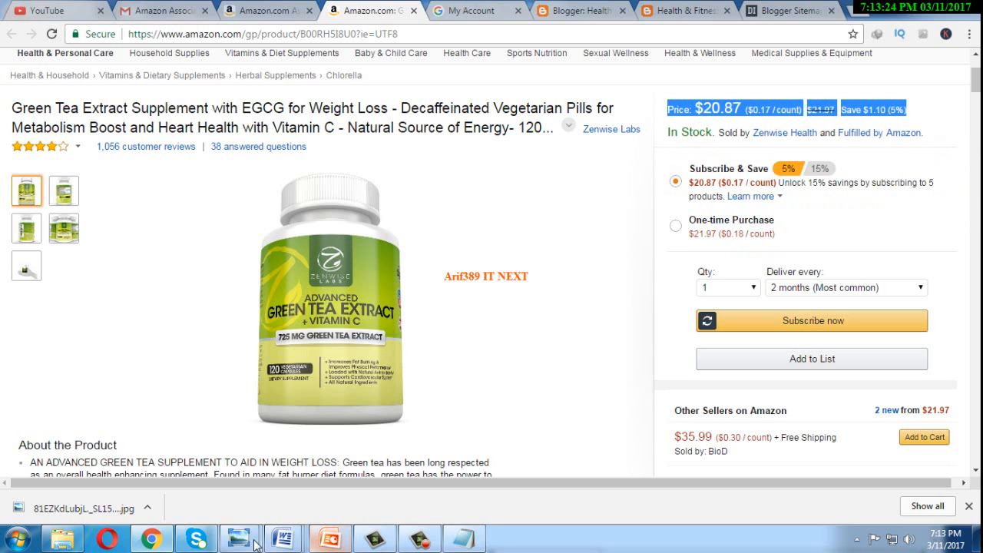
left_click(464, 538)
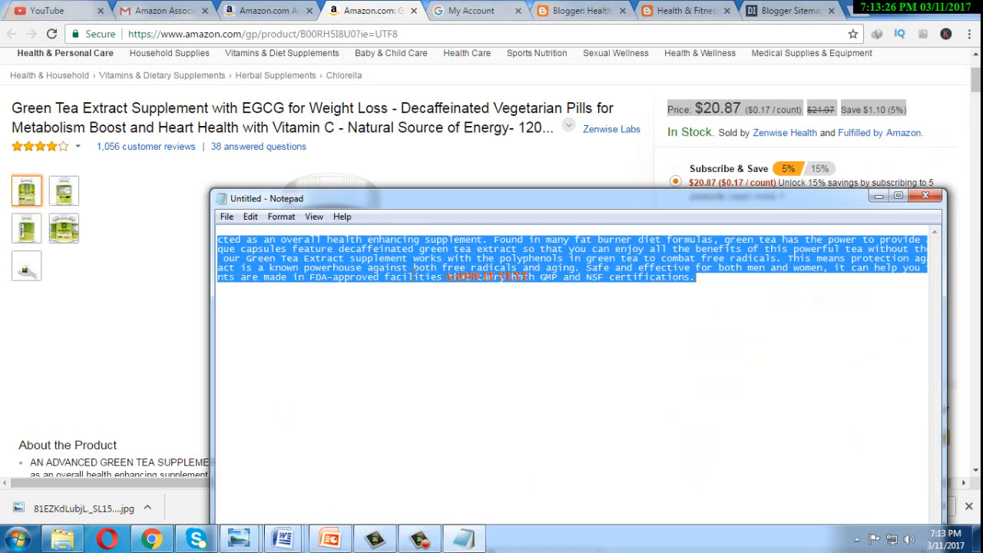
key("ctrl+v")
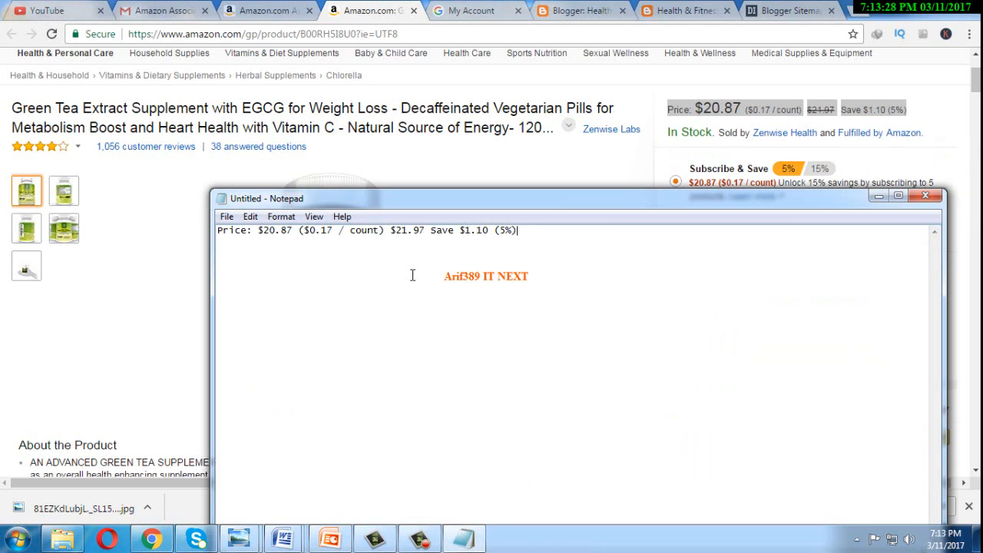
Step: Copy the price line from Notepad, paste it at the end of the blog post, and close the downloads bar
key("ctrl+a")
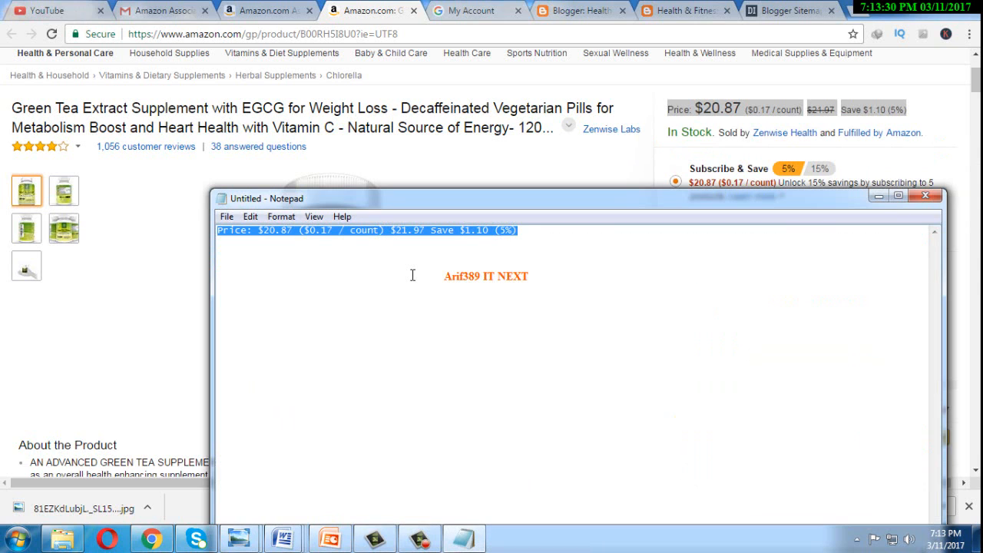
left_click(581, 10)
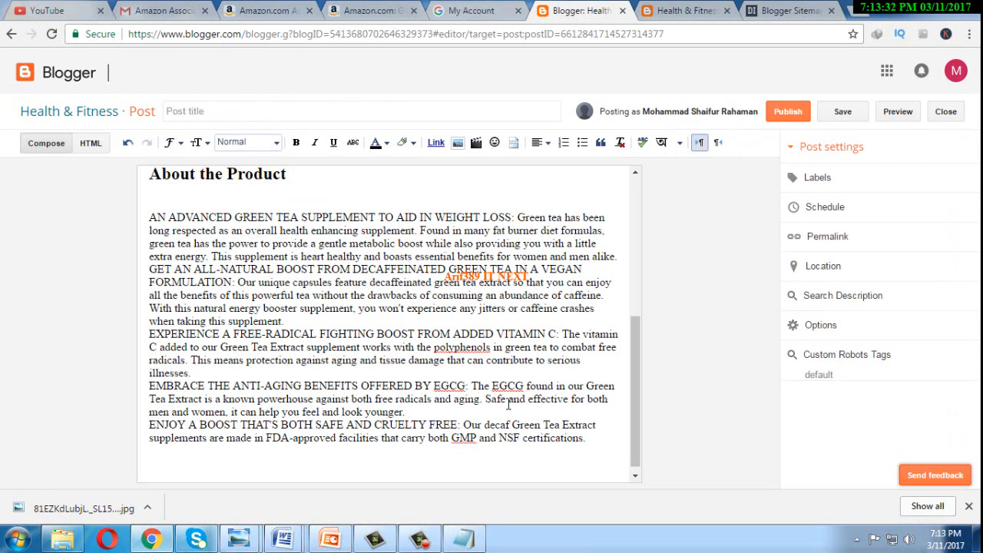
key("ctrl+v")
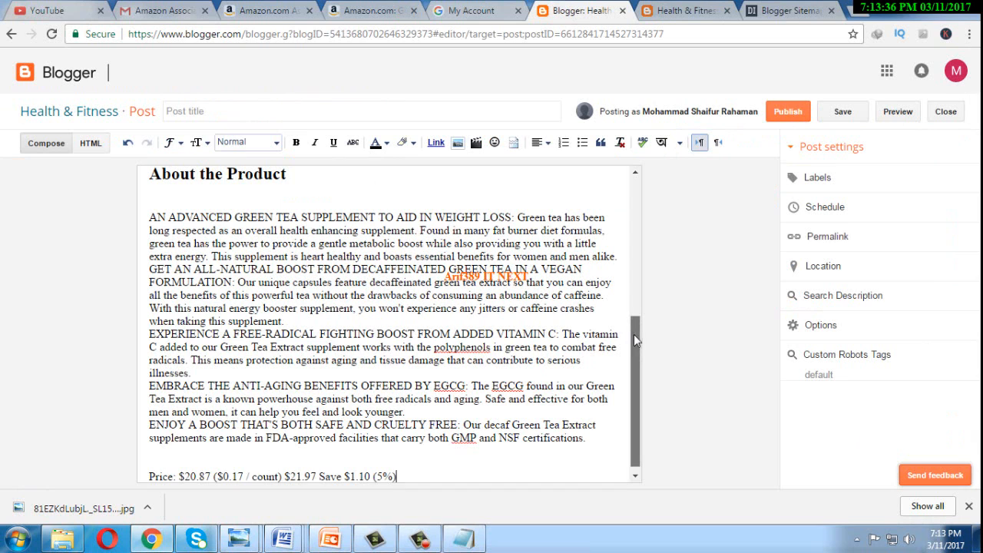
scroll(633, 333, "down", 1)
left_click(967, 508)
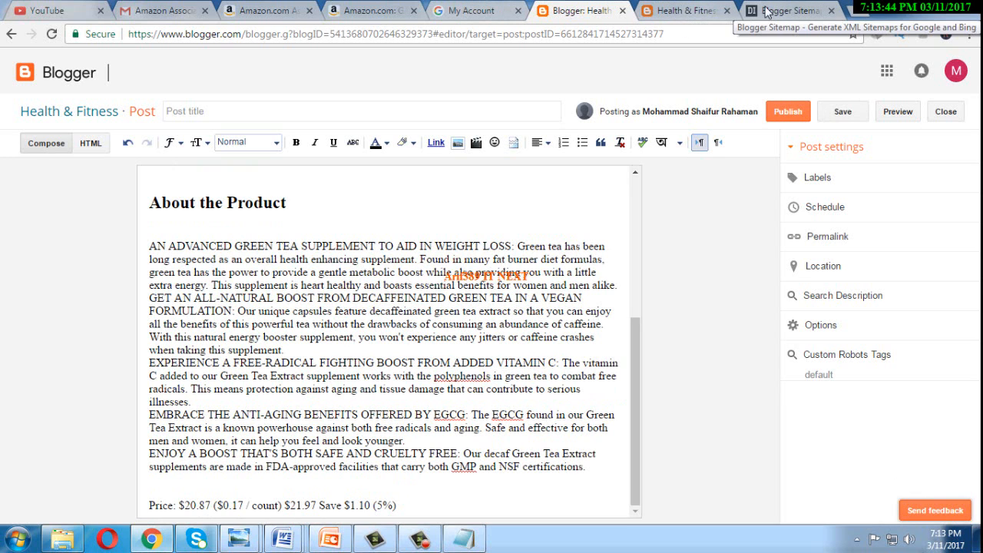
Step: Check the price styling on the Amazon page and colour "$20.87 ($0.17 / count)" red in the post's price line
left_click(372, 11)
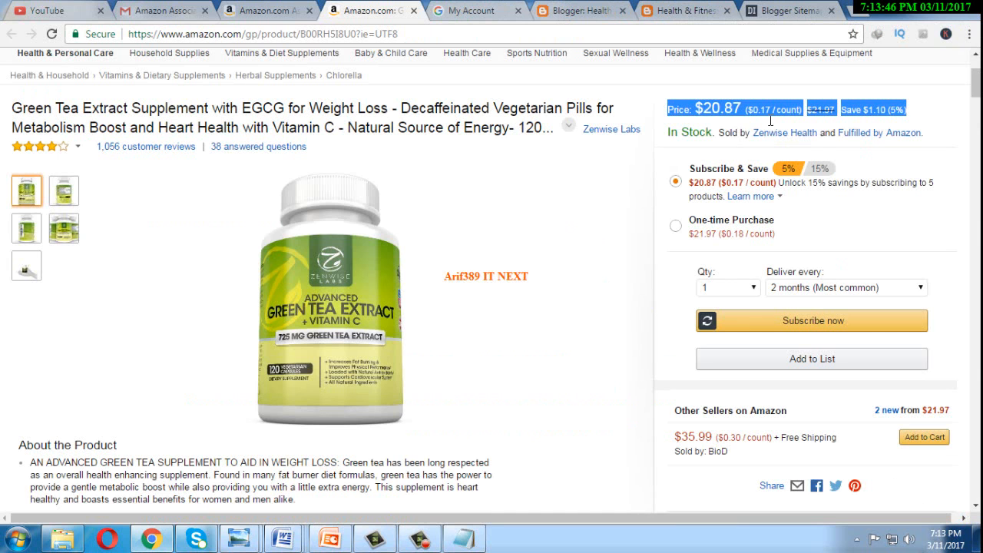
left_click(908, 104)
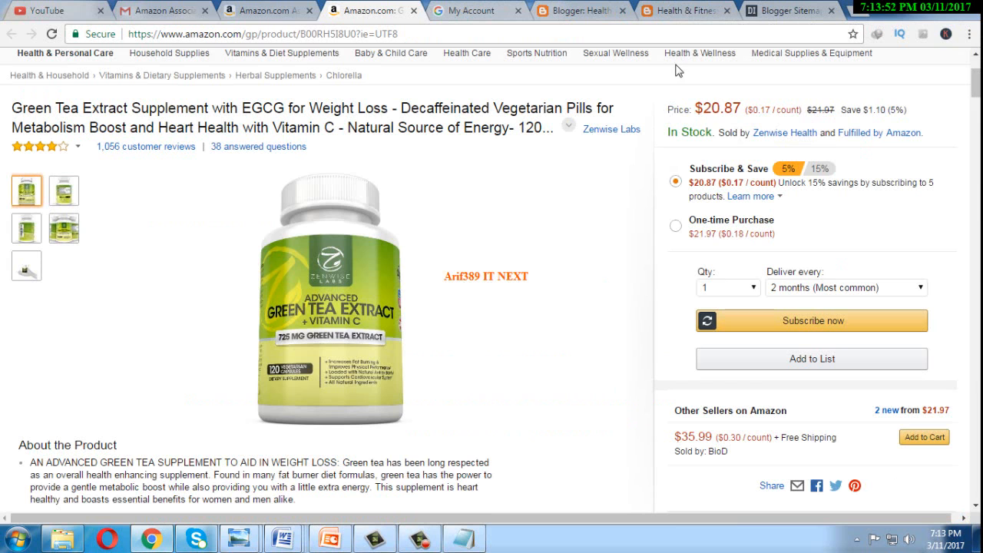
left_click(578, 11)
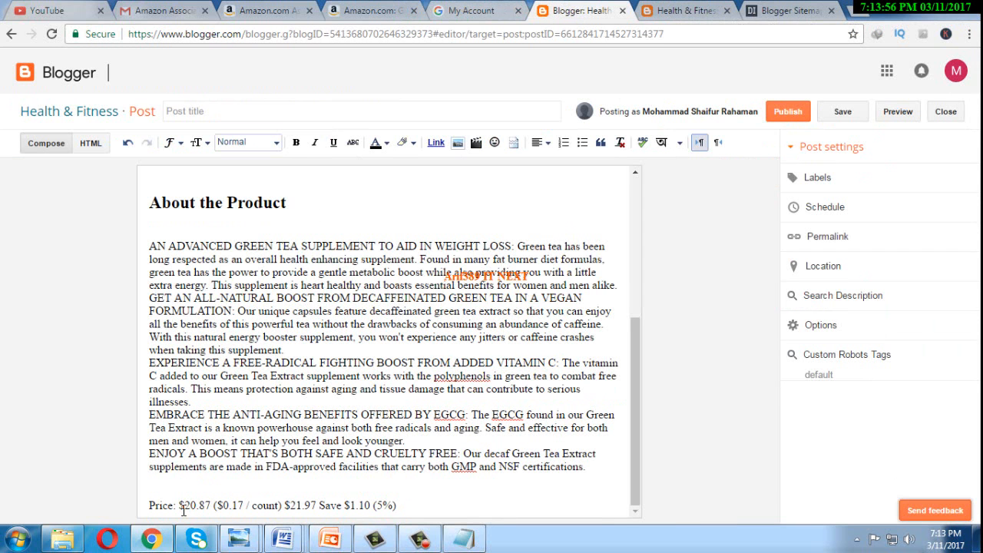
left_click_drag(184, 511, 289, 519)
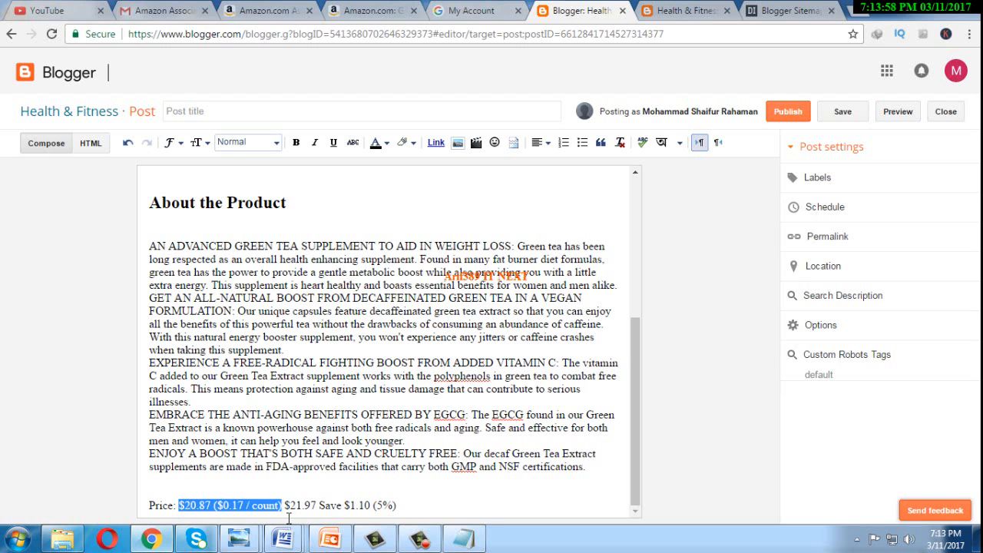
left_click(378, 144)
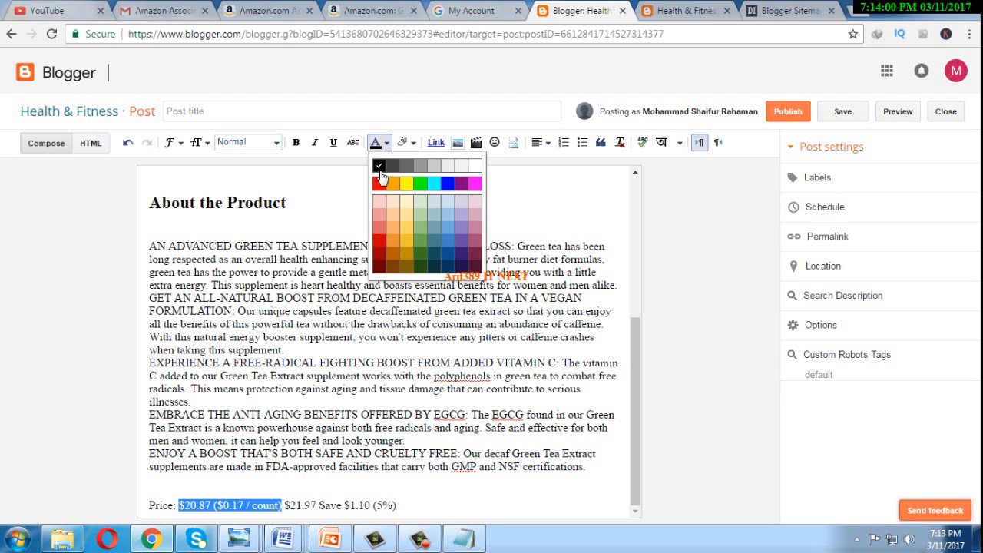
left_click(381, 189)
left_click(296, 514)
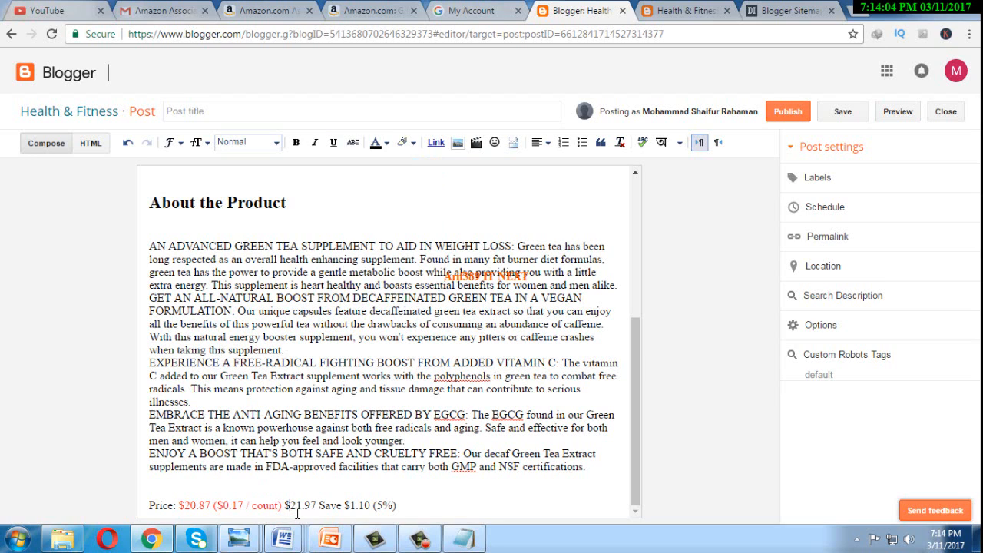
Step: Strike through "$21.97" and colour "$1.10 (5%)" red in the post's price line
left_click_drag(285, 512, 319, 513)
left_click(351, 146)
left_click(332, 510)
left_click_drag(344, 505, 403, 512)
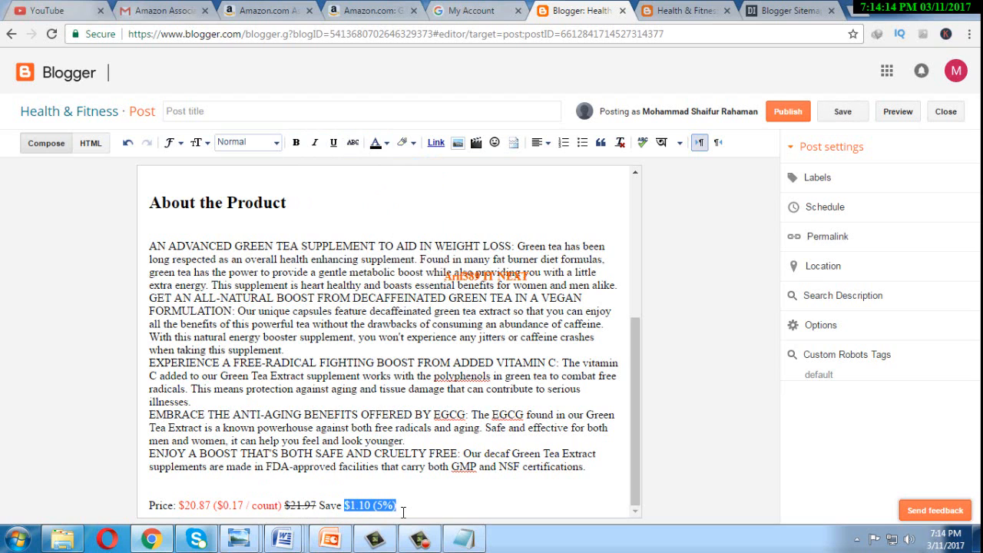
left_click(378, 143)
left_click(376, 178)
key("Right")
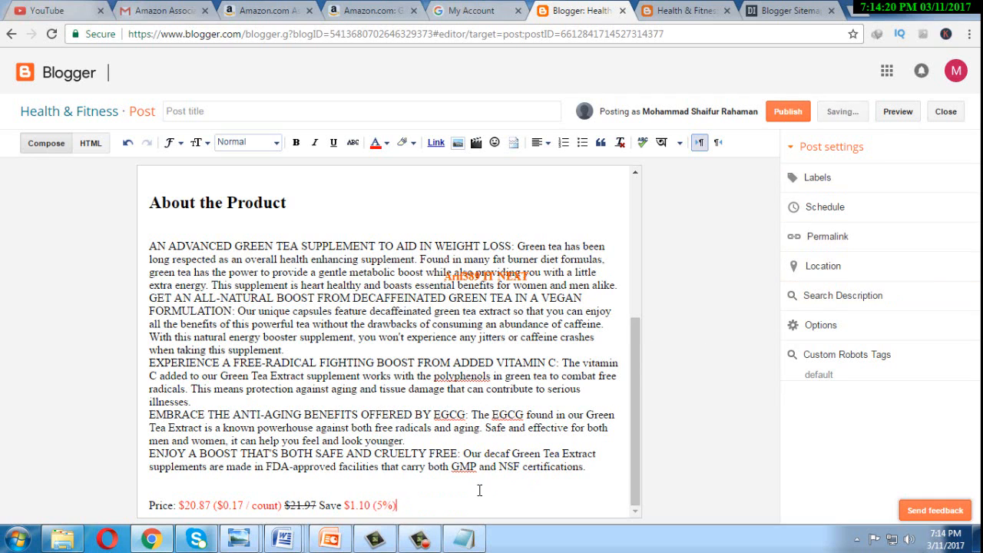
Step: Start a new line below the price, begin an image upload and browse to the Logo folder inside Arif389-IT NEXT on drive D
key("Return")
key("Return")
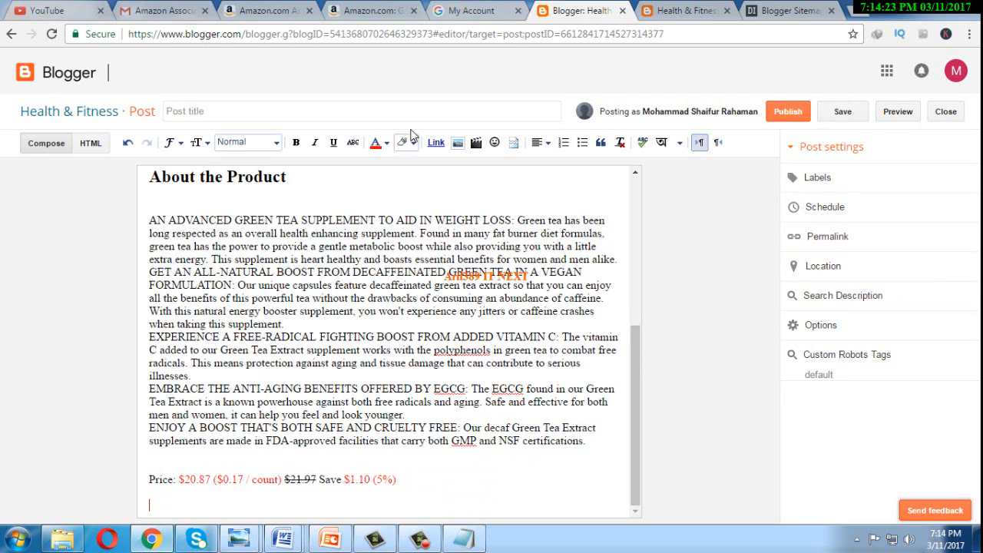
left_click(458, 143)
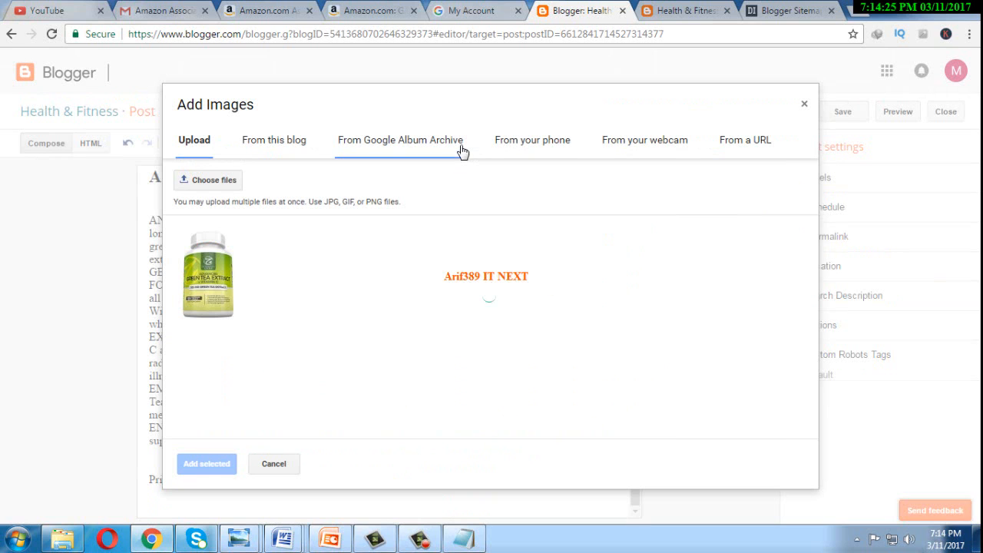
left_click(217, 182)
scroll(240, 209, "down", 3)
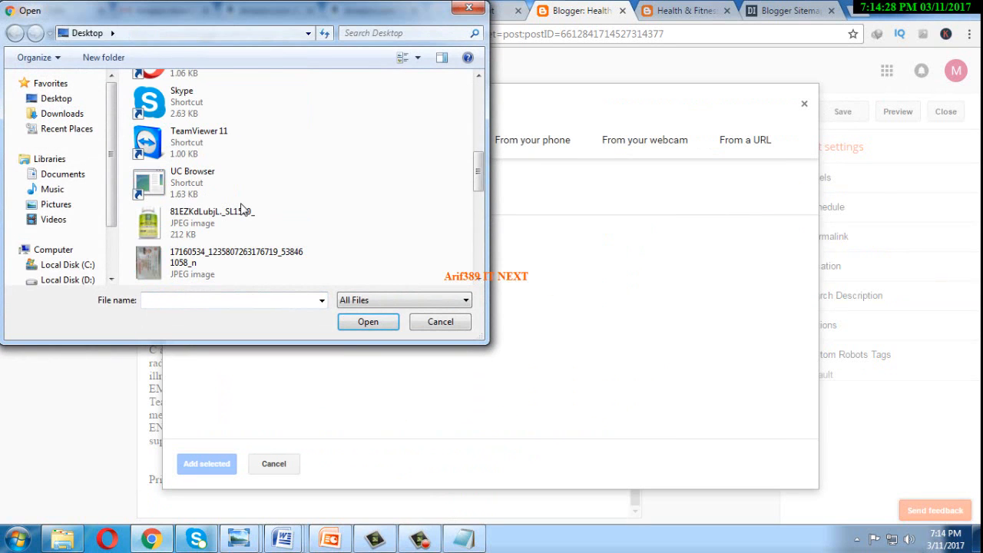
scroll(240, 209, "down", 5)
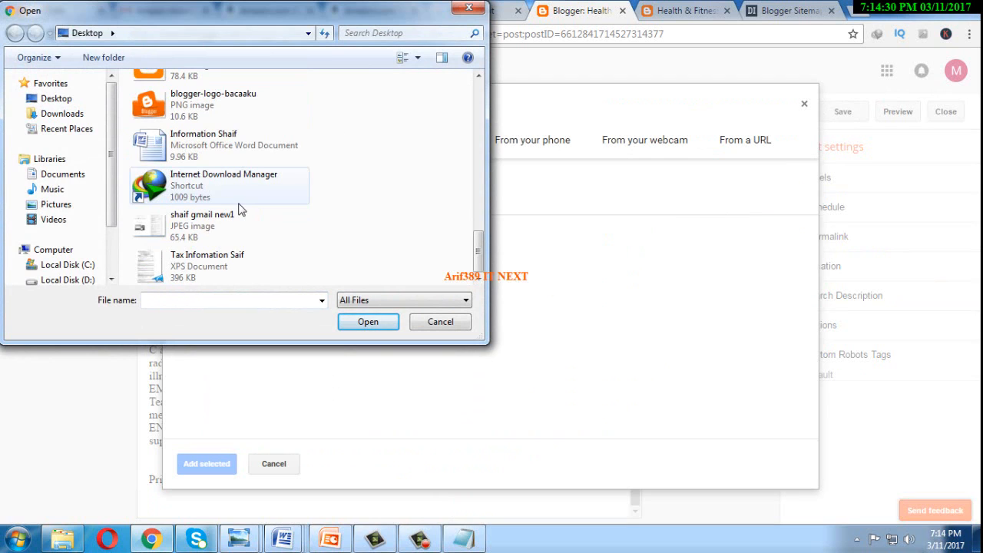
scroll(239, 209, "up", 10)
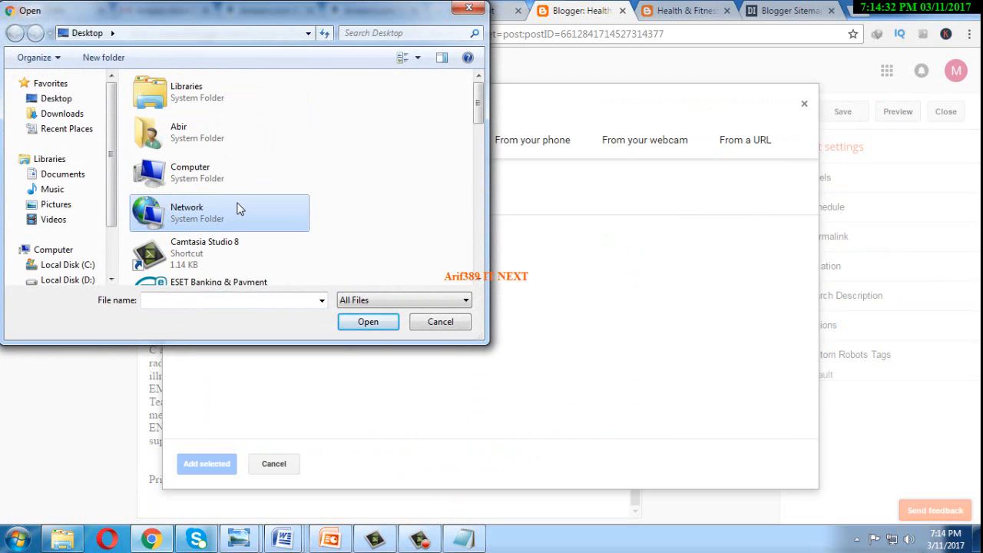
scroll(238, 209, "down", 10)
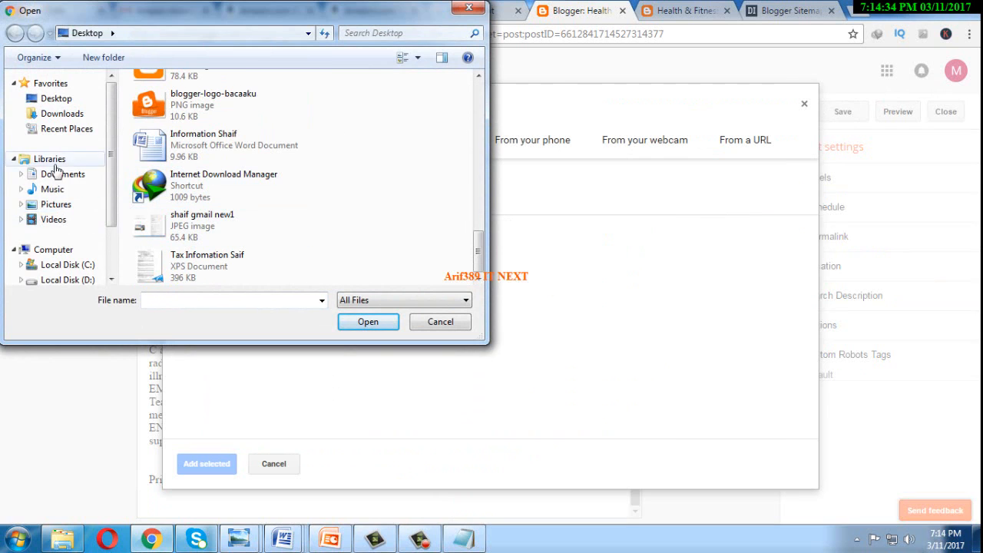
left_click(63, 114)
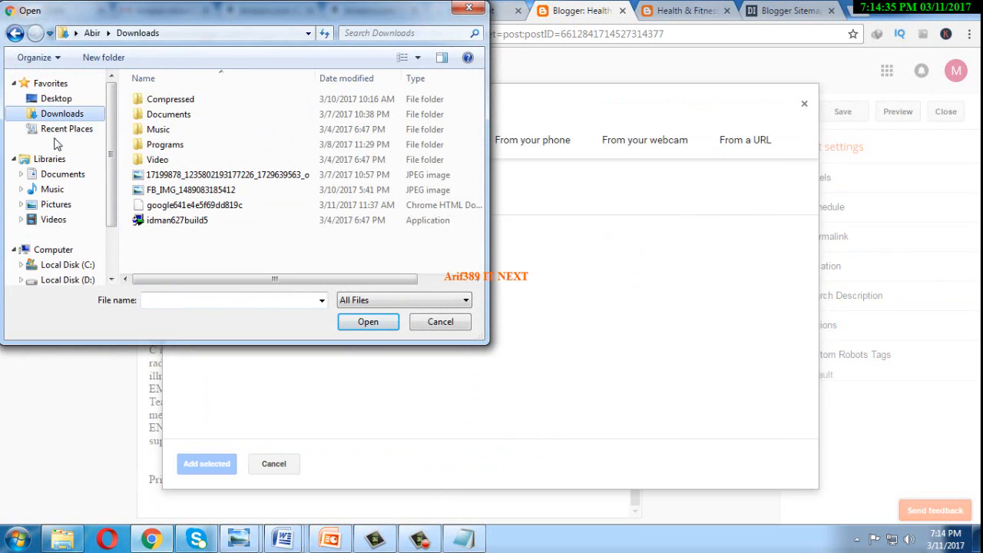
left_click(66, 280)
double_click(172, 115)
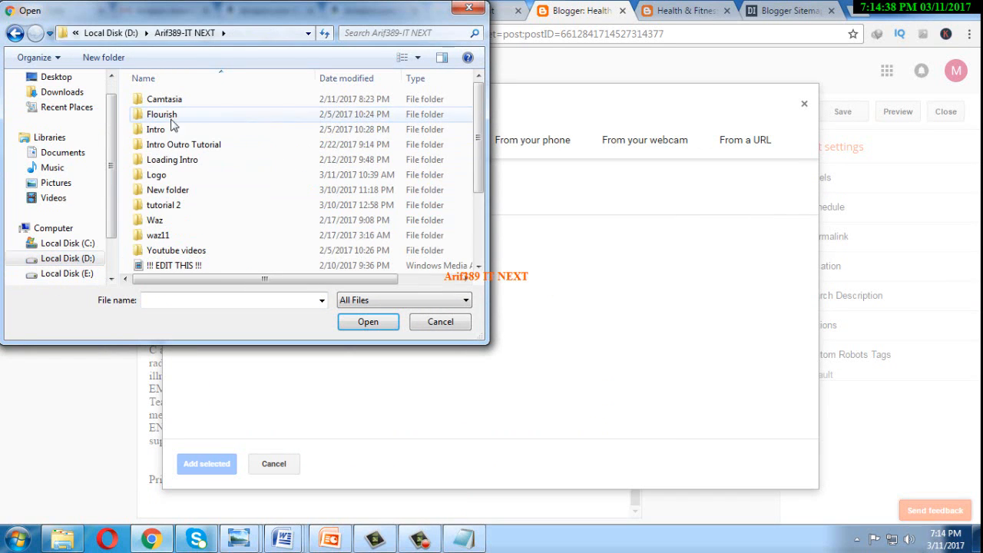
double_click(158, 177)
Step: Upload the Buy-Now-button-300x293 image from the Logo folder and insert it into the post below the price line
scroll(245, 194, "down", 5)
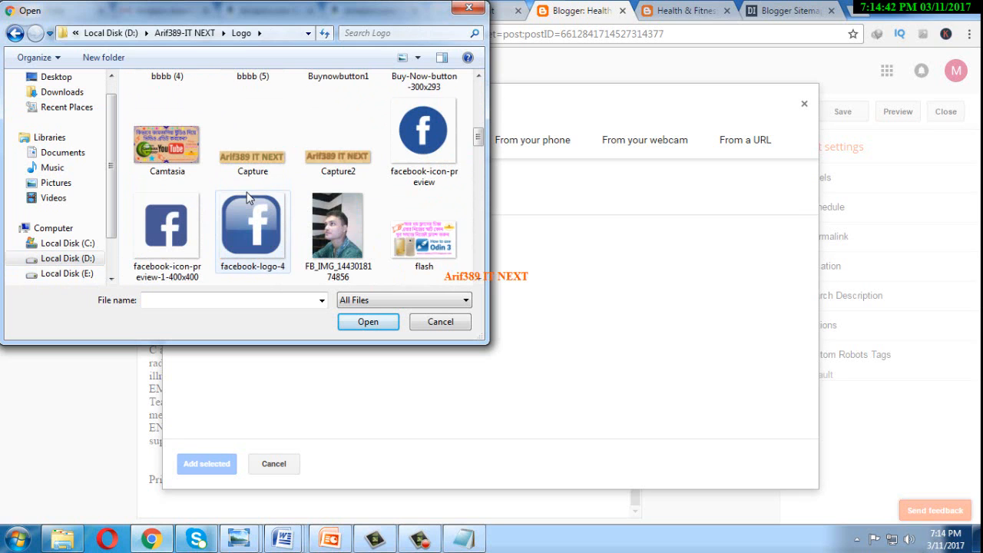
scroll(247, 198, "down", 8)
scroll(248, 198, "down", 10)
scroll(248, 198, "up", 12)
scroll(247, 198, "up", 8)
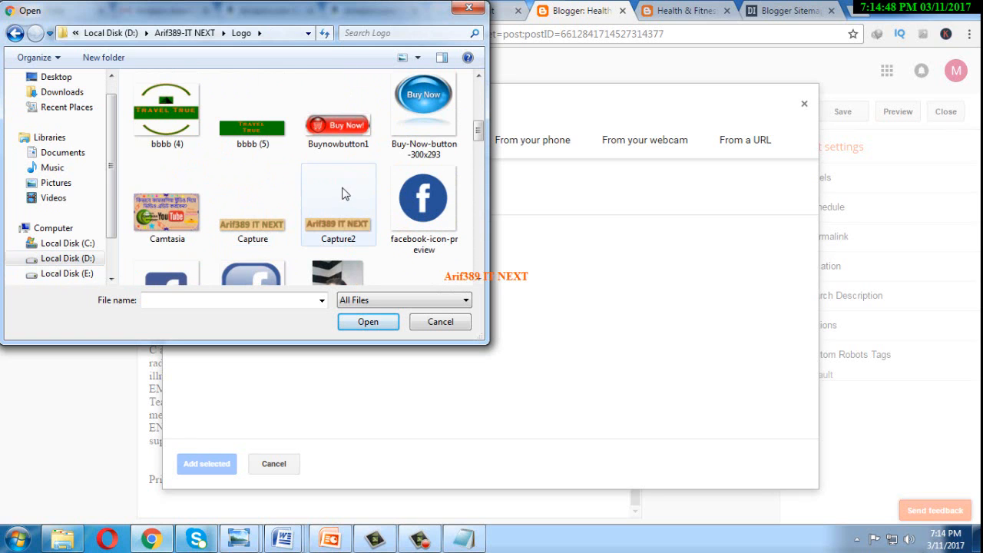
left_click(430, 106)
double_click(430, 106)
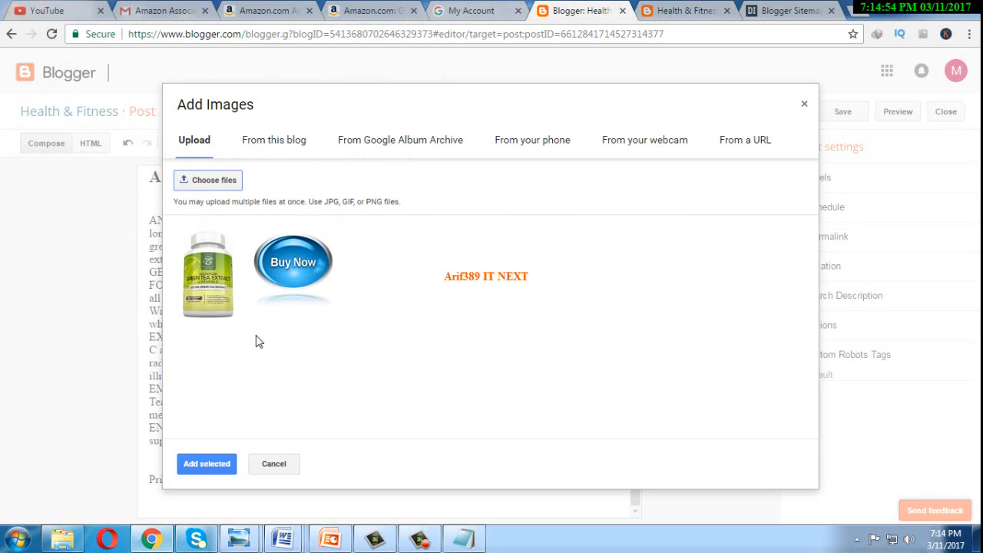
left_click(299, 274)
left_click(228, 464)
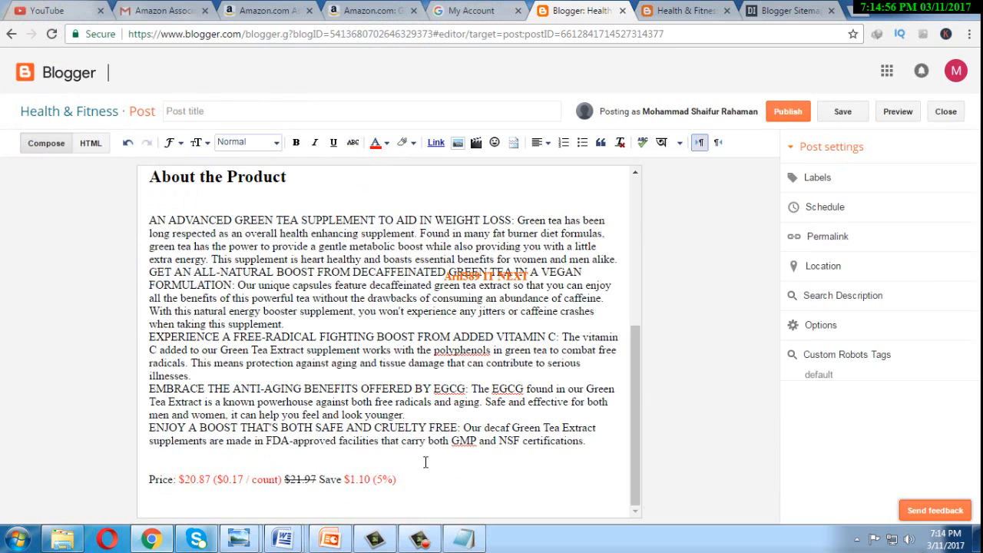
Step: Set the Buy Now image in the post to small size and align it left
scroll(623, 463, "down", 3)
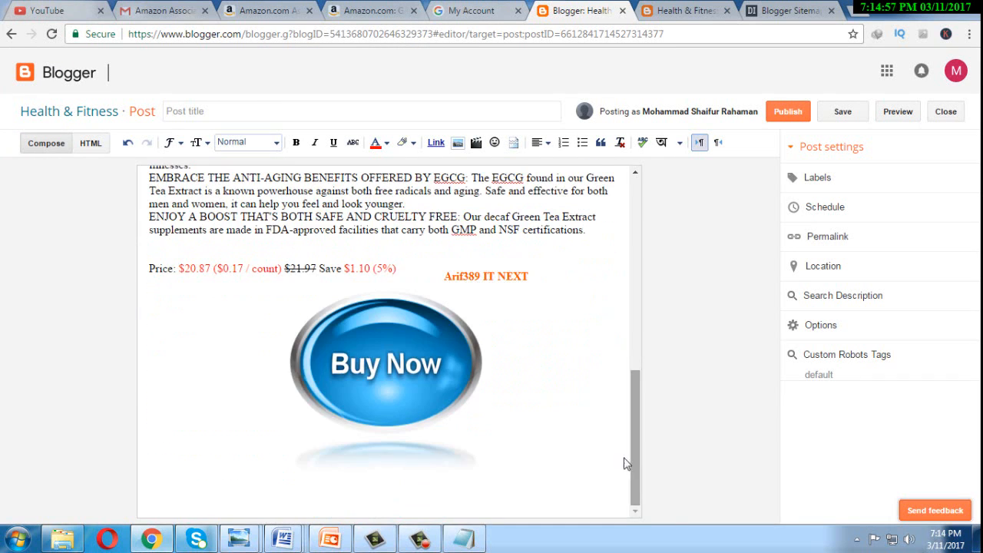
left_click(376, 376)
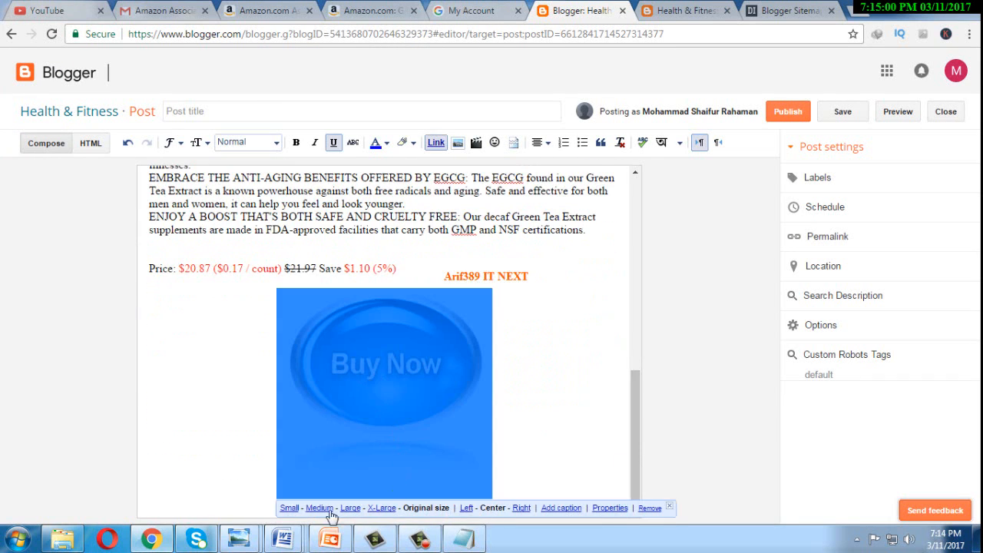
left_click(288, 508)
left_click(509, 382)
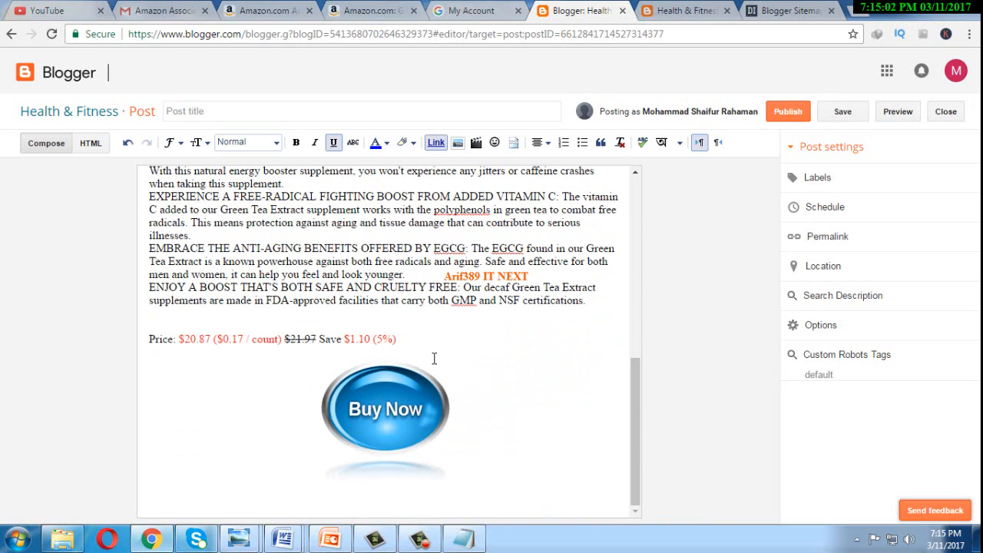
left_click(402, 409)
left_click(499, 508)
left_click(490, 443)
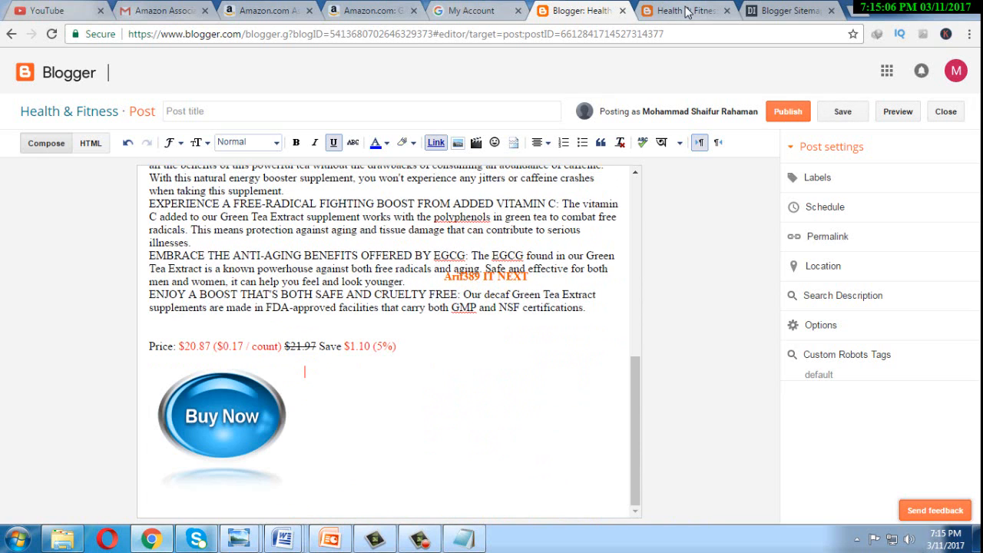
Step: Switch to the Amazon product page of the green tea extract supplement
left_click(392, 15)
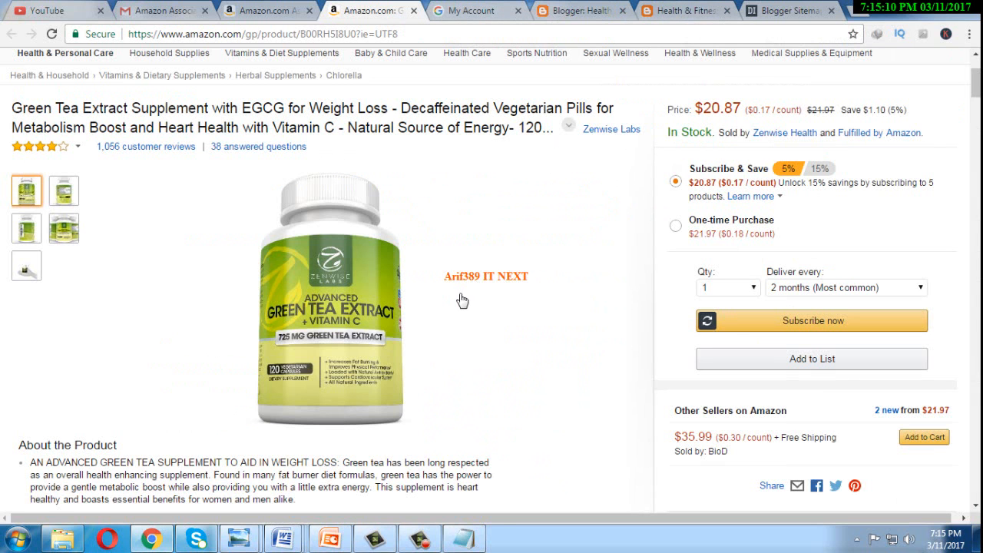
scroll(466, 297, "down", 3)
scroll(465, 296, "up", 3)
left_click_drag(15, 112, 392, 116)
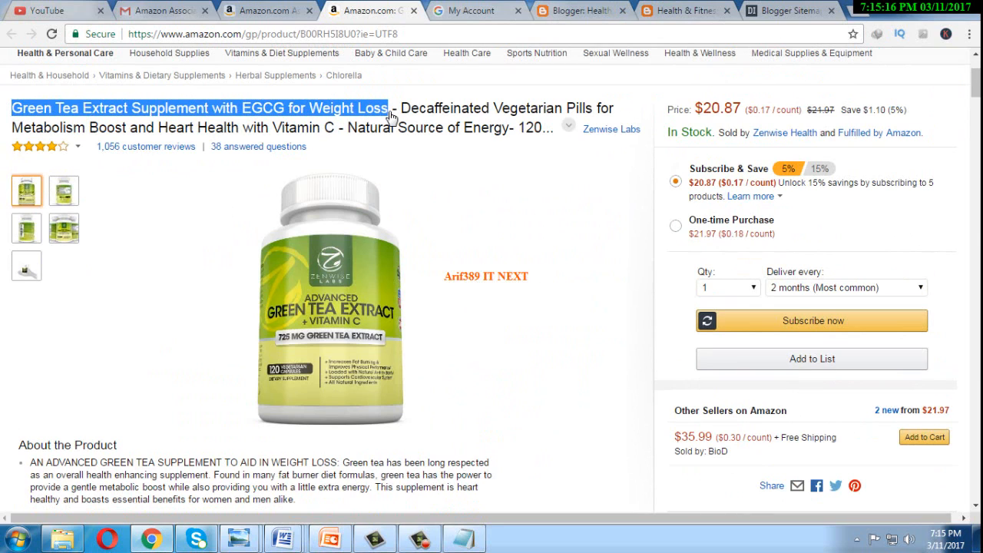
left_click(392, 113)
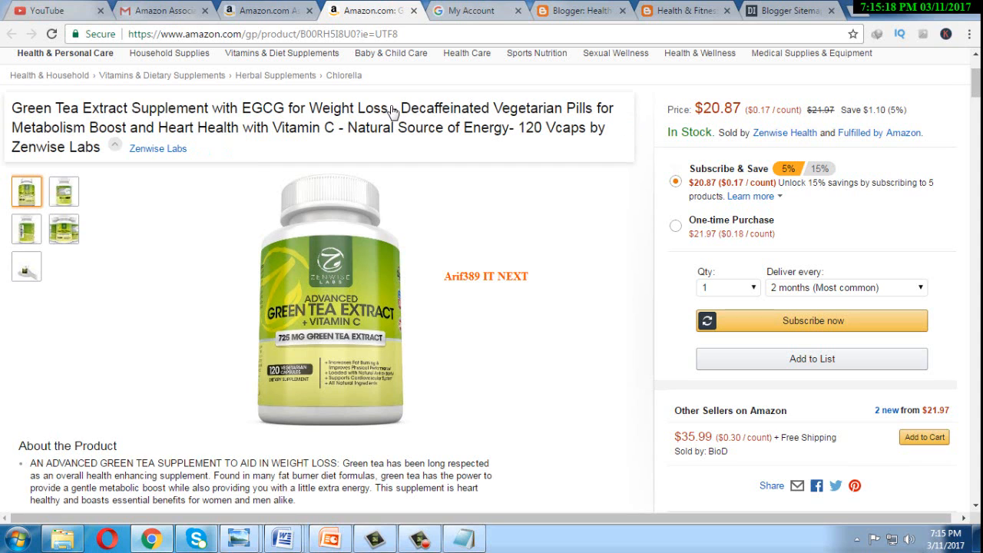
mouse_move(388, 112)
left_mouse_down()
mouse_move(11, 110)
mouse_move(384, 125)
mouse_move(391, 112)
left_mouse_up()
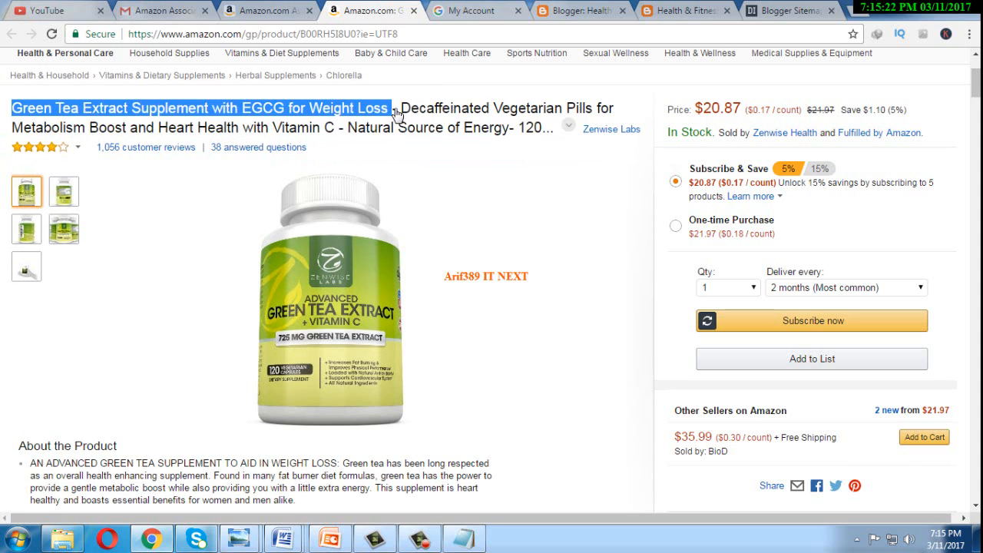
left_click(359, 113)
right_click(358, 113)
left_click(39, 112)
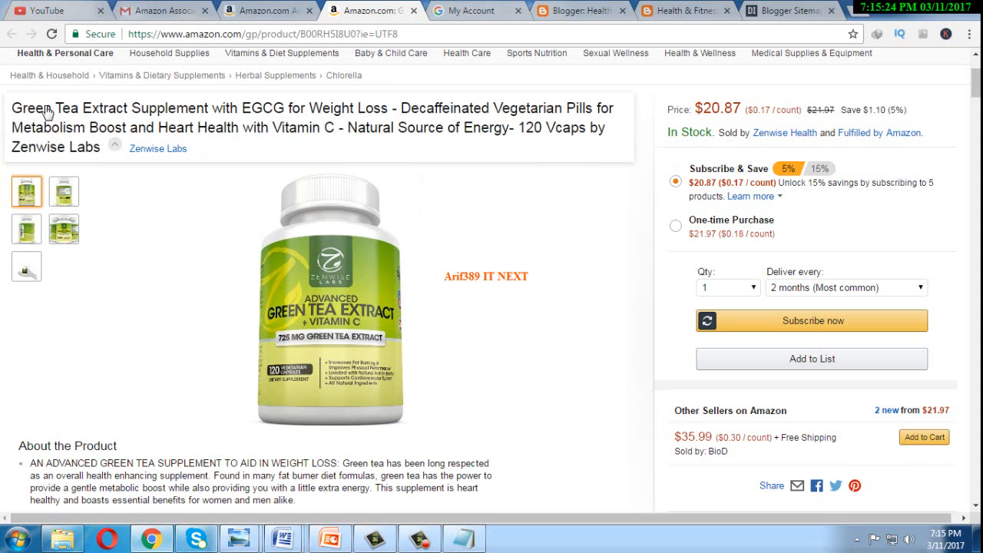
left_click_drag(192, 149, 71, 111)
left_click_drag(135, 110, 8, 103)
left_click(10, 102)
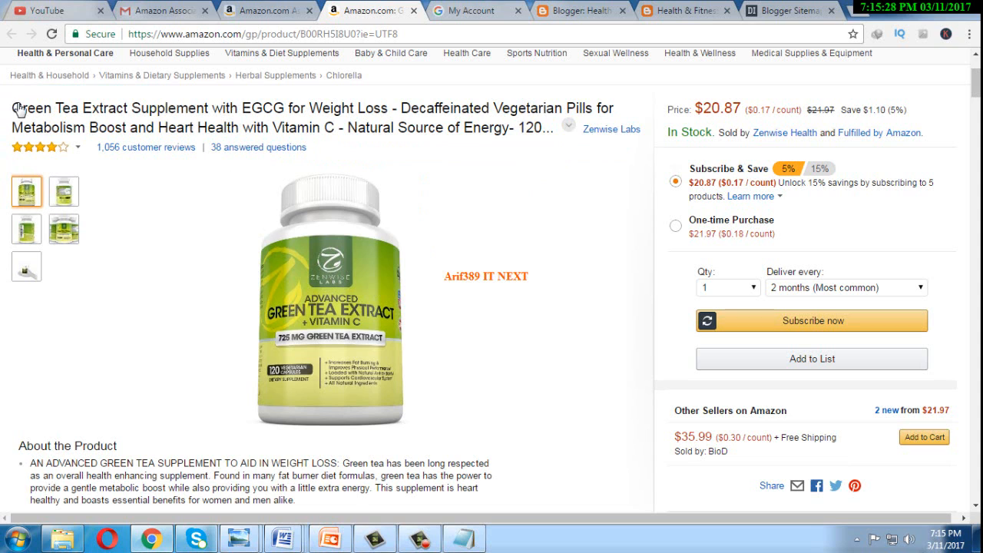
Step: Copy "Green Tea Extract Supplement with EGCG for Weight Loss" from the Amazon product title and paste it over the existing text in Notepad
left_click_drag(44, 113, 398, 114)
right_click(378, 108)
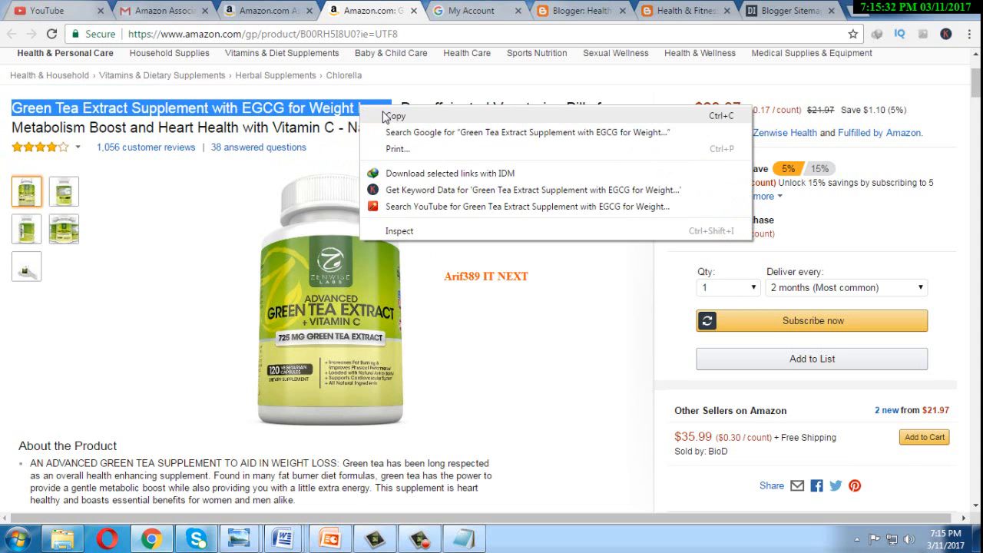
left_click(384, 115)
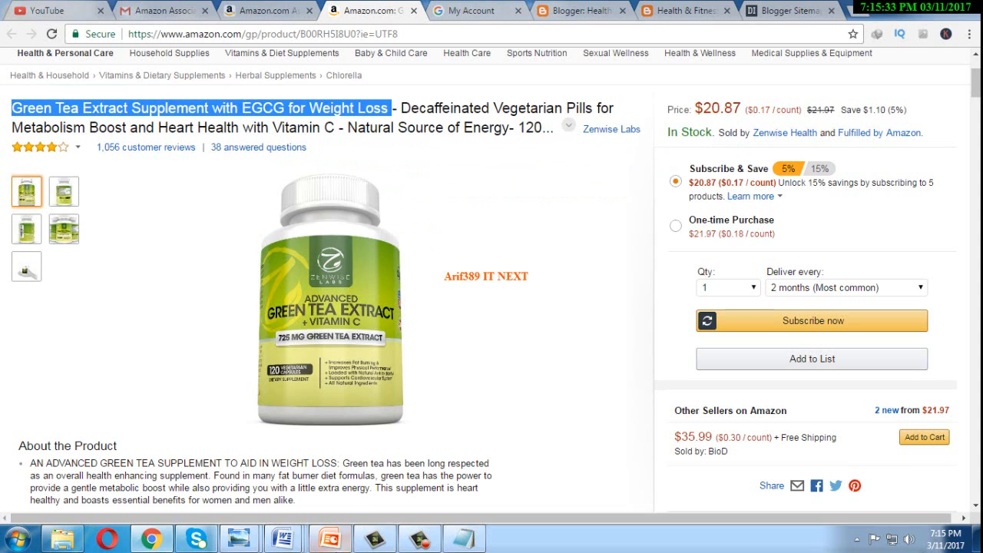
left_click(463, 538)
key("ctrl+v")
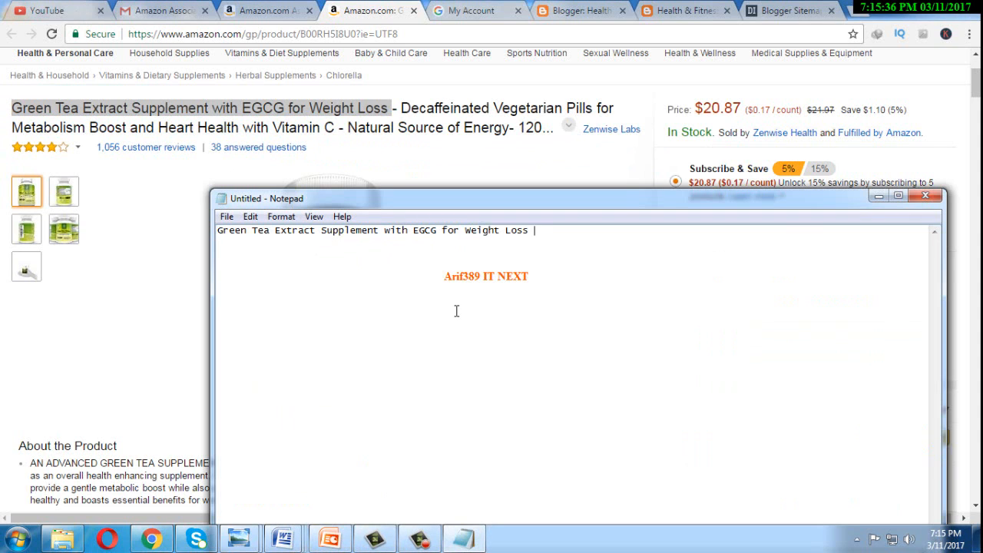
Step: Copy the whole Notepad text and paste it as the title of the Blogger post
key("ctrl+a")
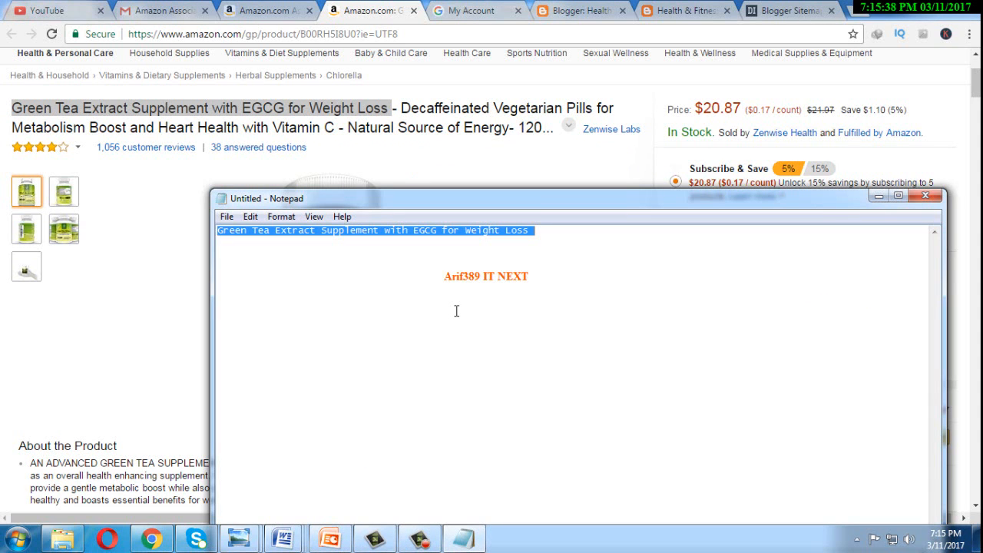
left_click(595, 9)
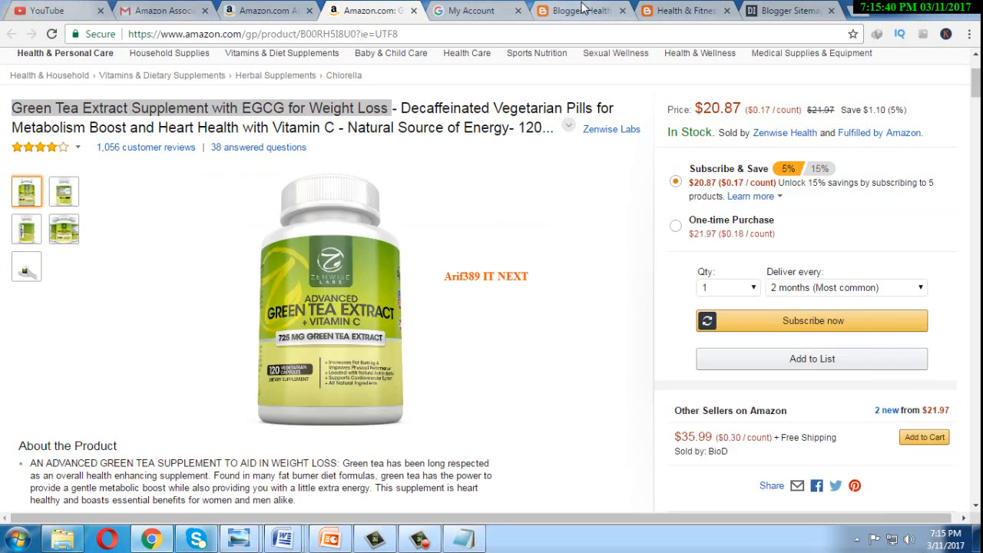
left_click(227, 115)
right_click(231, 112)
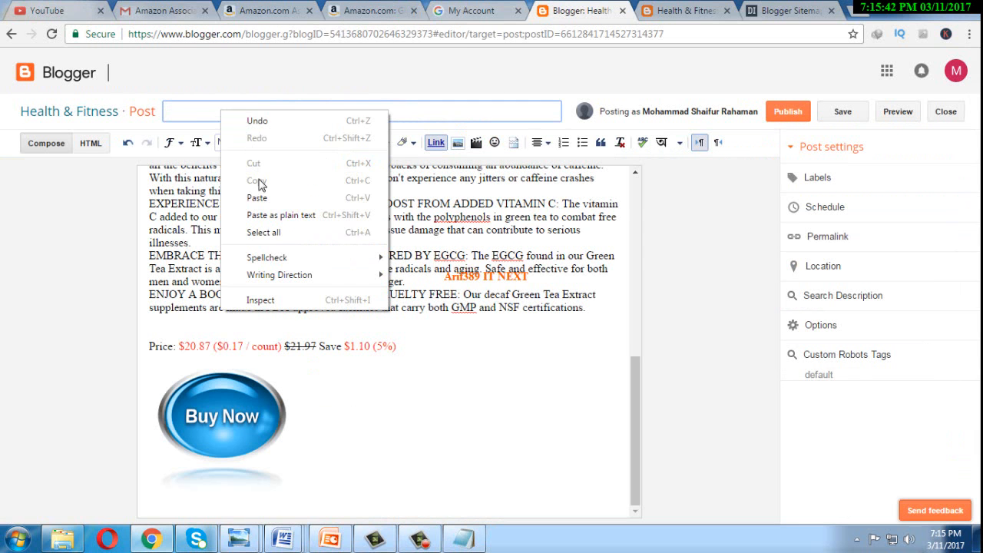
left_click(260, 197)
Step: Paste "Green Tea Extract Supplement with EGCG for Weight Loss" as the post's label and save it
left_click(818, 179)
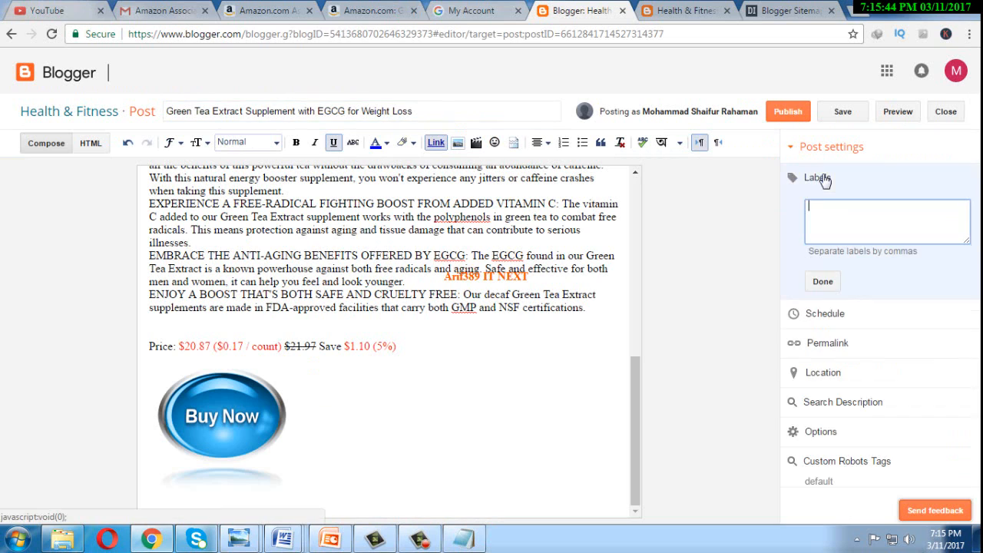
right_click(822, 218)
left_click(852, 304)
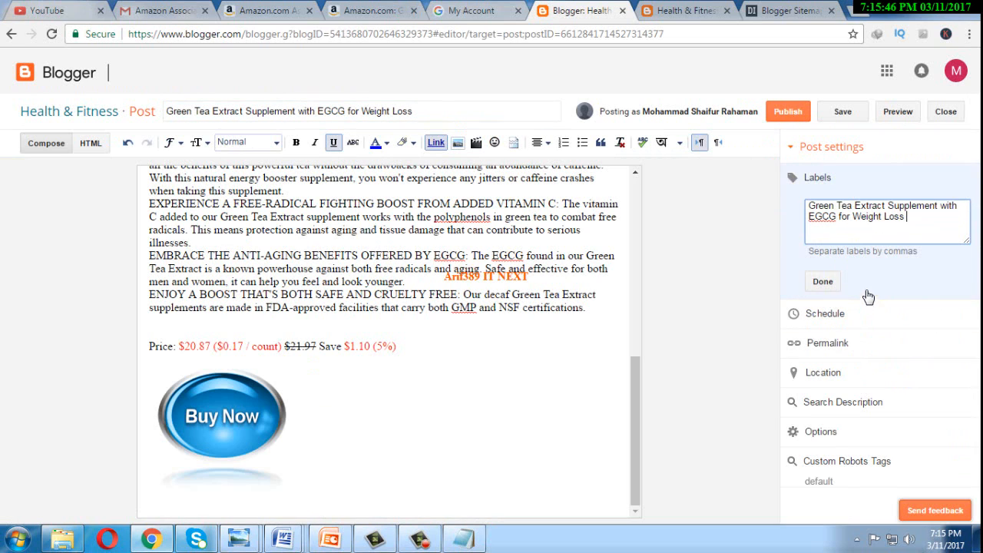
left_click(817, 281)
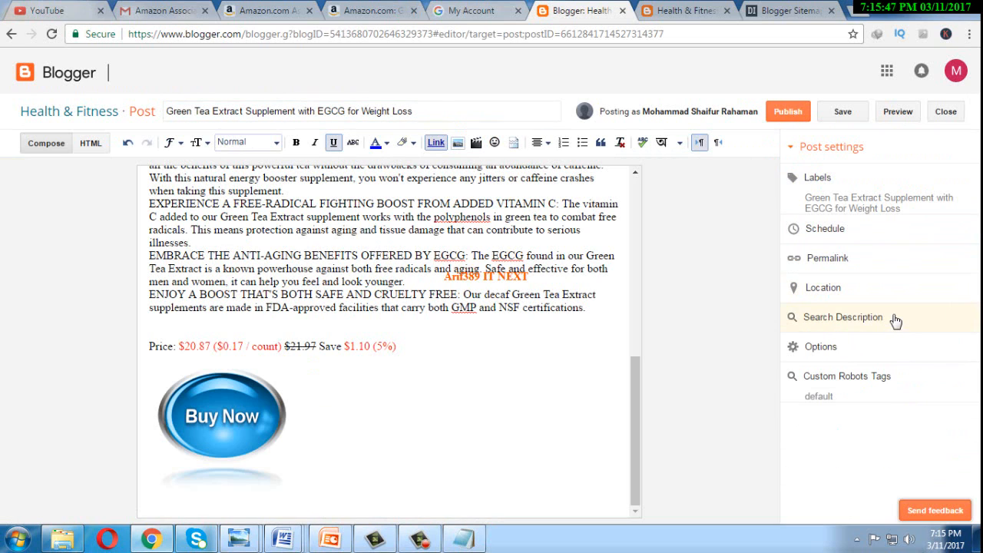
Step: Paste "Green Tea Extract Supplement with EGCG for Weight Loss" as the post's search description and save it
left_click(841, 326)
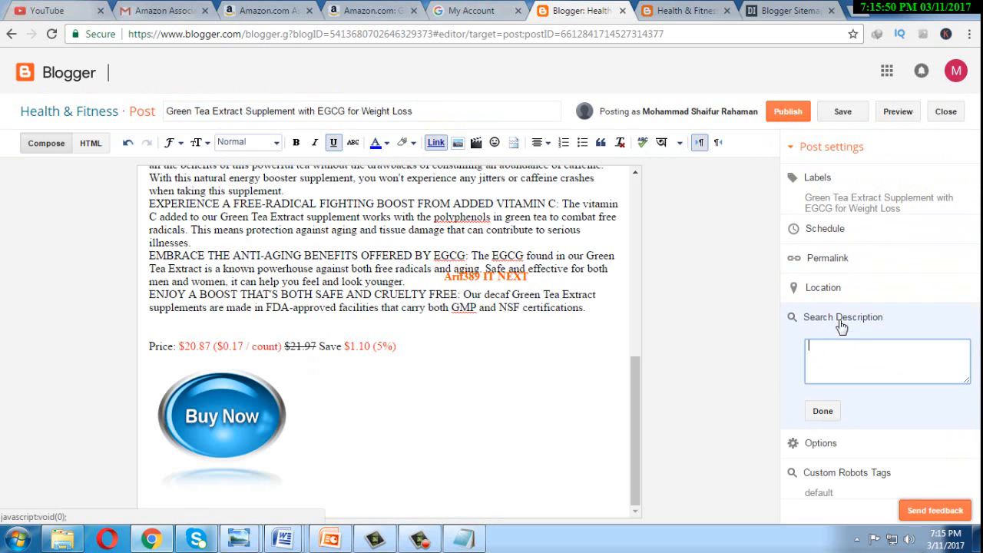
right_click(832, 351)
left_click(852, 228)
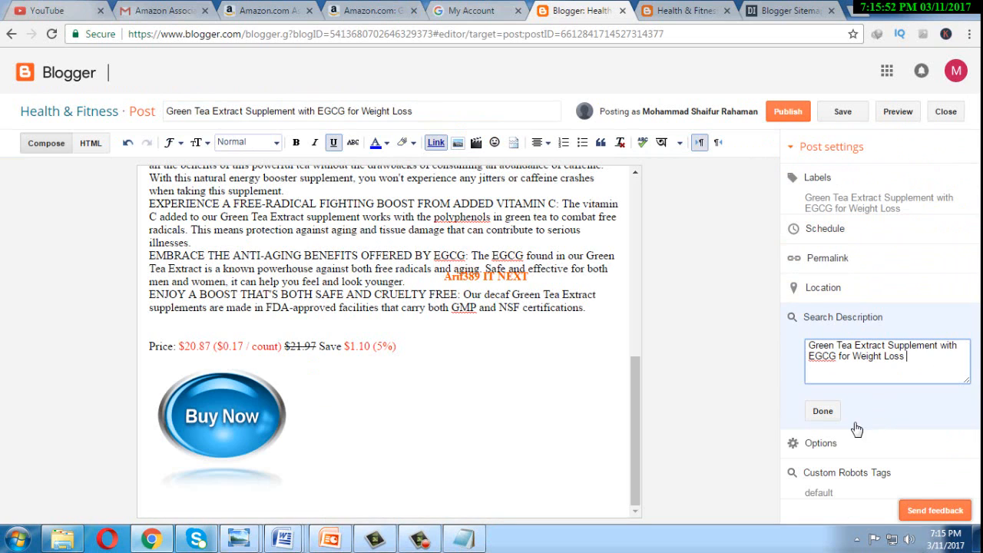
left_click(830, 414)
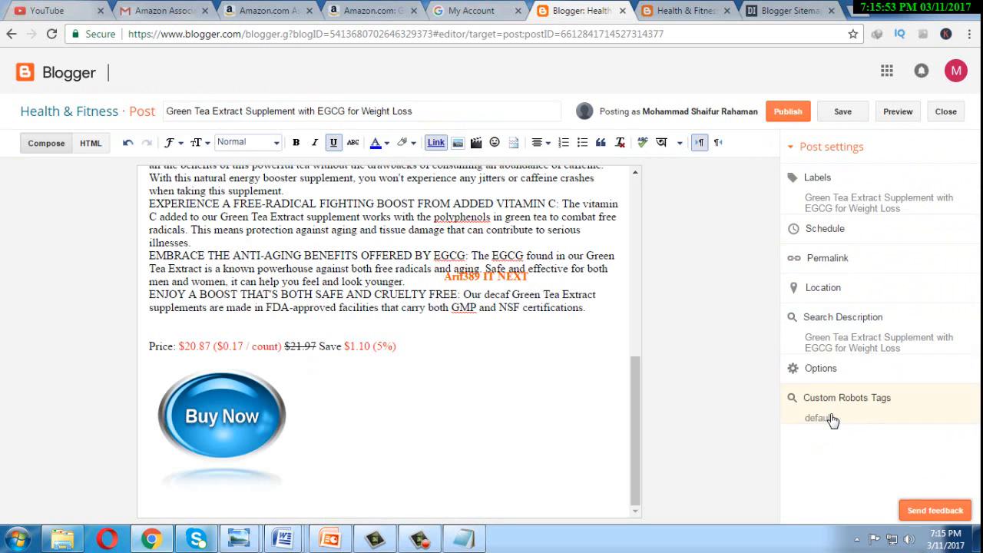
left_click(825, 265)
left_click(825, 352)
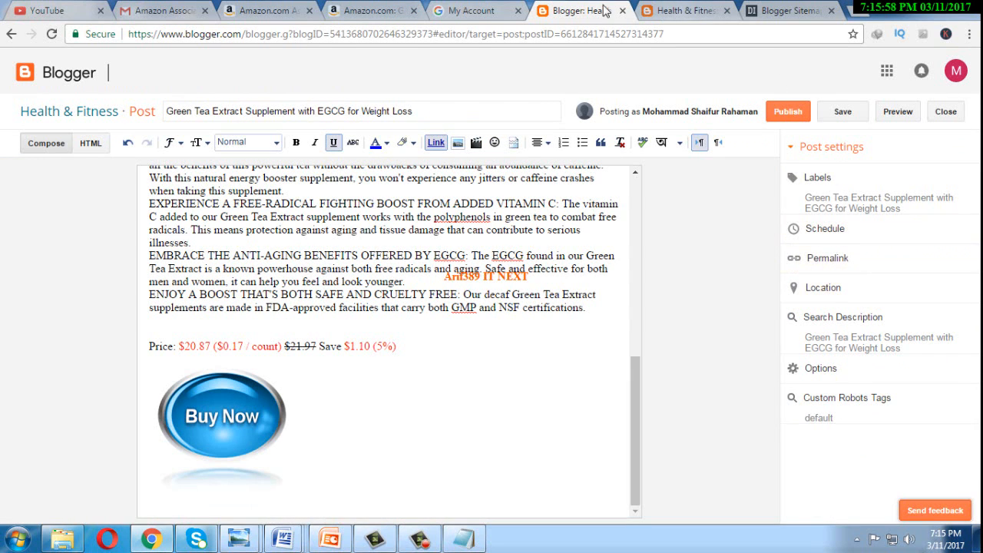
left_click(678, 12)
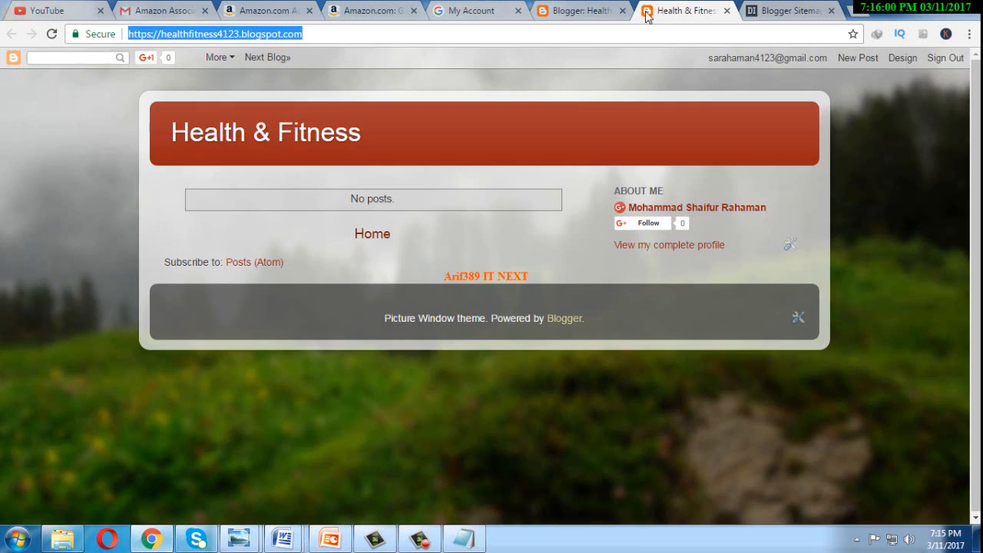
left_click(558, 12)
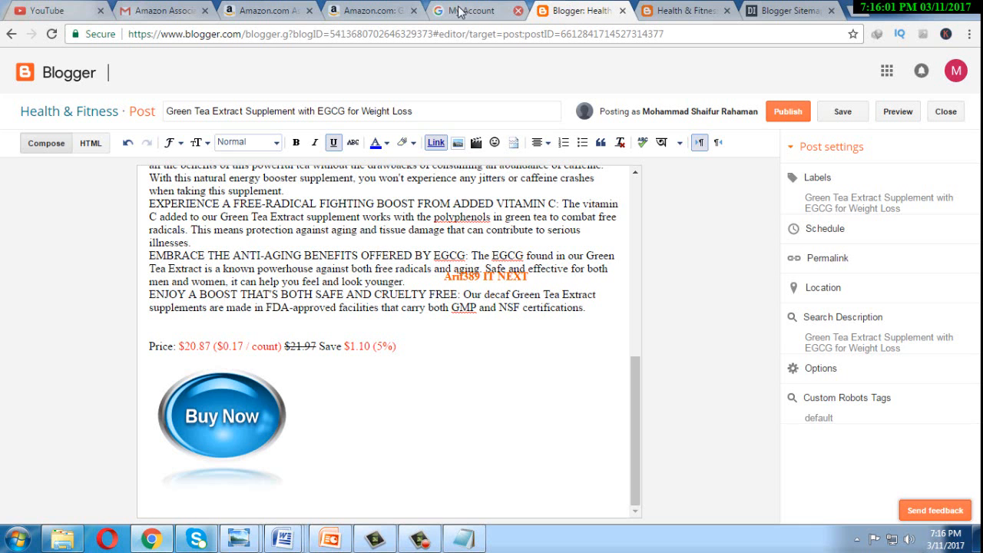
Step: In Amazon Associates, get the text link for the Zenwise Green Tea Extract Supplement, shorten it with amzn.to, and copy the short URL
left_click(384, 10)
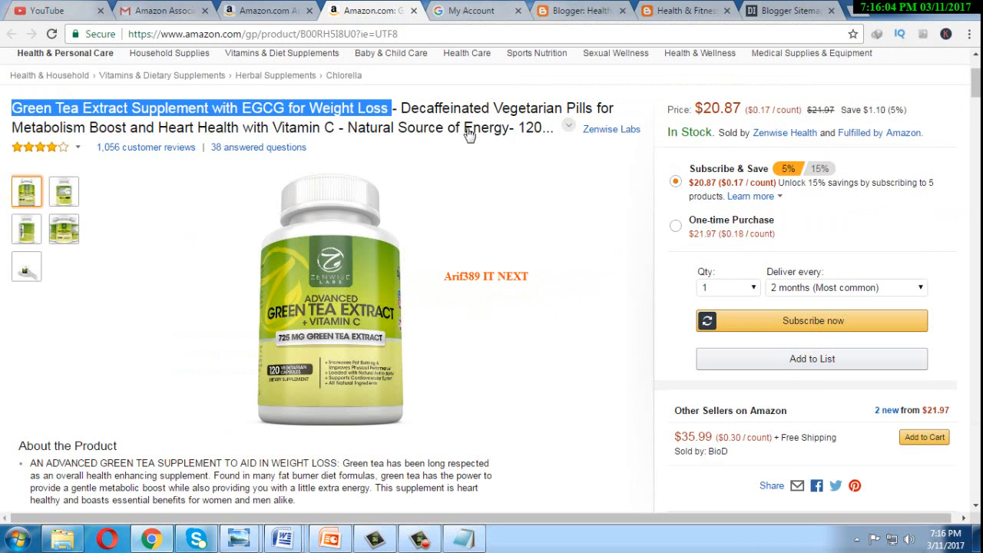
left_click(245, 10)
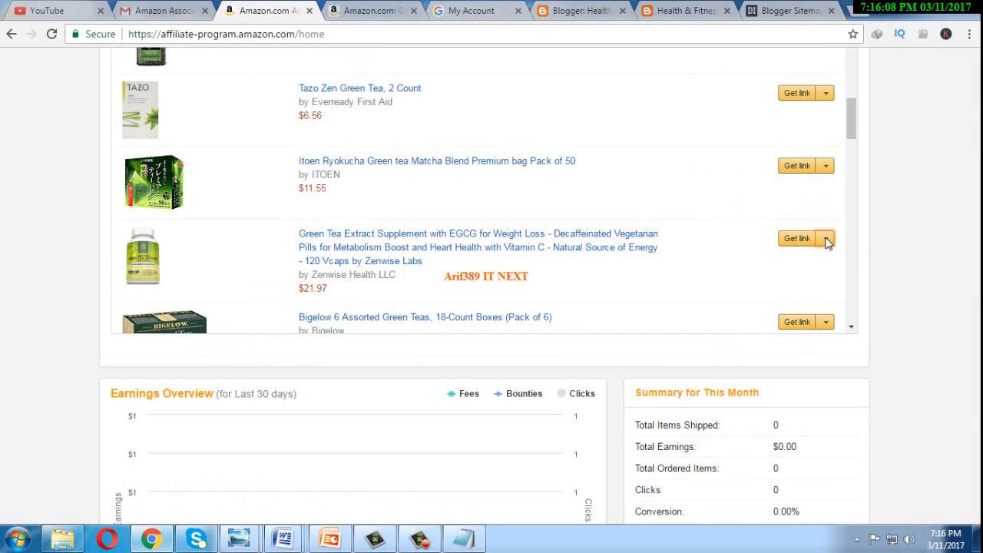
left_click(826, 238)
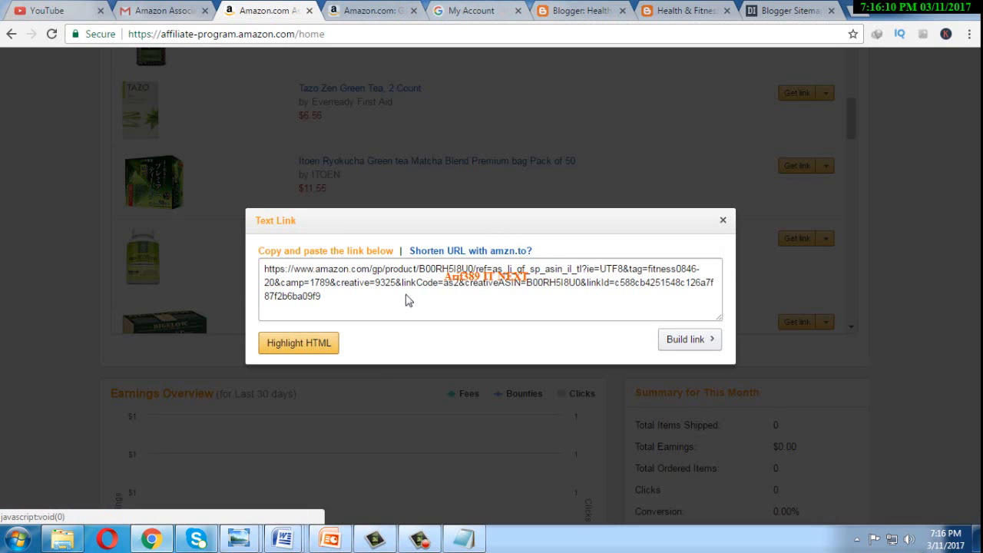
left_click(480, 252)
left_click(313, 350)
right_click(310, 273)
left_click(342, 285)
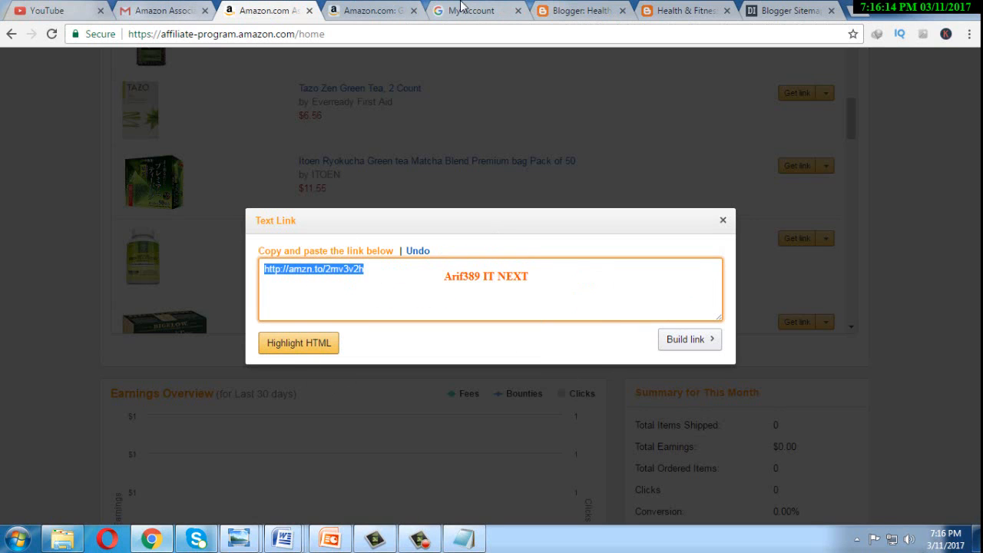
left_click(569, 12)
left_click(231, 416)
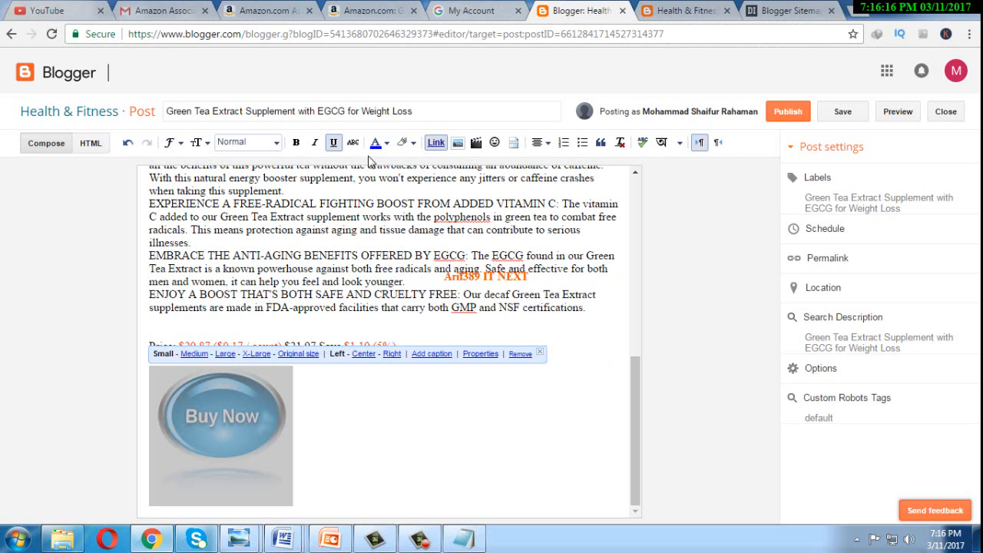
key("ctrl+e")
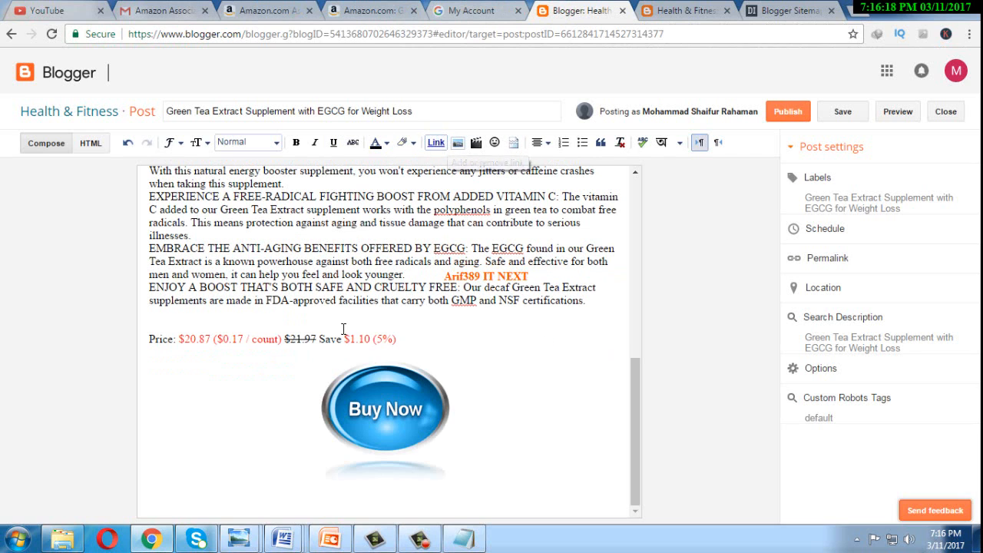
left_click(436, 408)
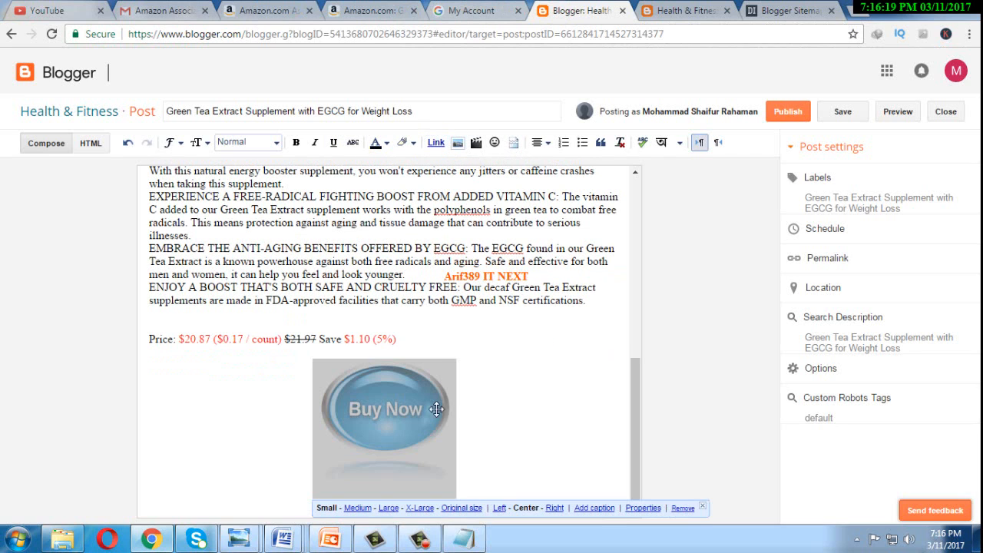
left_click(436, 142)
right_click(467, 278)
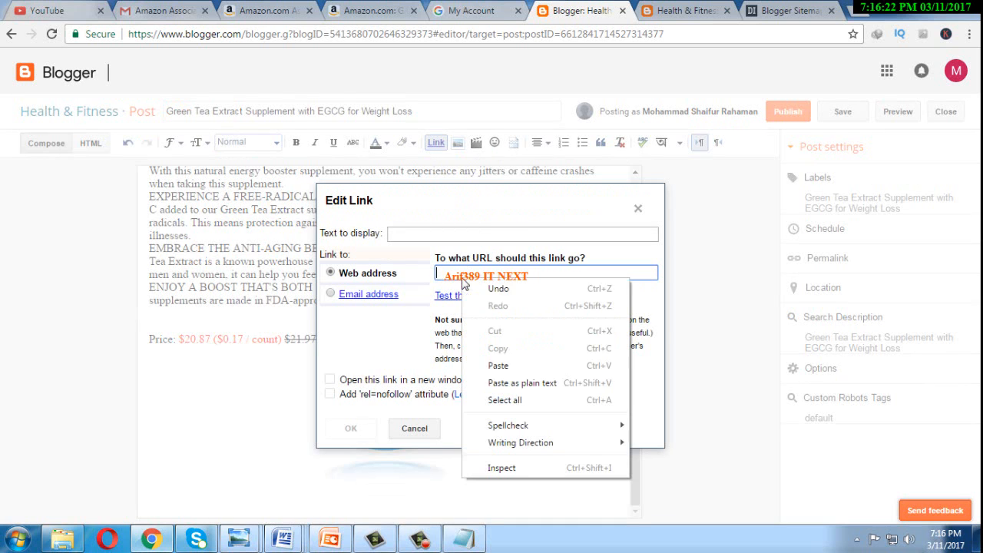
left_click(510, 366)
left_click(351, 429)
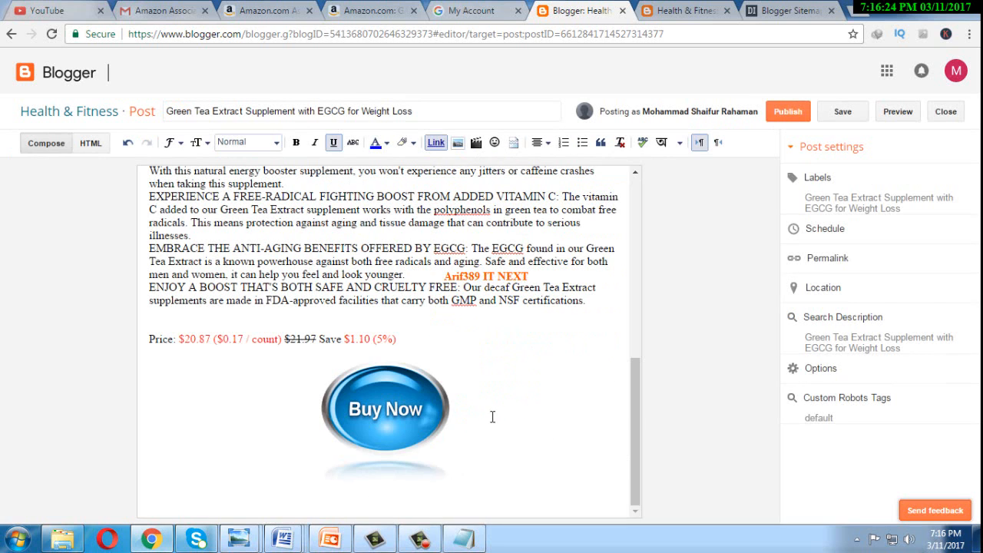
Step: Publish the post with the Buy Now image aligned left, sharing it publicly on Google+
left_click(426, 418)
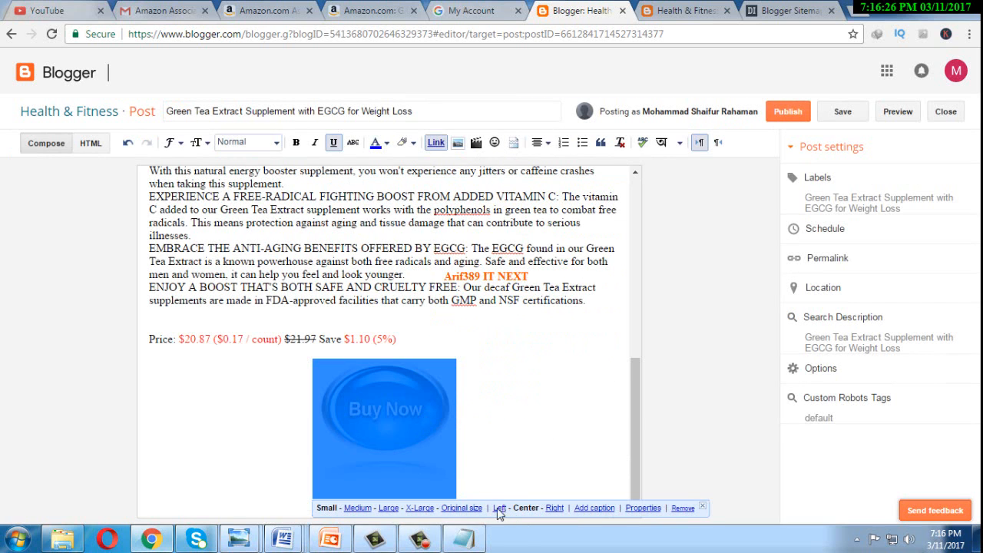
scroll(547, 296, "up", 8)
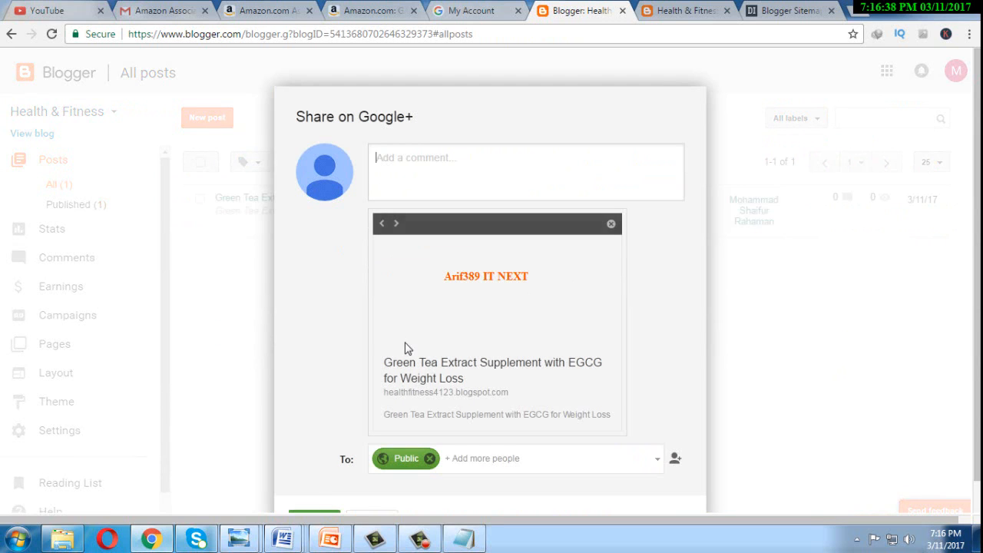
left_click(314, 486)
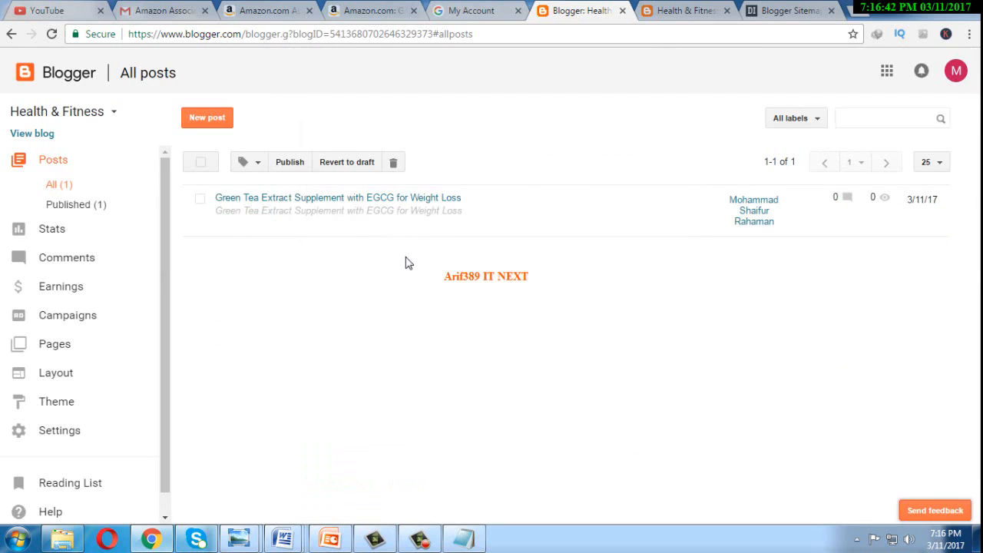
Step: Reload the live Health & Fitness blog and review the published post from its title down to the Buy Now image
left_click(668, 11)
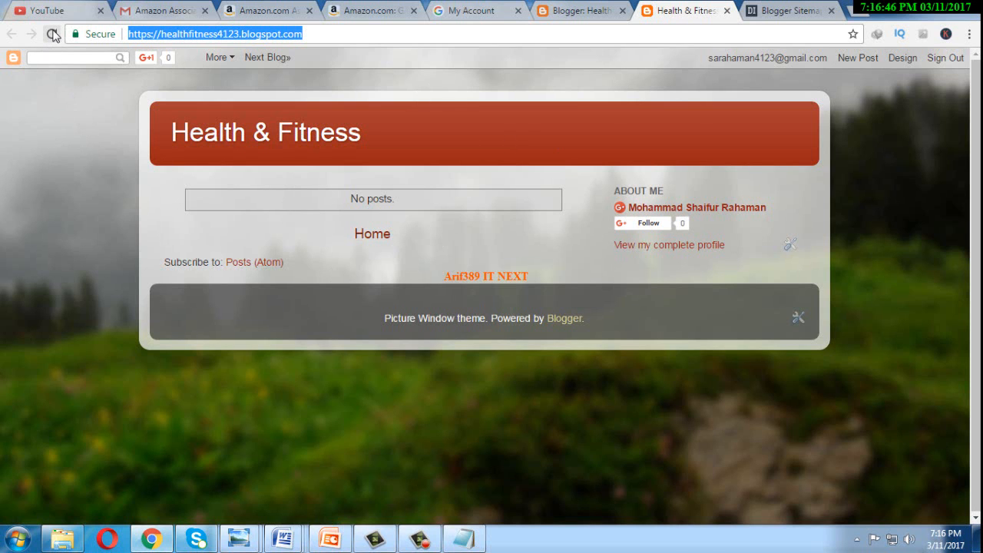
left_click(52, 34)
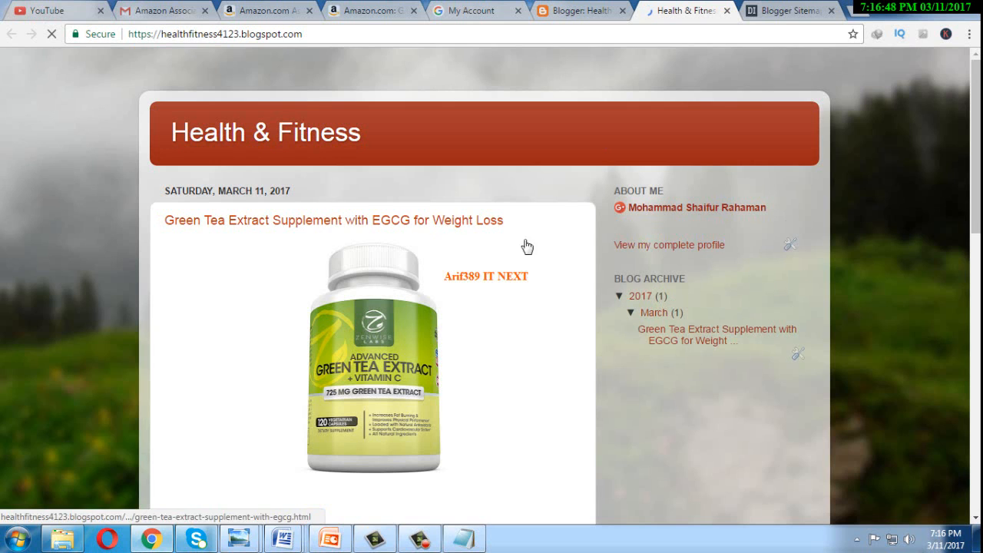
scroll(549, 285, "down", 2)
scroll(549, 284, "down", 7)
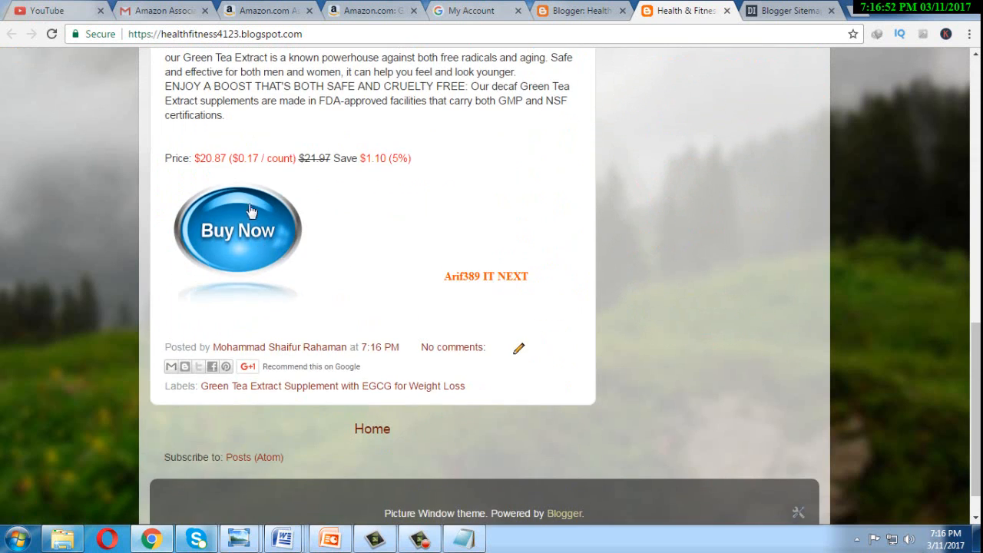
scroll(434, 308, "up", 9)
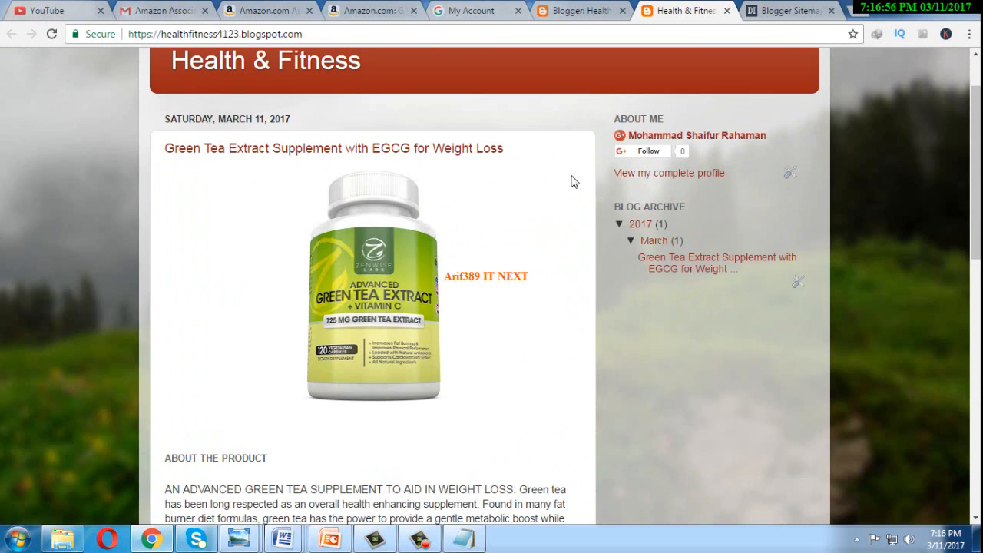
scroll(461, 109, "up", 1)
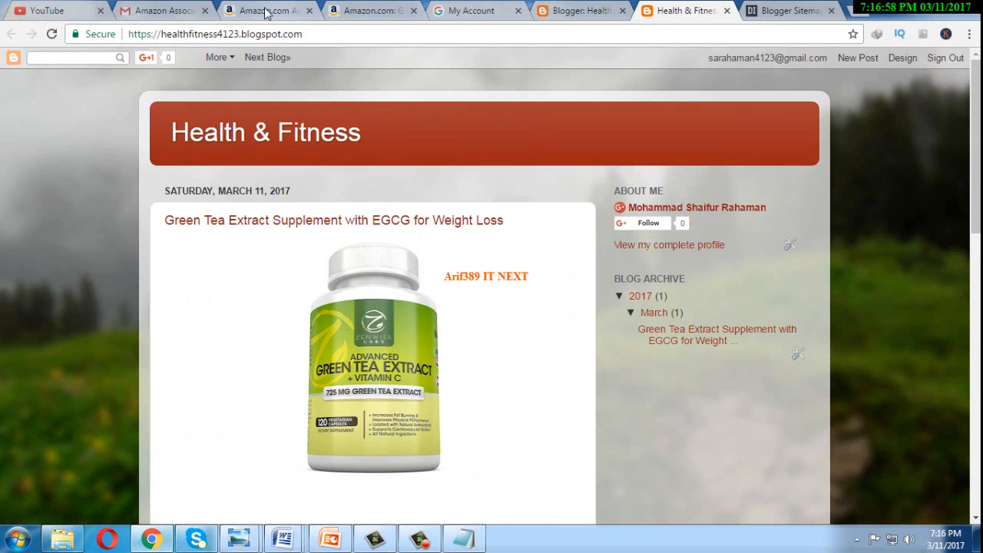
Step: Return to the Blogger dashboard and open the blog's search preferences settings
left_click(584, 12)
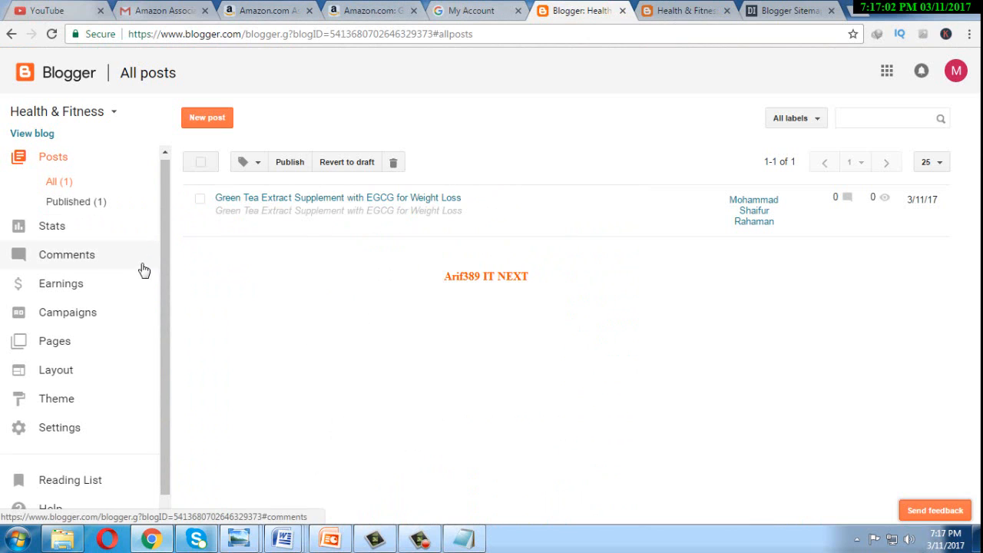
scroll(121, 321, "down", 1)
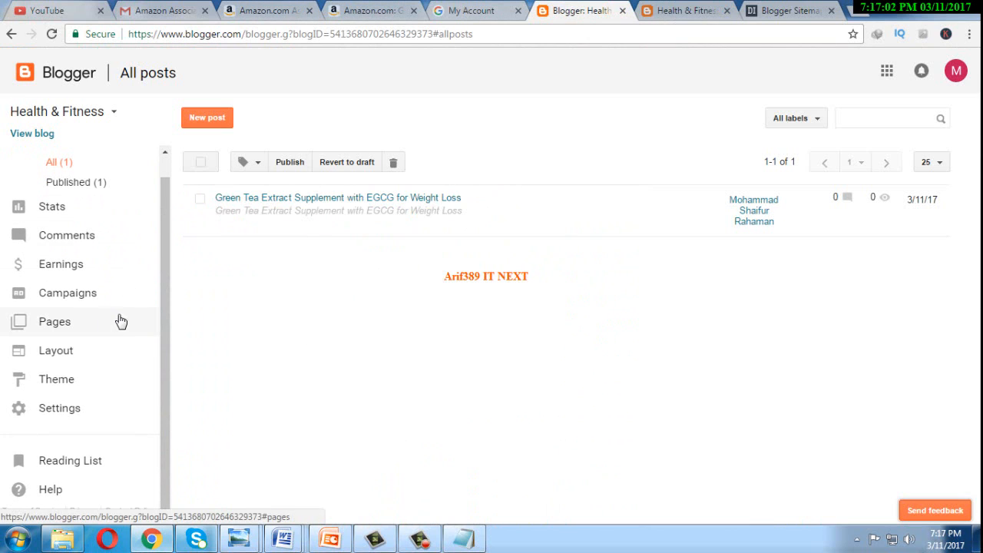
left_click(65, 411)
left_click(795, 11)
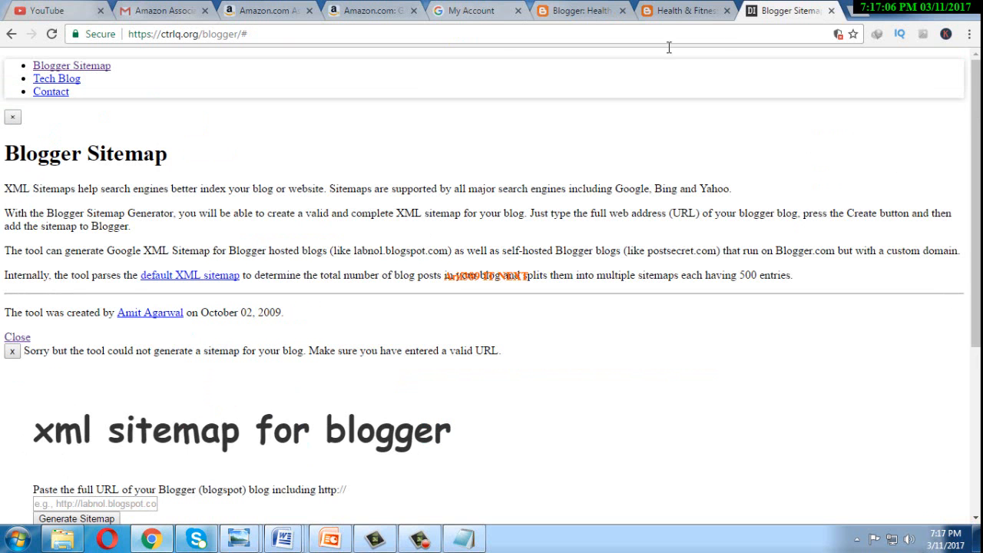
left_click(544, 13)
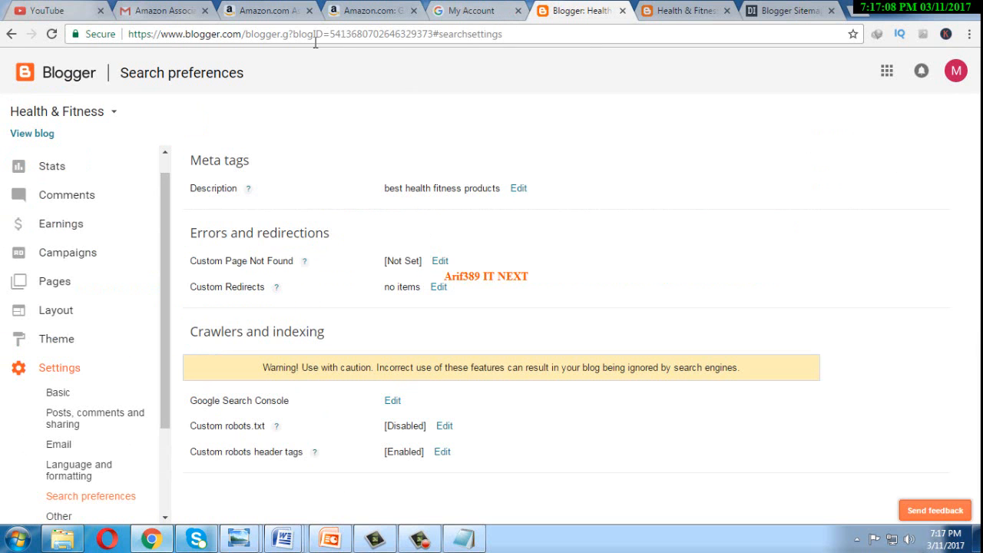
left_click(705, 10)
left_click_drag(317, 42, 92, 42)
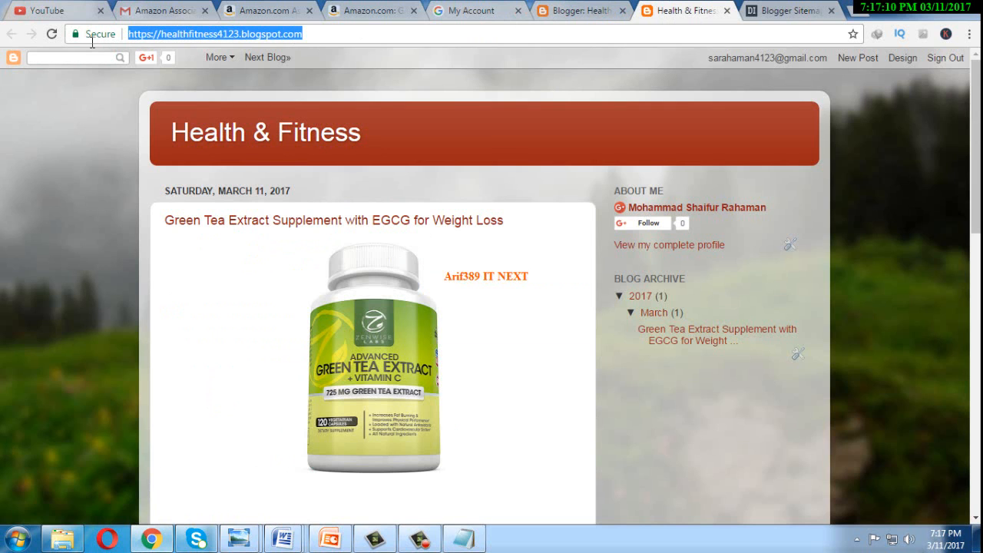
right_click(206, 40)
left_click(243, 86)
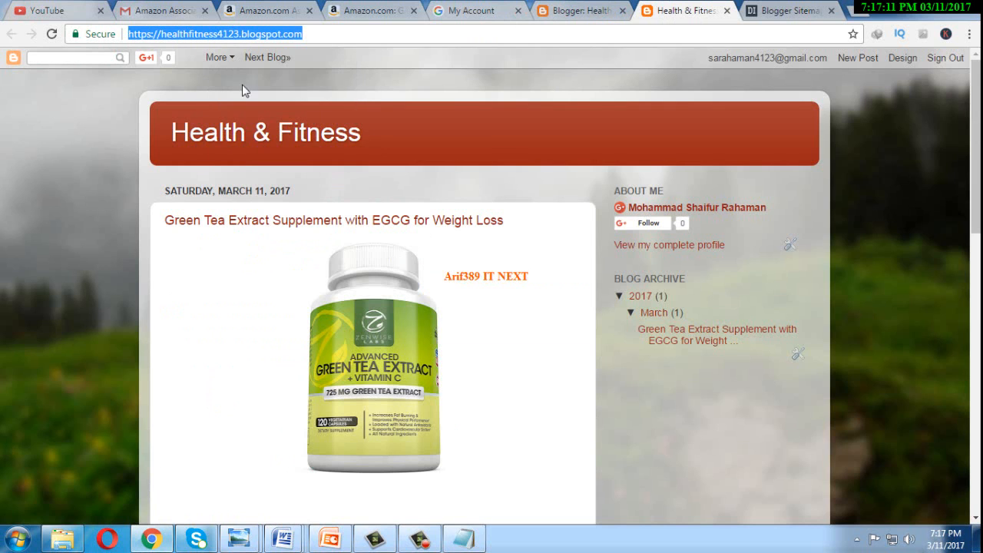
Step: Switch to the Blogger Sitemap generator, go back to its ctrlq.org/blogger/#info page, and reload it
left_click(778, 10)
scroll(203, 284, "down", 2)
scroll(191, 231, "up", 2)
left_click(275, 41)
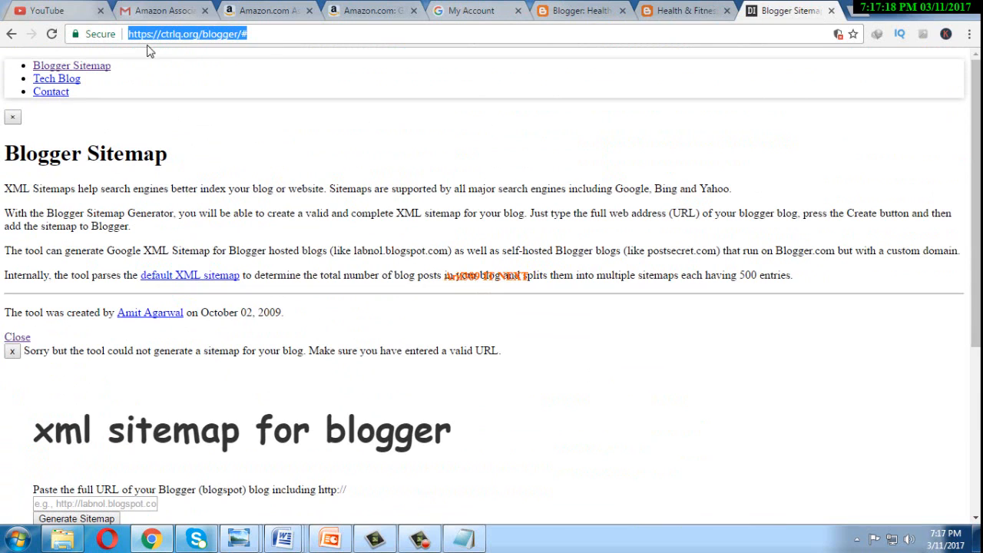
left_click(11, 35)
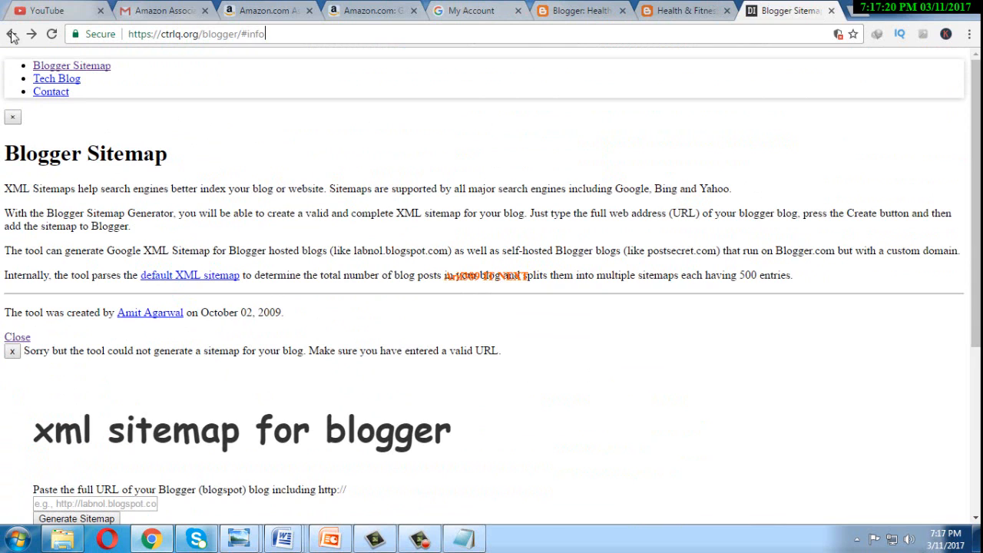
left_click(51, 35)
left_click(546, 140)
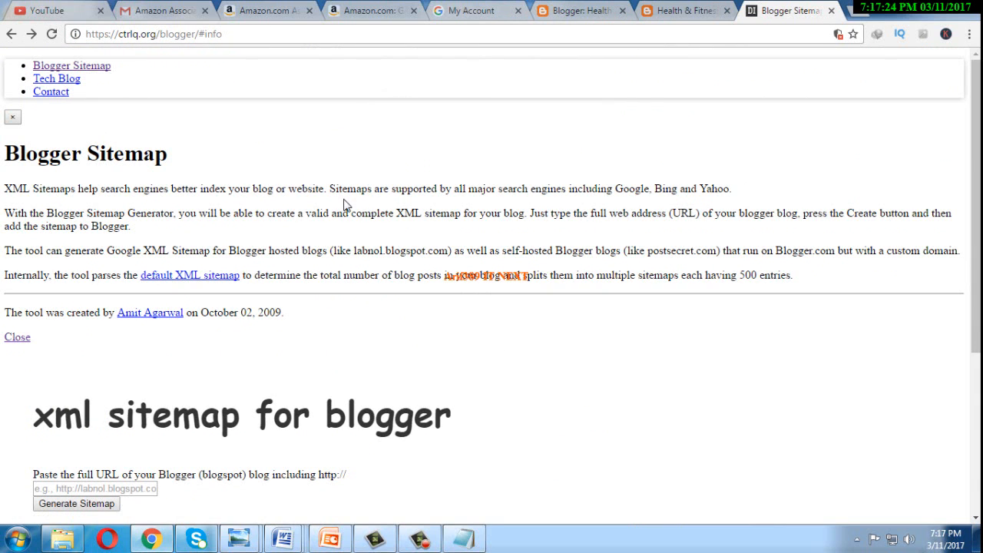
scroll(175, 301, "down", 3)
left_click(108, 273)
right_click(103, 272)
left_click(149, 365)
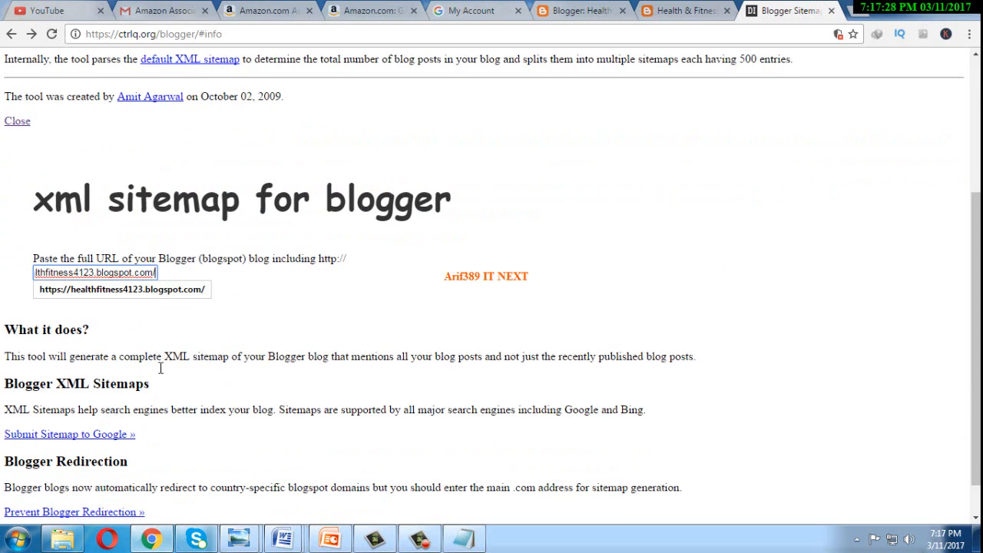
left_click(122, 290)
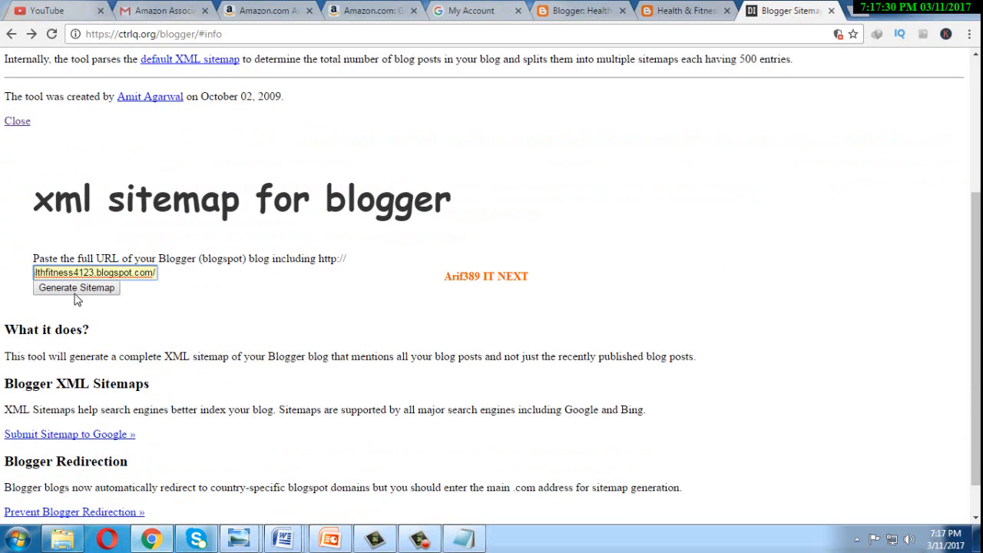
left_click(64, 291)
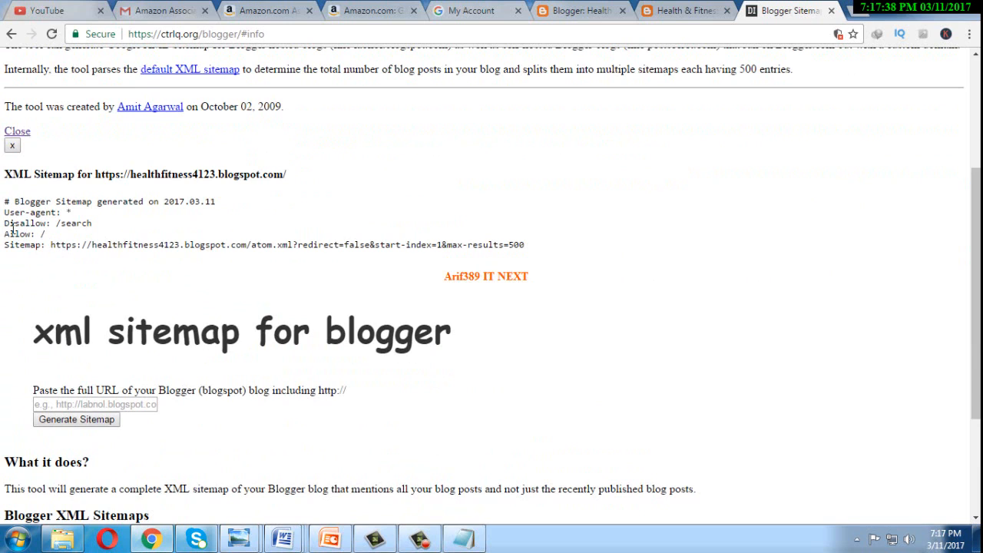
Step: Copy the generated sitemap text from the User-agent line through the Sitemap line and return to Blogger's search preferences
left_click_drag(4, 212, 102, 252)
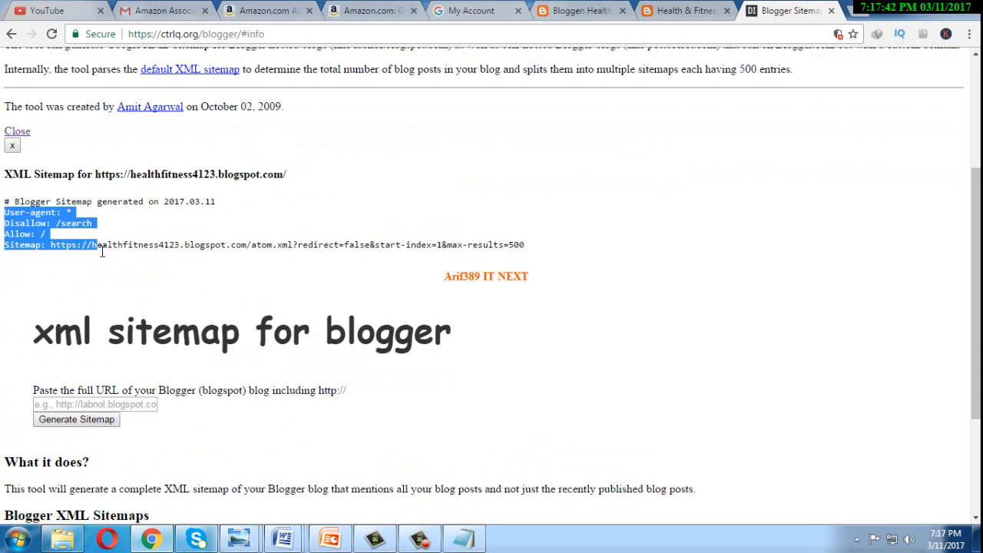
left_click_drag(102, 250, 586, 247)
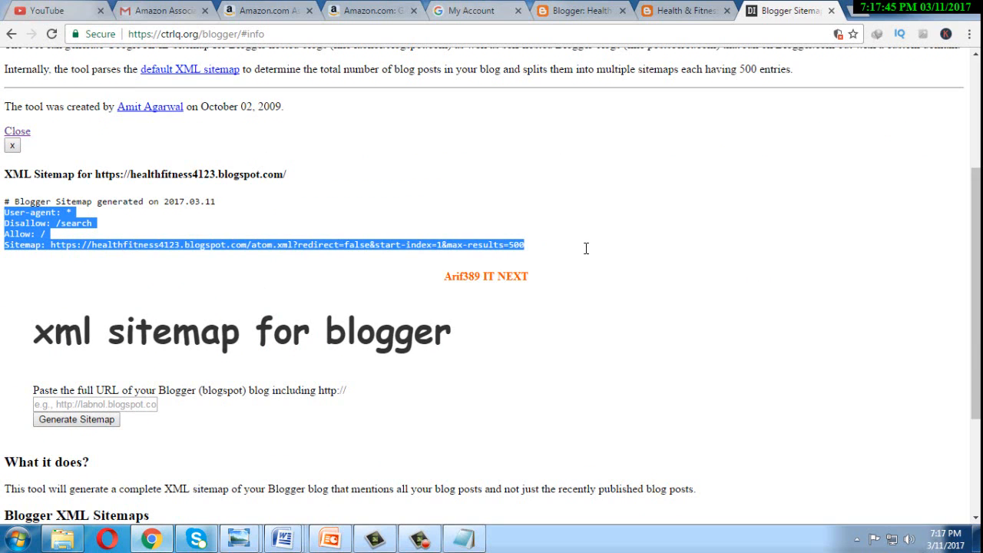
right_click(55, 233)
left_click(83, 231)
left_click(568, 12)
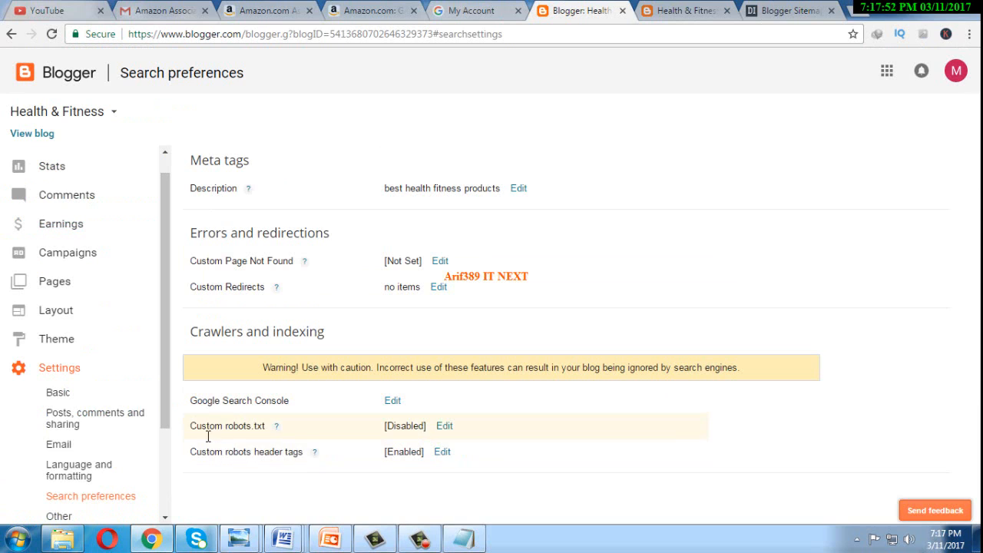
Step: Enable custom robots.txt for the blog, paste the copied sitemap text as its content, and save the changes
left_click(445, 427)
left_click(551, 427)
right_click(415, 464)
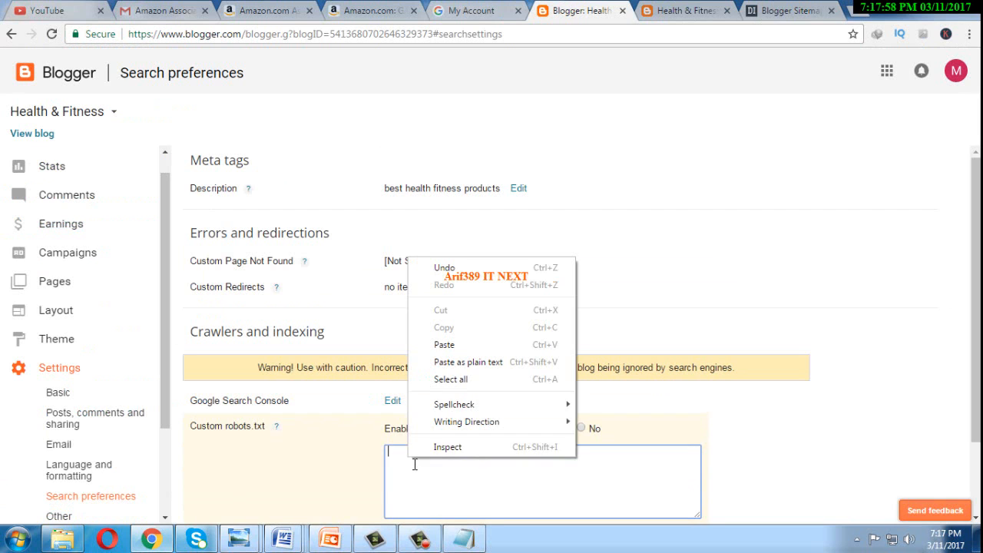
left_click(458, 347)
scroll(688, 362, "down", 2)
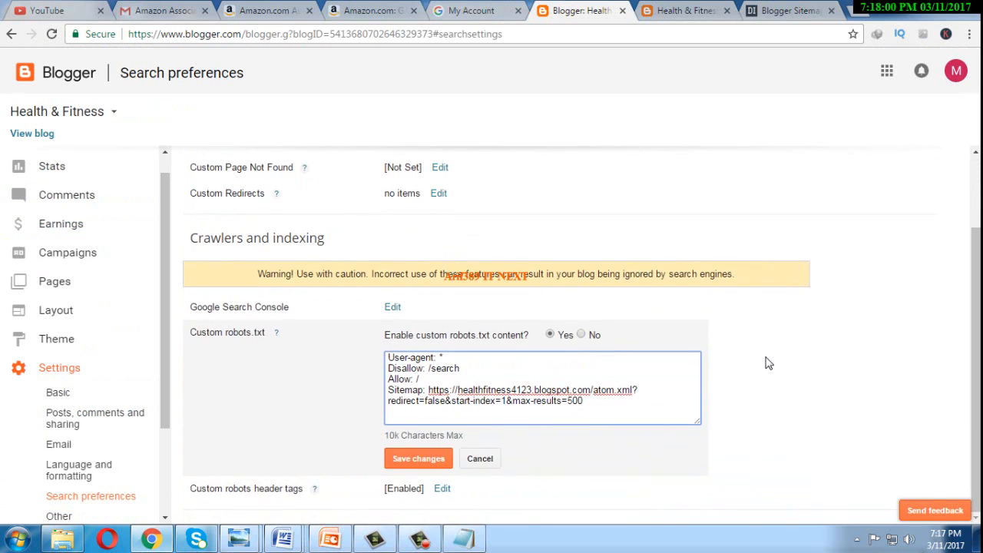
left_click(429, 461)
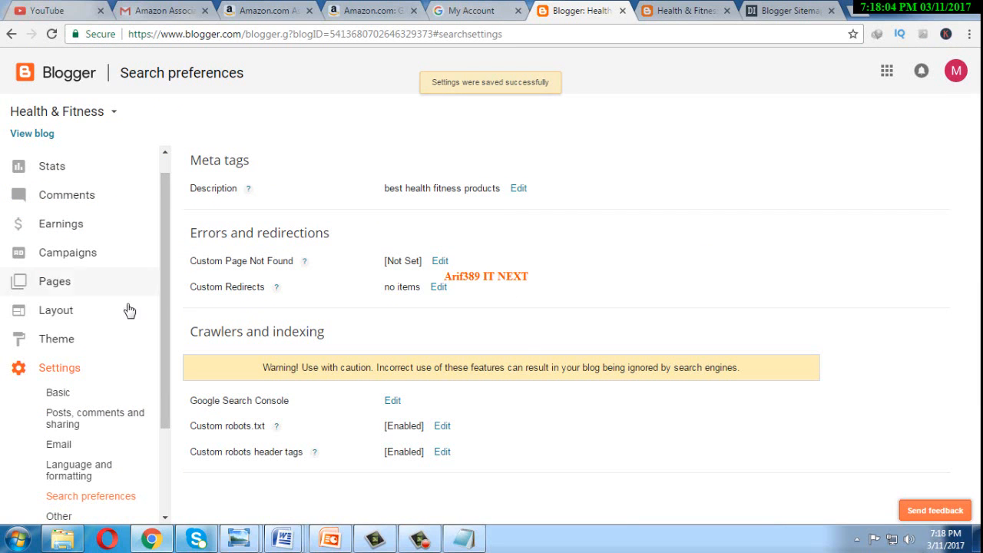
left_click(682, 11)
left_click(488, 33)
right_click(265, 34)
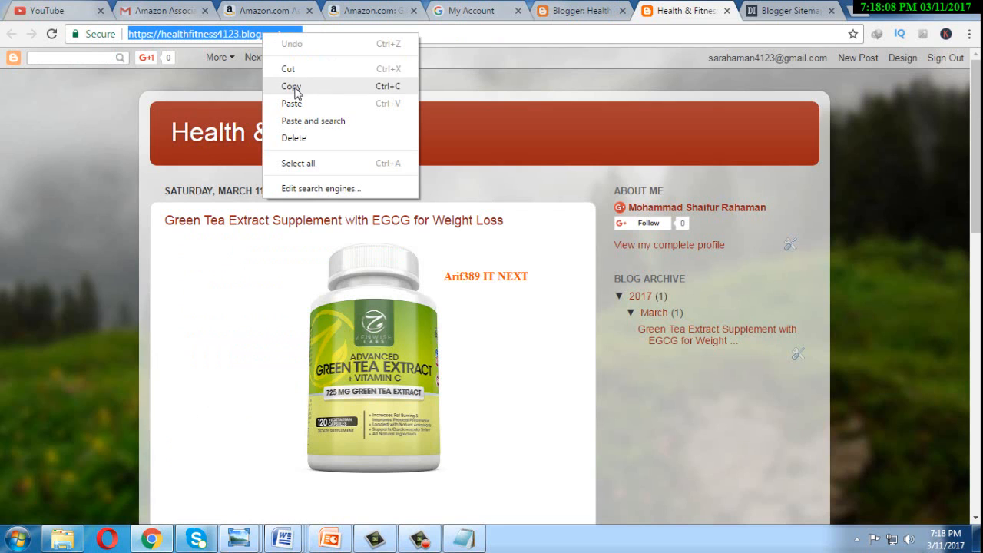
left_click(289, 86)
left_click(783, 11)
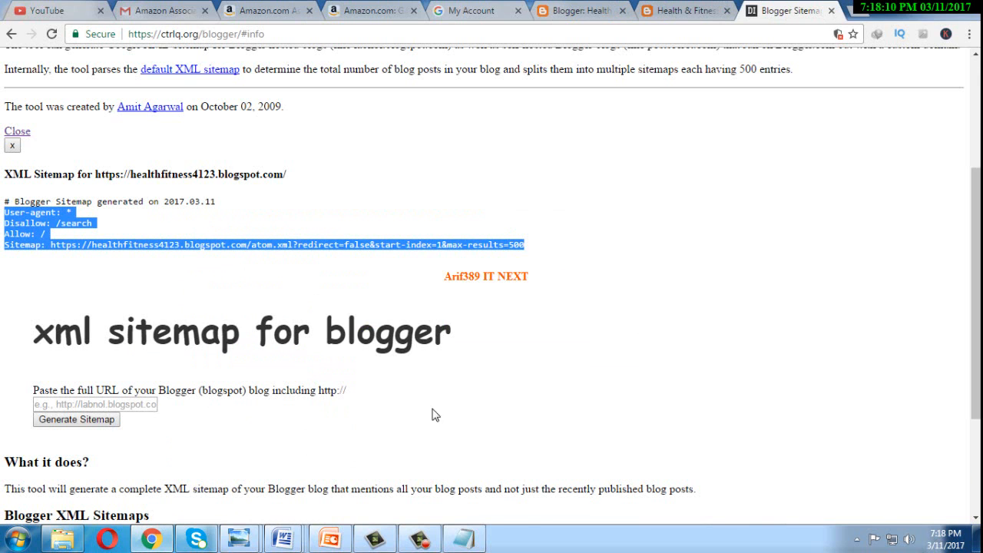
left_click(285, 539)
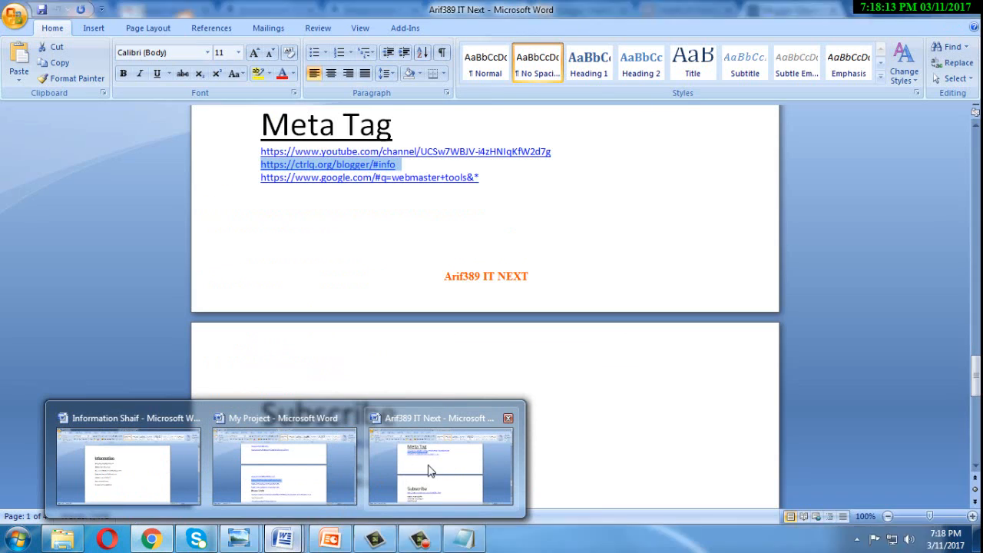
mouse_move(425, 472)
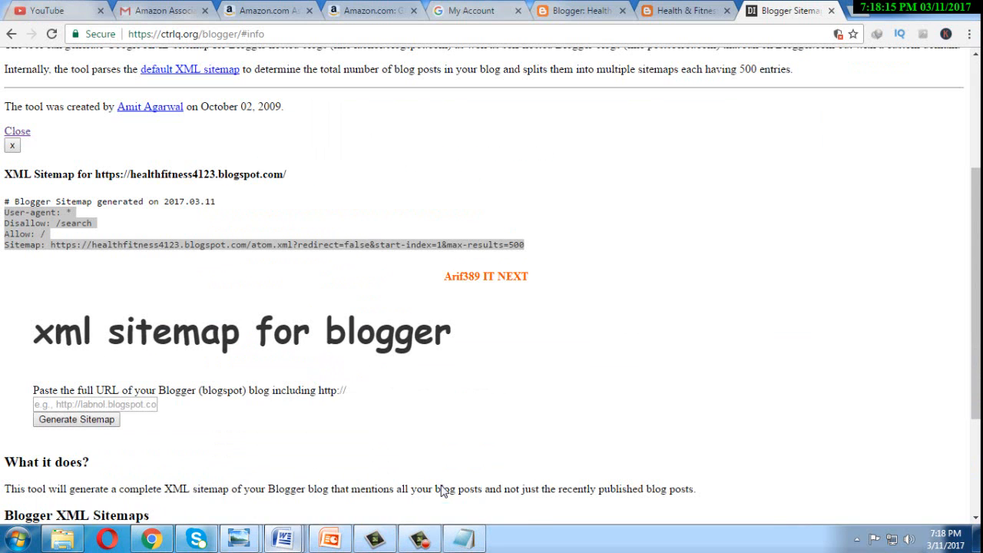
left_click(443, 484)
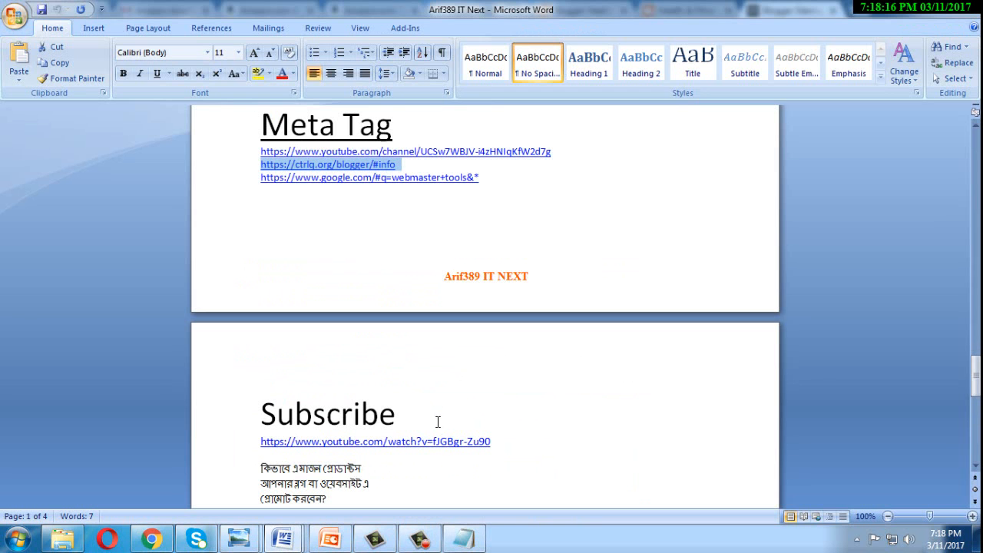
left_click(303, 197)
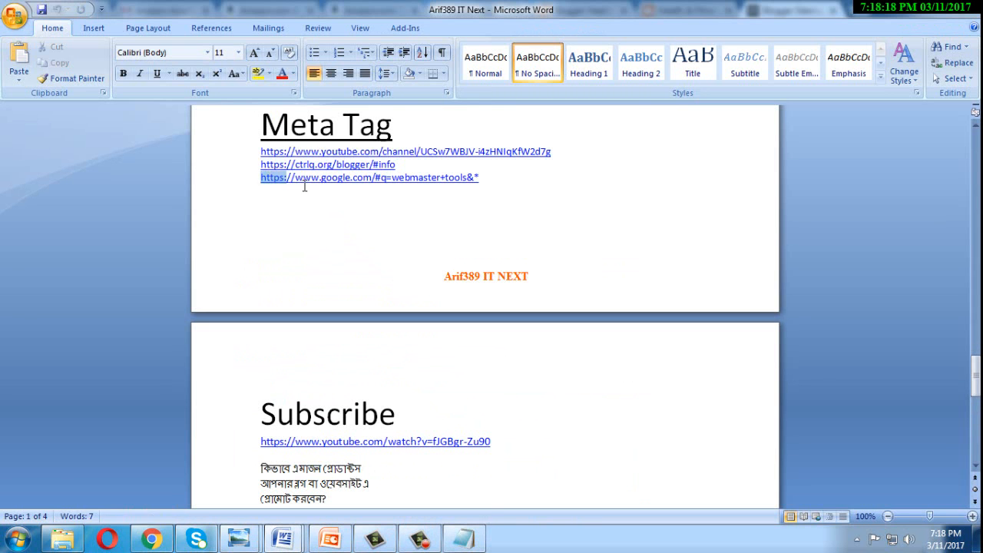
left_click_drag(281, 183, 502, 184)
right_click(464, 183)
left_click(473, 204)
Step: Return to the browser, load the copied webmaster tools search link, and open the Google Search Console result
key("alt+Tab")
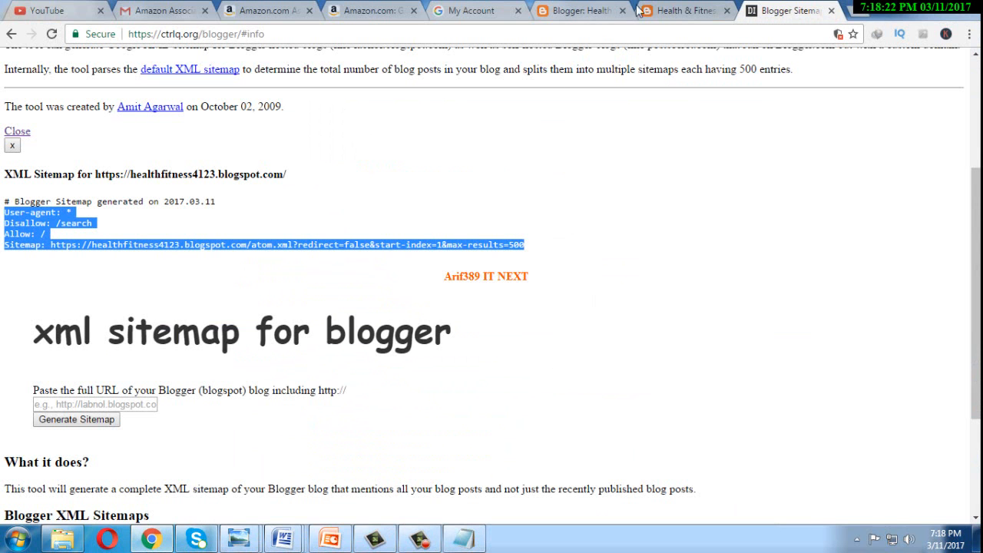
left_click(673, 40)
key("ctrl+v")
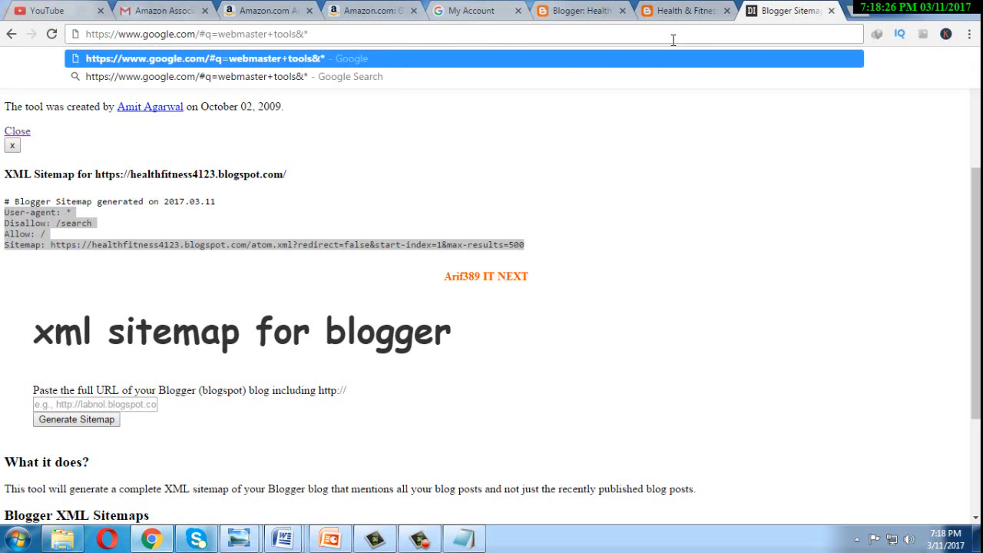
key("Return")
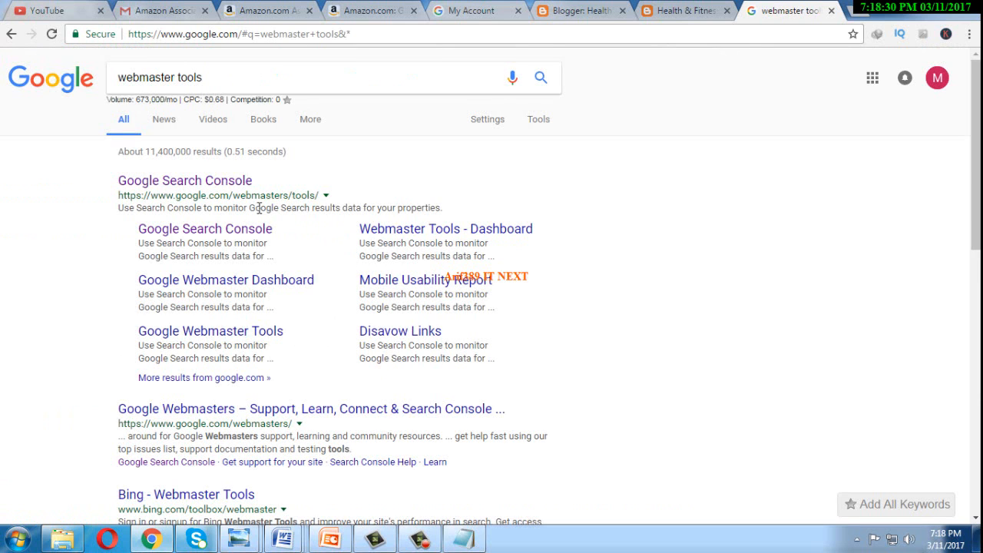
left_click(181, 184)
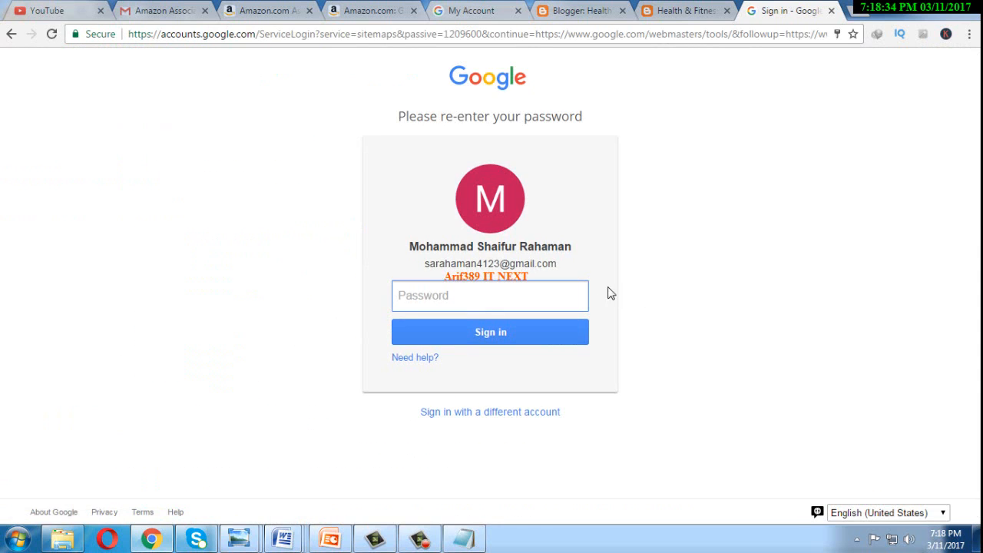
Step: Enter the Google account password and sign in to Search Console
left_click(490, 305)
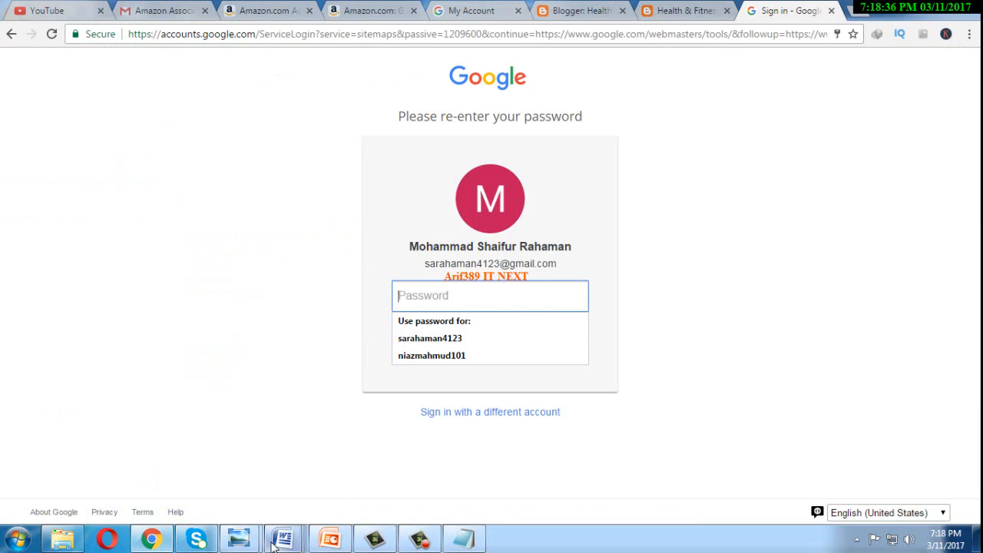
type("•")
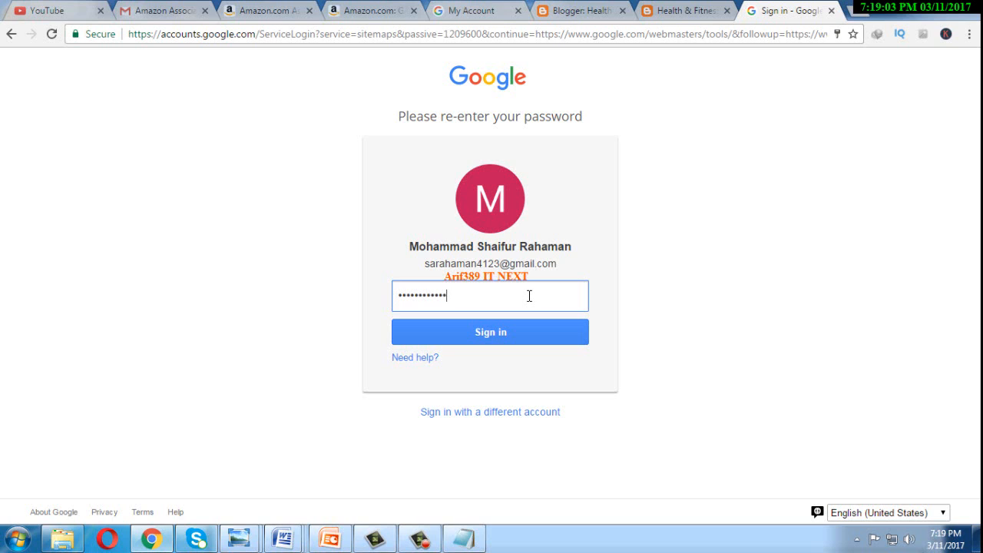
left_click(503, 334)
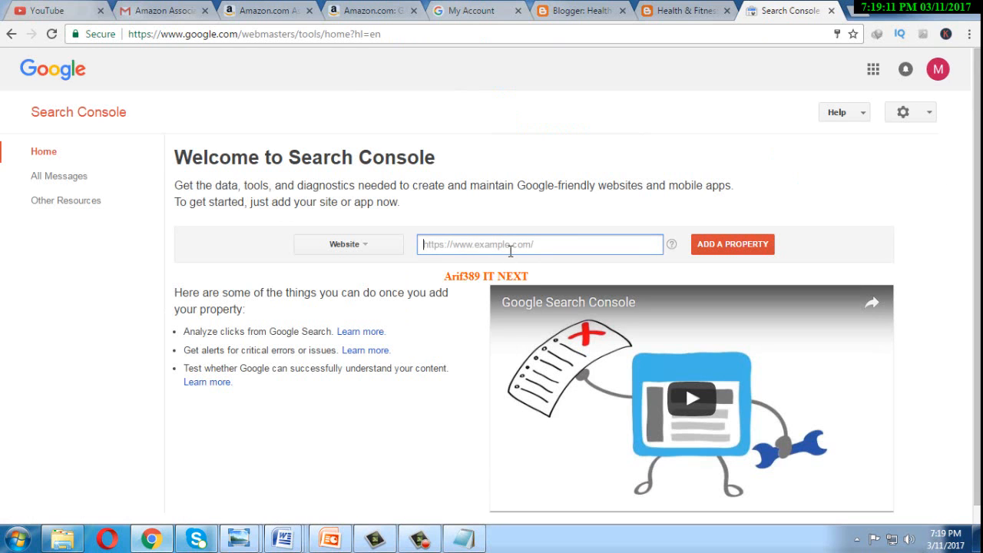
left_click(695, 11)
left_click(284, 33)
right_click(232, 33)
left_click(261, 90)
left_click(780, 11)
right_click(468, 253)
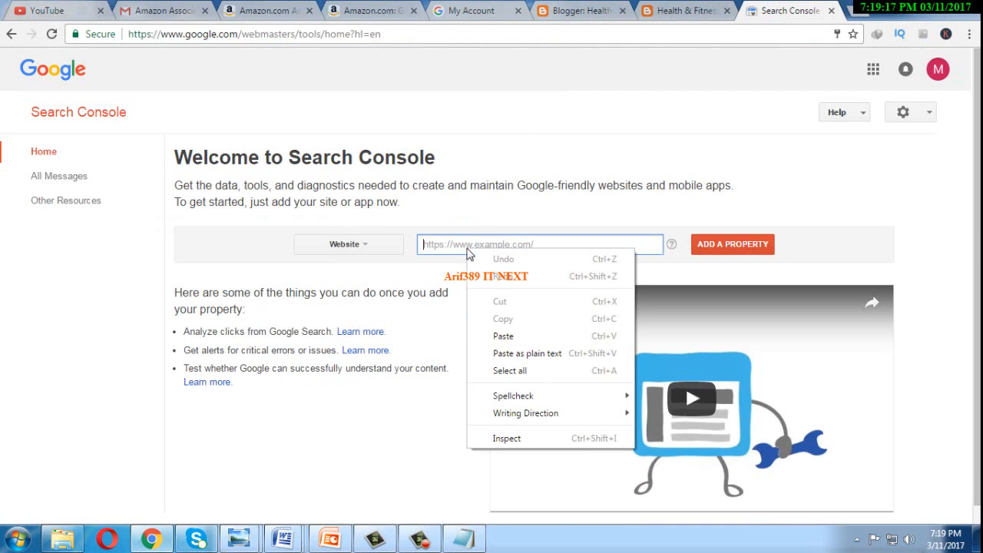
left_click(503, 335)
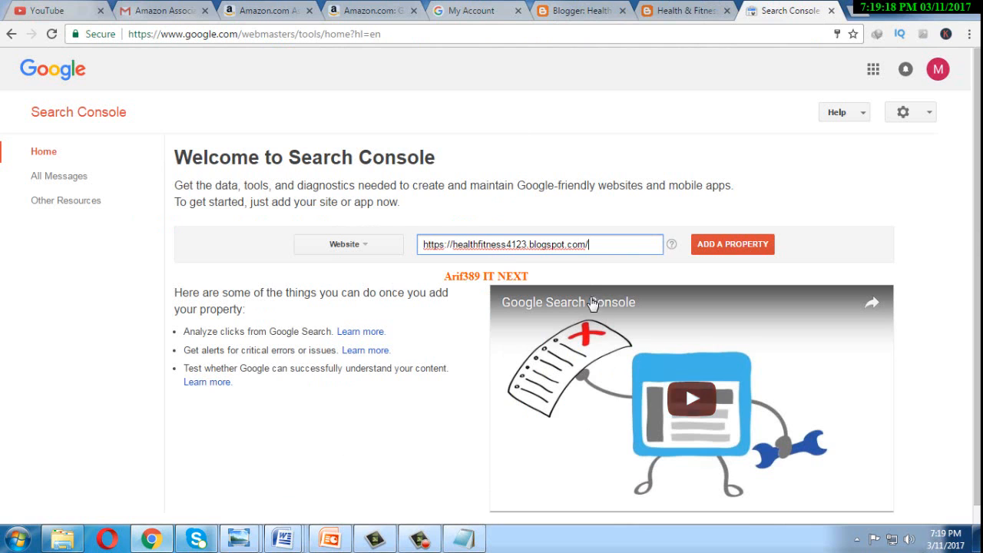
left_click(727, 248)
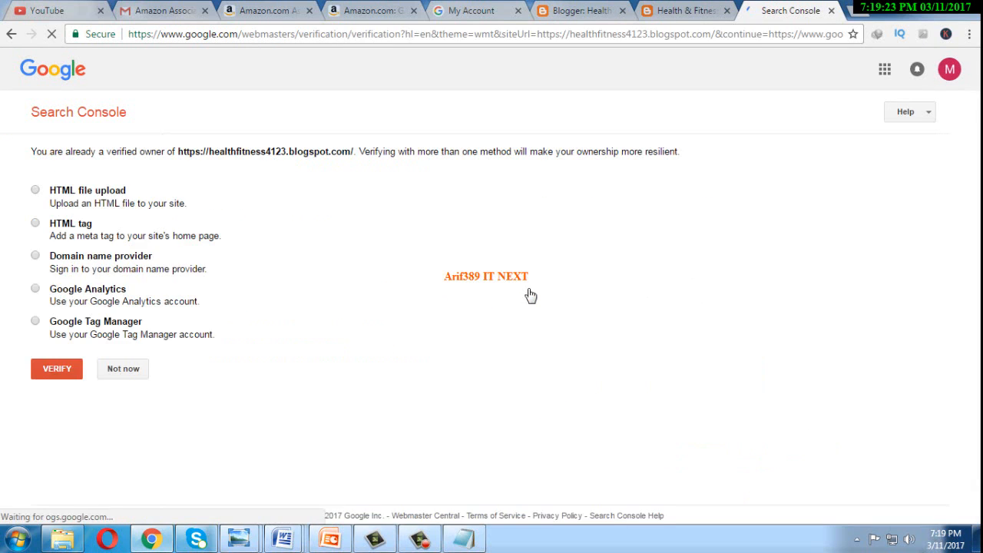
Step: Choose HTML tag as the verification method and copy the google-site-verification meta tag
left_click(35, 225)
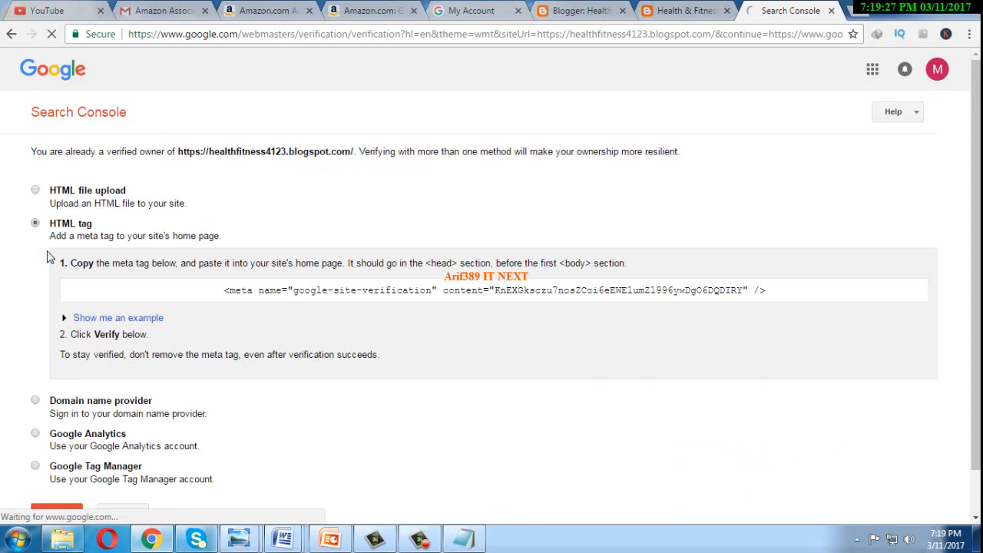
left_click(216, 294)
right_click(246, 299)
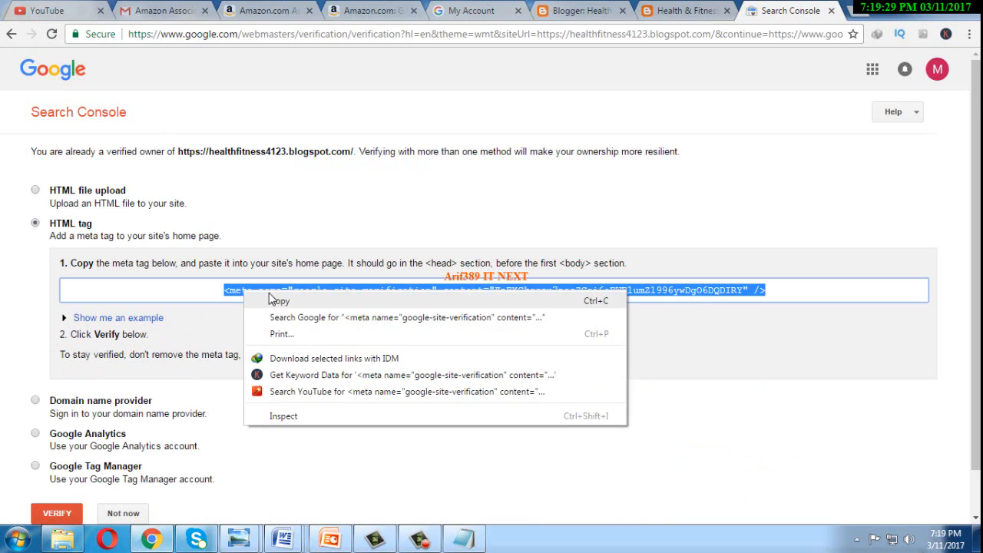
left_click(281, 305)
Step: Expand the example of where the meta tag goes and select the full meta tag line above it
scroll(240, 374, "down", 1)
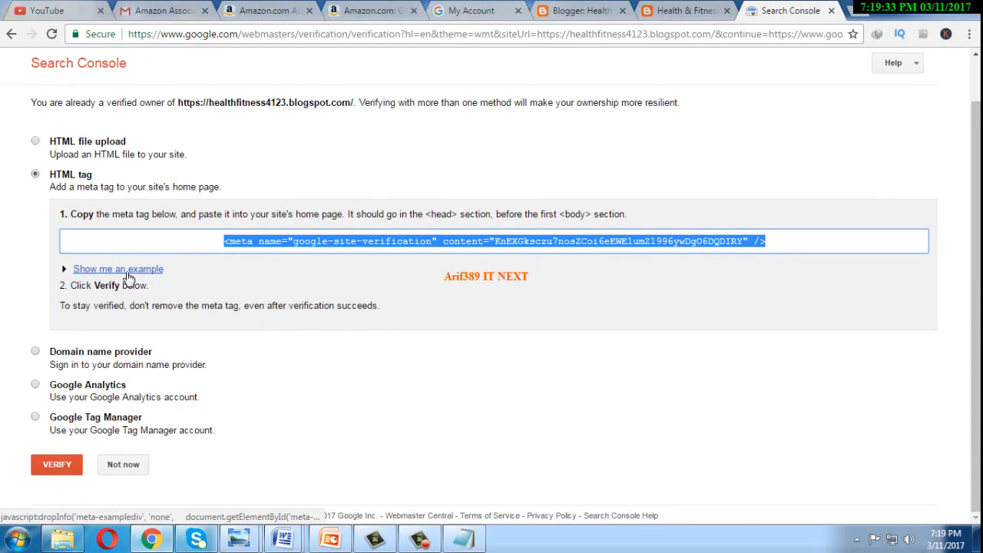
left_click(109, 273)
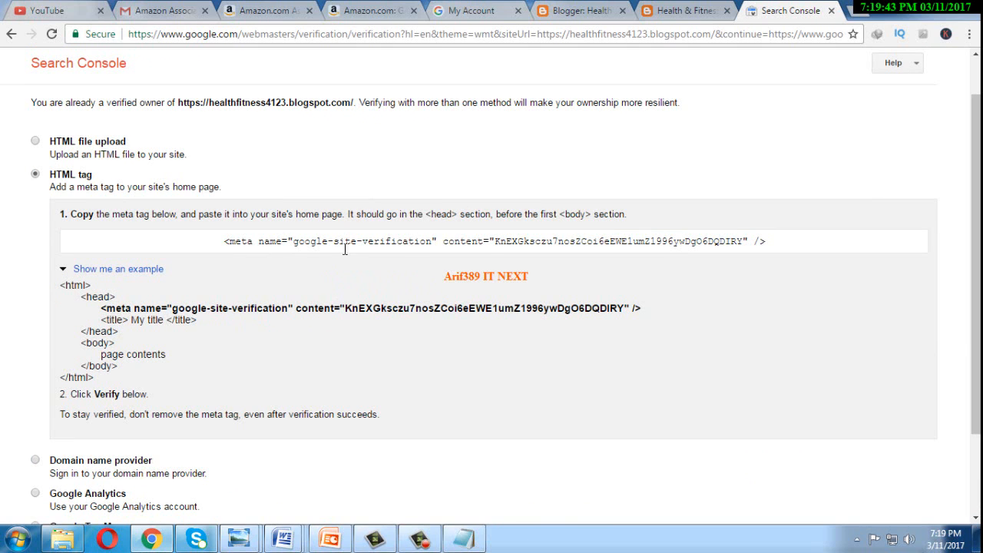
left_click_drag(222, 242, 825, 244)
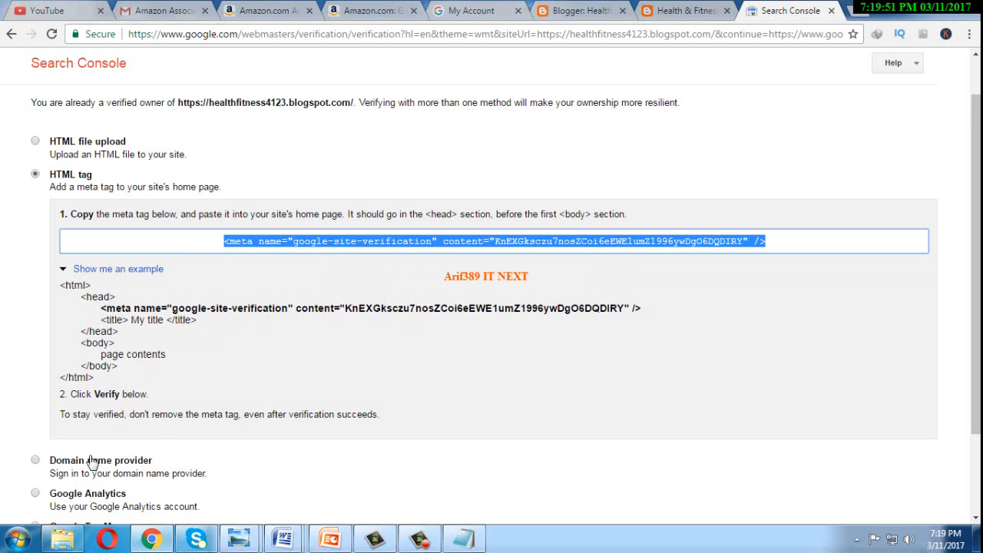
scroll(91, 461, "down", 3)
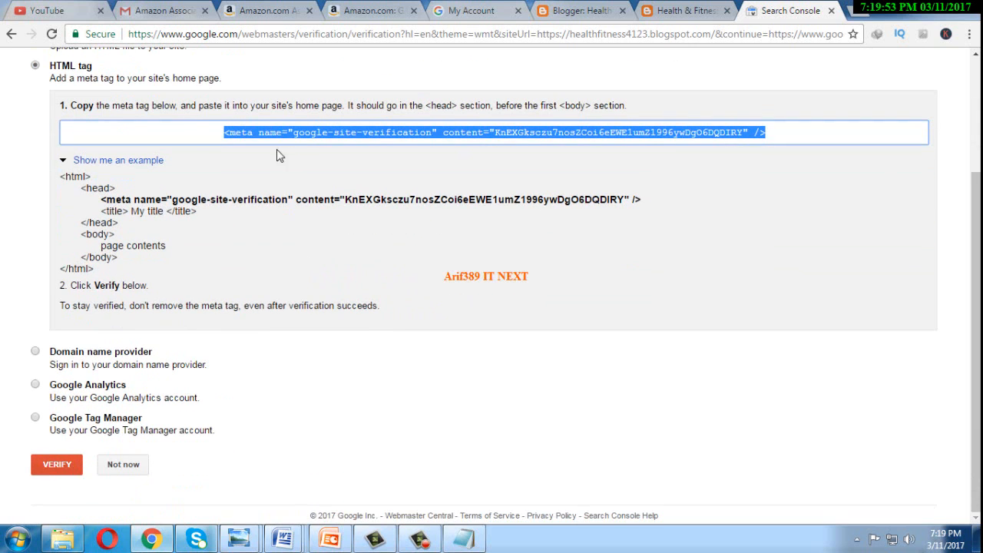
Step: Return to Blogger and open the HTML of the Health & Fitness blog's theme for editing
left_click(582, 11)
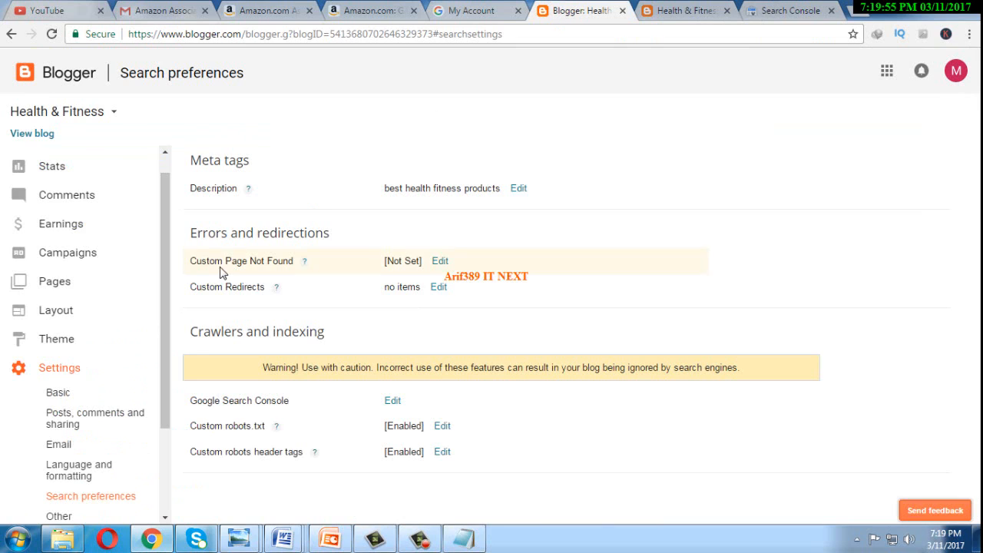
left_click(56, 340)
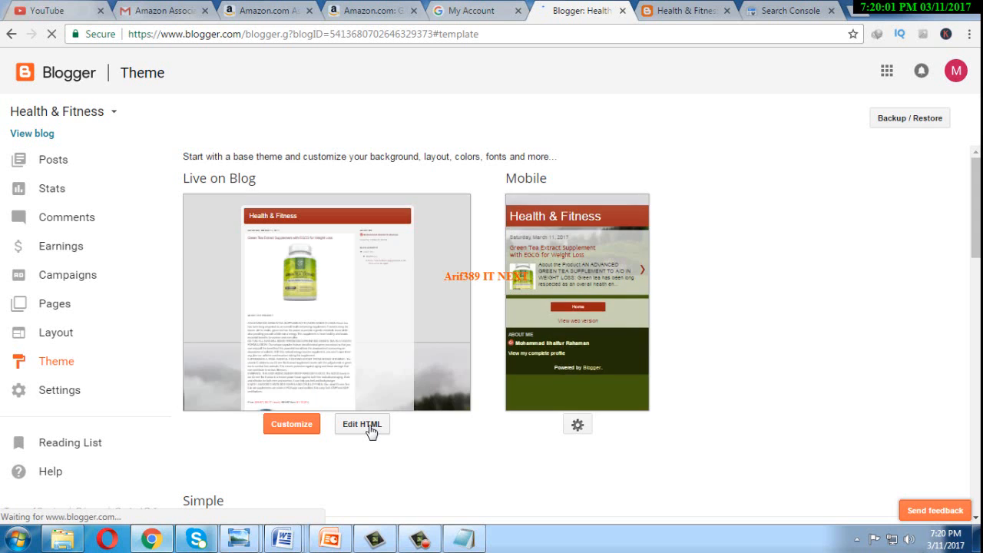
left_click(368, 427)
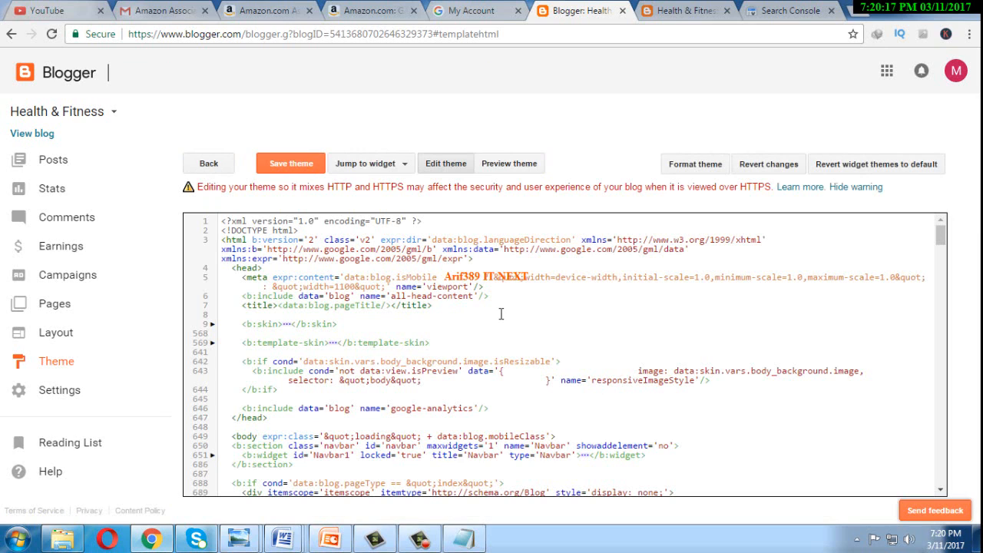
Step: Search the theme code for head, paste the google-site-verification meta tag on a new line below the all-head-content include, and save the theme
key("ctrl+f")
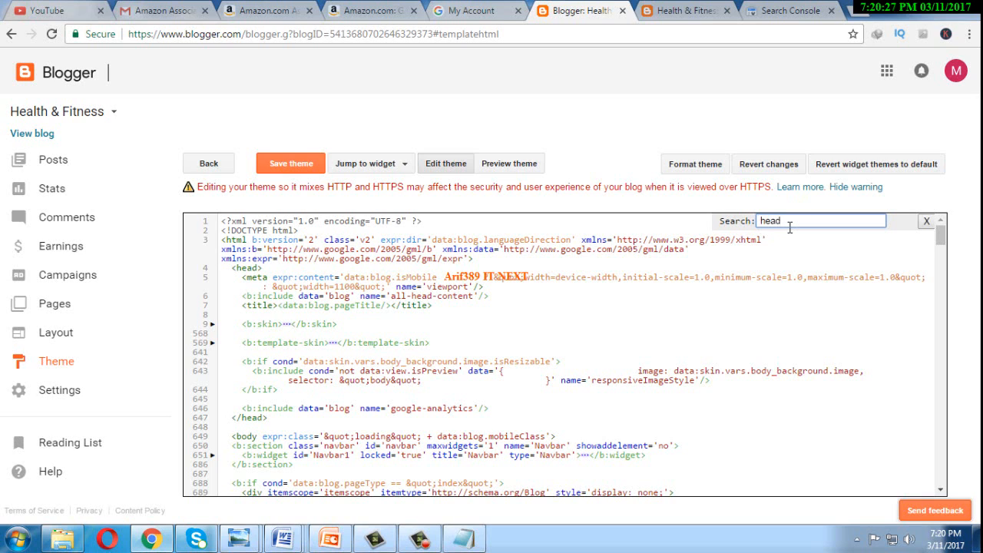
key("Return")
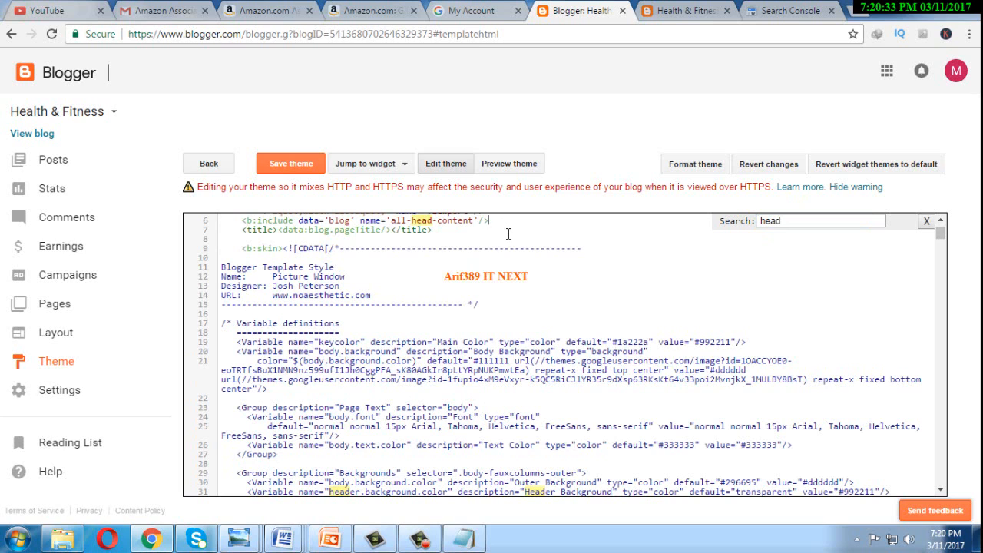
key("Return")
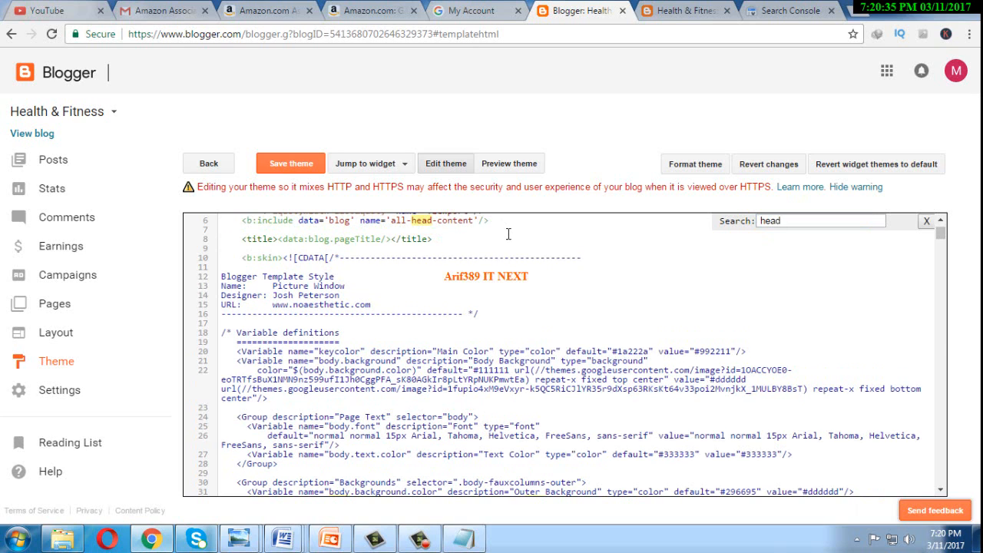
key("ctrl+v")
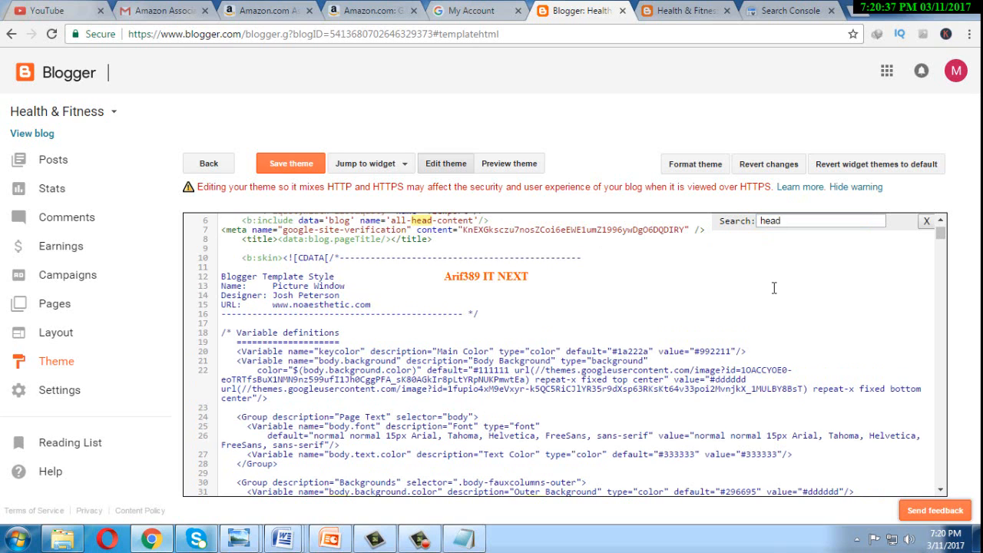
left_click(289, 163)
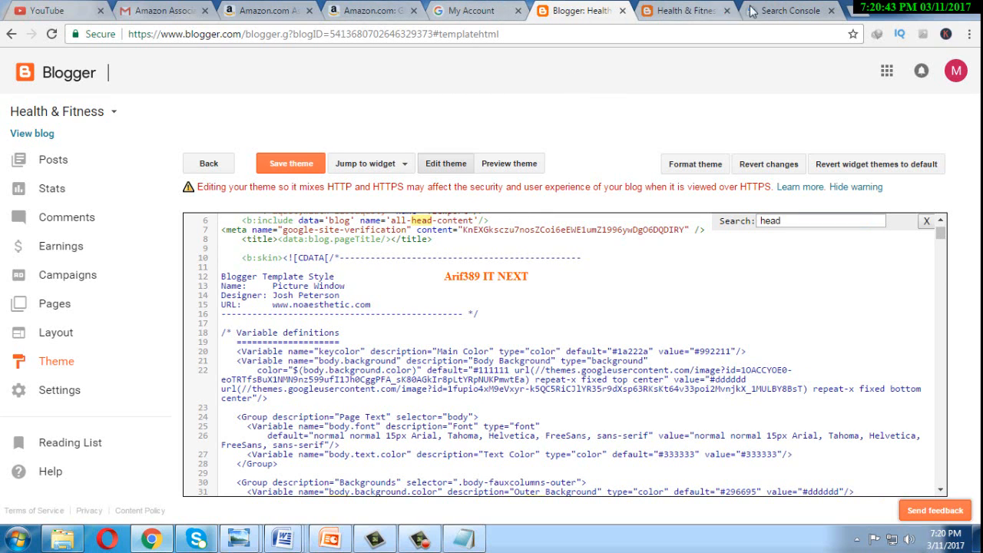
Step: Return to Search Console and verify ownership of the blog with the HTML tag method
left_click(775, 10)
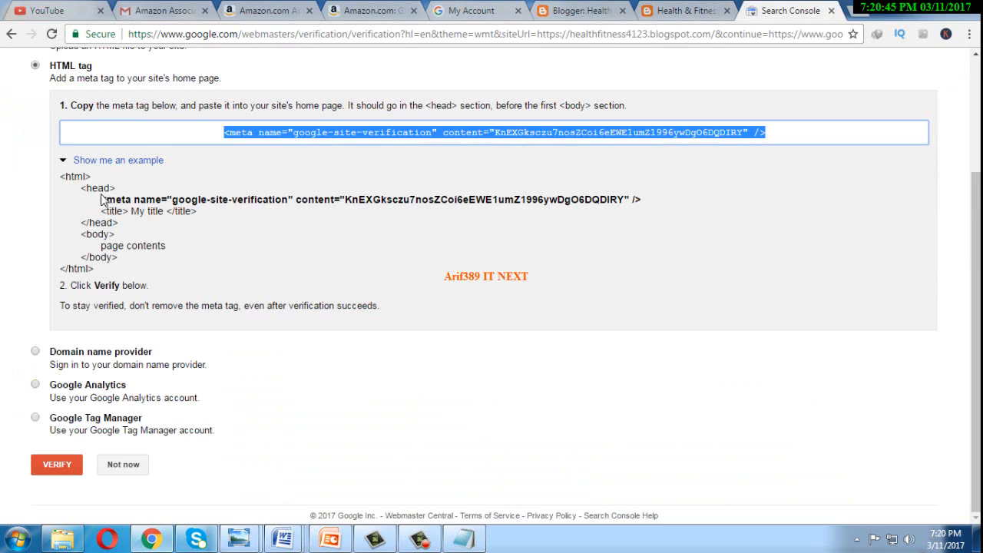
left_click(56, 467)
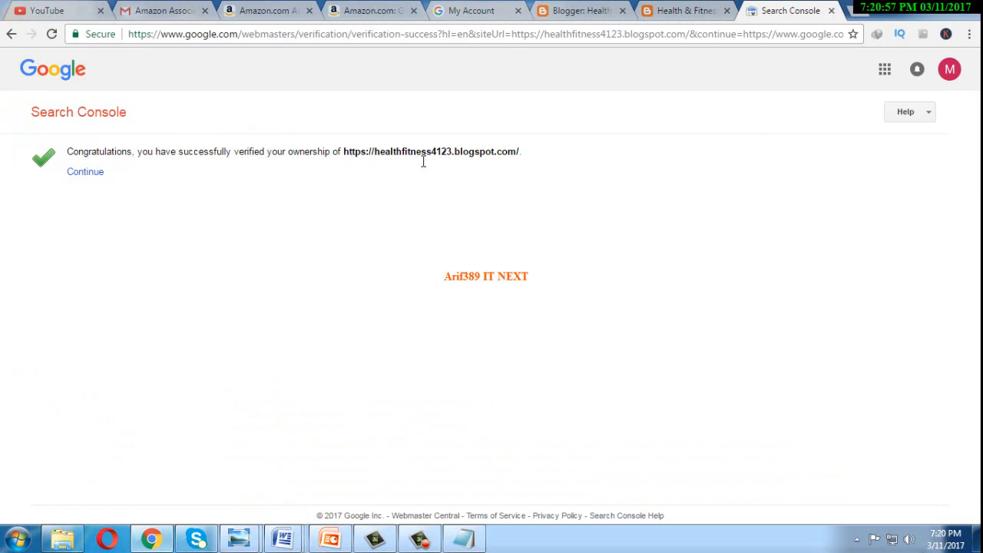
Step: Continue to the Search Console dashboard of the verified blog and open the crawl Sitemaps page
left_click(86, 172)
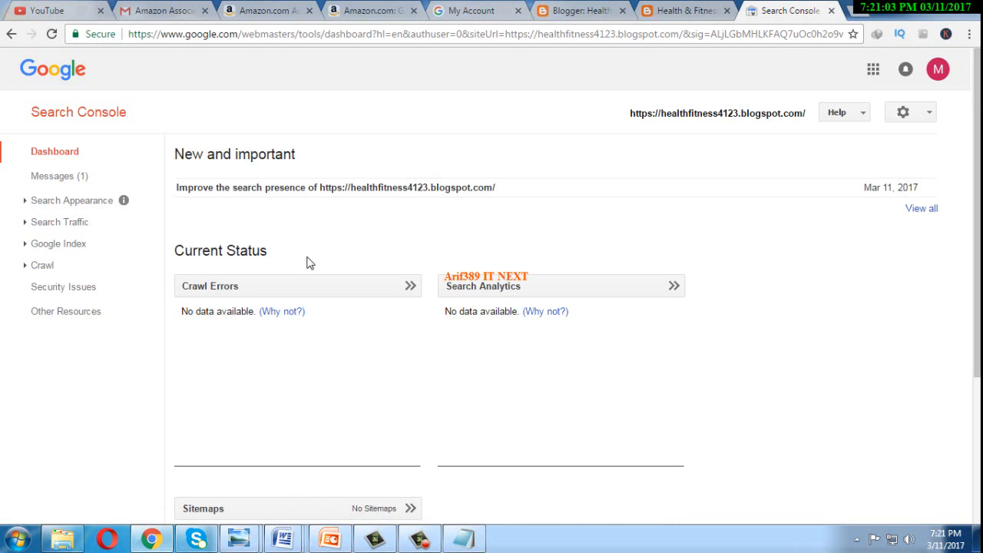
left_click(27, 270)
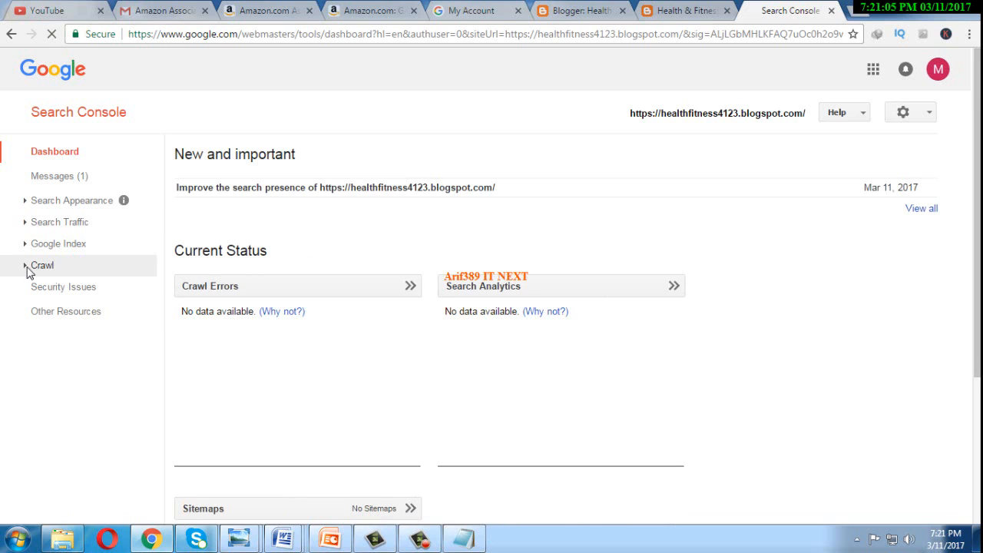
left_click(27, 270)
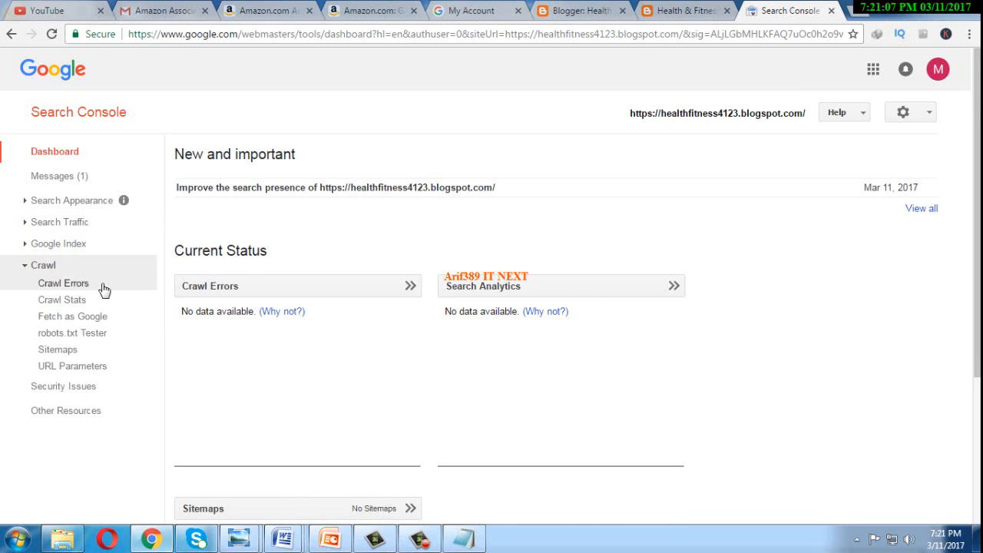
left_click(58, 350)
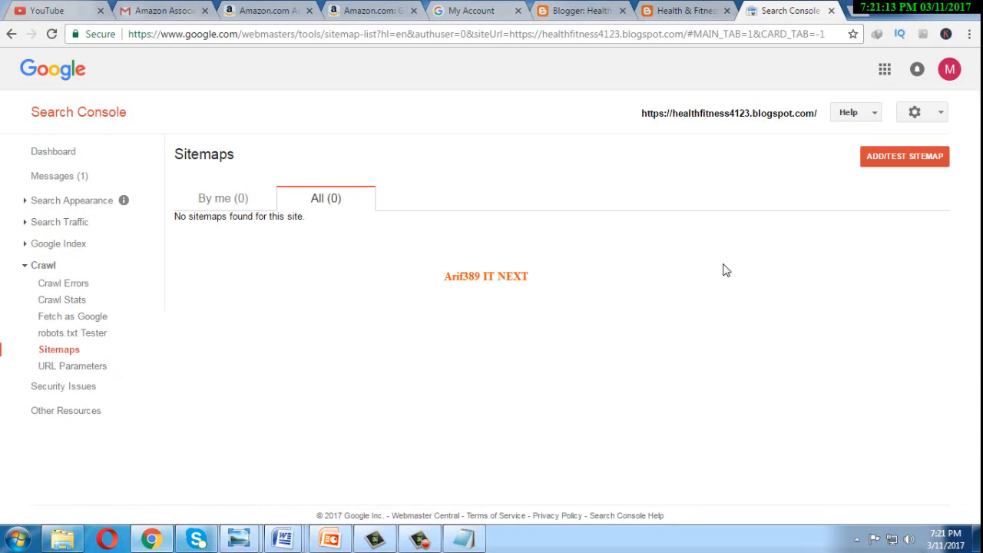
Step: Submit sitemap.xml as the blog's sitemap and refresh the page to view the sitemap list
left_click(911, 165)
left_click(838, 213)
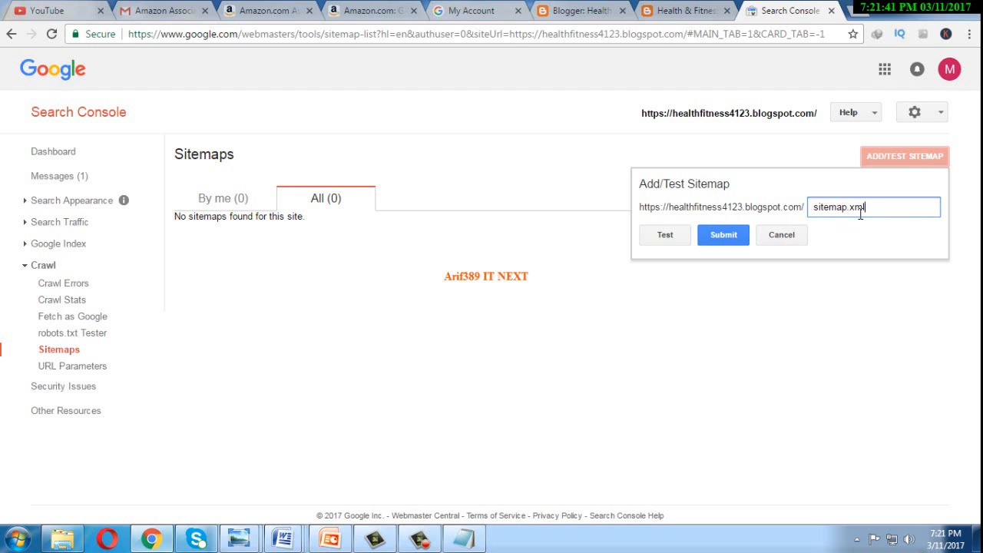
left_click(728, 239)
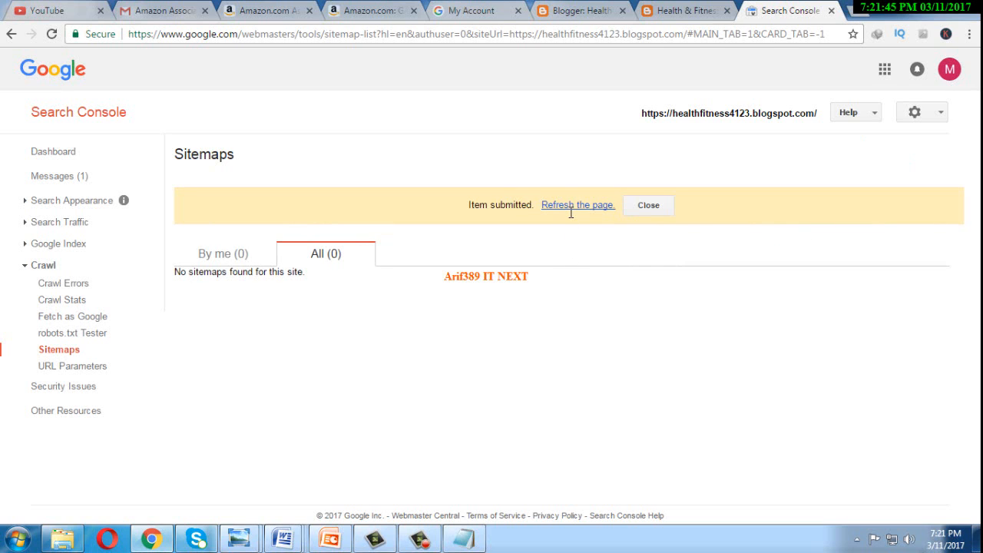
left_click(569, 207)
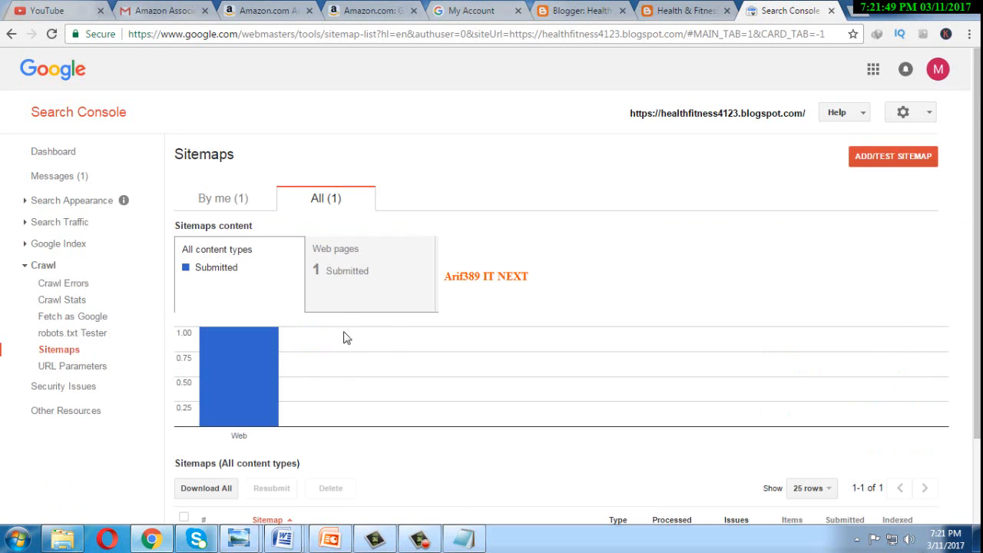
scroll(768, 307, "down", 2)
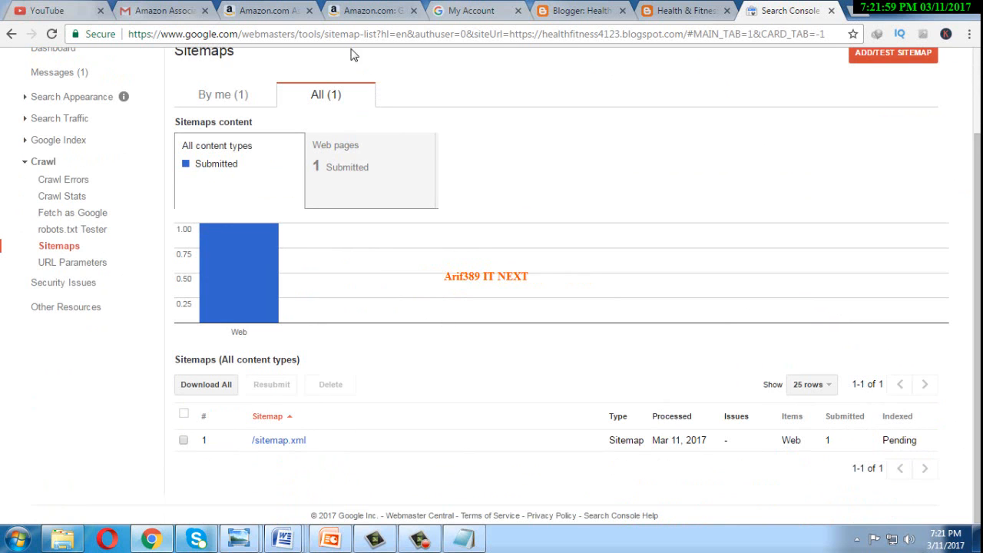
Step: Save the Health & Fitness theme's HTML again in Blogger and check the live blog
left_click(686, 11)
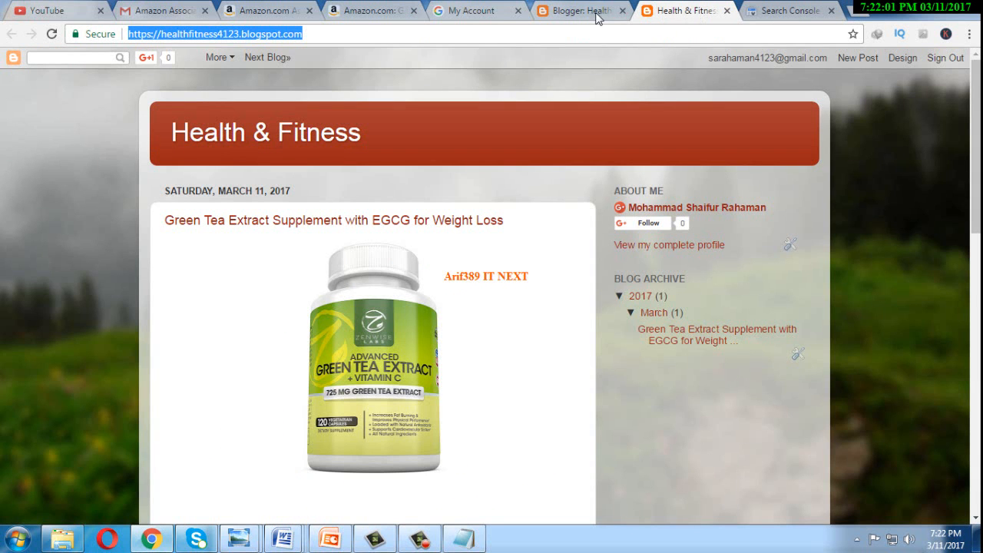
left_click(587, 12)
left_click(288, 163)
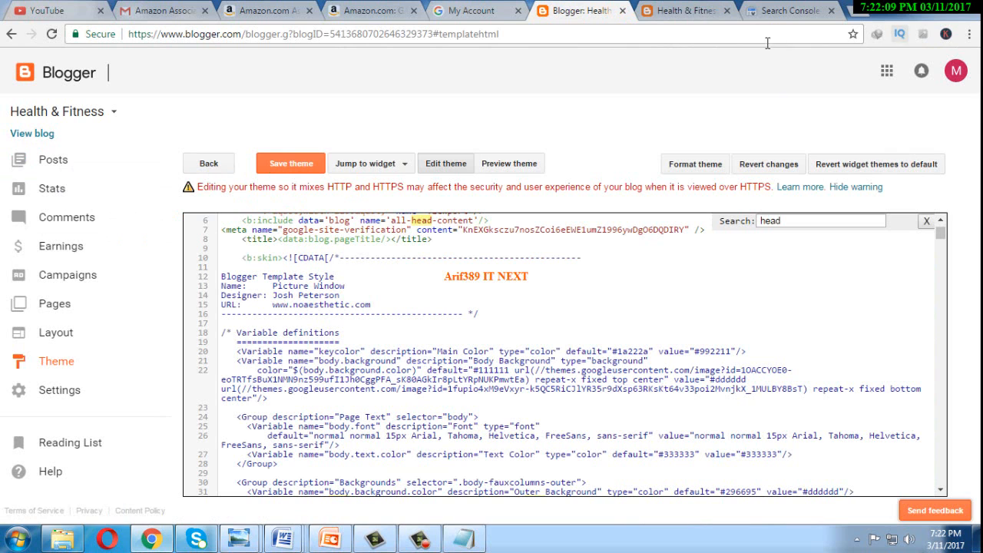
left_click(686, 10)
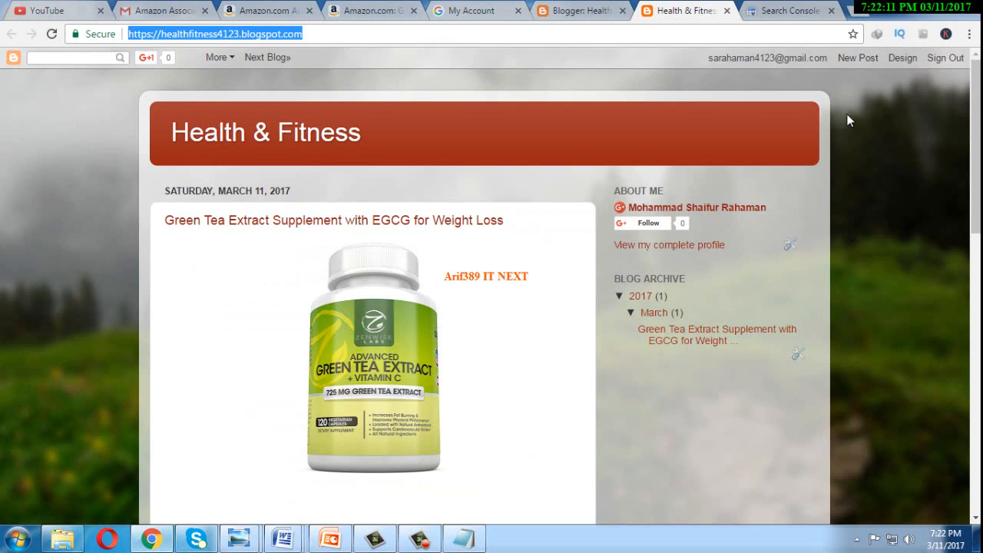
left_click(573, 13)
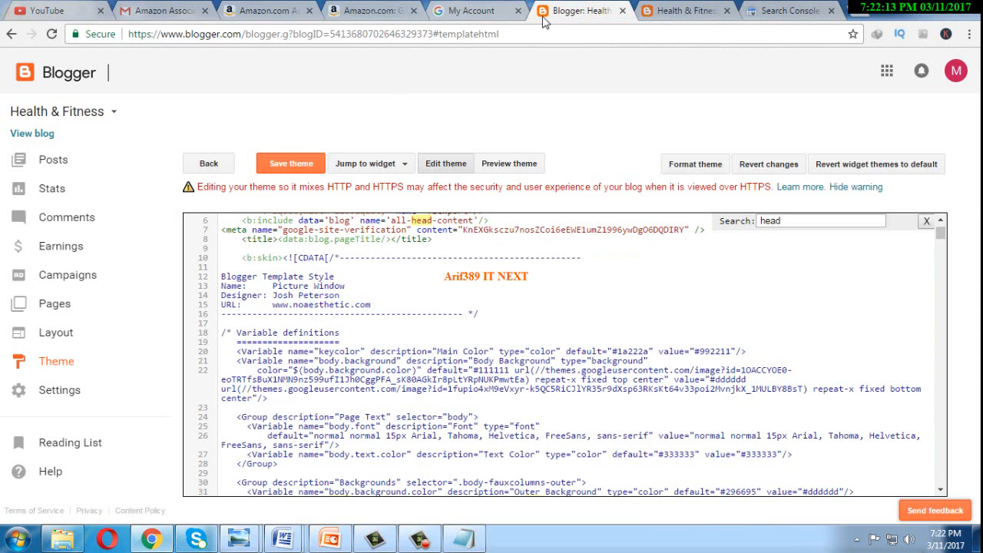
Step: Open the blog's layout, set the Navbar gadget's style to Blue, and save the gadget and the arrangement
left_click(60, 335)
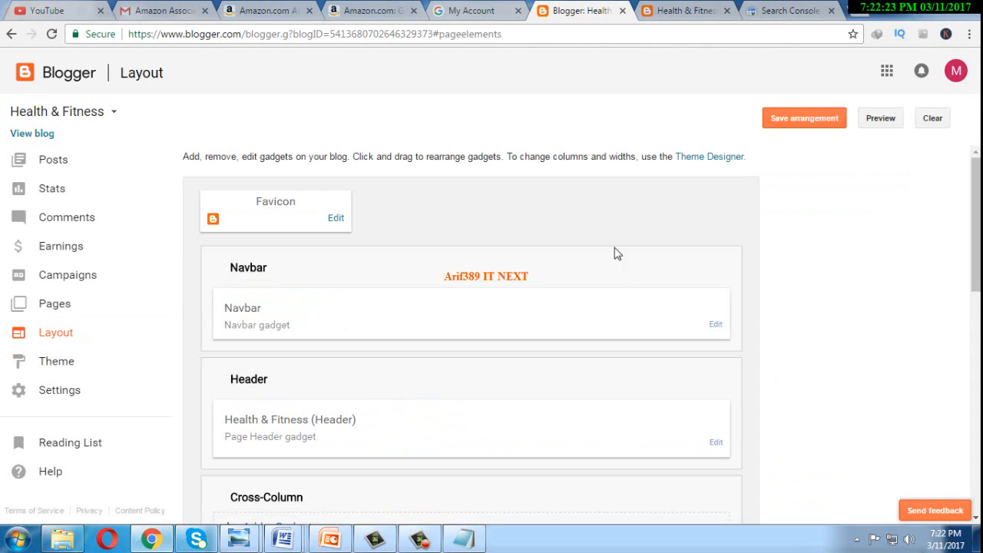
left_click_drag(974, 181, 977, 330)
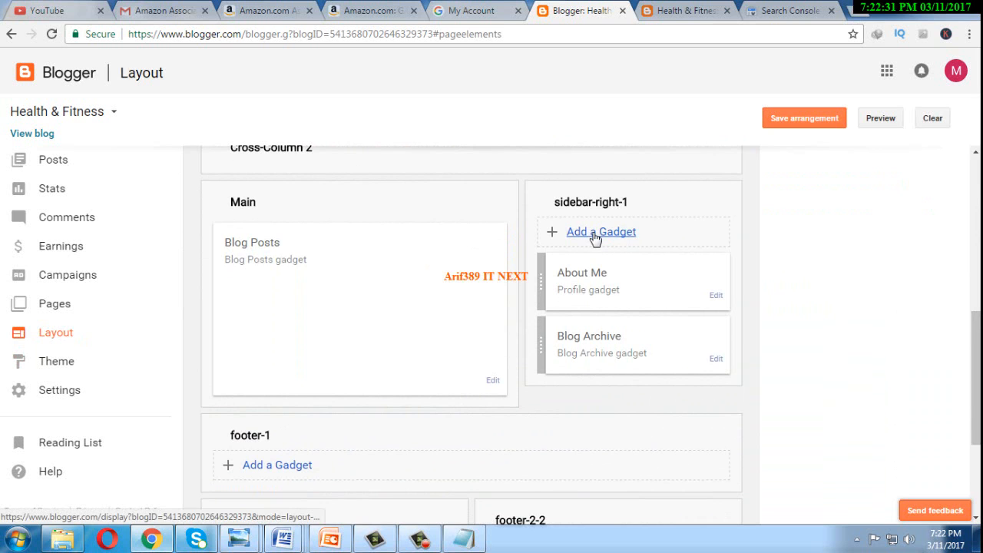
left_click_drag(969, 381, 973, 231)
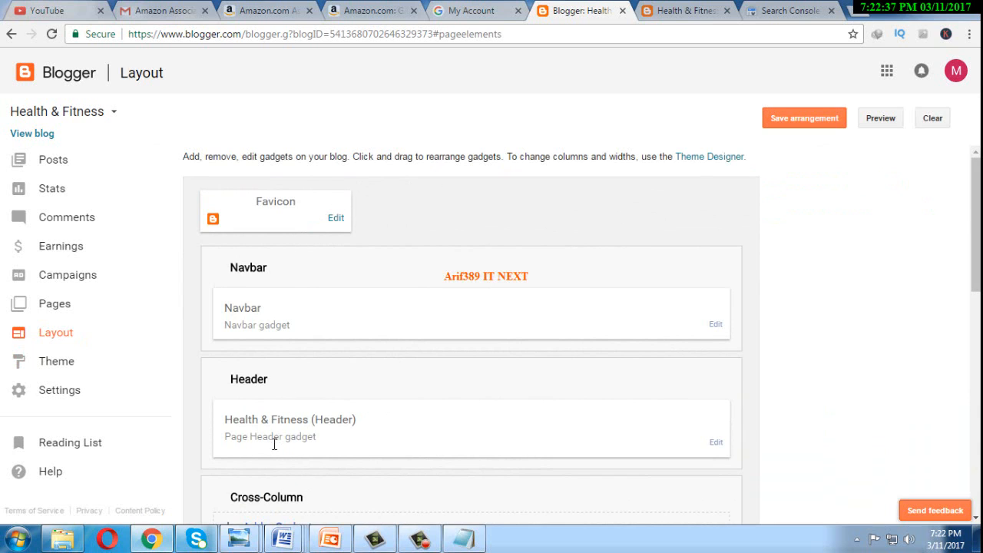
left_click(716, 325)
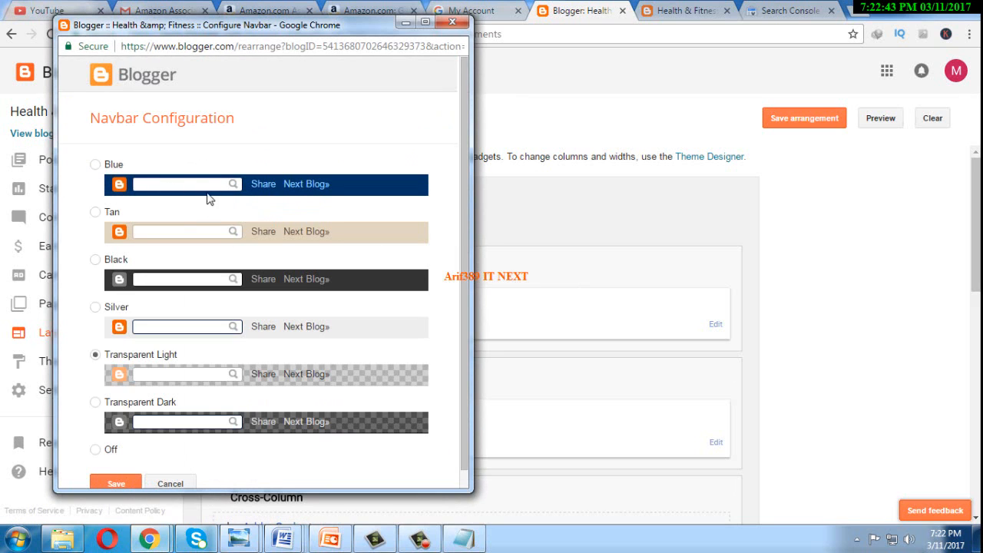
left_click(95, 164)
left_click(116, 483)
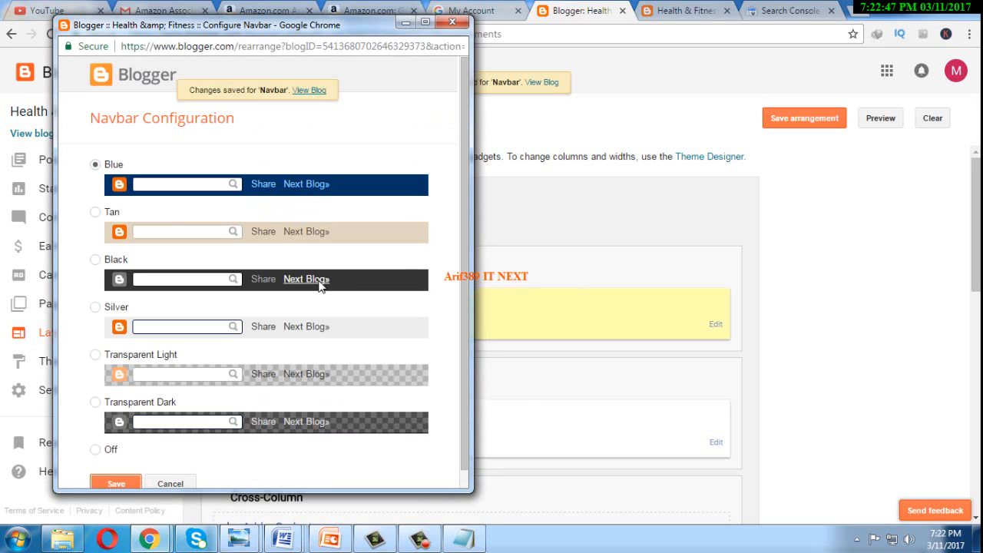
left_click(803, 124)
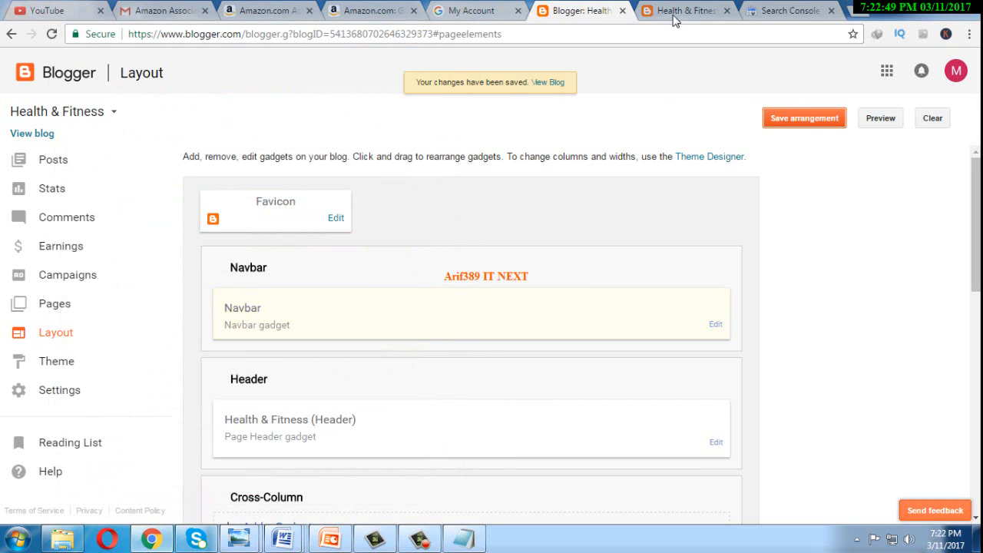
Step: Reload the live blog to check its navbar and return to the Blogger layout
left_click(676, 10)
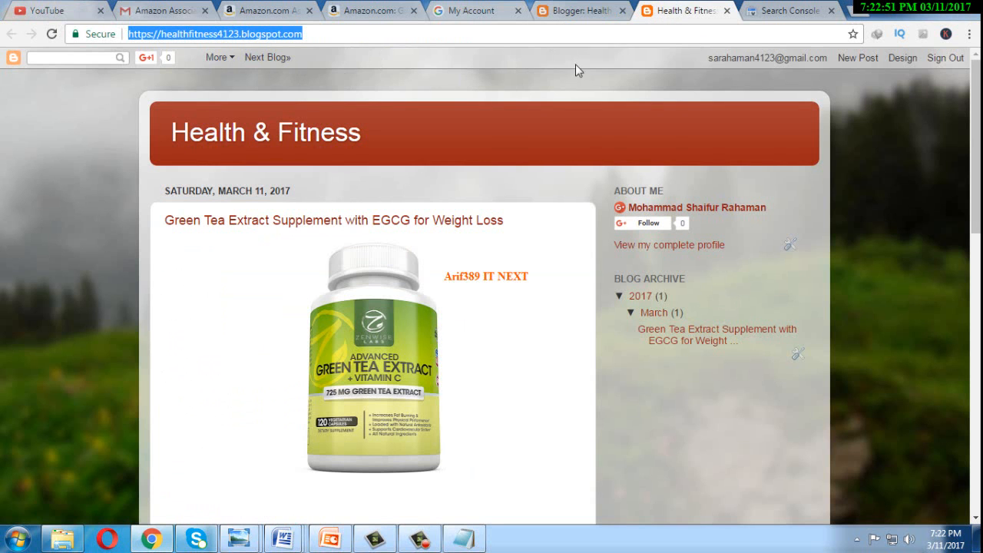
left_click(52, 33)
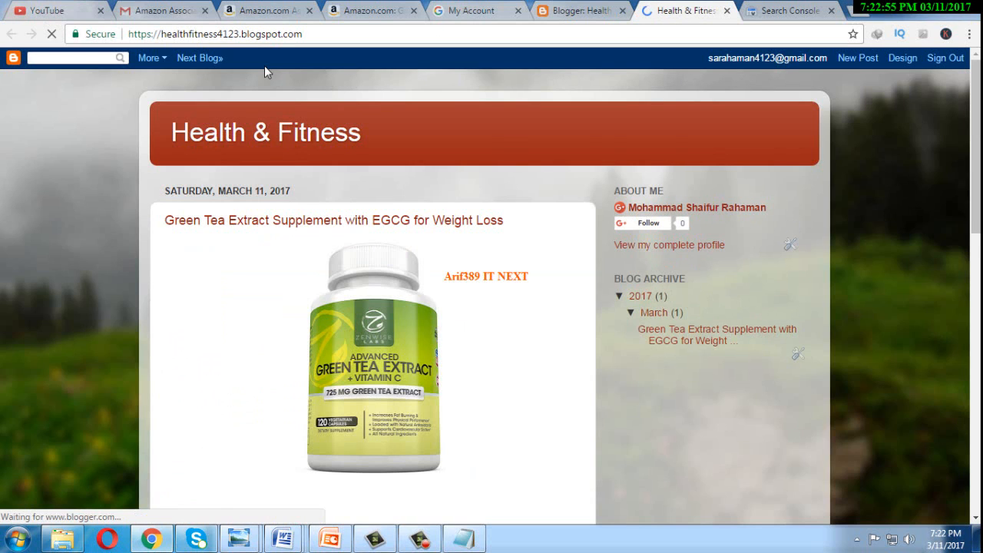
left_click(572, 12)
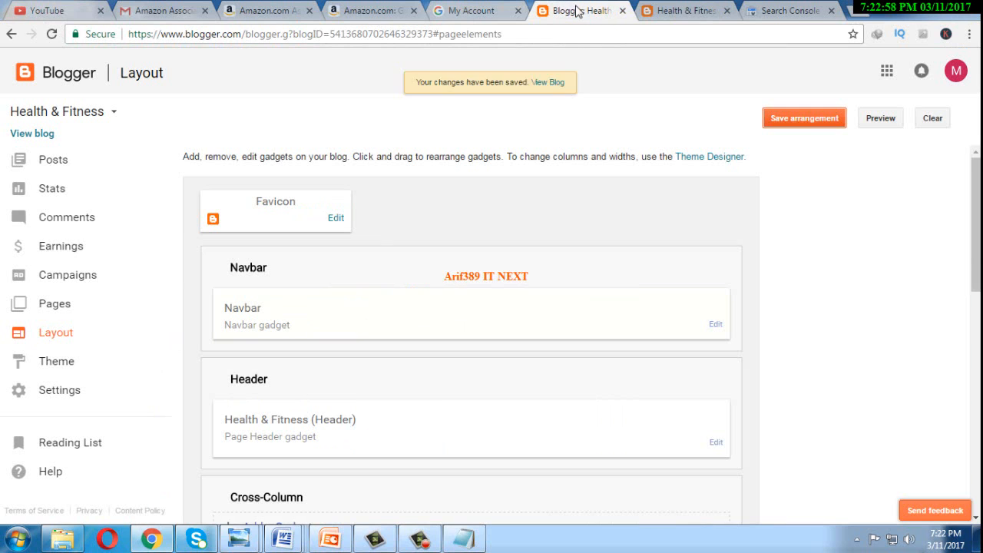
Step: Open the blog's current theme for customization in the Theme Designer
left_click(56, 363)
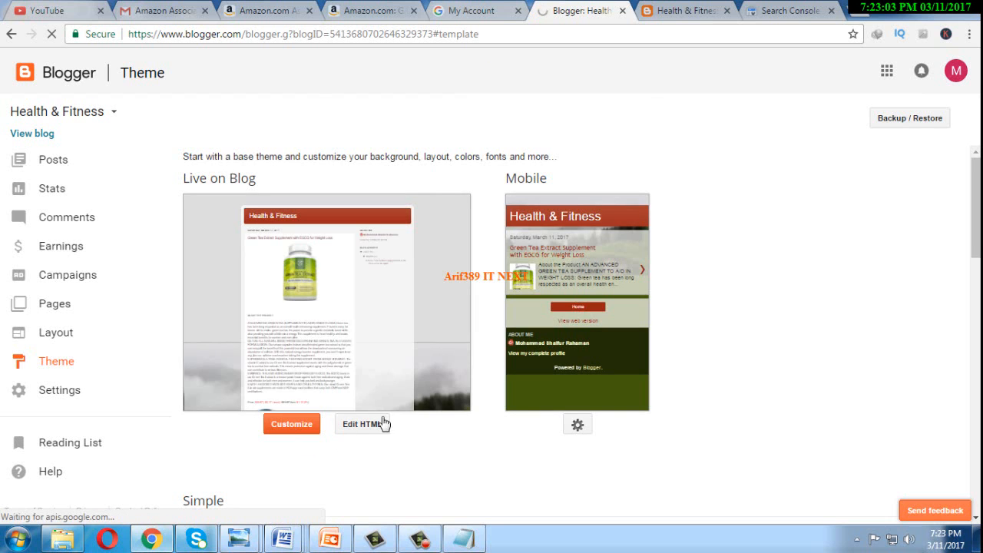
left_click(384, 424)
left_click(546, 119)
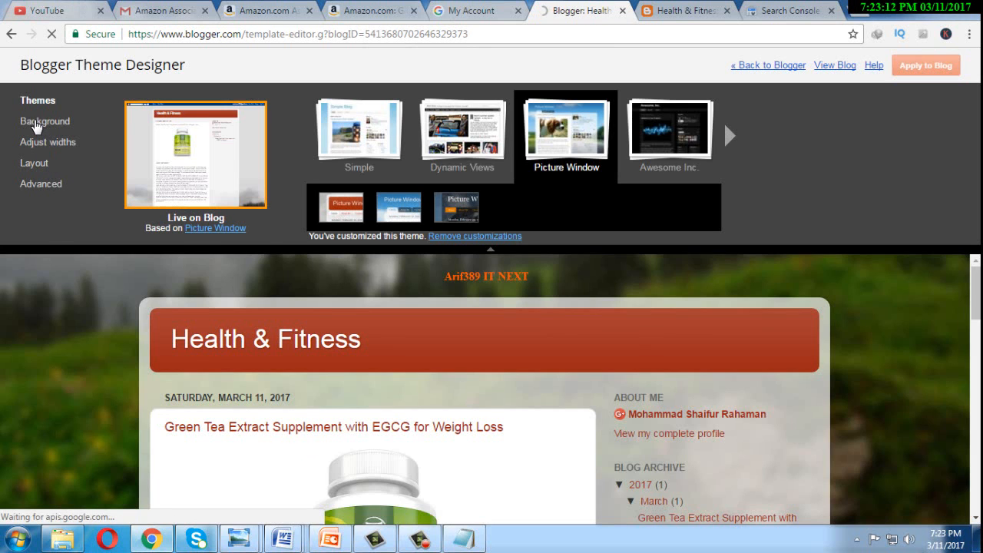
Step: Set the page text color to black (#000000) in the advanced theme settings and check the post text in the preview
left_click(34, 122)
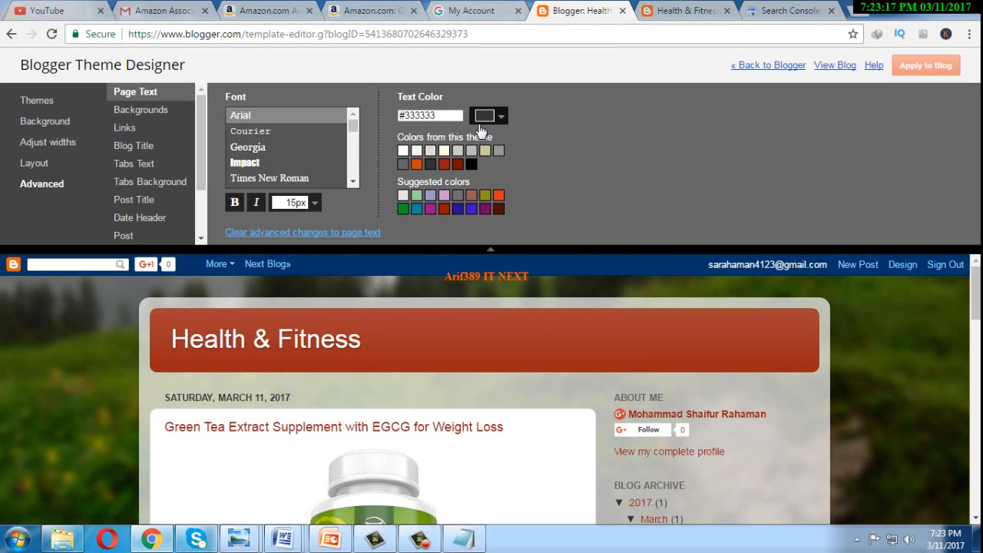
scroll(473, 323, "down", 2)
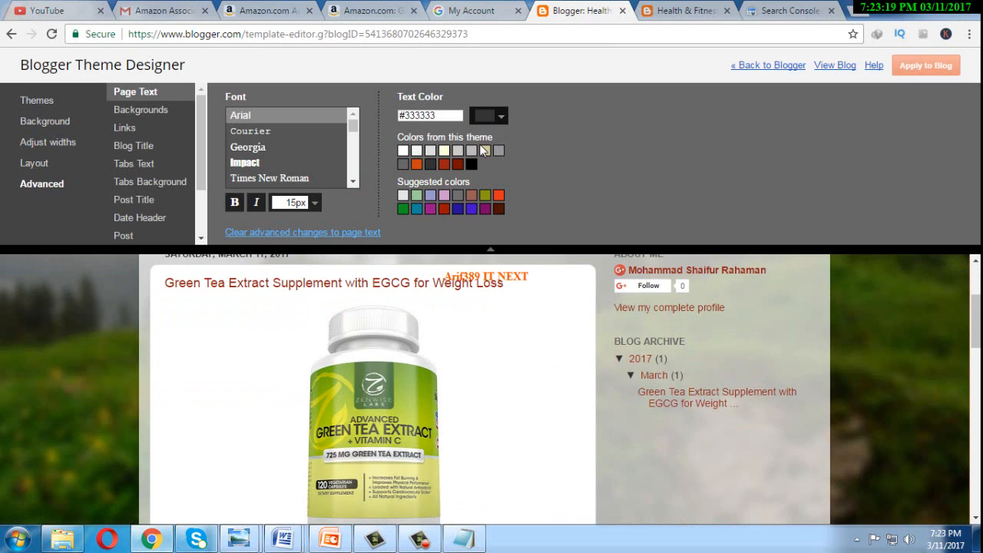
left_click(472, 163)
scroll(497, 345, "down", 5)
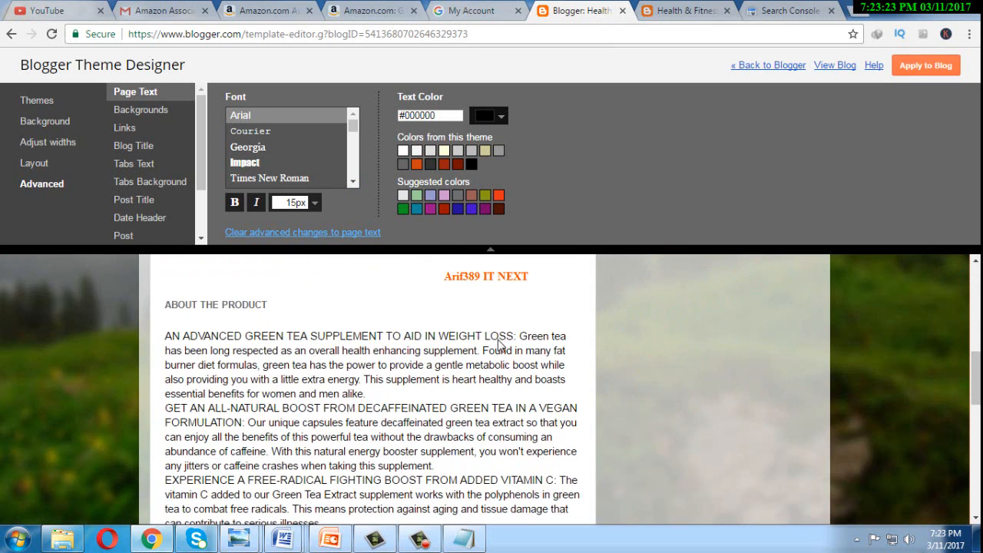
Step: Set the header background color to green (#119922) in the advanced backgrounds settings
left_click(136, 111)
scroll(347, 384, "up", 6)
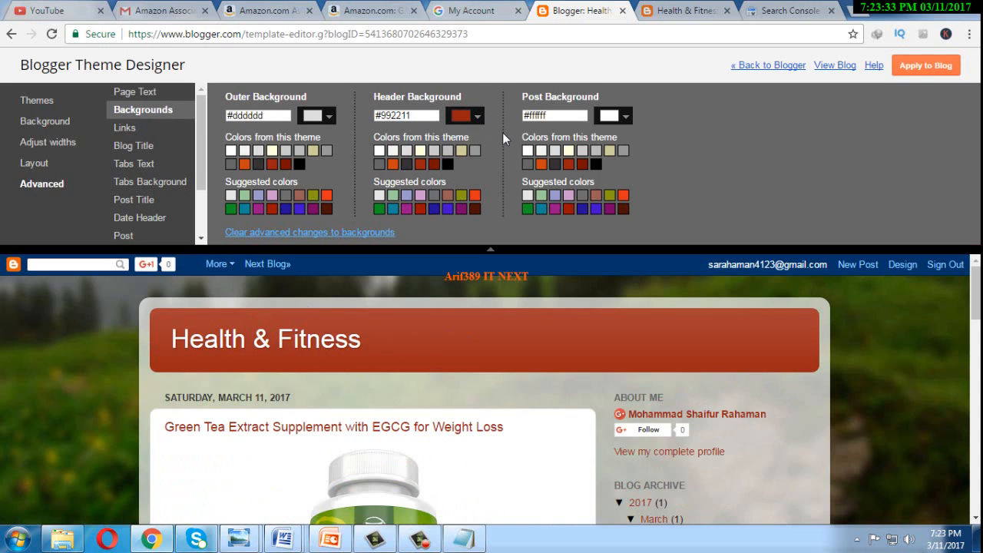
left_click(380, 210)
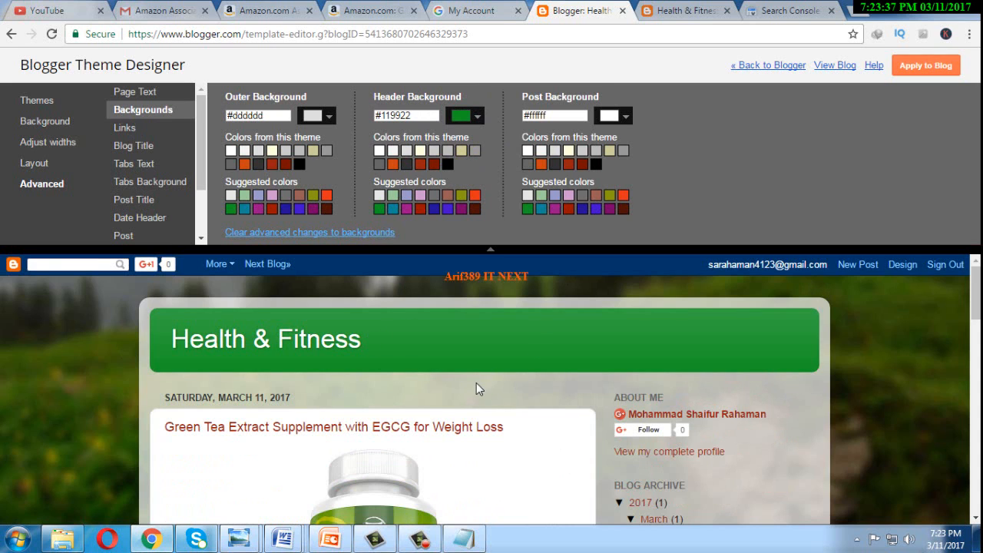
Step: Try the greens #99cc99 and #b6d7a8 as the post background, and set it to pale yellow #fff2cc
scroll(476, 383, "down", 1)
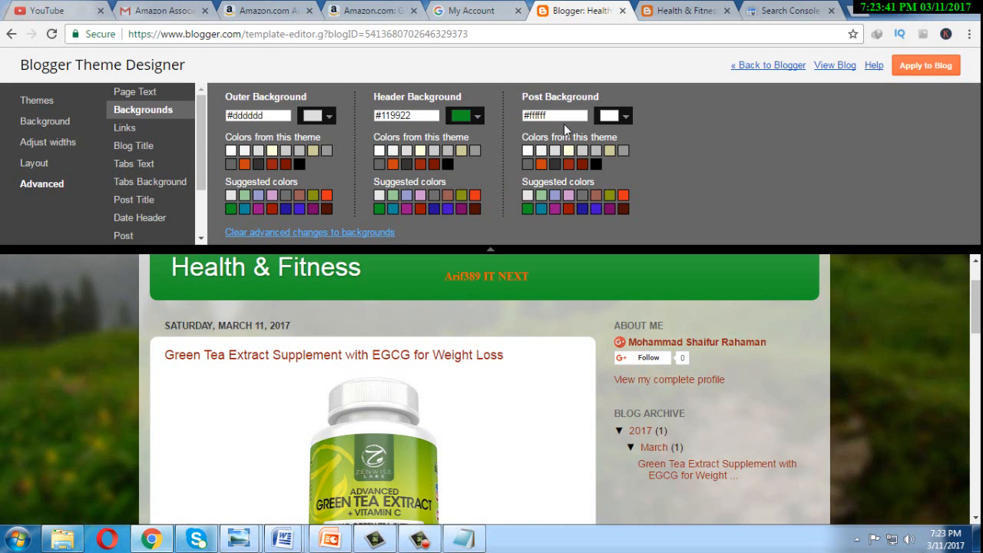
scroll(504, 421, "down", 1)
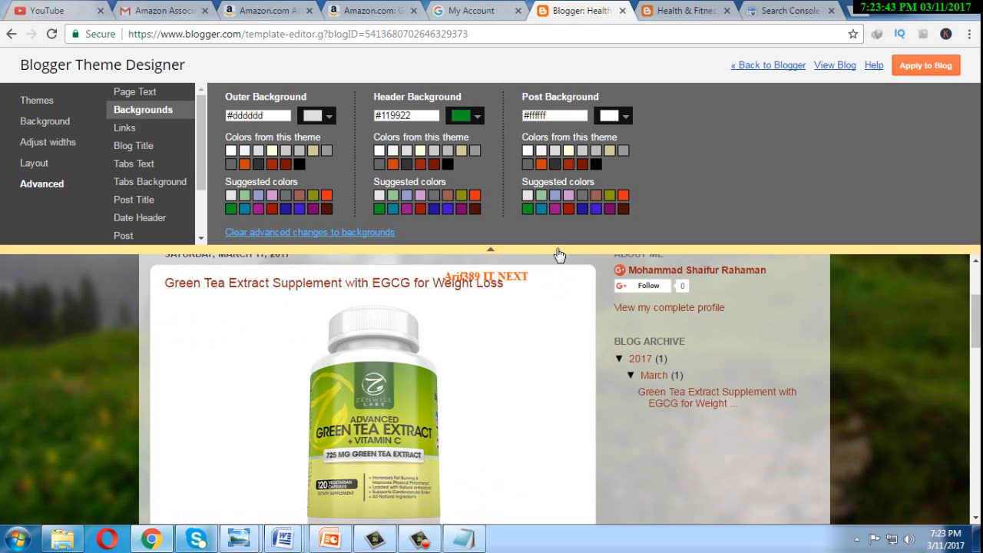
left_click(543, 196)
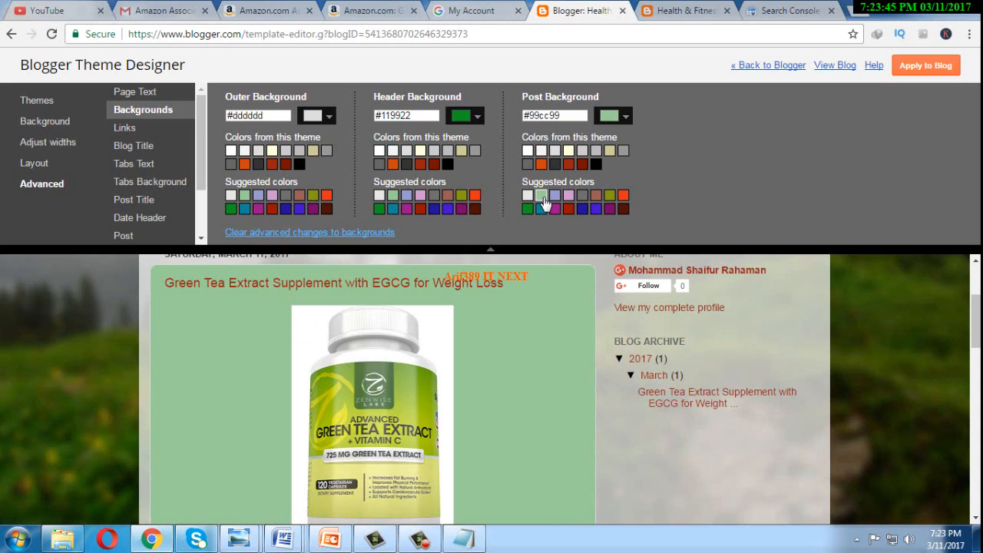
left_click(626, 118)
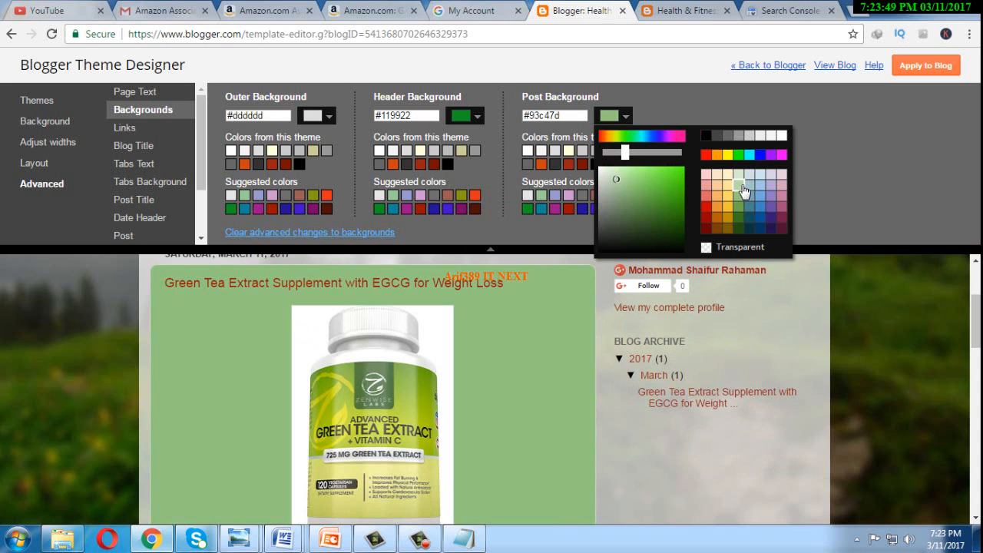
left_click(740, 188)
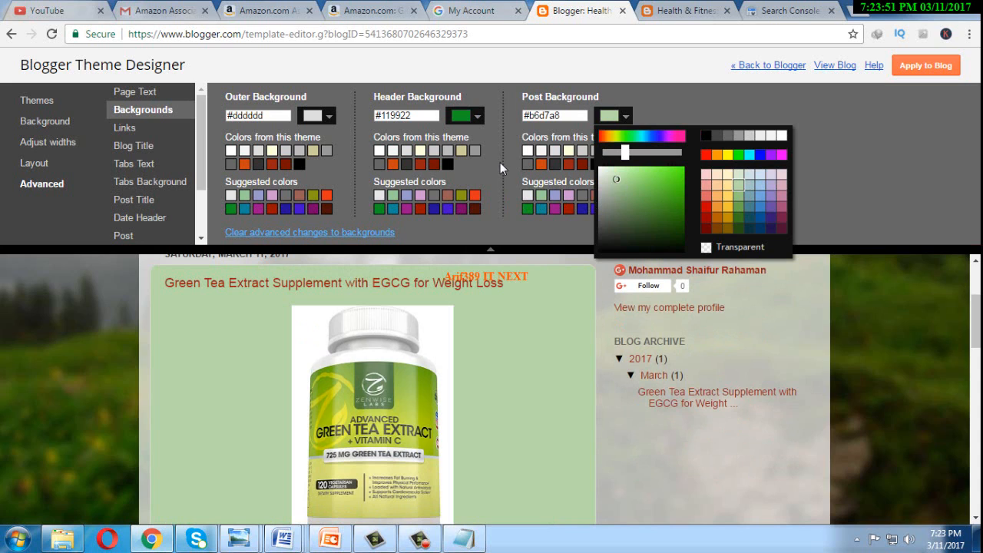
left_click(729, 186)
left_click(732, 176)
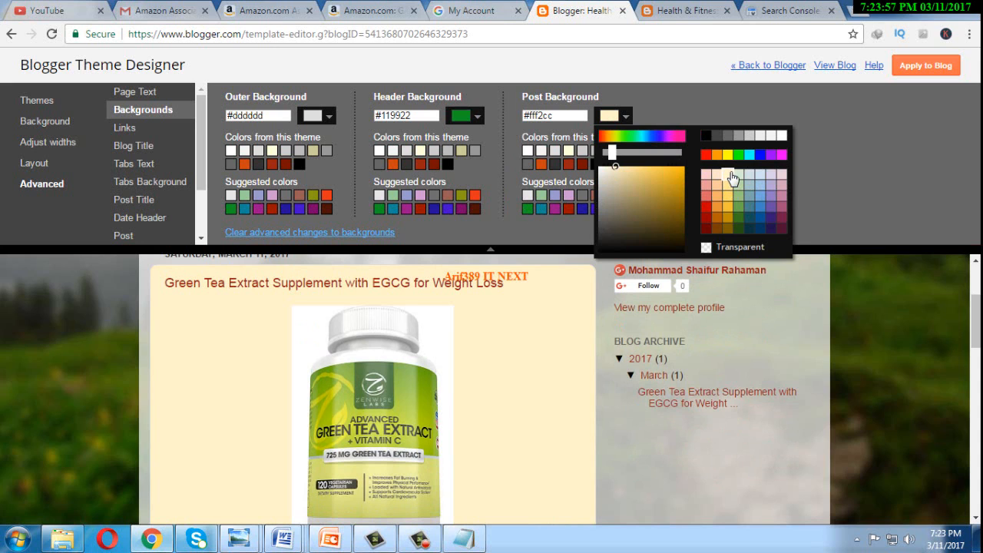
scroll(538, 361, "up", 2)
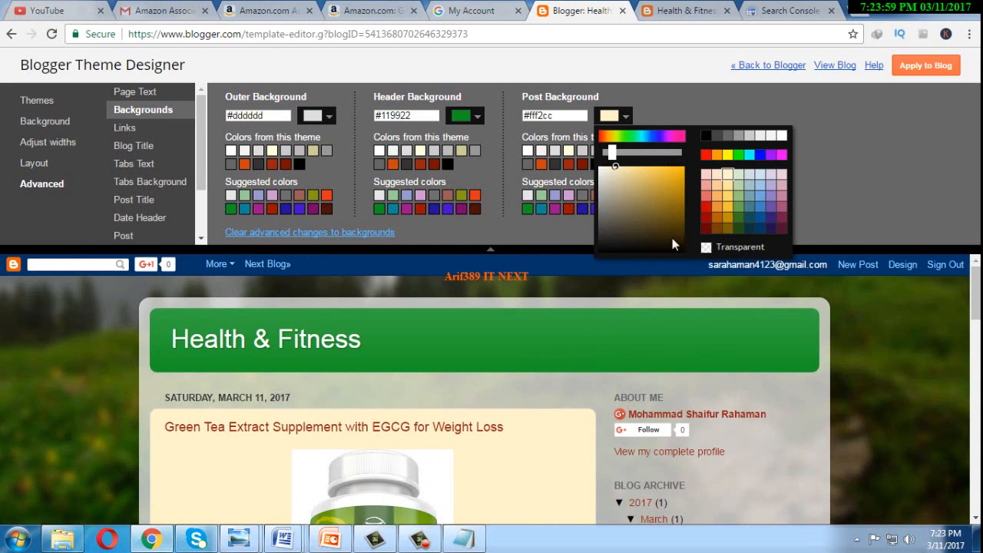
Step: Set the post background to light green #b6d7a8 and the outer background to orange #cc4411 in the advanced backgrounds settings
left_click(740, 185)
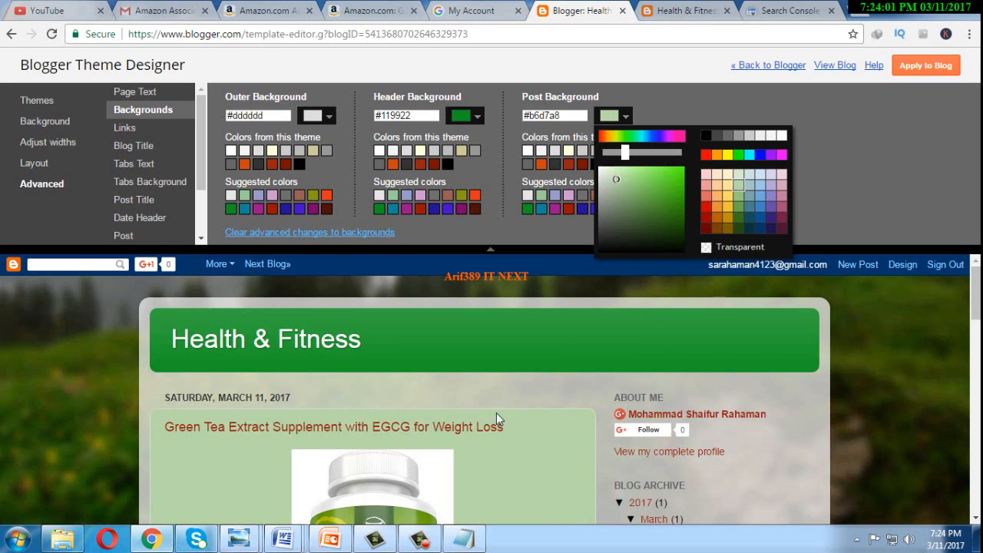
scroll(496, 415, "down", 3)
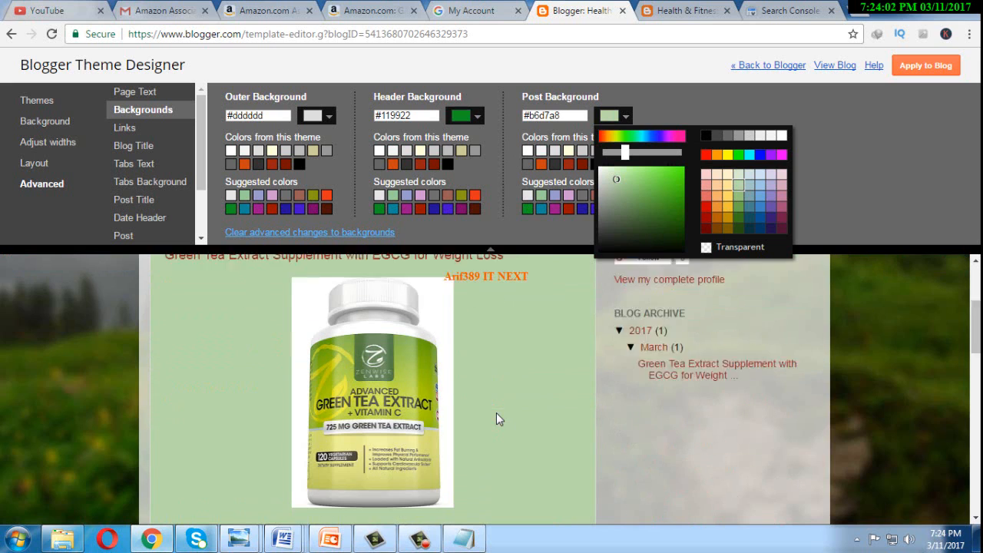
left_click(245, 164)
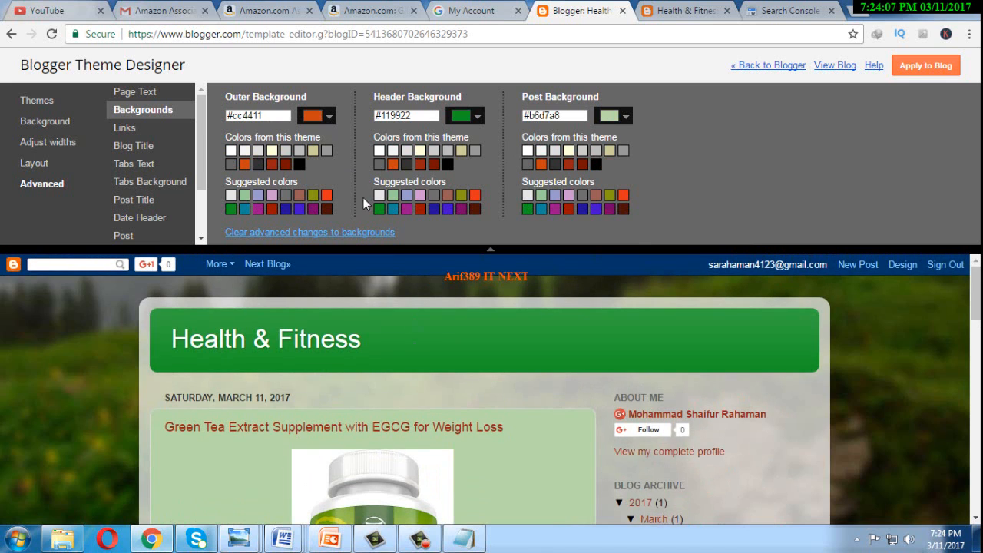
Step: In the advanced links settings, set the link color to #cc4411, visited color to #084c11 and hover color to #119922
left_click(127, 128)
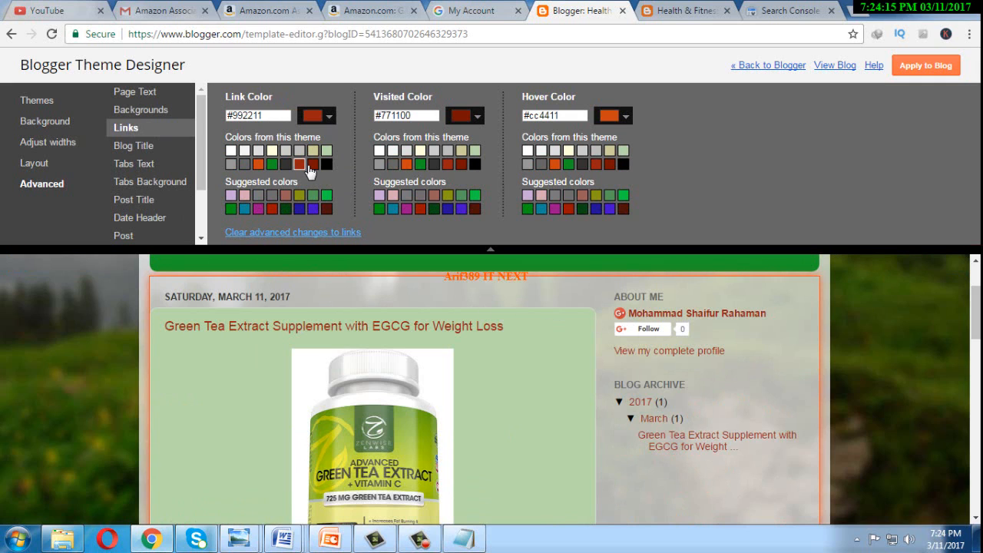
left_click(258, 164)
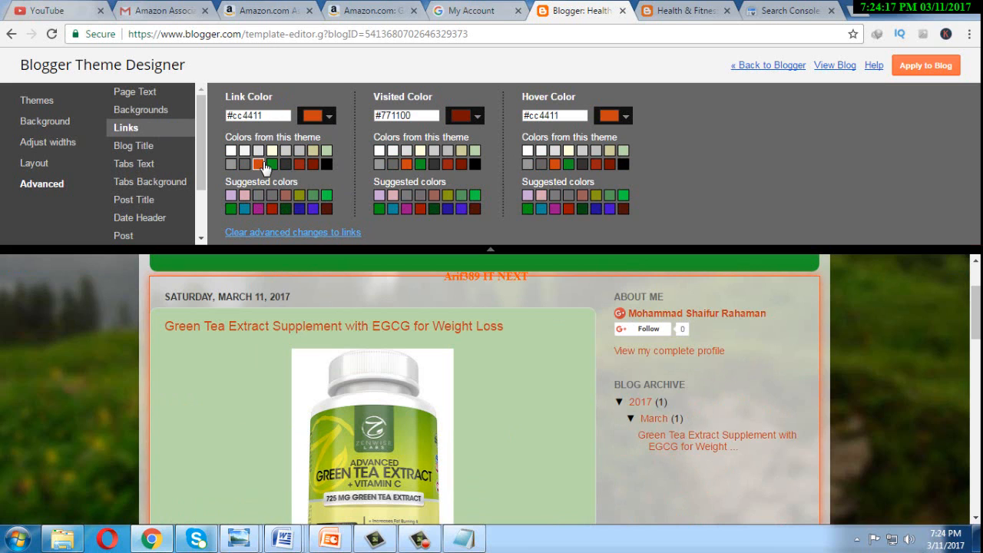
left_click(435, 212)
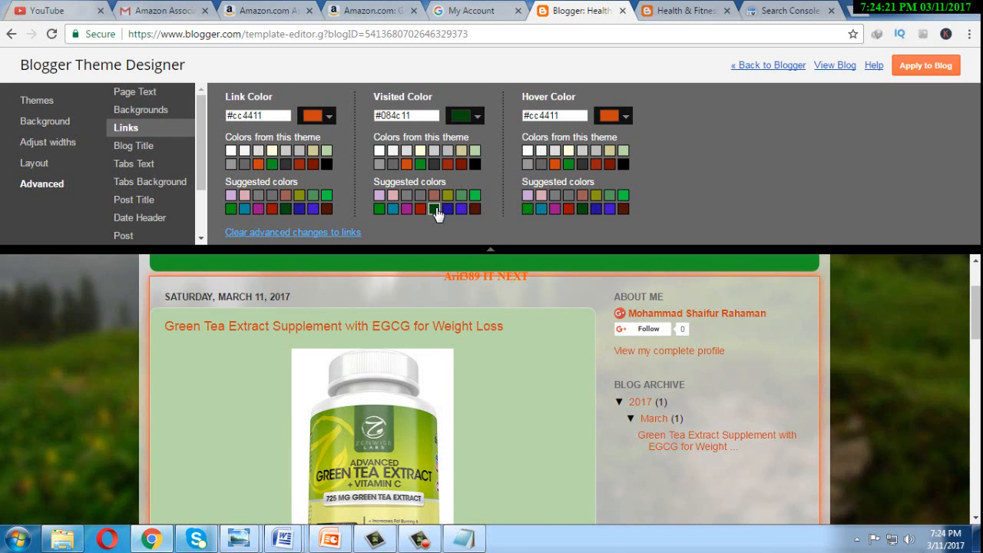
left_click(569, 164)
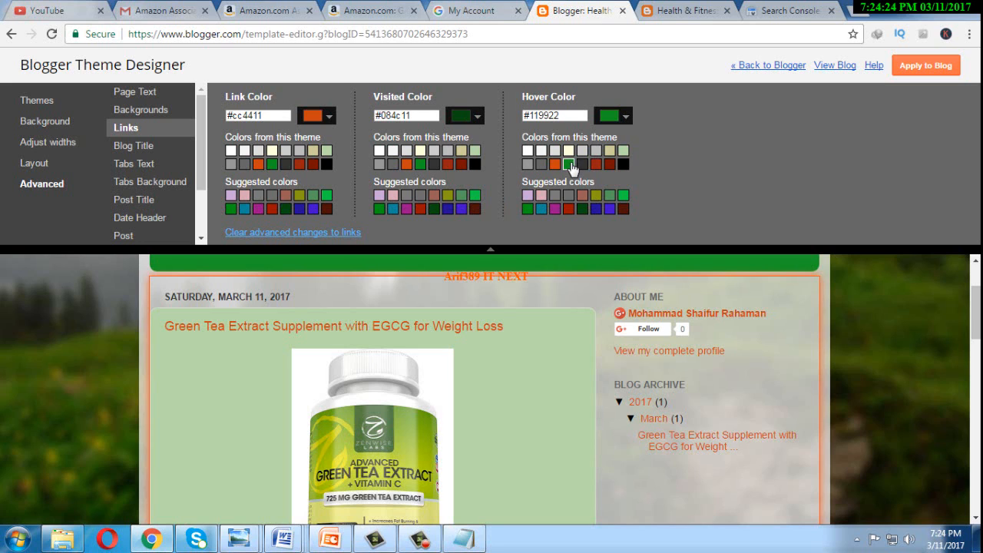
Step: Change the link color to green #119922 and the visited link color to blue #0000ff
left_click(330, 120)
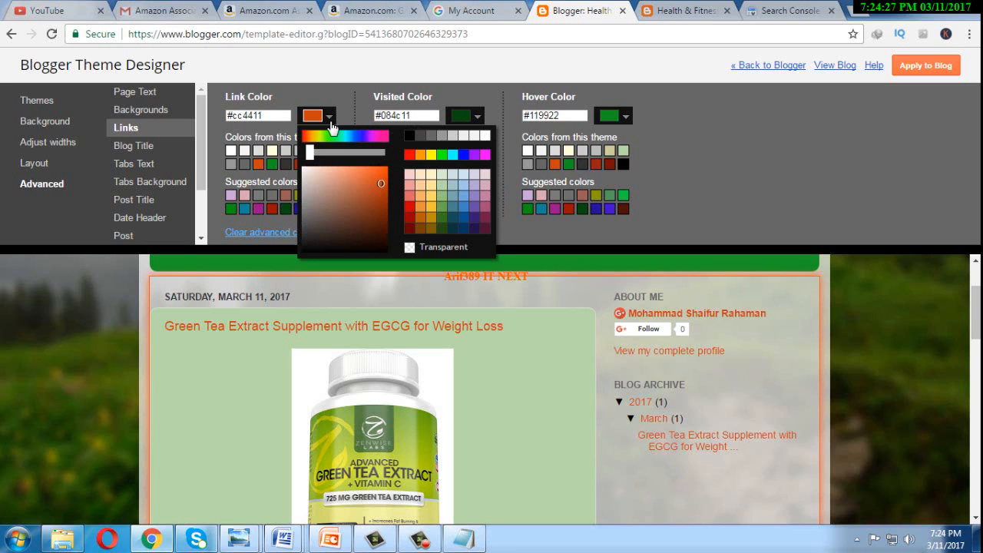
left_click(276, 165)
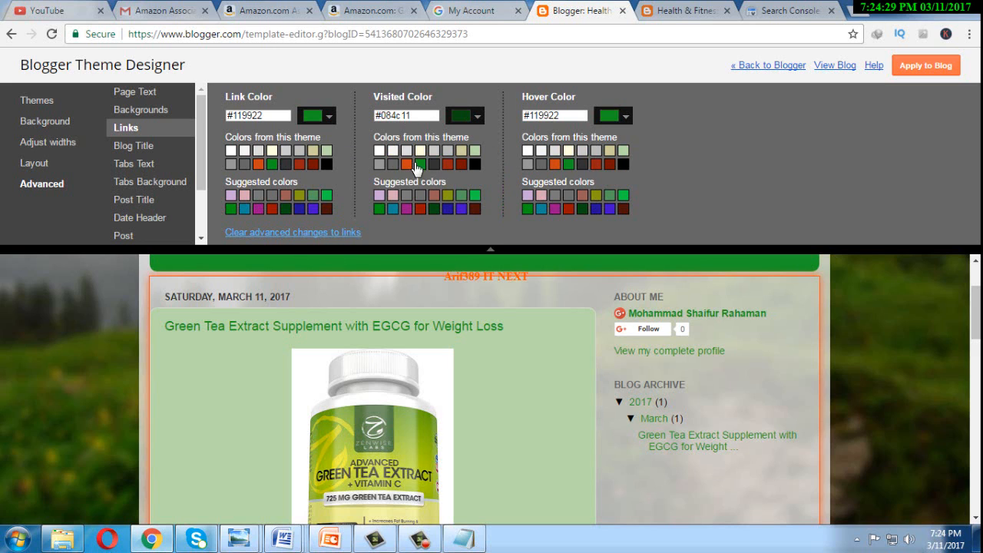
left_click(477, 118)
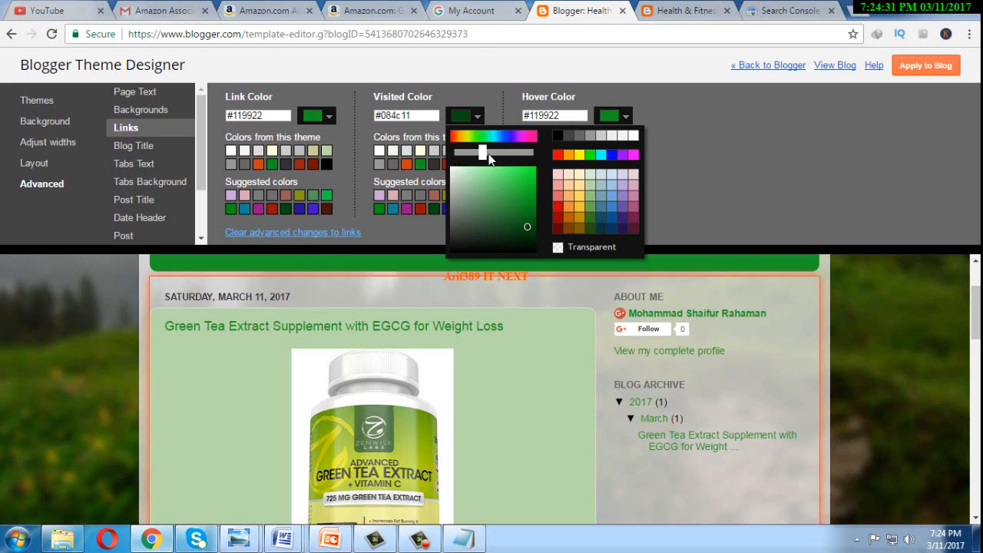
left_click(612, 156)
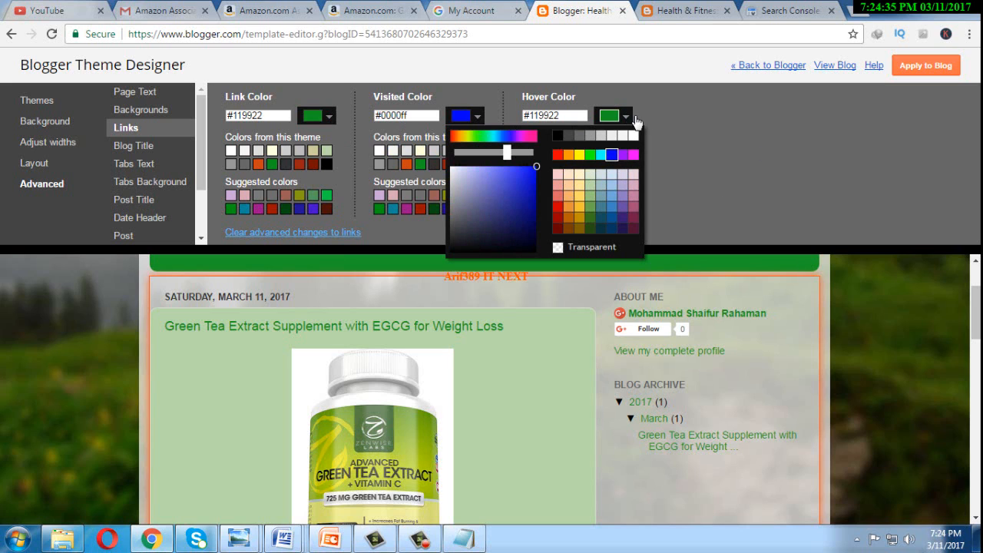
left_click(626, 117)
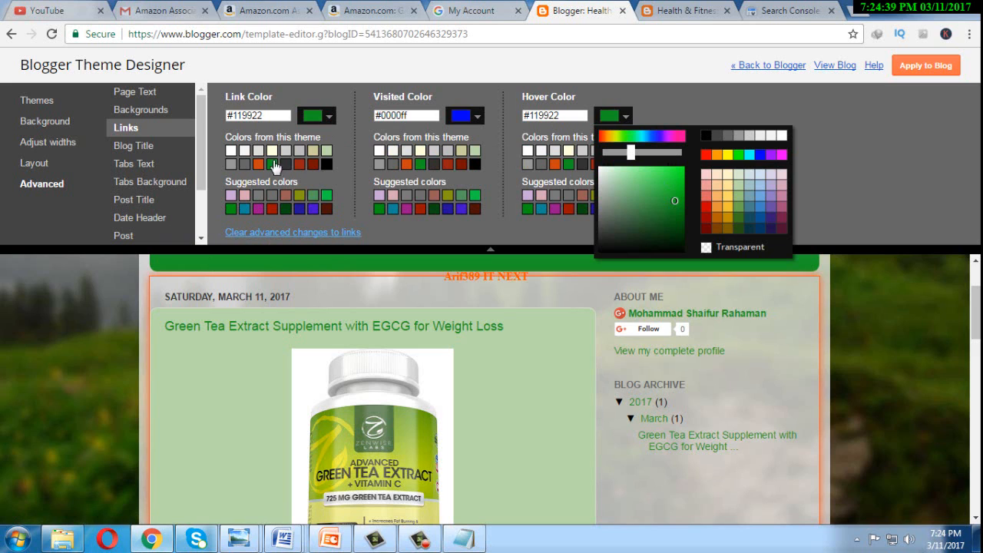
Step: Try red #ff0000 and orange #cc4411 as the link color, and set it to dark red #cc0000
left_click(329, 117)
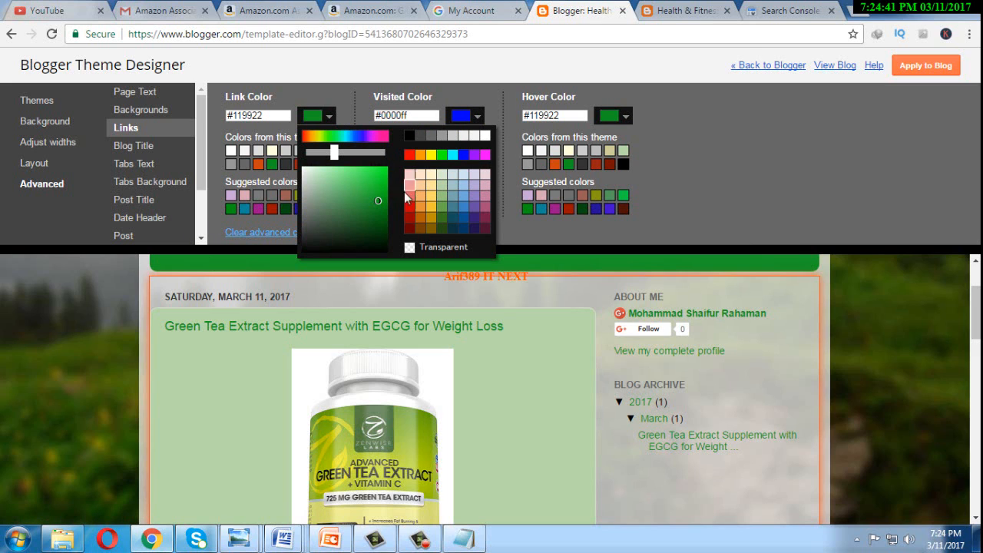
left_click(408, 154)
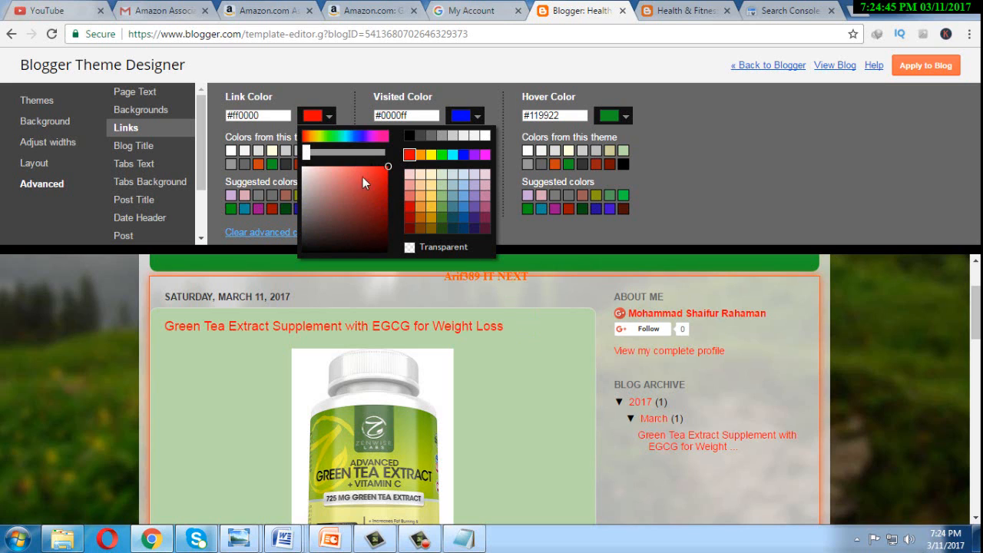
left_click(259, 163)
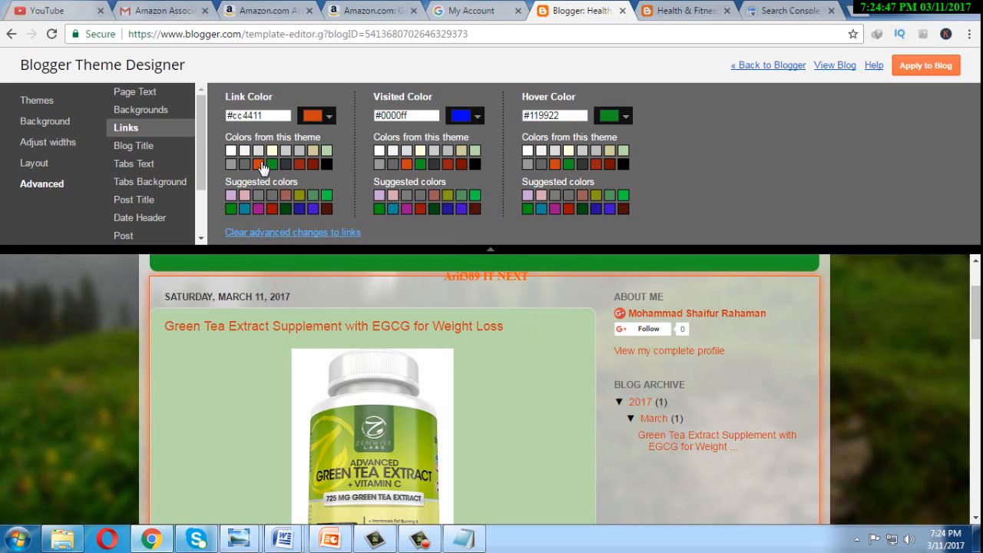
left_click(330, 118)
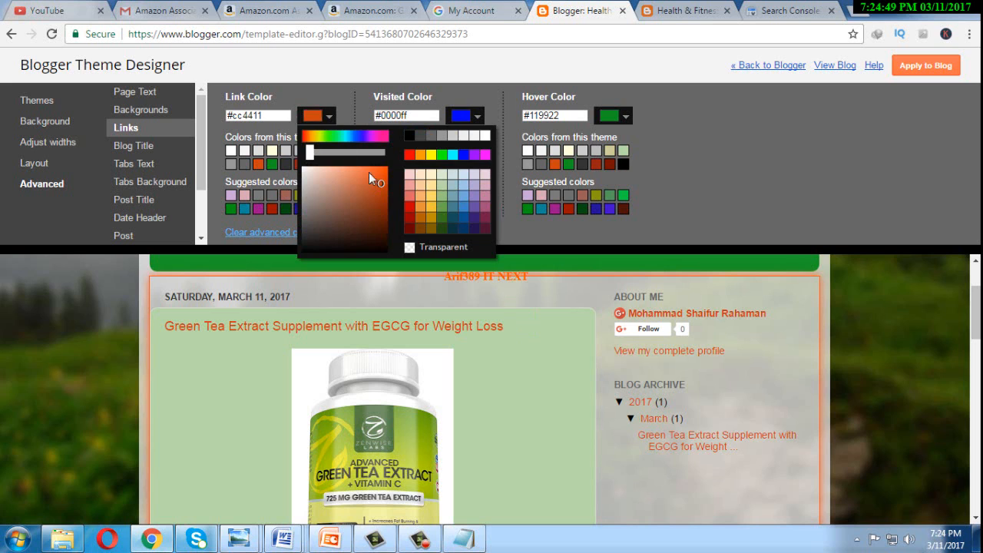
left_click(409, 206)
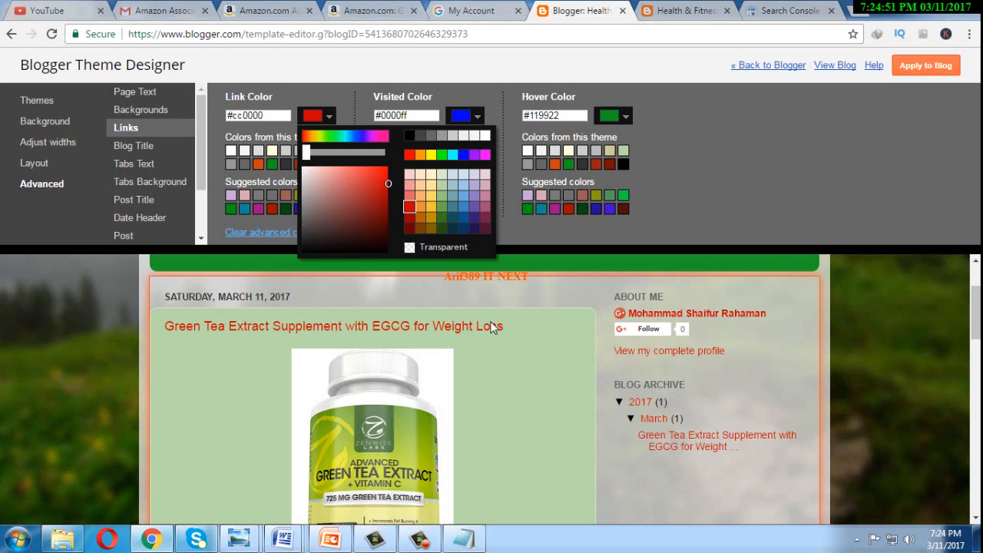
Step: Try blue #0000ff for the blog title, return its text color to white #ffffff, and set the font size to 42px
left_click(133, 147)
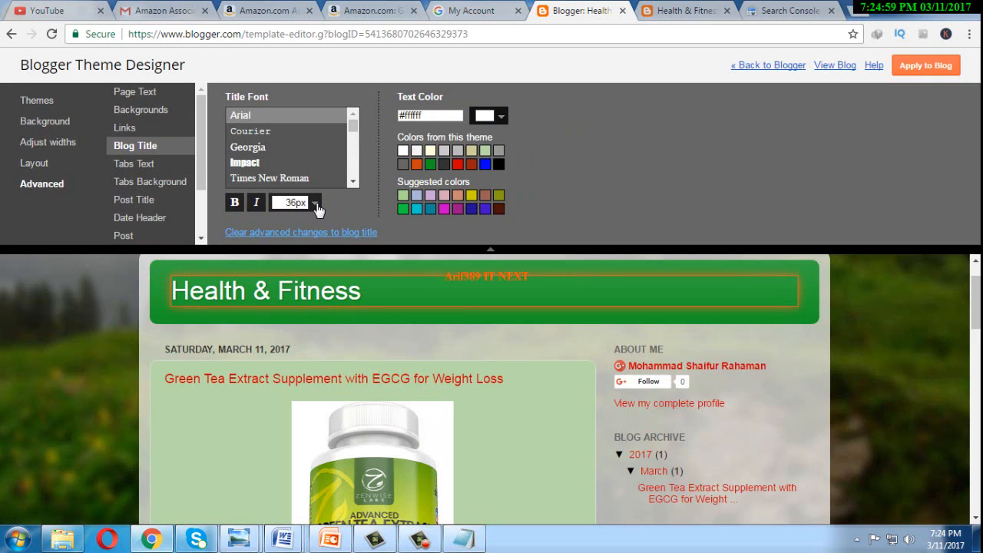
left_click(486, 164)
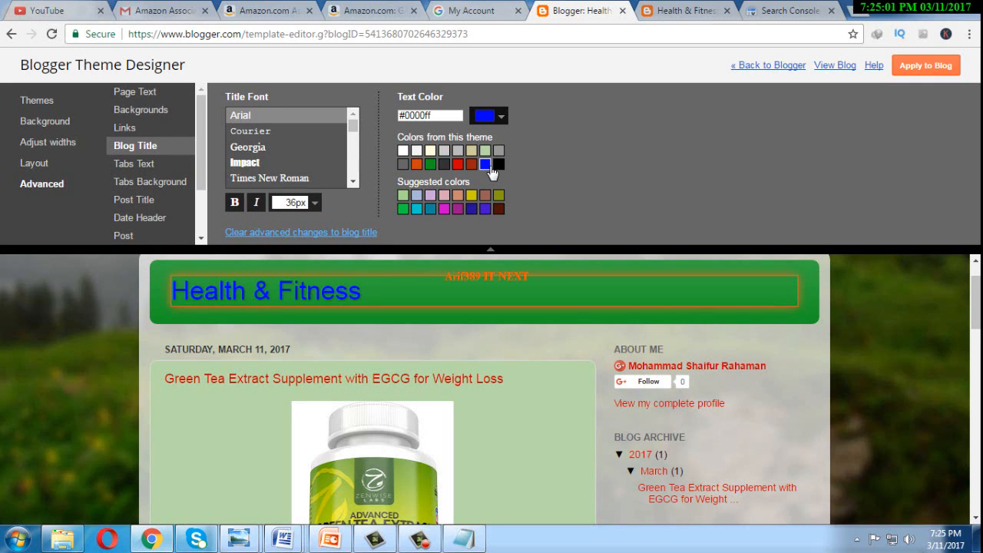
left_click(405, 150)
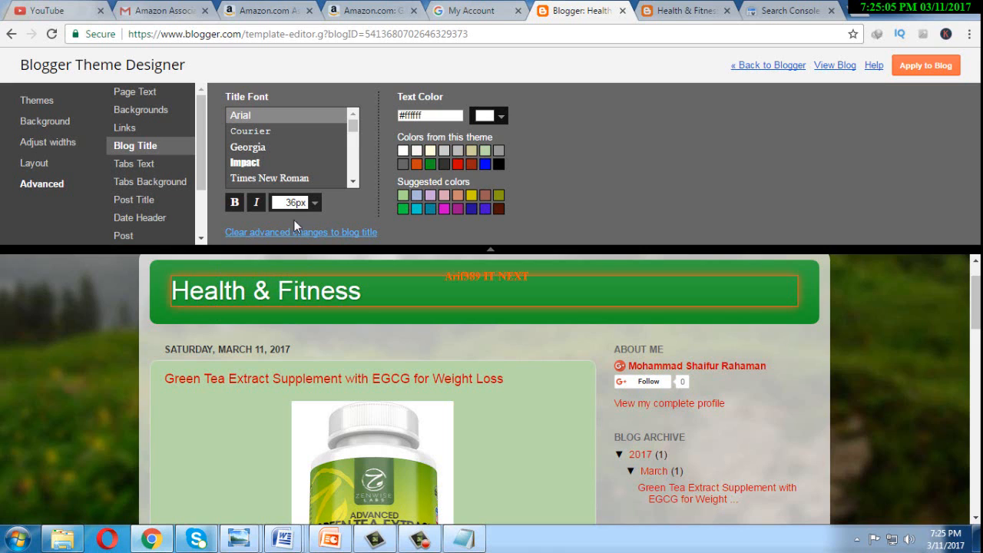
left_click(313, 206)
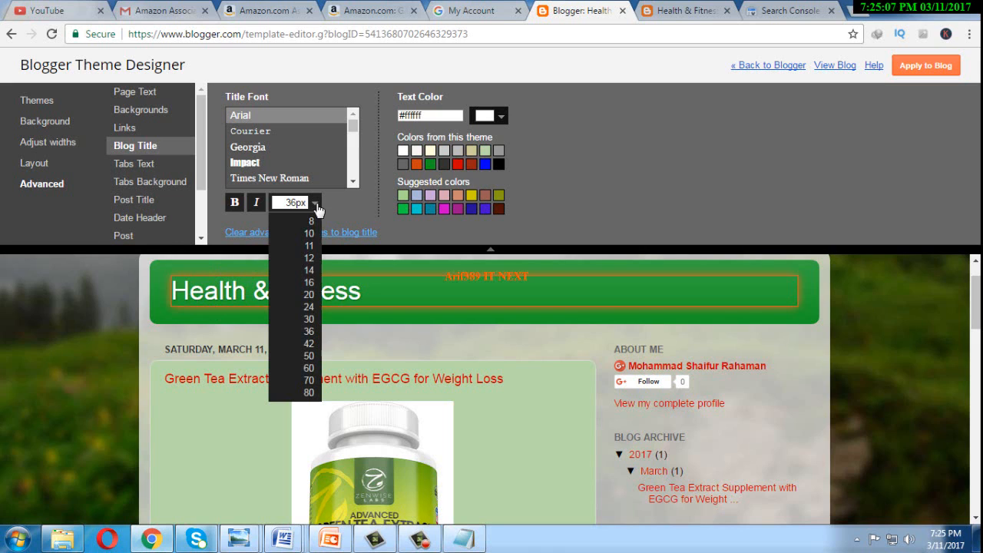
left_click(309, 343)
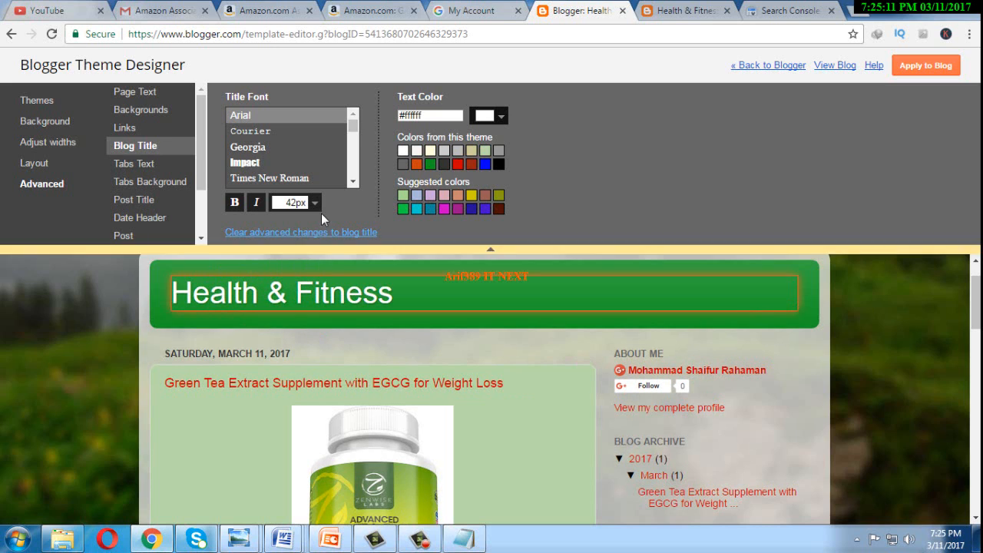
Step: Look through the tabs and post title settings, and set the date header text color to red #cc0000
left_click(137, 166)
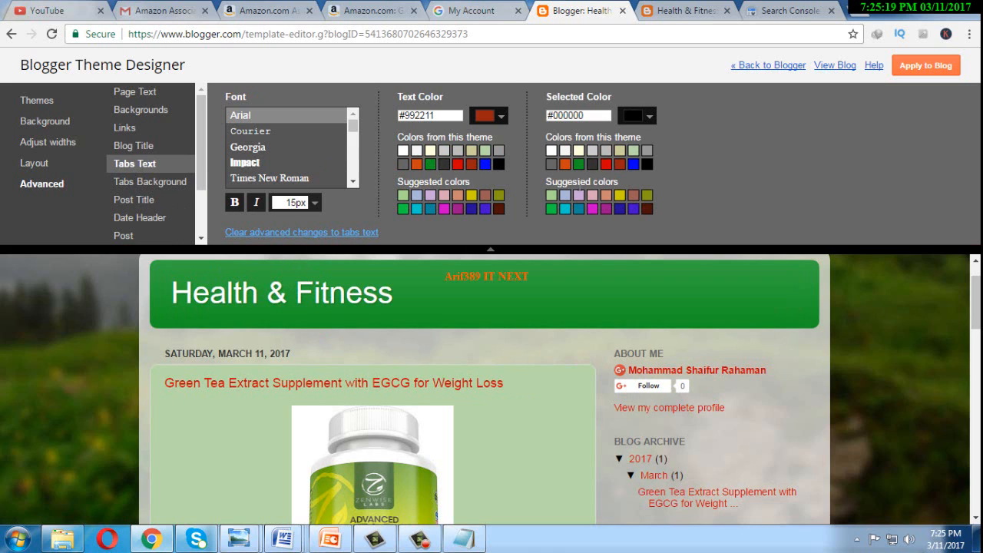
left_click(145, 185)
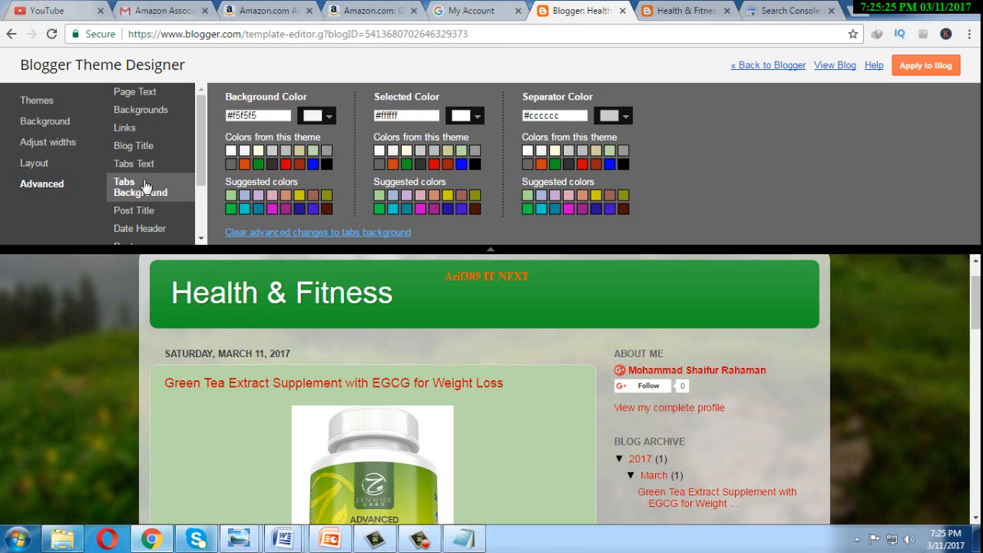
scroll(398, 303, "down", 1)
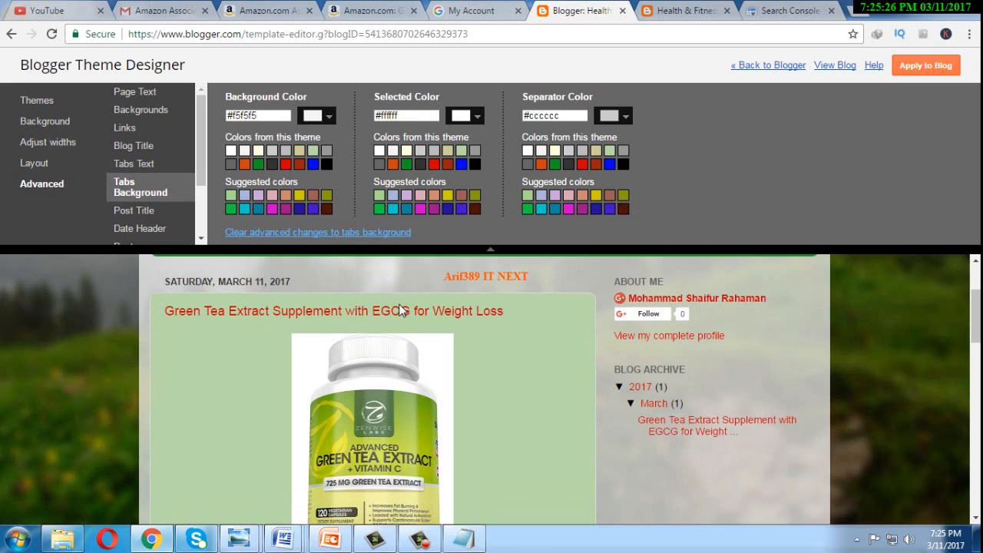
left_click(141, 219)
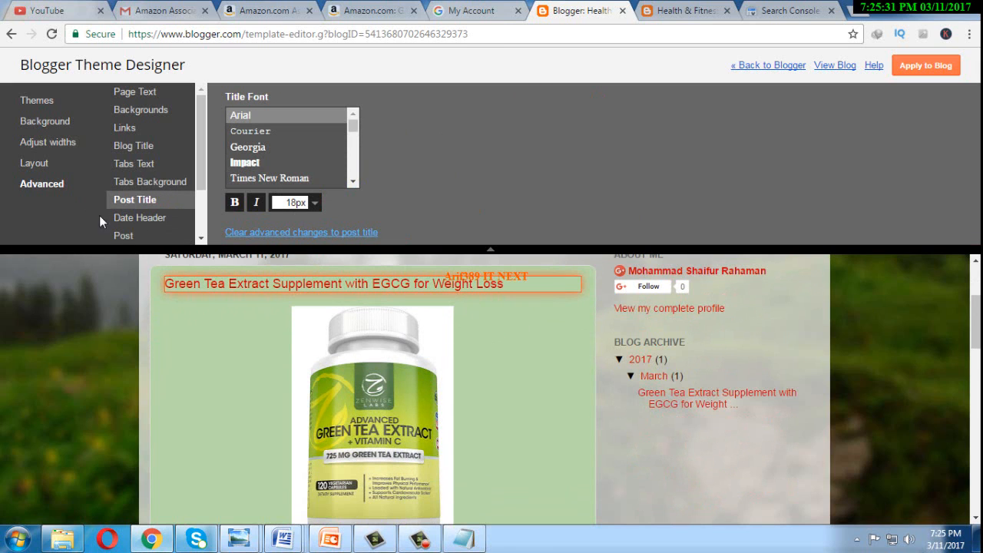
left_click(141, 219)
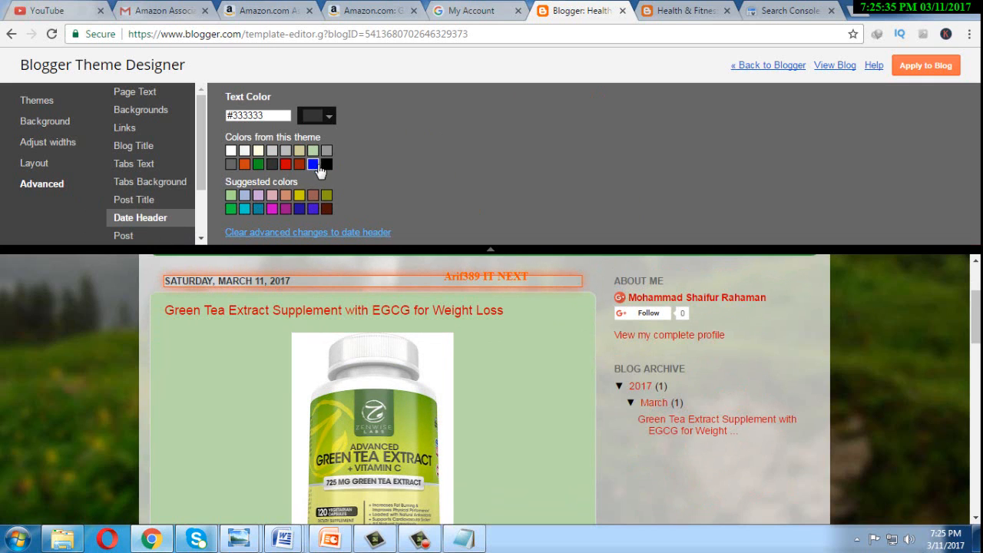
left_click(244, 164)
left_click(285, 164)
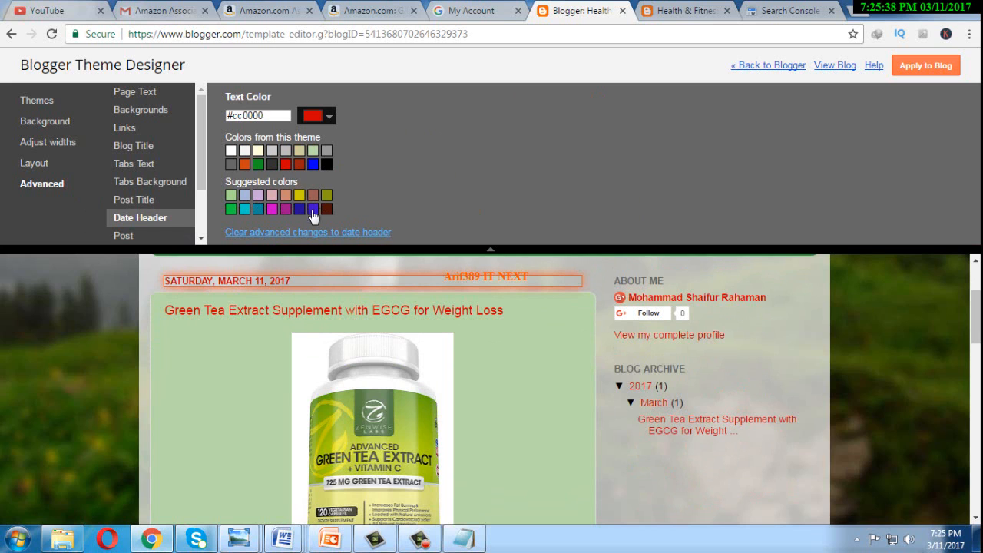
Step: Set the post footer text color to blue #0000ff, try #cccc00 and blue for the post border, and make it green #119922
left_click(125, 235)
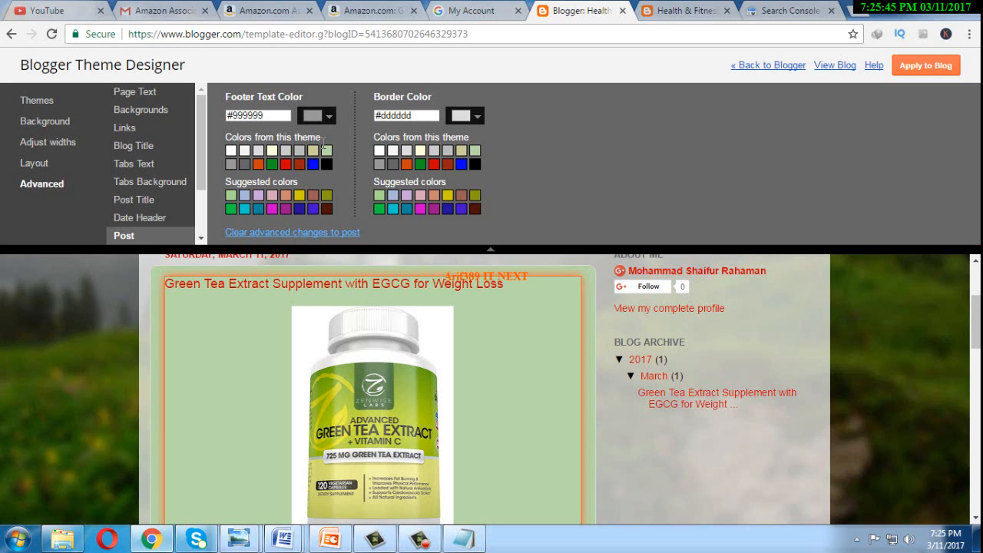
left_click(315, 165)
scroll(506, 419, "down", 10)
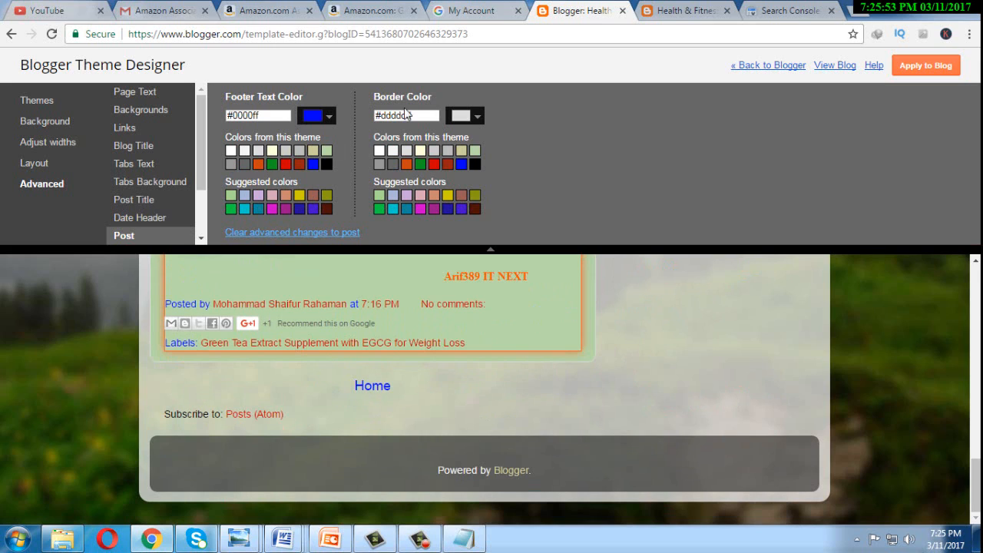
left_click(448, 196)
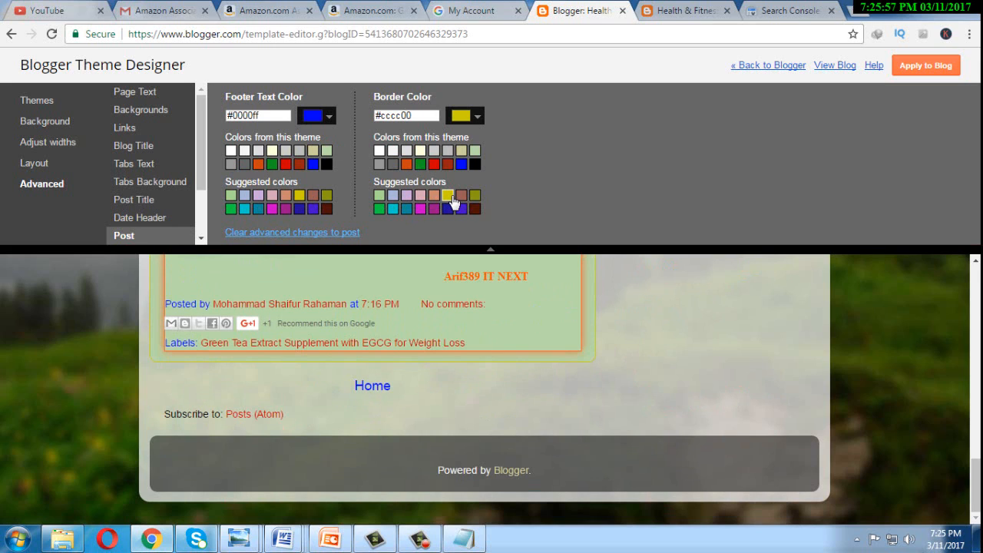
left_click(461, 165)
left_click(420, 163)
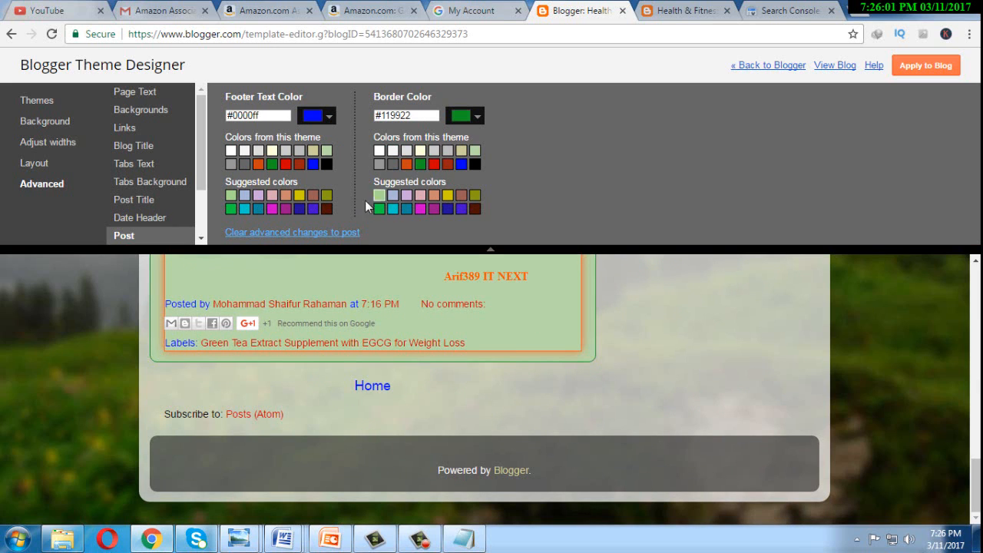
Step: Set the gadget title color to blue #0000ff in the advanced gadgets settings
left_click_drag(200, 158, 202, 199)
left_click(132, 182)
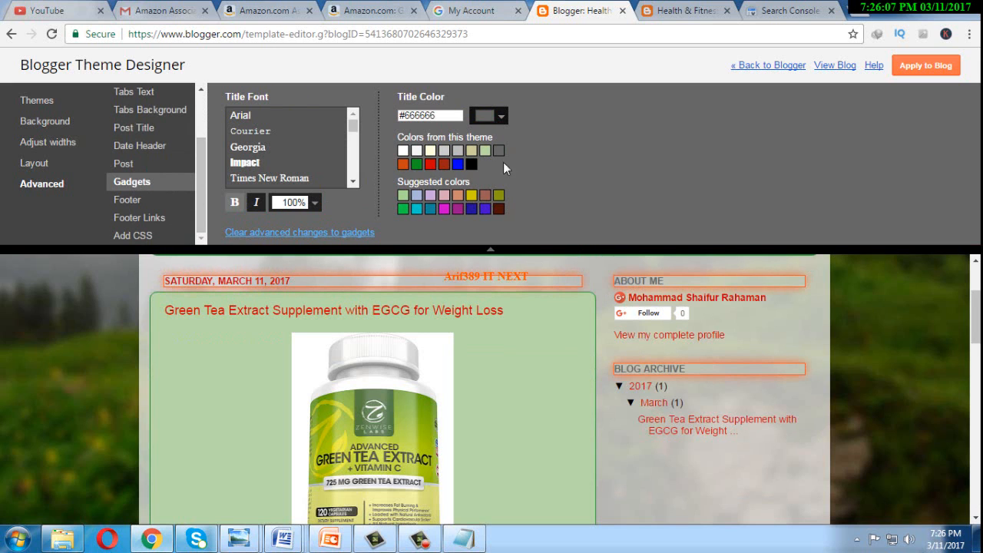
left_click(459, 165)
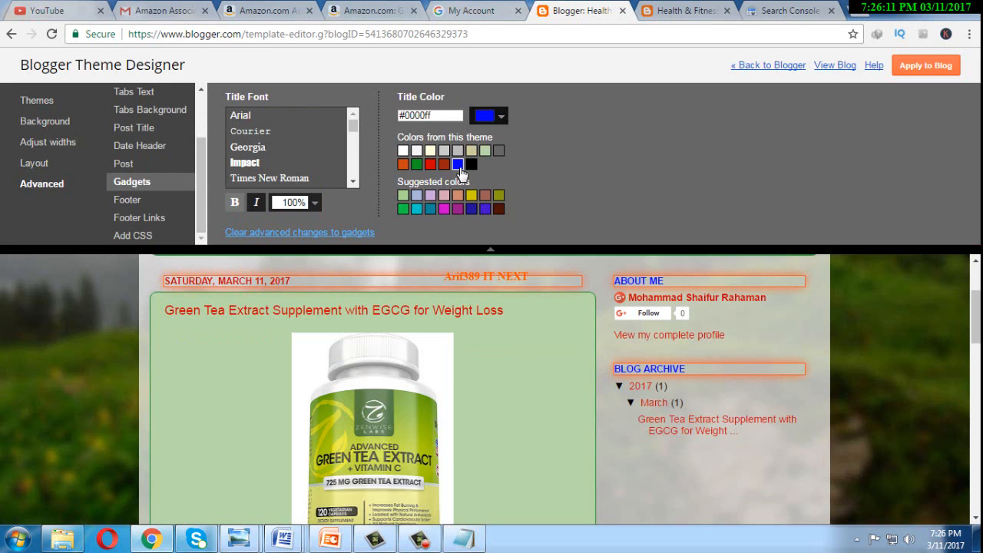
Step: Try blue #0000ff, red and yellow #cccc00 for the footer text, and make it light green #a5d790
left_click(120, 202)
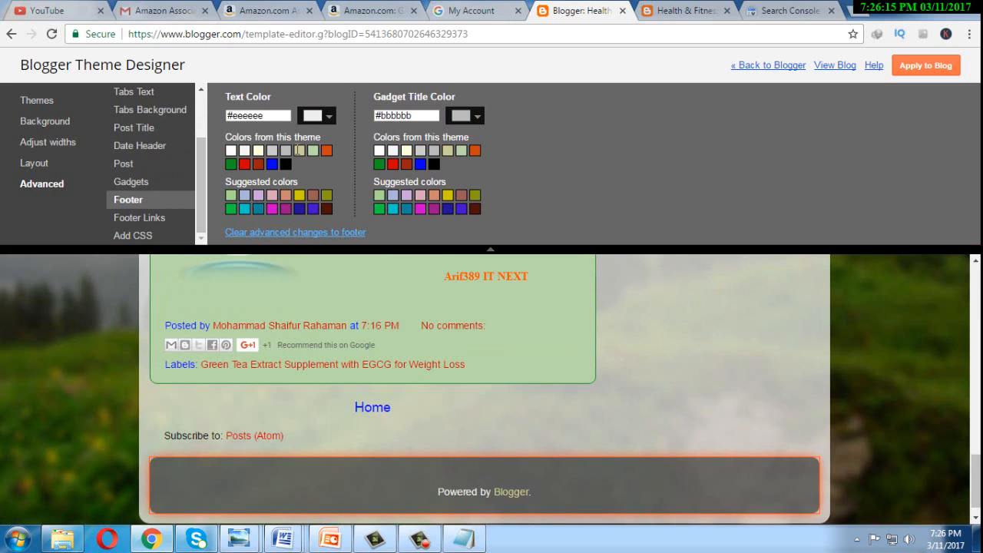
left_click(273, 164)
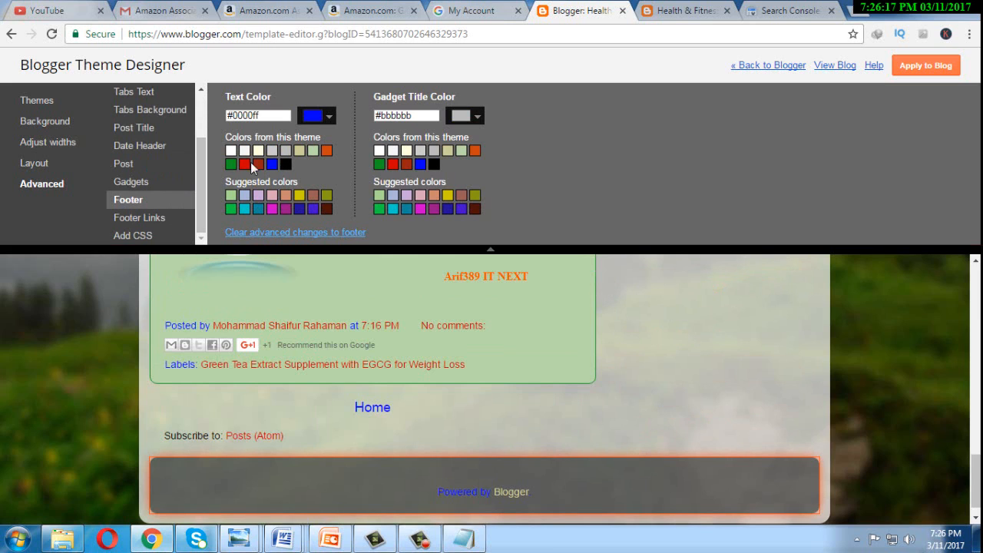
left_click(245, 164)
left_click(230, 195)
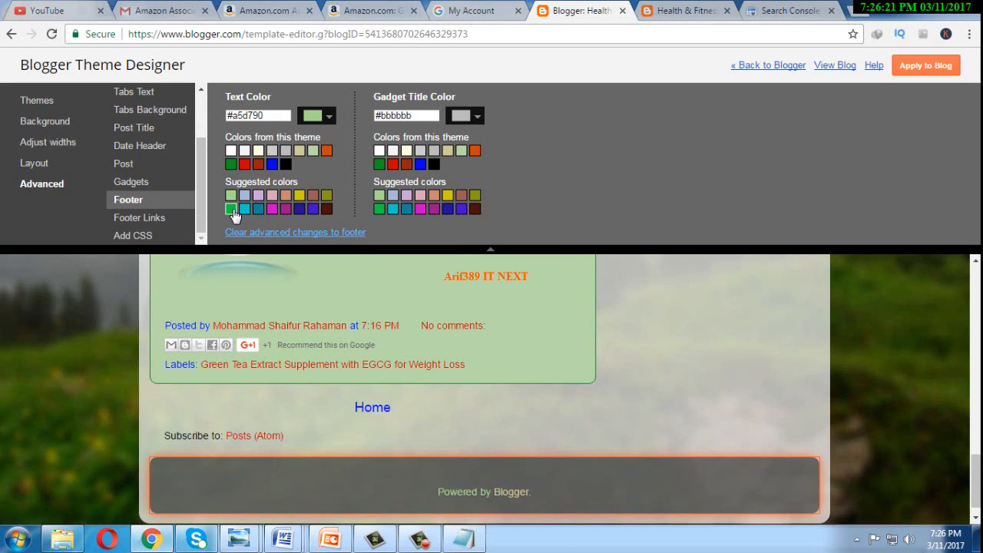
left_click(300, 195)
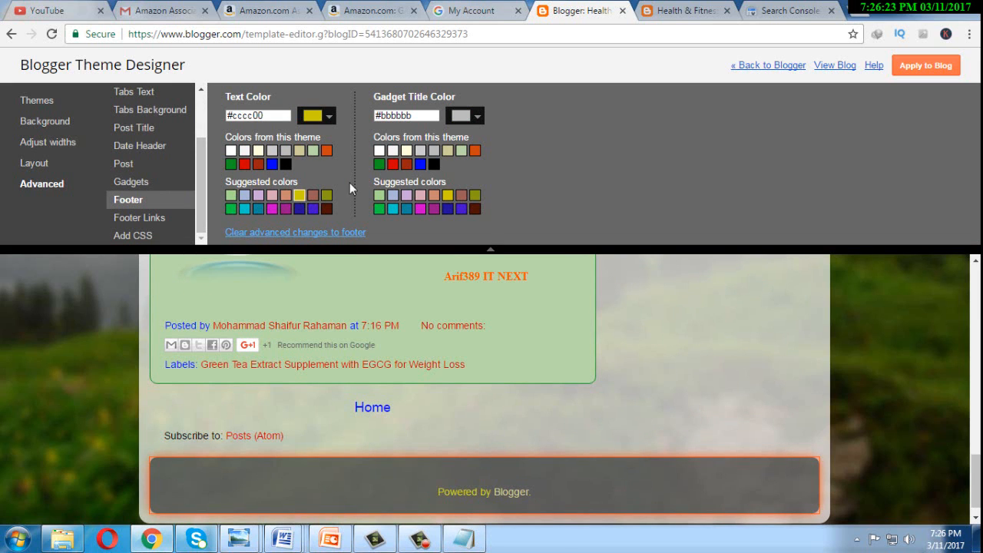
left_click(232, 196)
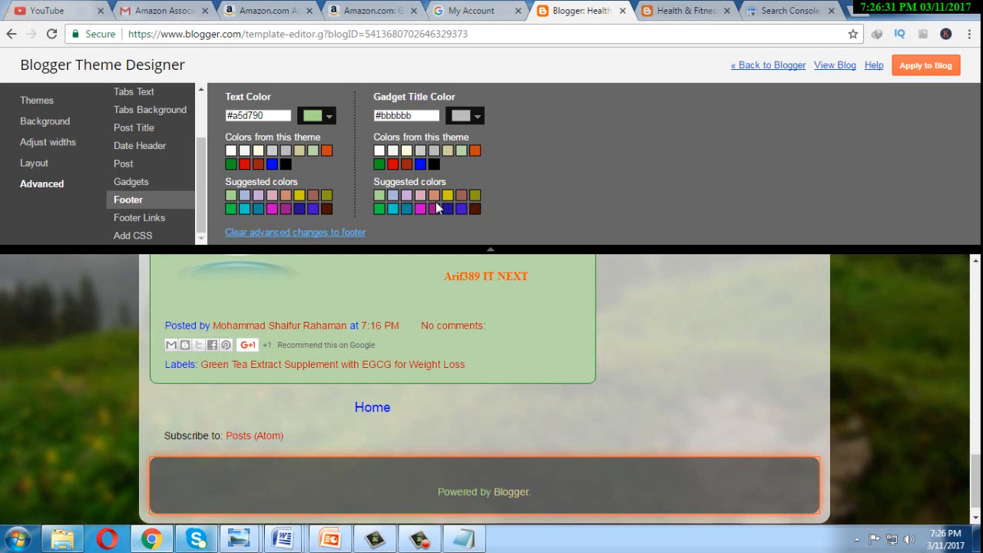
Step: Try green #119922 and white #ffffff for the footer gadget title color, and make it orange #cc4411
left_click(380, 165)
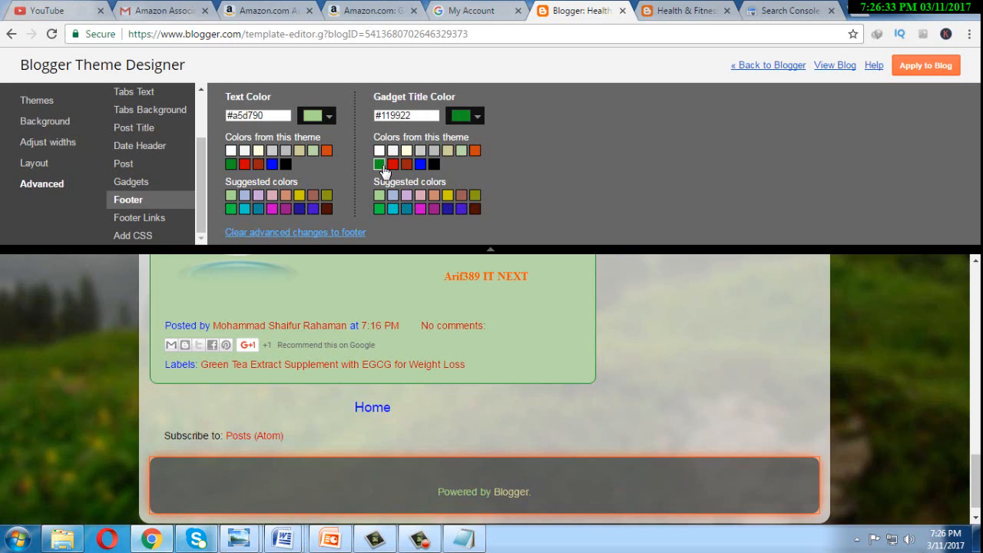
left_click(475, 151)
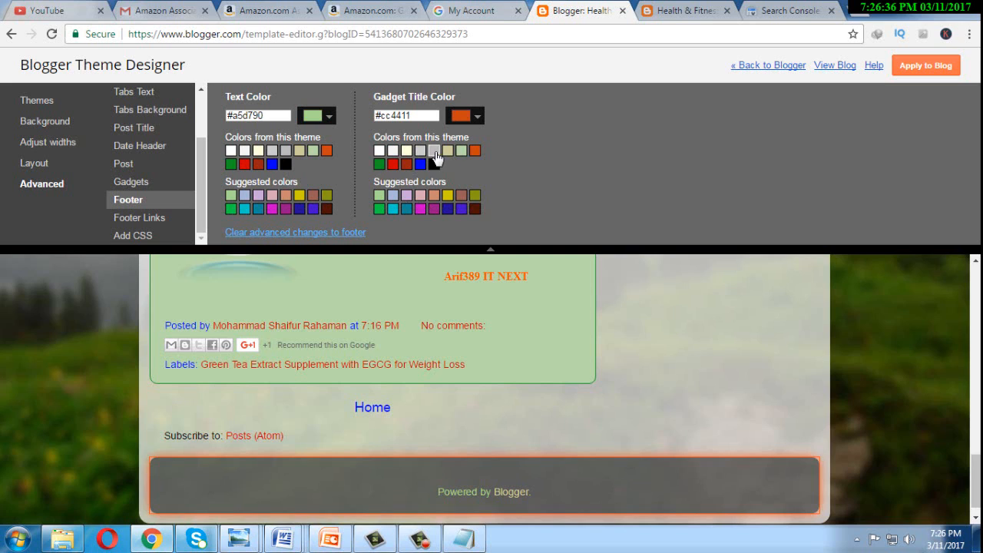
left_click(392, 152)
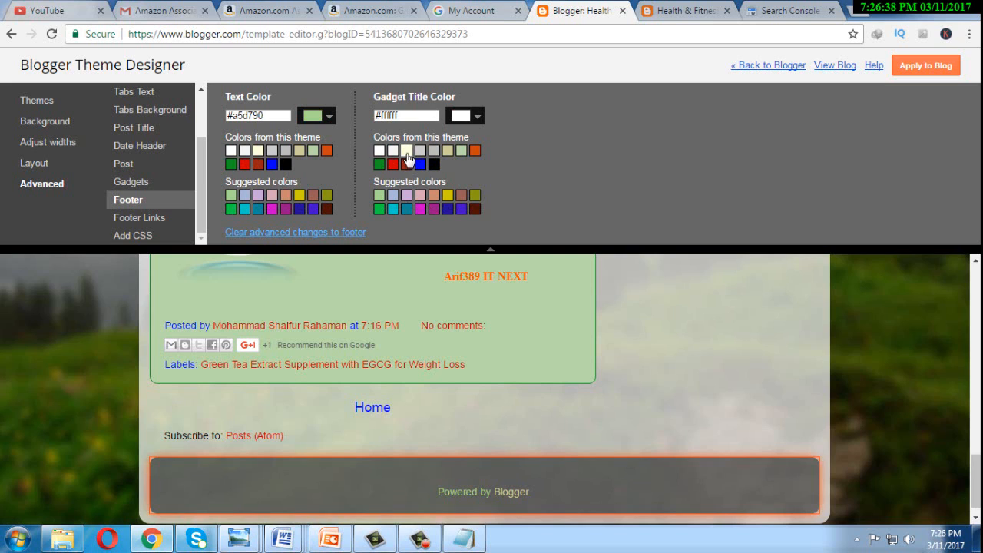
left_click(474, 150)
Step: Set the footer links' link color to red #cc0000, try several visited colors, and make the visited color green #11cc44
left_click(136, 219)
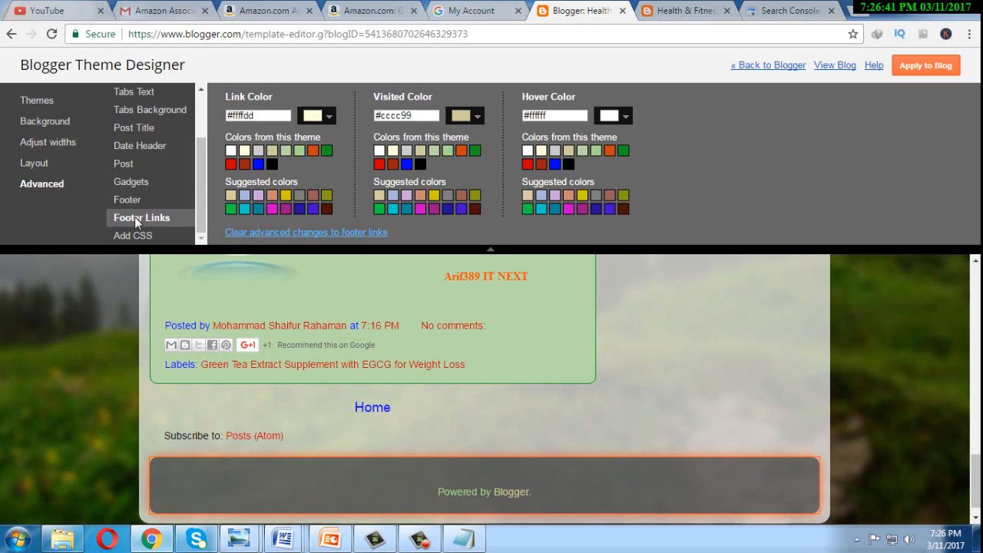
left_click(231, 164)
left_click(406, 164)
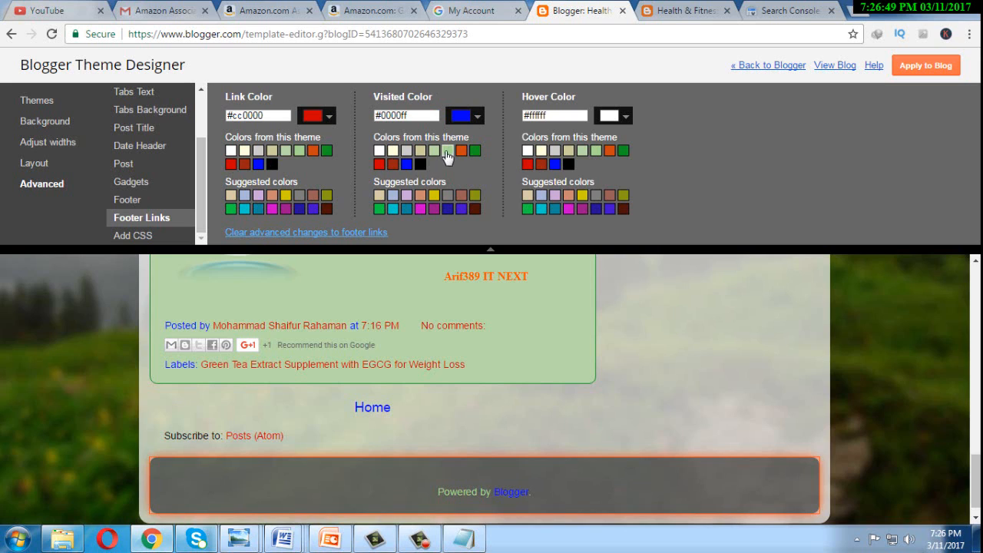
left_click(474, 151)
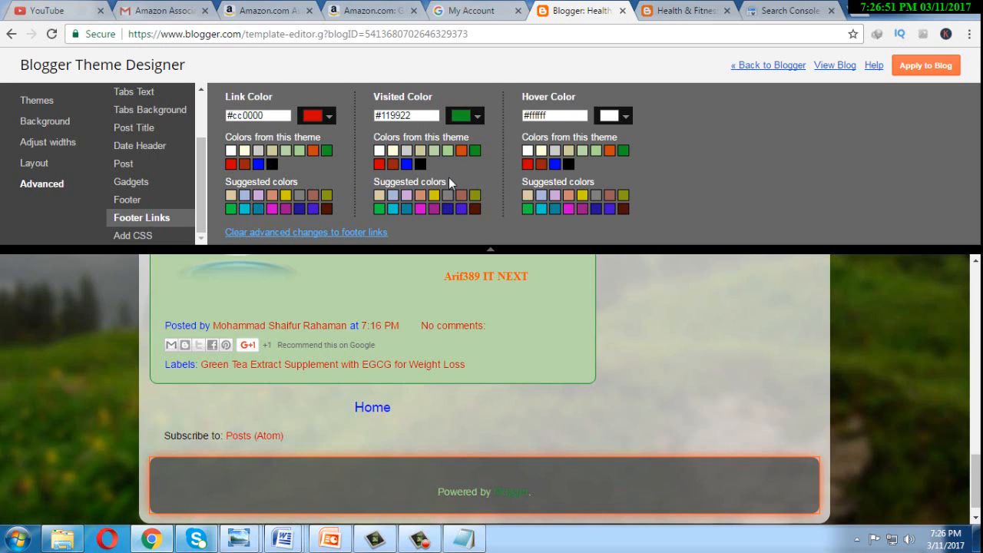
left_click(447, 152)
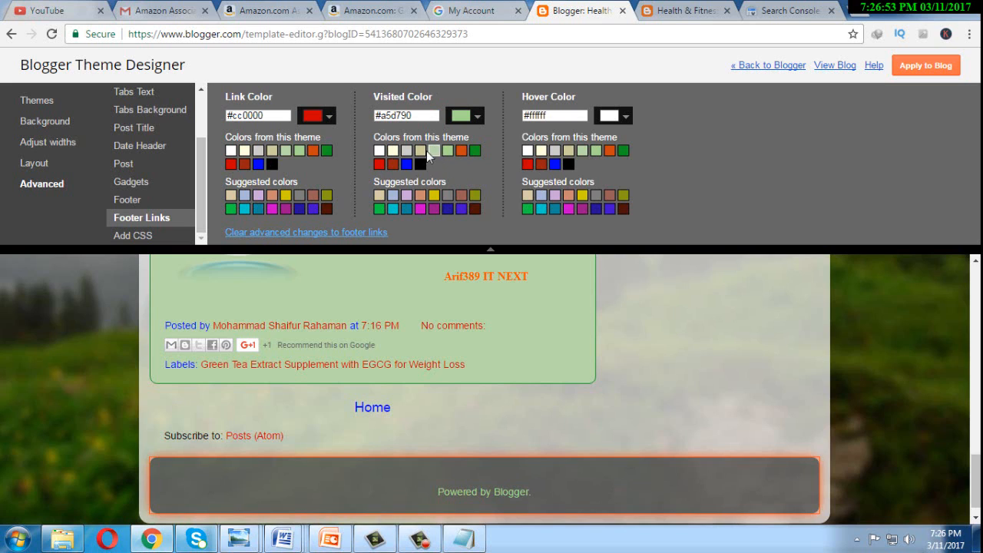
left_click(421, 165)
left_click(378, 165)
left_click(392, 165)
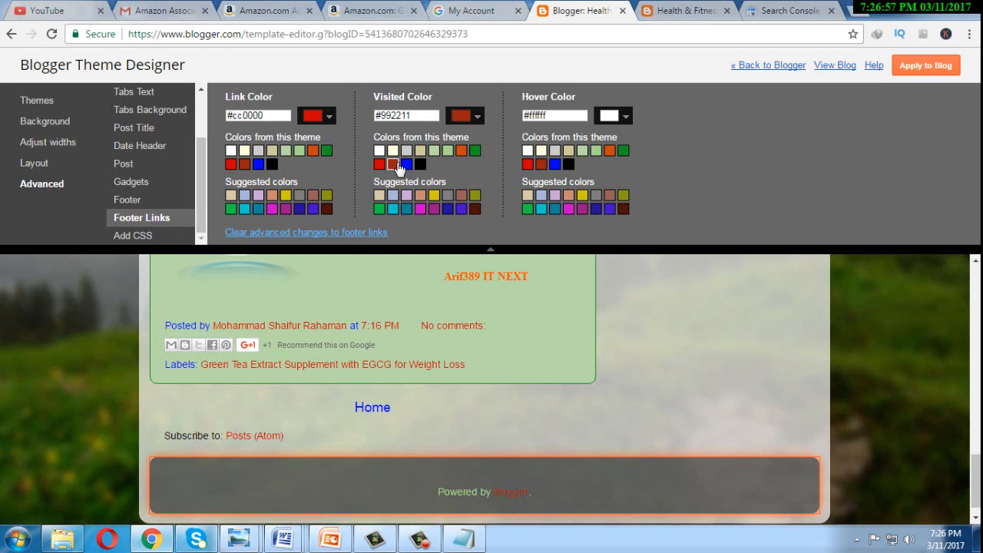
left_click(460, 151)
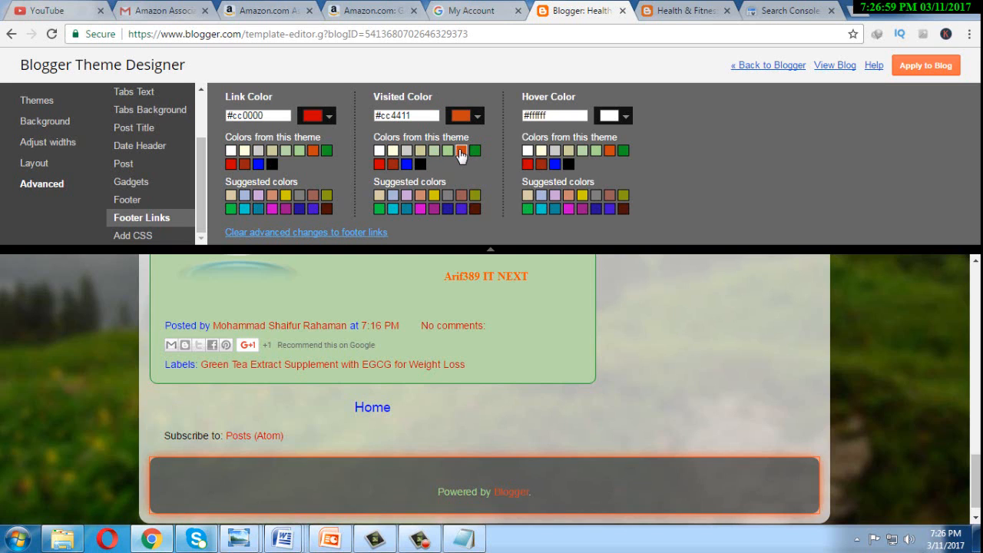
left_click(435, 195)
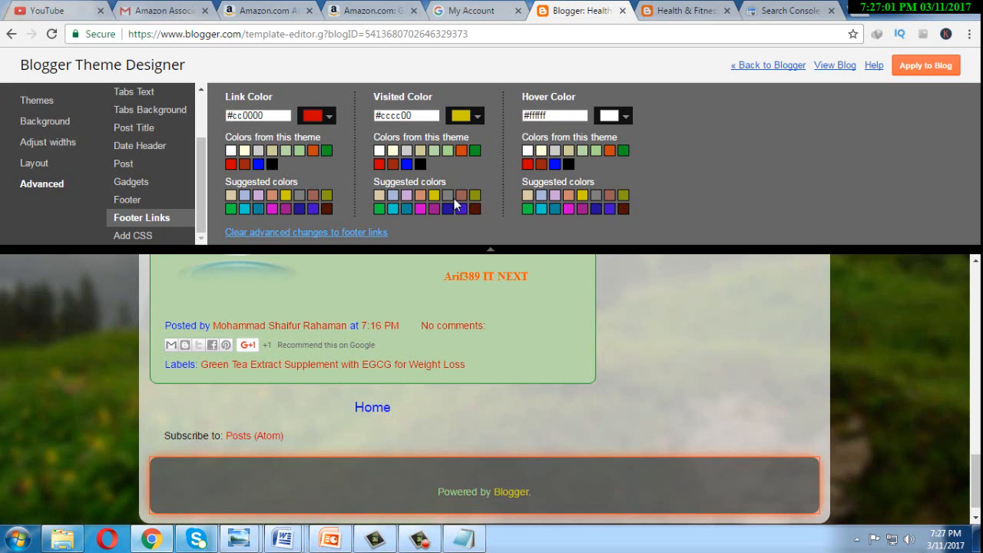
left_click(474, 195)
left_click(382, 210)
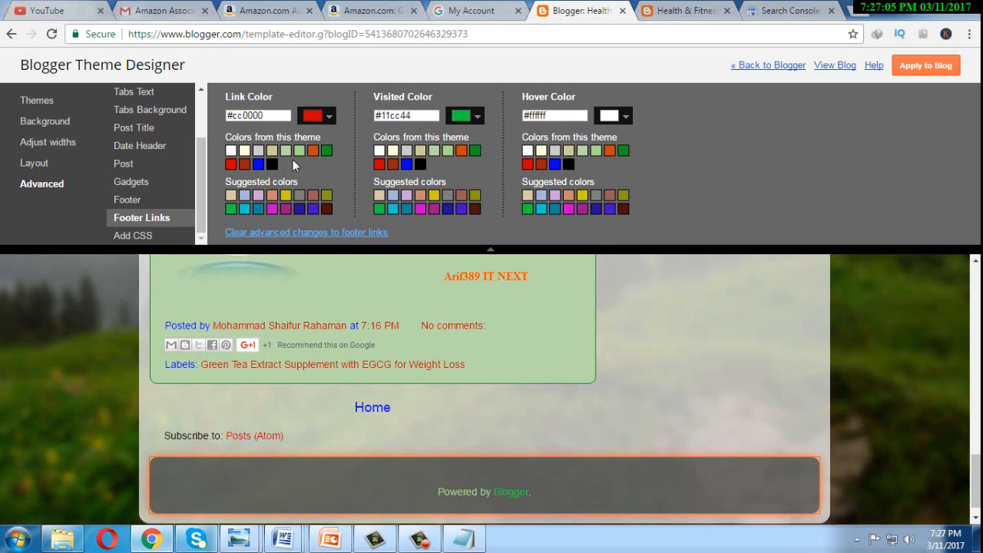
Step: Set the footer links' link color to orange #cc4411 and their hover color to blue #0000ff
left_click(300, 150)
left_click(314, 151)
left_click(555, 163)
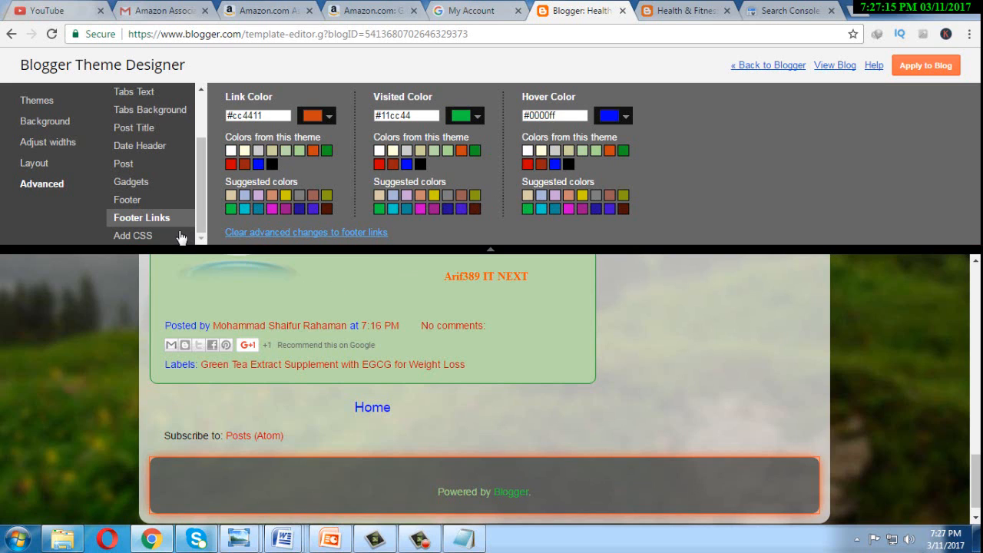
Step: Apply the theme changes to the blog and reload the live Health & Fitness page
left_click_drag(202, 184, 218, 81)
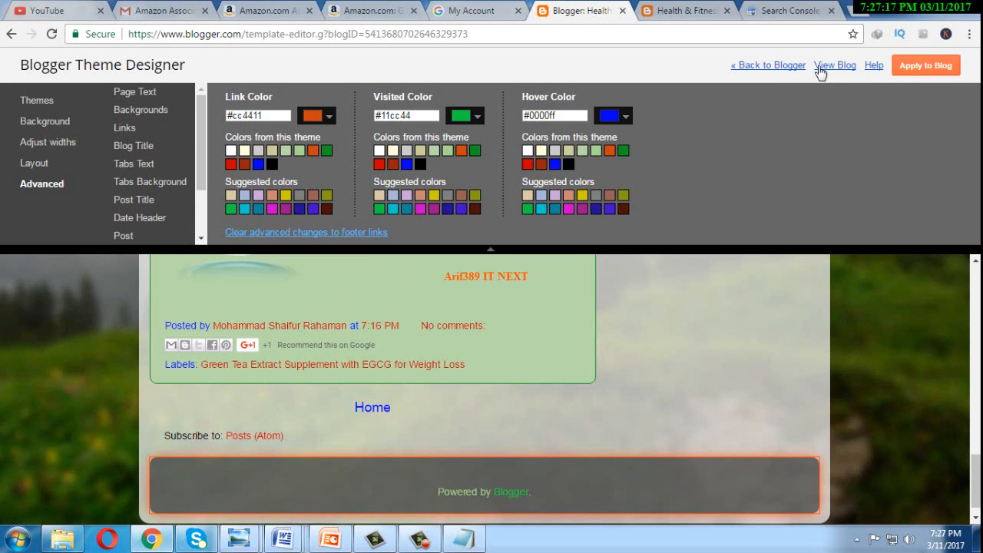
left_click(927, 69)
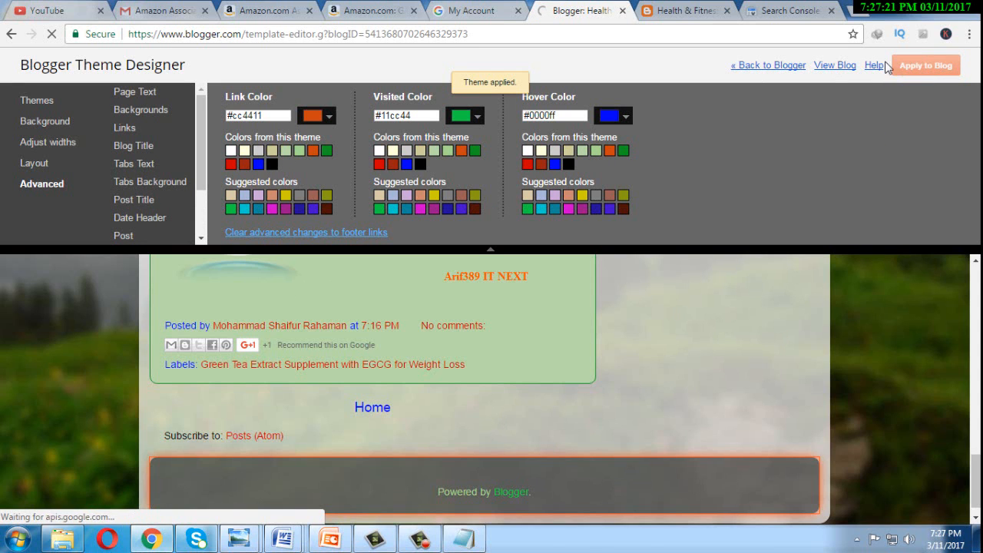
left_click(659, 12)
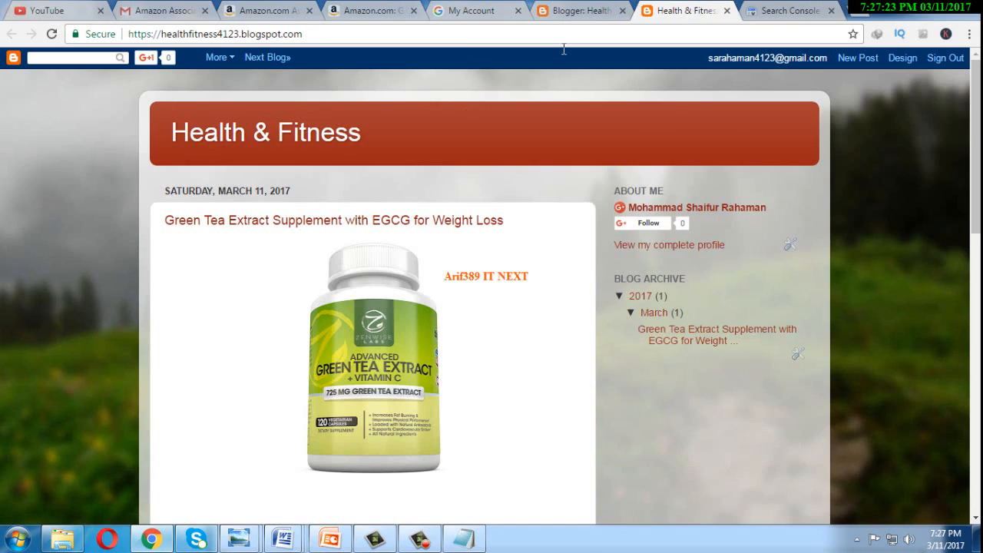
left_click(51, 35)
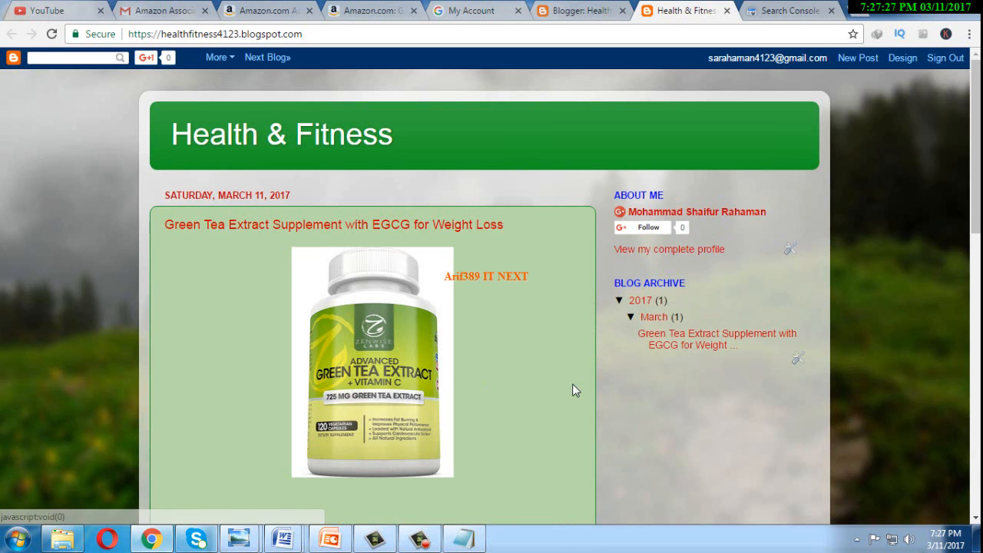
Step: Check the new colors across the live blog down to the footer, and collapse and expand the 2017 archive entry
scroll(575, 391, "down", 3)
scroll(575, 391, "down", 4)
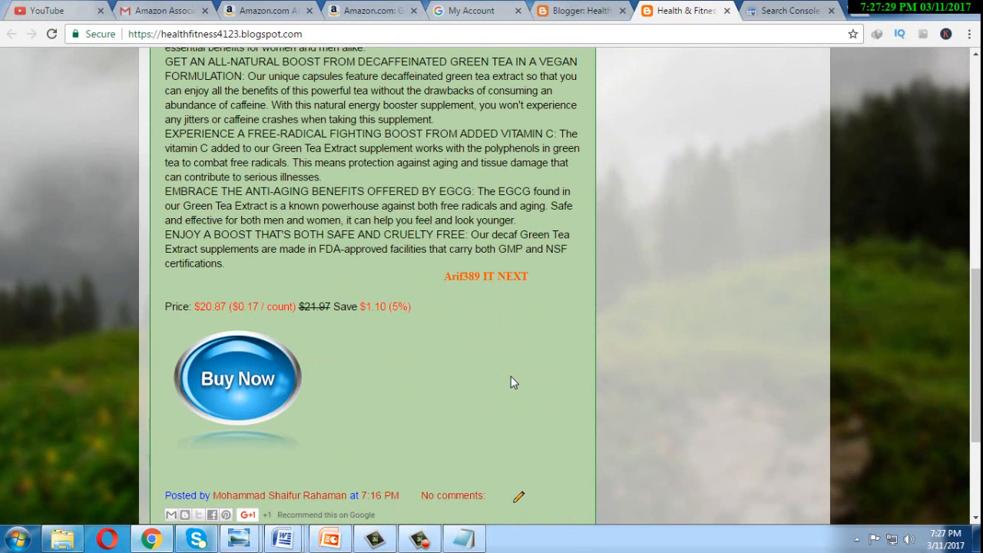
scroll(513, 382, "down", 3)
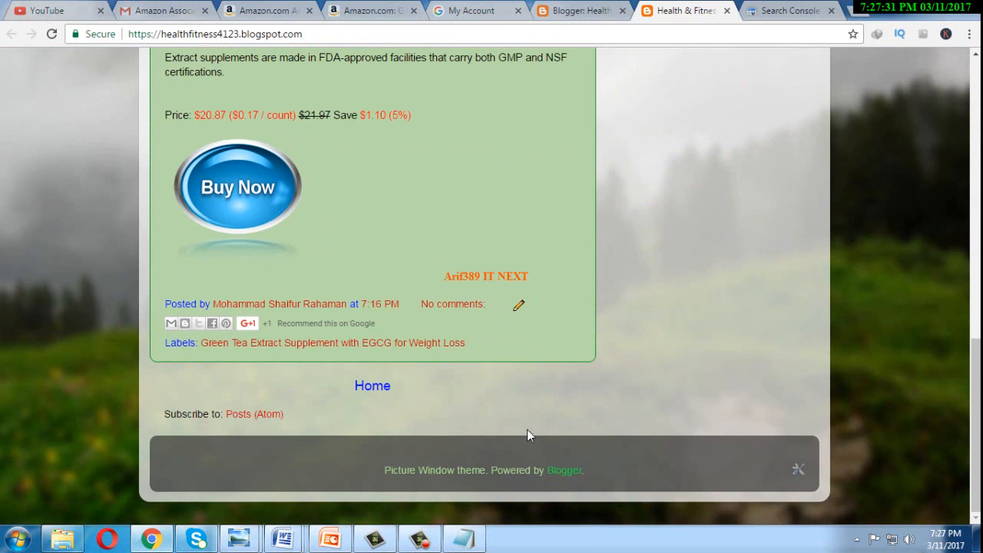
scroll(526, 430, "up", 10)
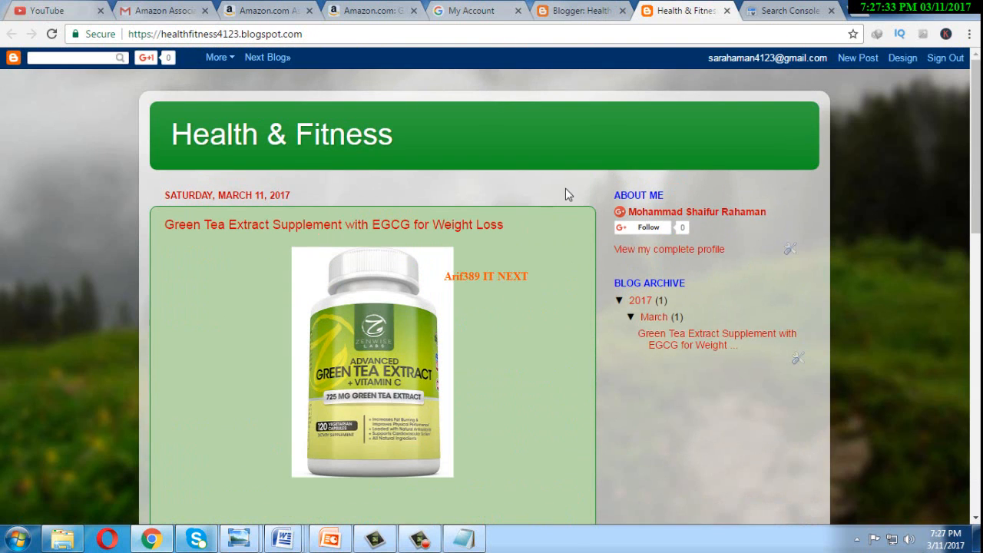
left_click(620, 302)
left_click(622, 302)
Step: Leave the theme designer for the blog's layout page and open the gadget list for the sidebar-right-1 section
left_click(591, 15)
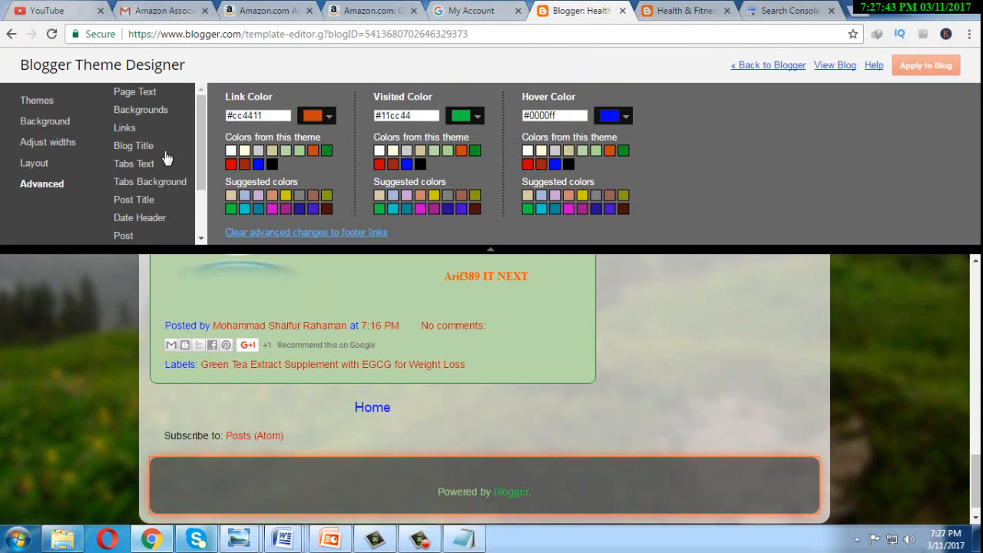
left_click(758, 67)
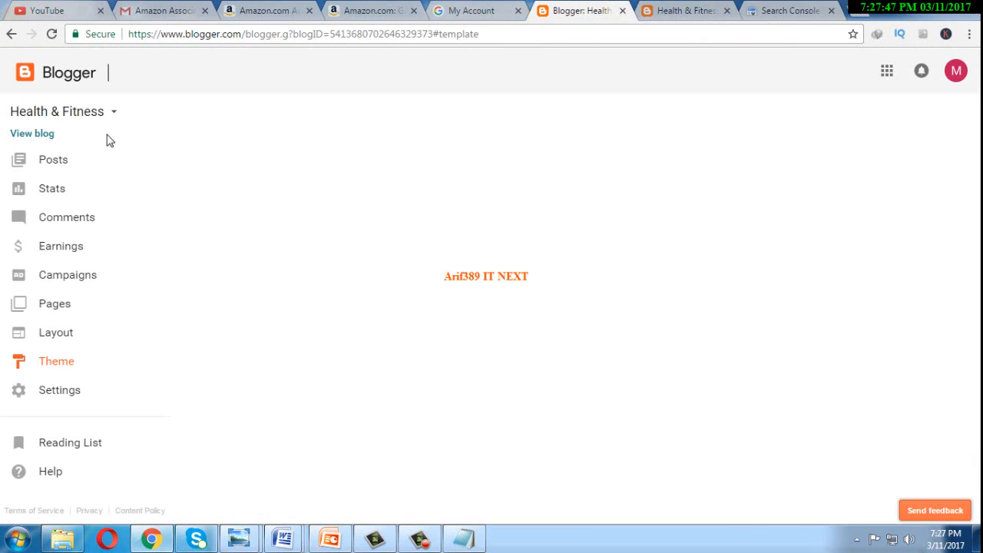
left_click(55, 336)
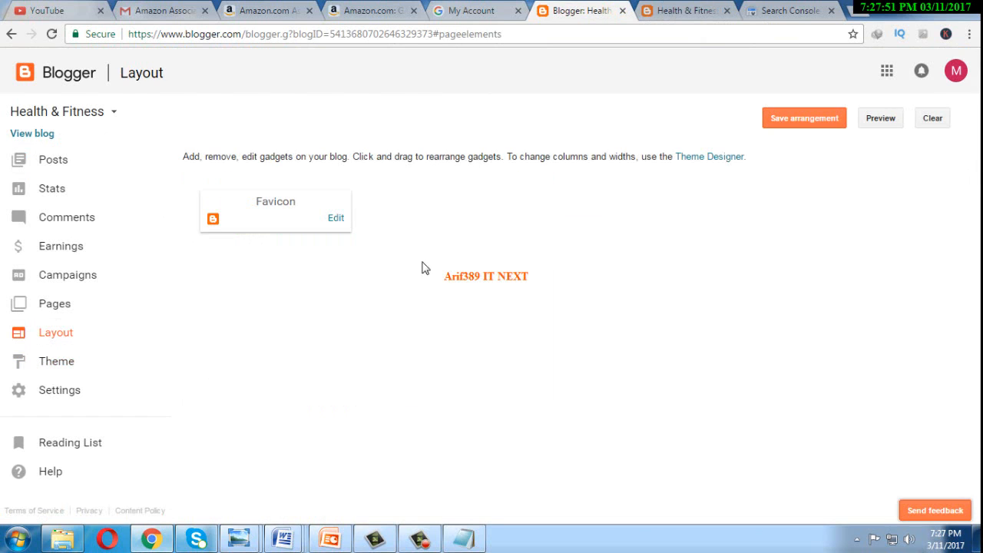
left_click_drag(978, 178, 977, 302)
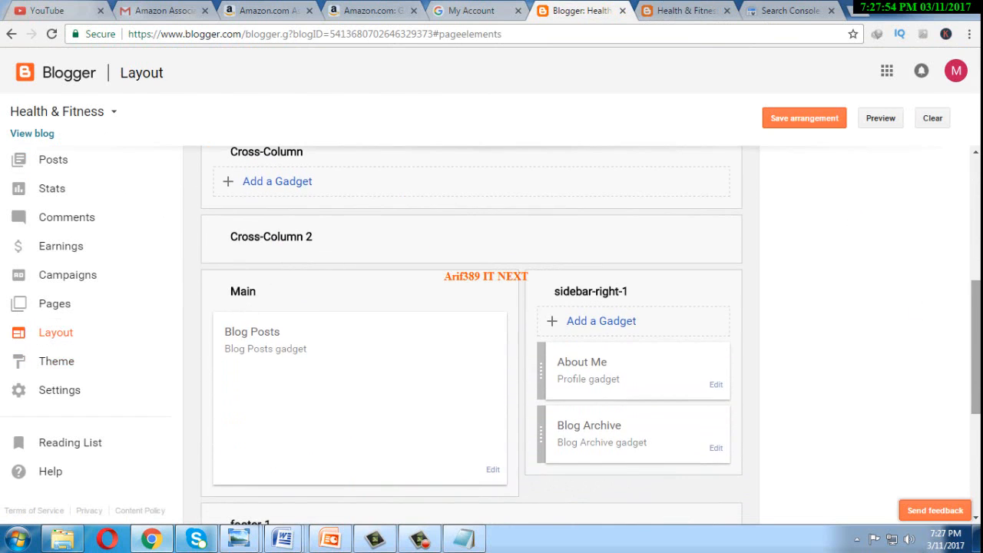
left_click(584, 322)
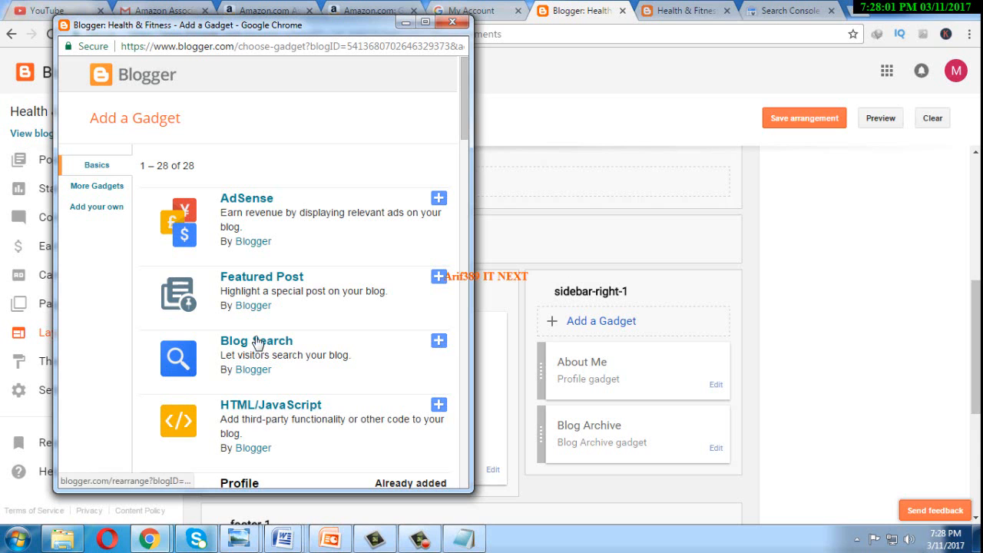
Step: Add a Popular Posts gadget to the sidebar, ranking most viewed posts by All time, and save it
scroll(258, 339, "down", 1)
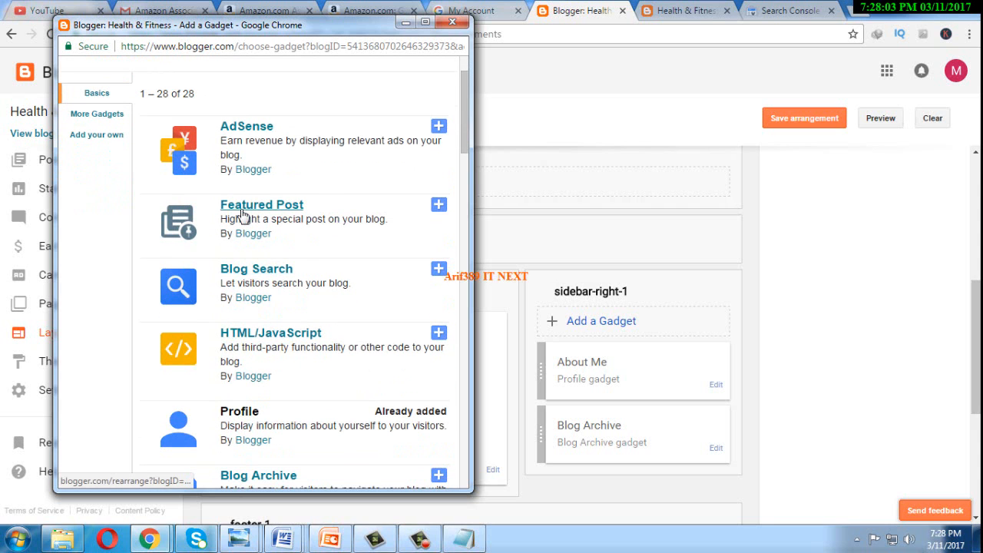
scroll(283, 315, "down", 3)
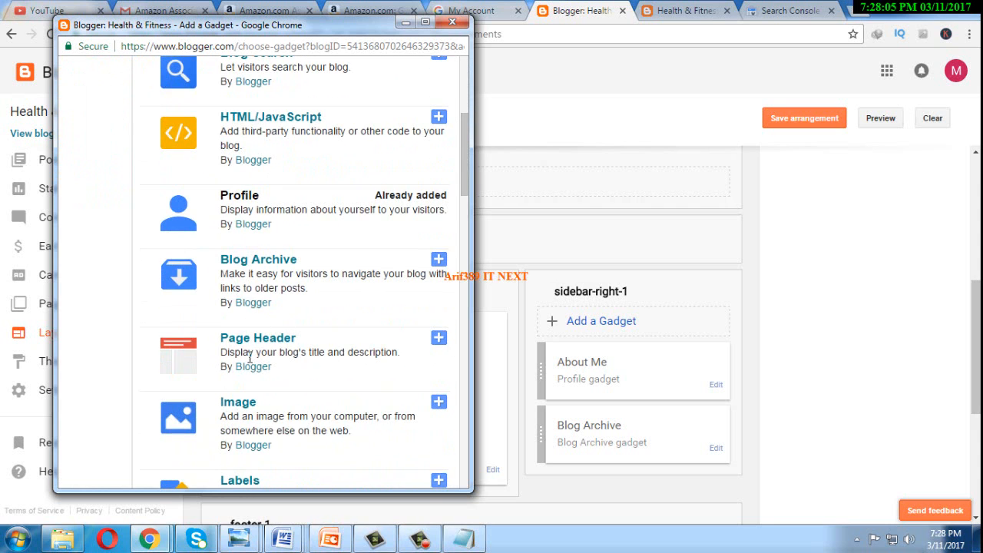
scroll(249, 358, "down", 2)
scroll(268, 369, "down", 1)
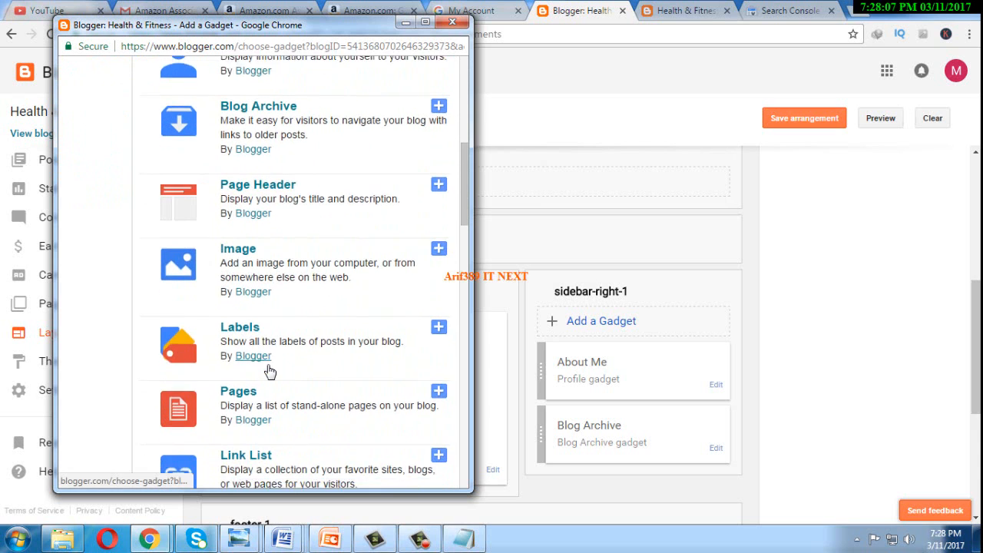
scroll(266, 370, "down", 2)
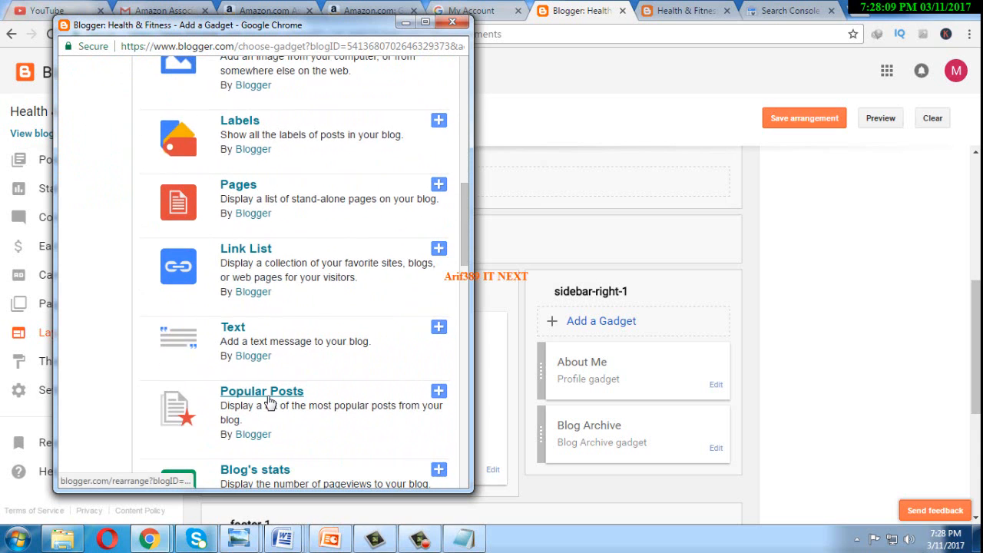
left_click(265, 398)
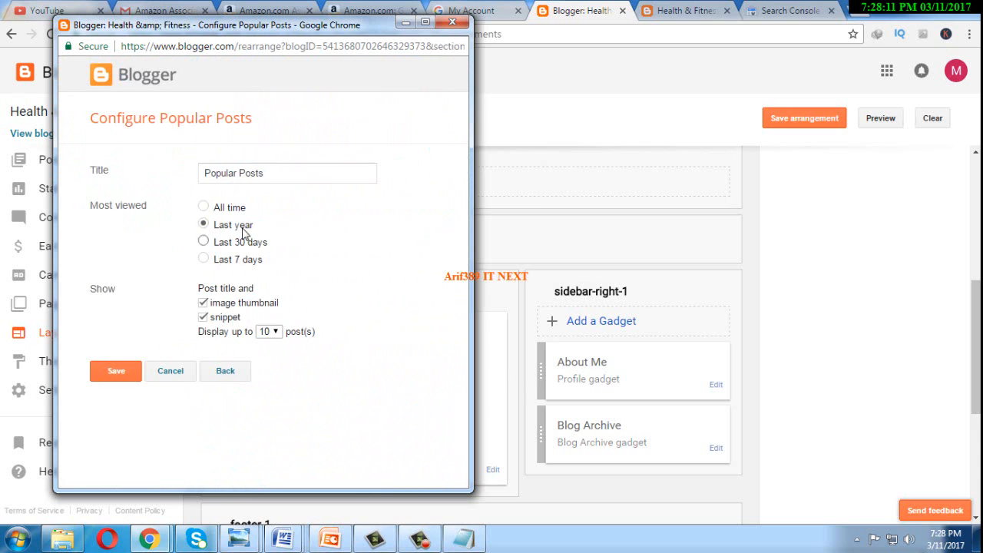
left_click(221, 209)
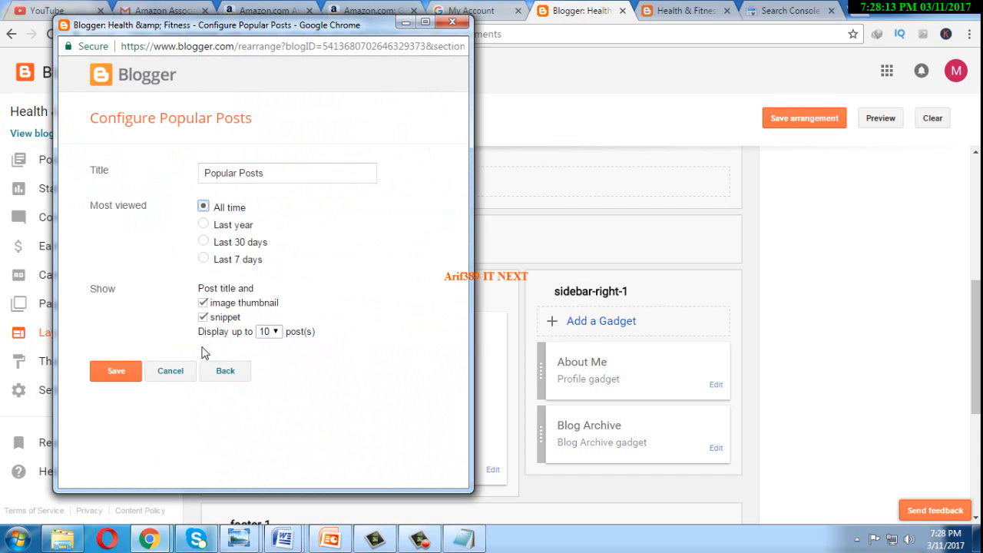
left_click(116, 371)
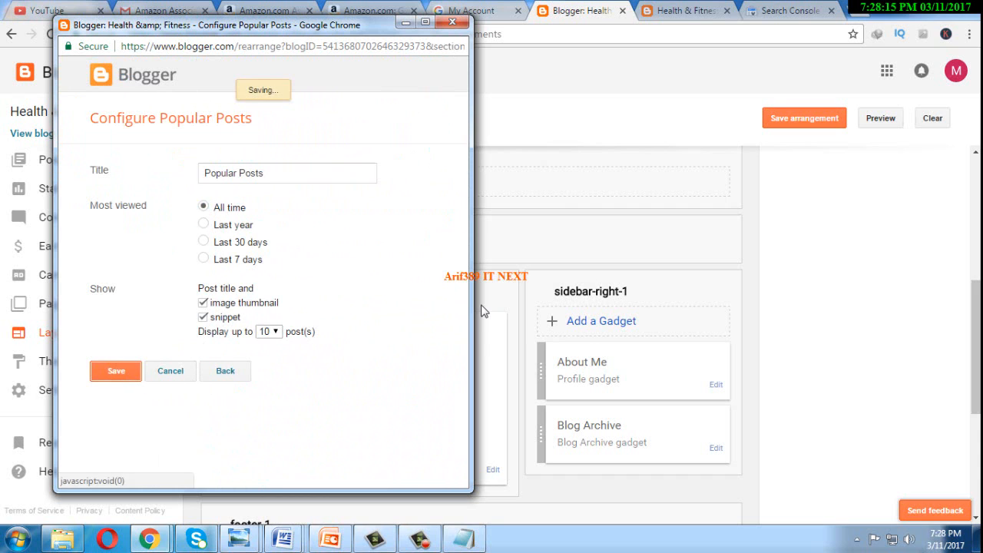
Step: Save the layout arrangement with the new gadget and reload the live Health & Fitness blog
left_click(794, 125)
left_click(681, 11)
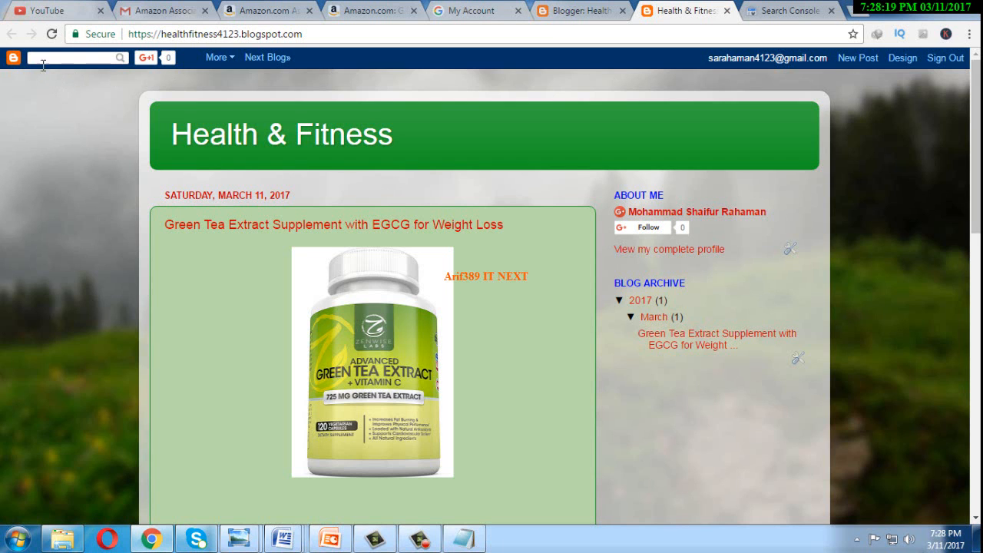
left_click(53, 34)
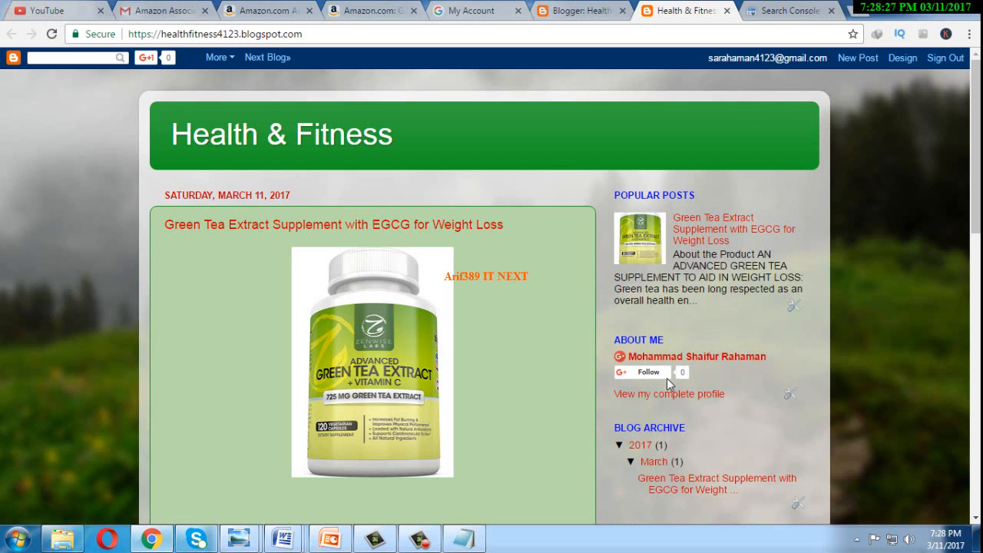
Step: Return to the blog's layout page and move the About Me gadget above Popular Posts in sidebar-right-1
left_click(552, 9)
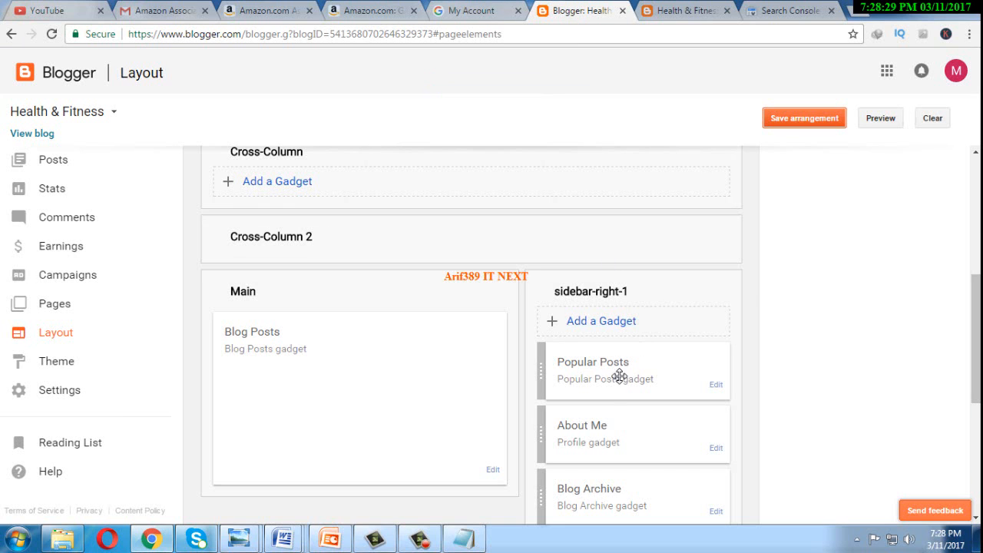
left_click_drag(612, 444, 619, 369)
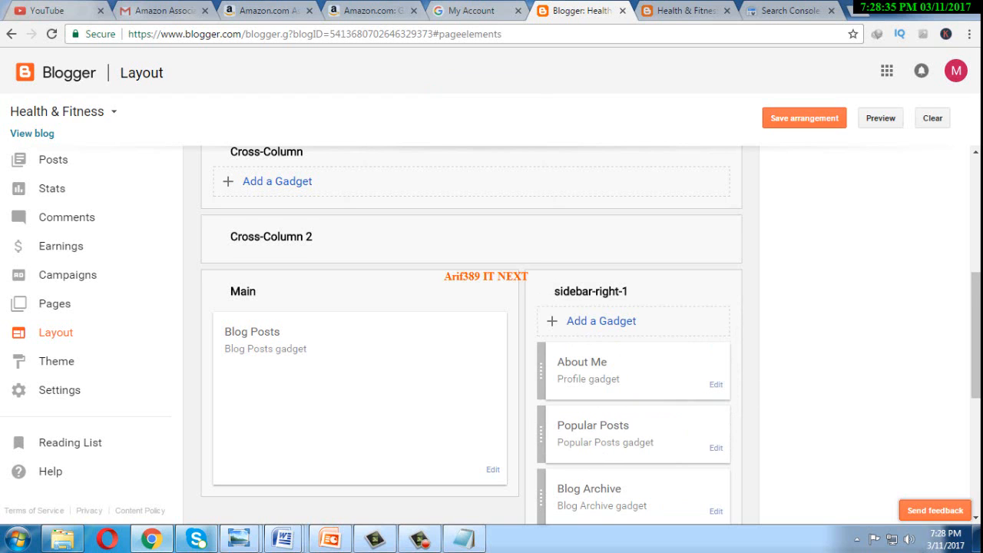
mouse_move(976, 292)
left_mouse_down()
mouse_move(975, 369)
mouse_move(975, 307)
left_mouse_up()
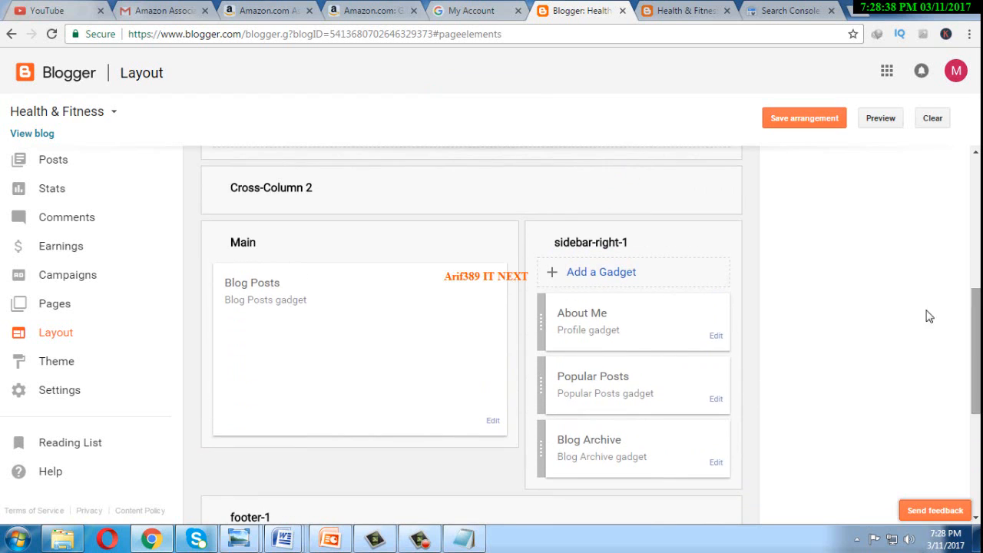
Step: Save the reordered sidebar arrangement and refresh the live blog page to check the gadget order
left_click(794, 122)
left_click(649, 10)
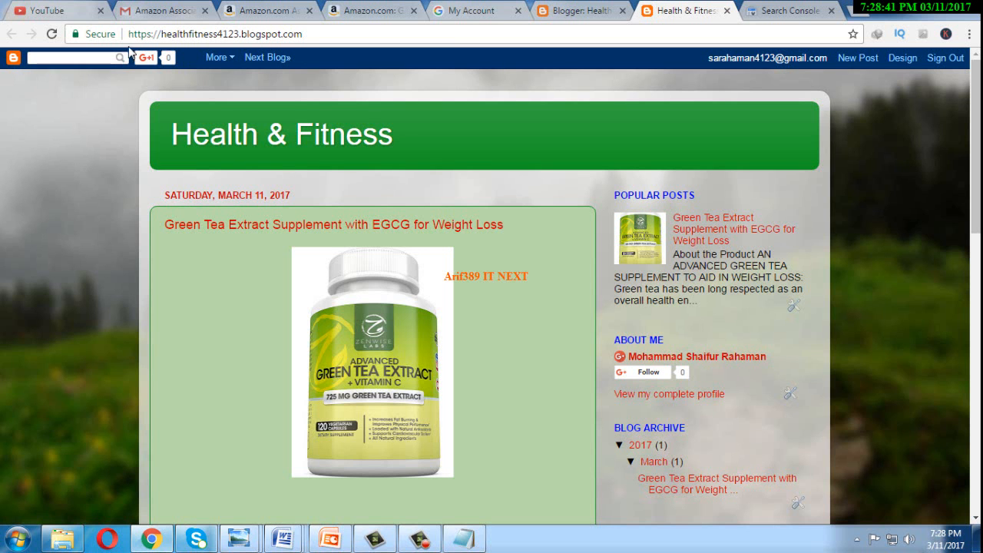
left_click(53, 34)
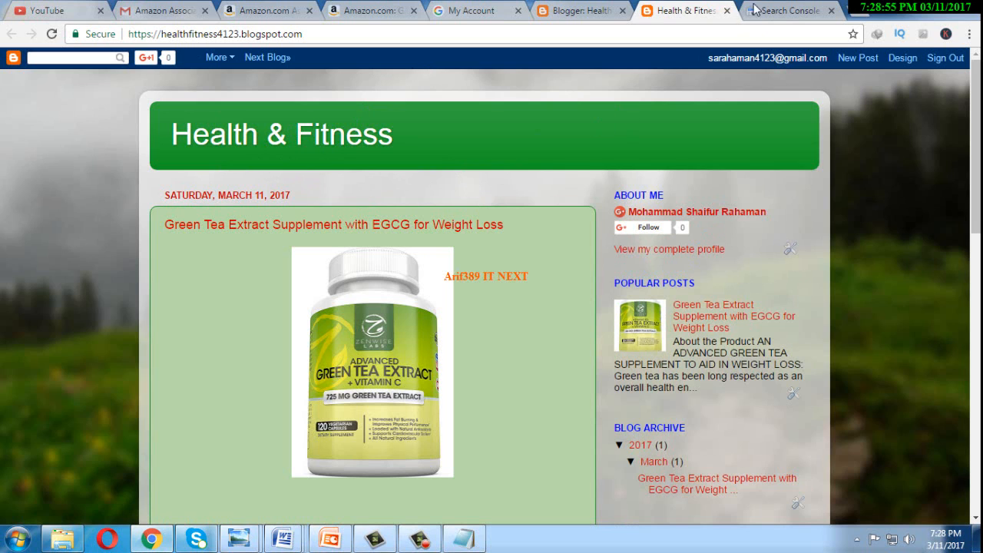
Step: Open the example blog healthfitness26.blogspot.com in a new browser tab
left_click(778, 11)
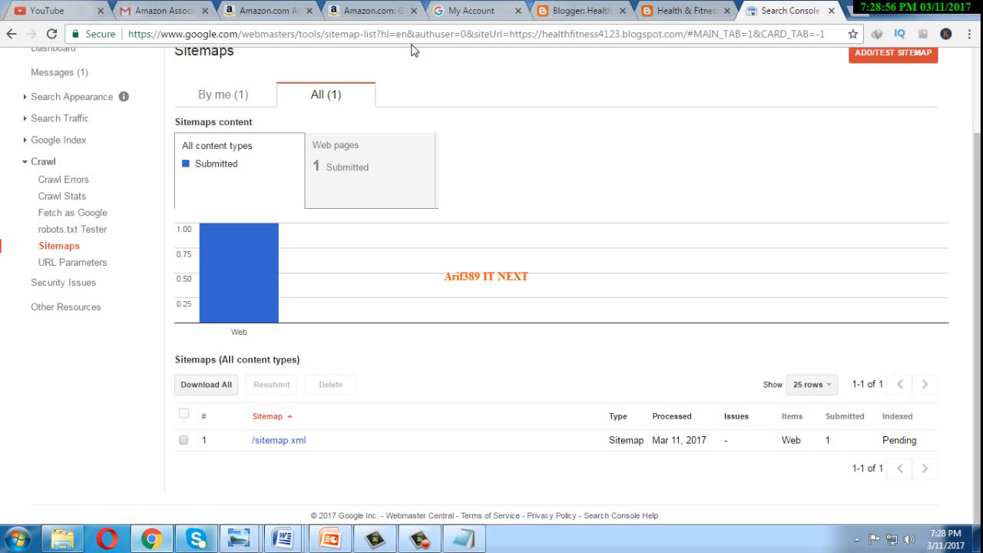
left_click(857, 12)
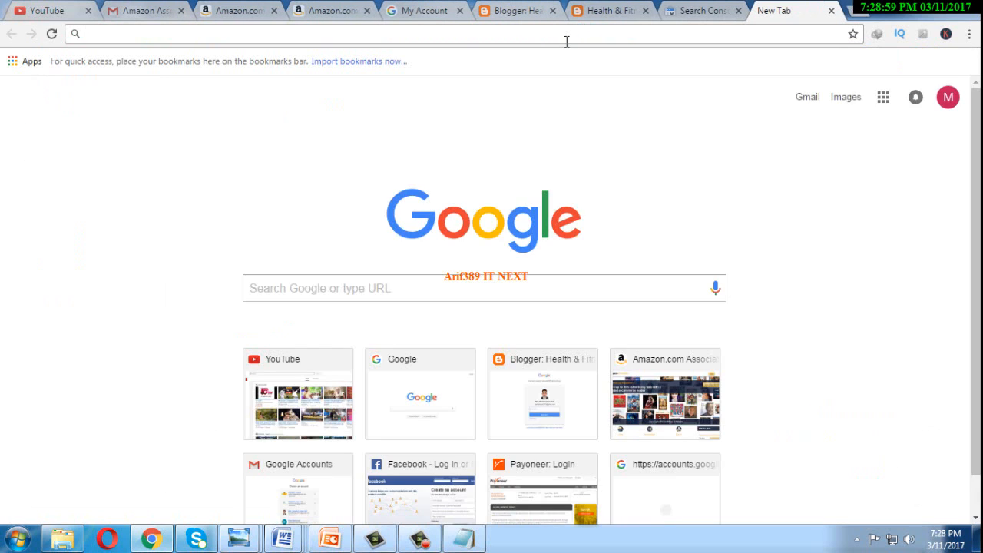
type("h")
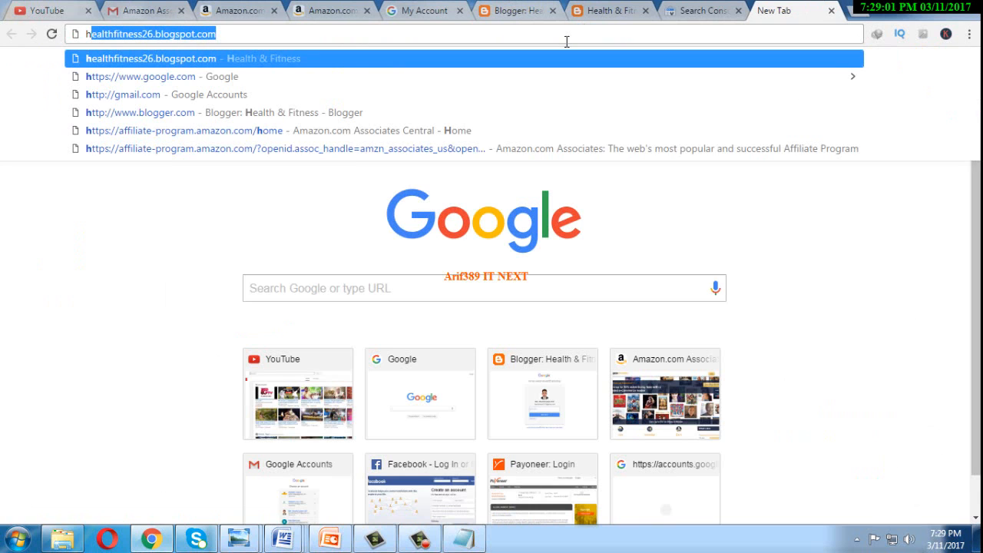
key("Right")
key("Return")
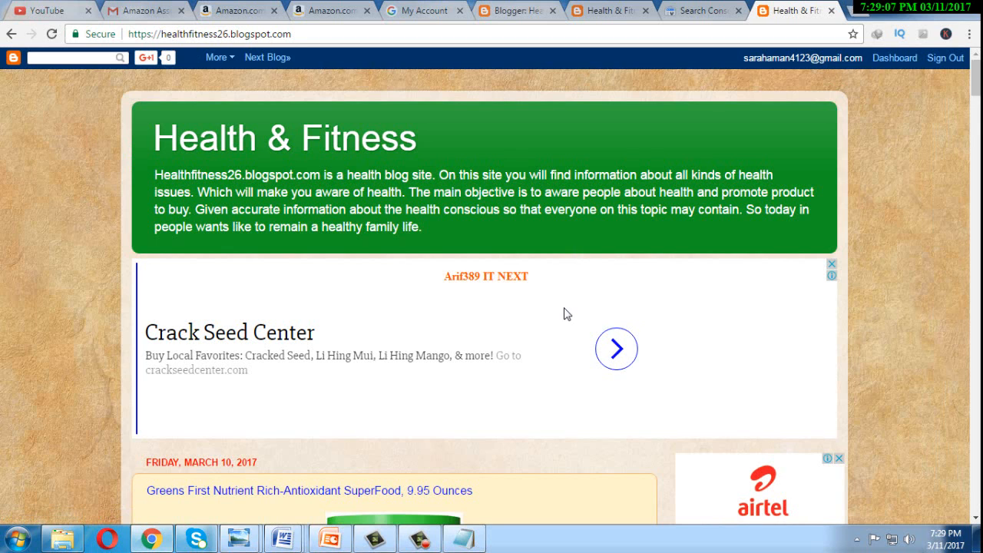
Step: Examine the example blog's ads, product posts, Popular Posts list and Blog Archive, and return to its header
scroll(565, 313, "down", 2)
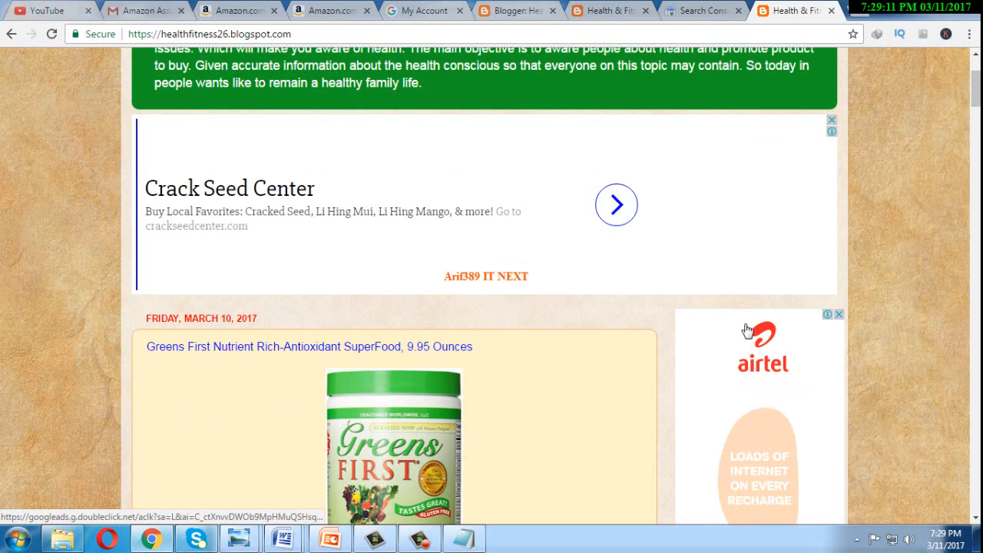
scroll(747, 340, "down", 2)
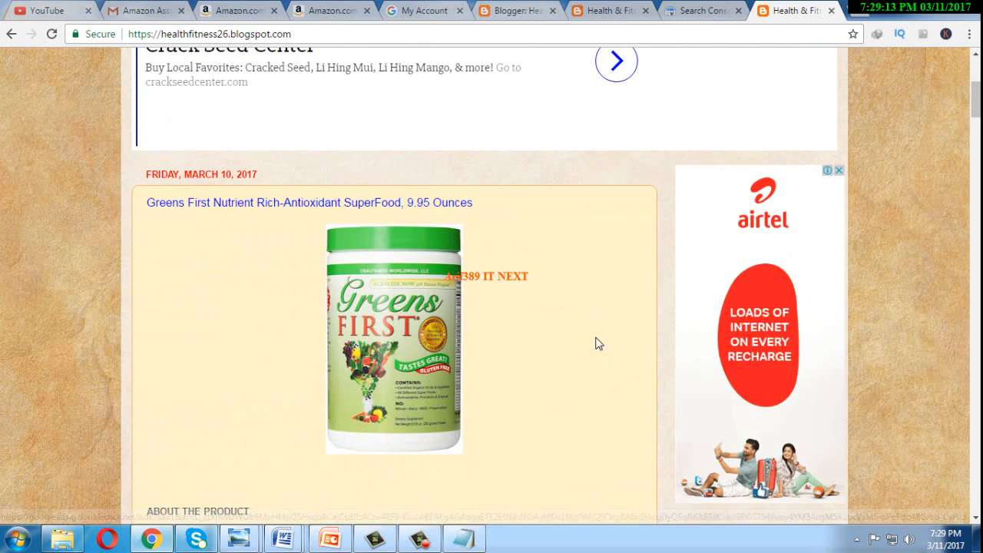
scroll(586, 345, "down", 4)
scroll(586, 345, "down", 2)
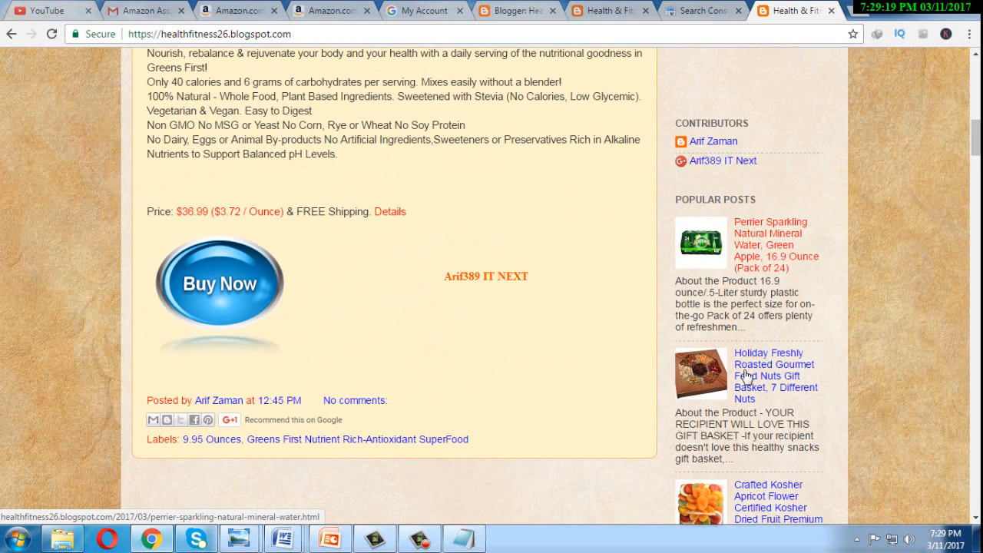
scroll(751, 317, "down", 1)
scroll(751, 317, "down", 2)
scroll(788, 336, "down", 6)
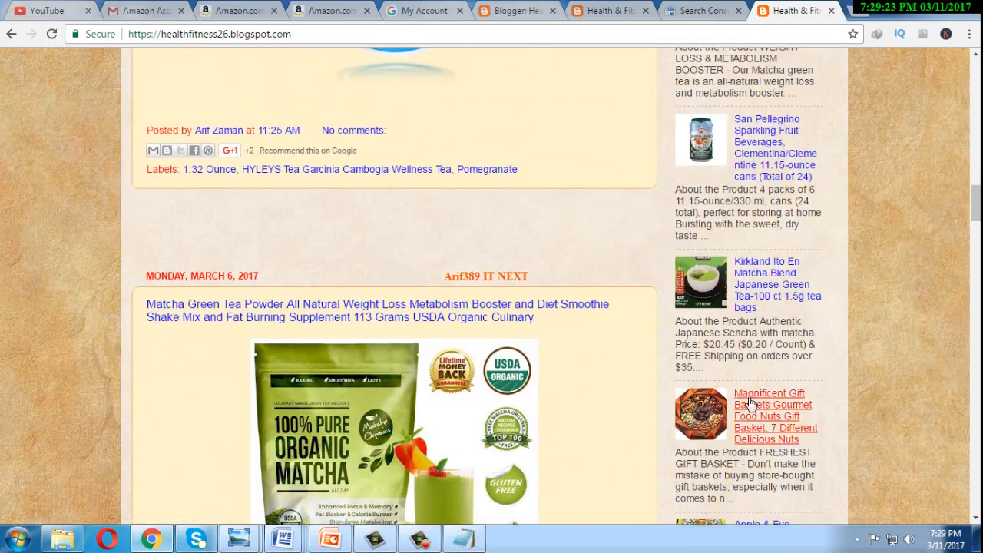
scroll(763, 403, "down", 4)
scroll(726, 409, "down", 3)
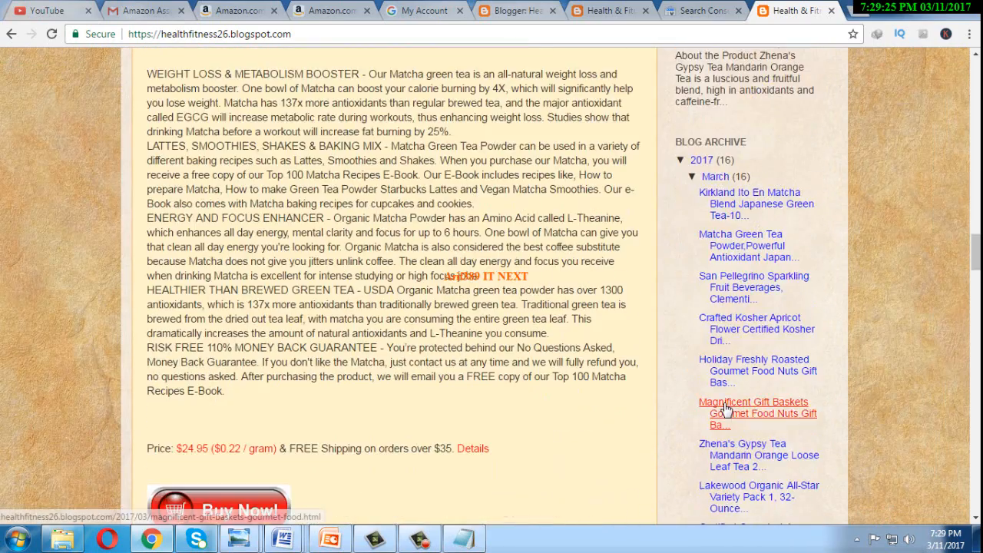
scroll(726, 409, "up", 15)
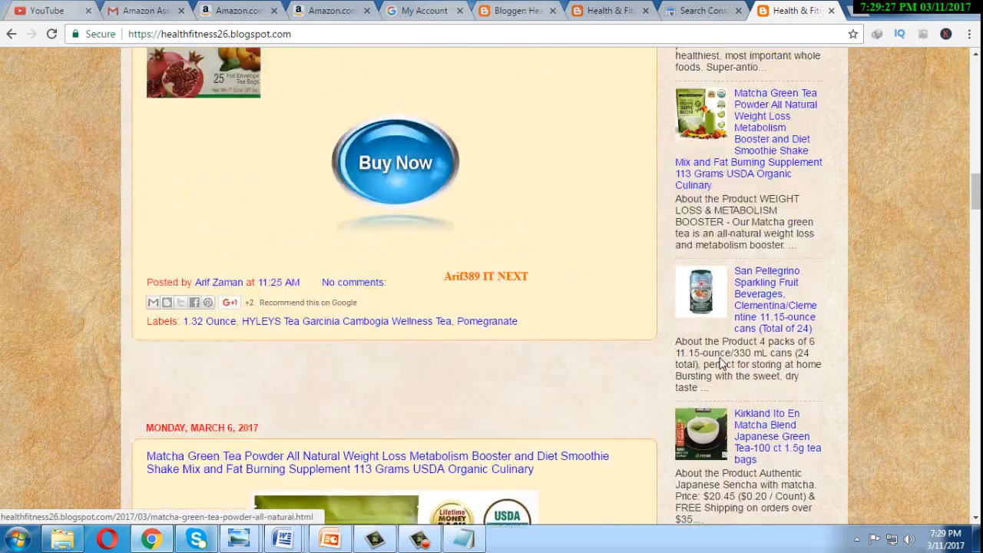
scroll(680, 258, "up", 8)
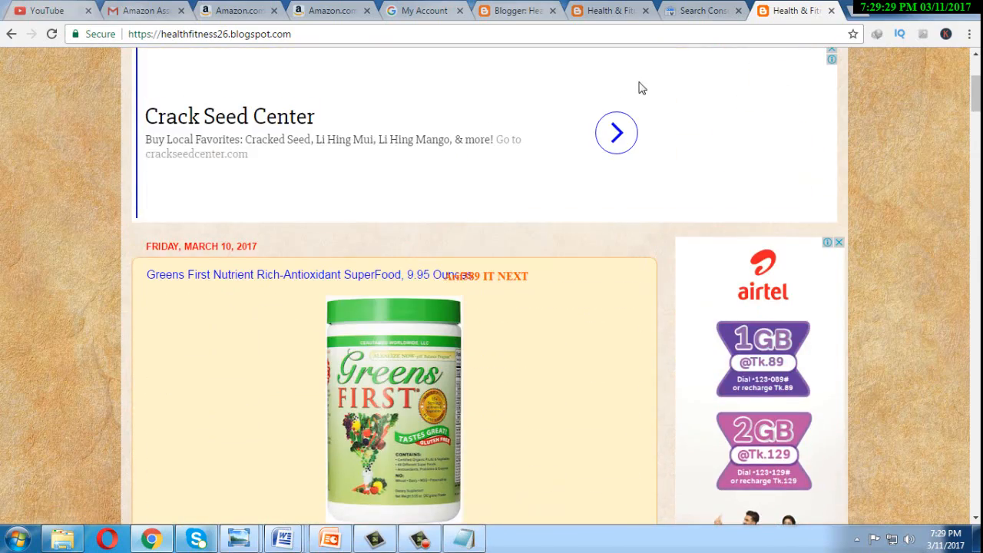
scroll(598, 109, "up", 3)
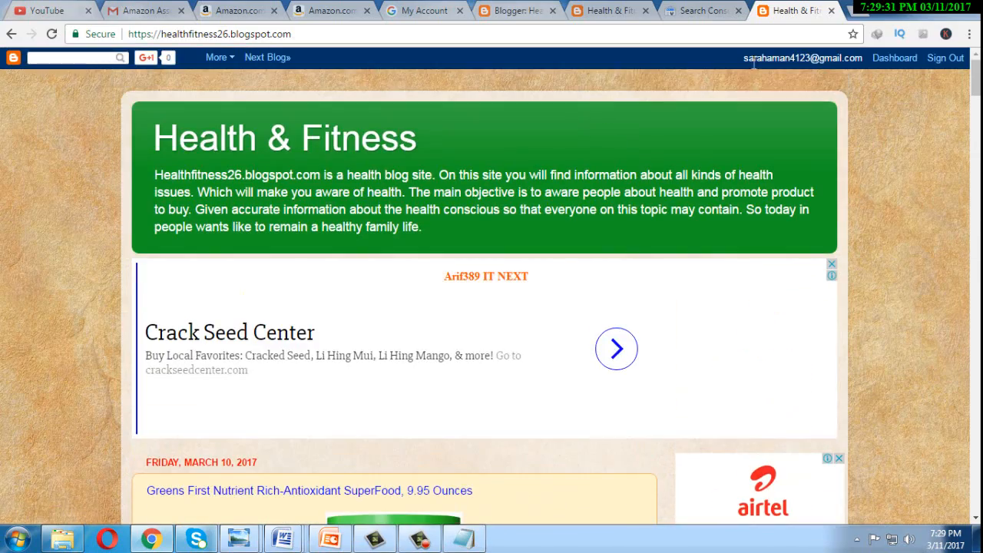
left_click(695, 10)
left_click(597, 10)
left_click(513, 10)
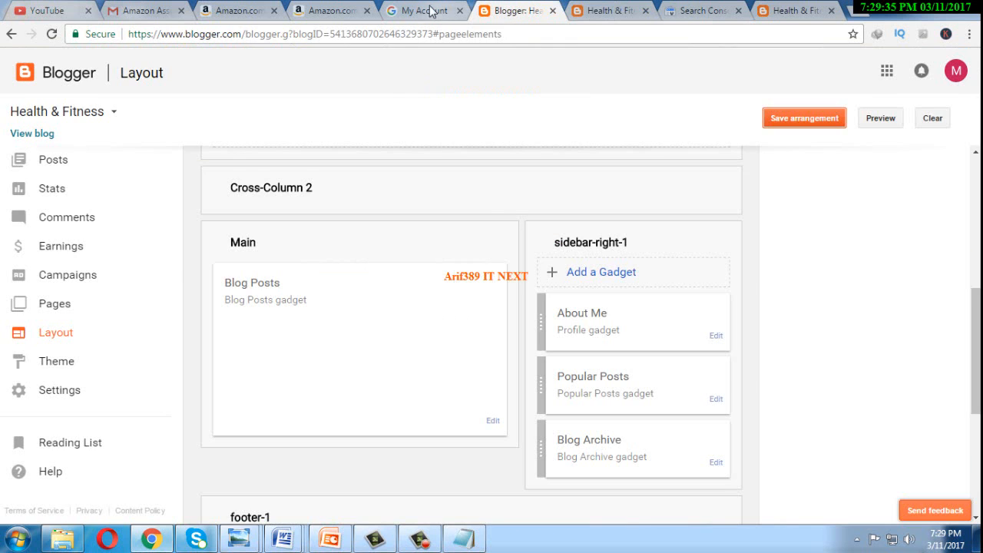
left_click(424, 11)
left_click(338, 10)
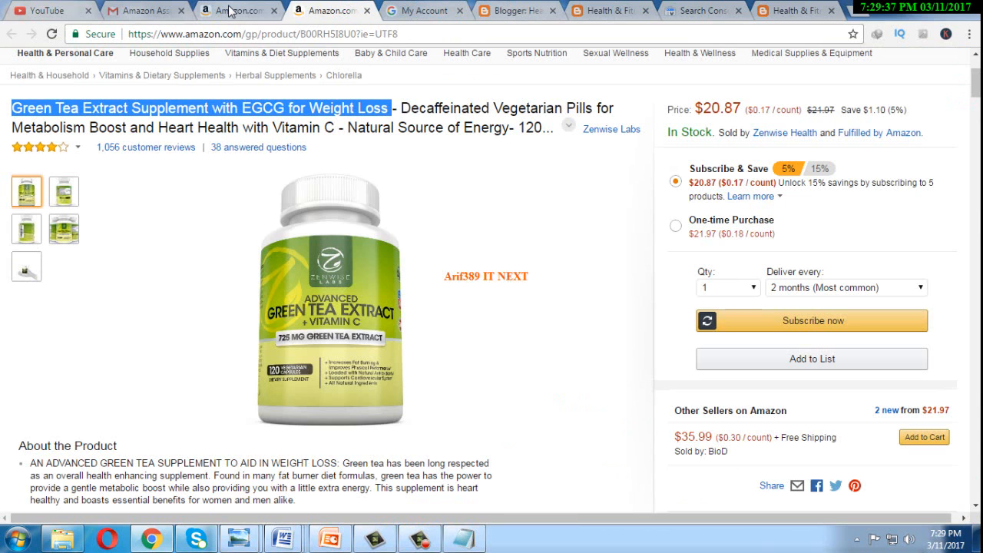
left_click(229, 11)
left_click(148, 13)
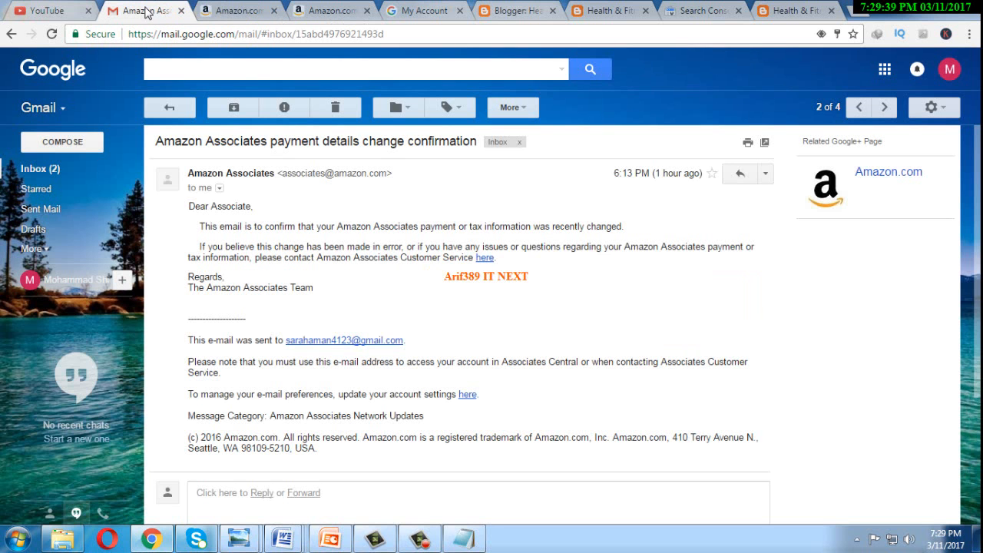
Step: Review the live healthfitness4123 blog from its header and sidebar gadgets through the green tea post to the footer
left_click(606, 11)
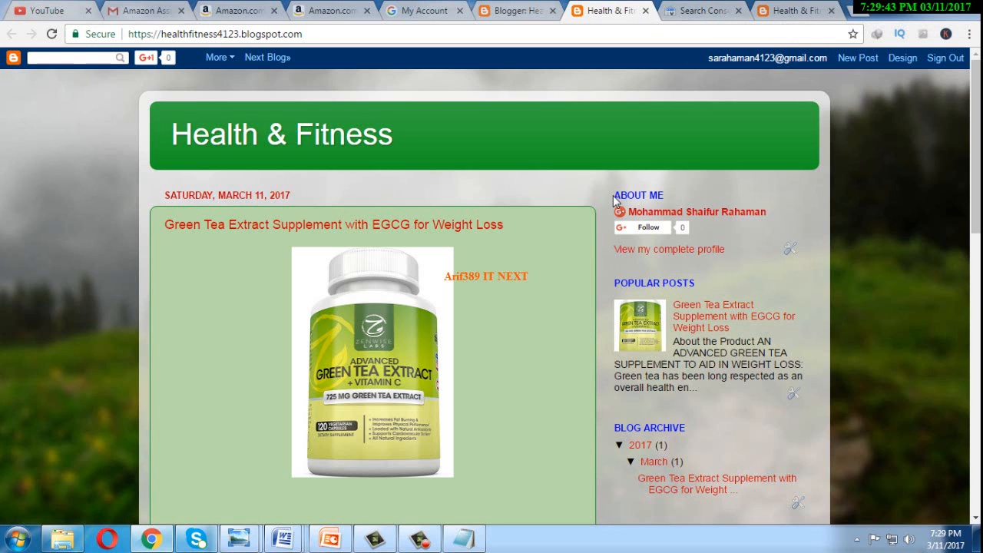
scroll(564, 276, "down", 3)
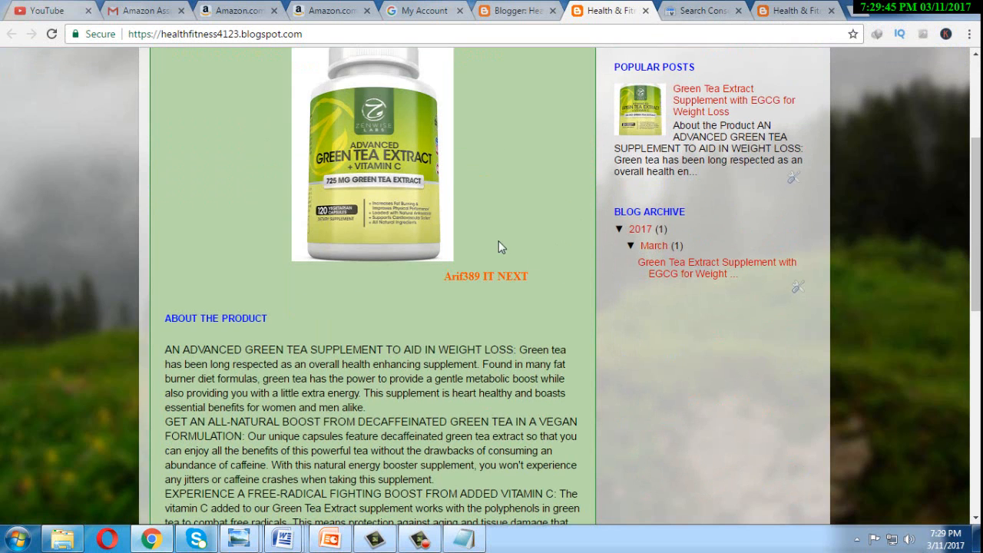
left_click(662, 243)
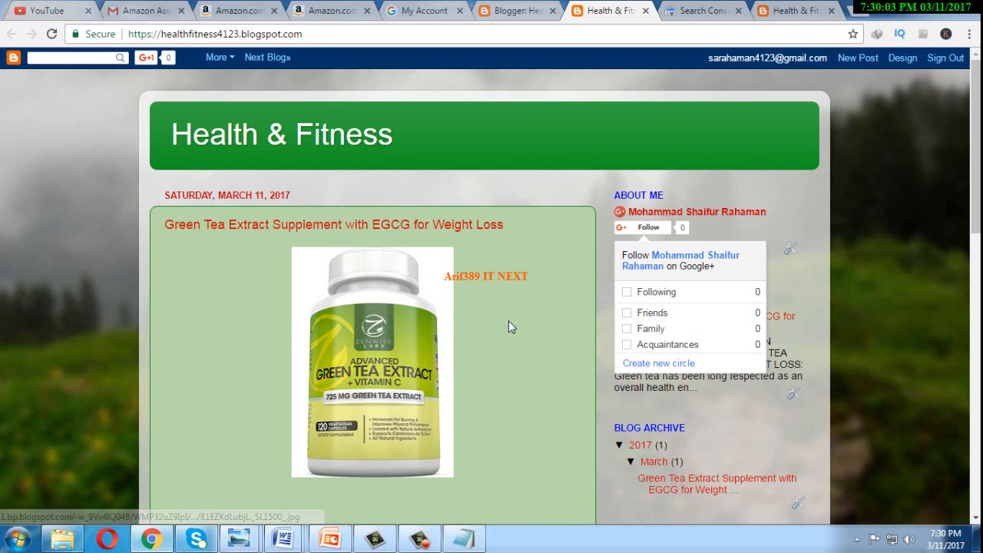
scroll(508, 321, "down", 4)
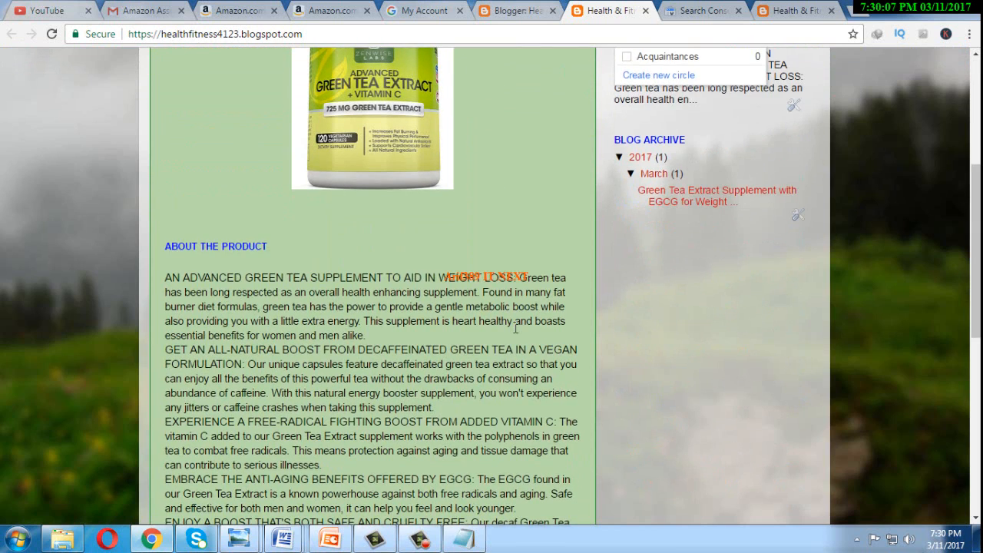
scroll(516, 329, "down", 3)
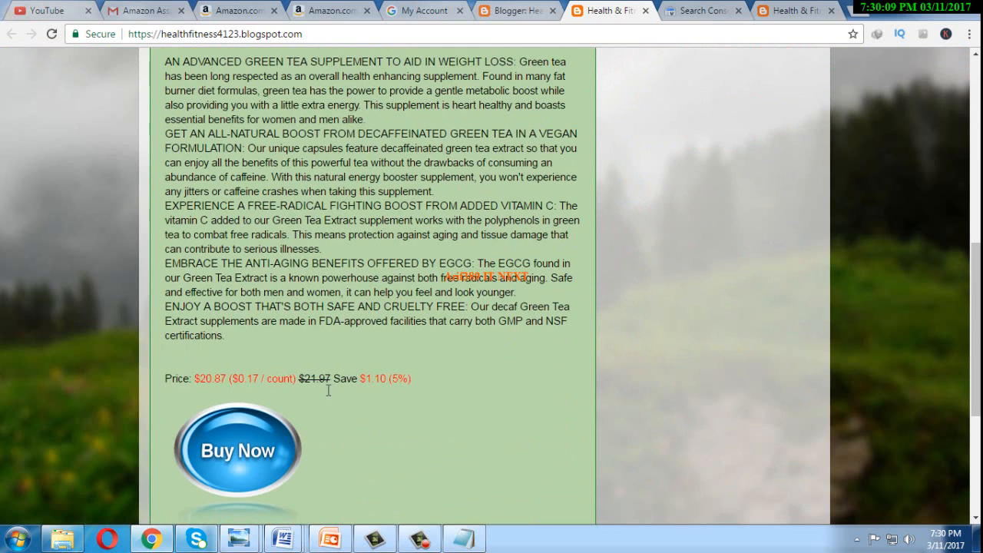
scroll(390, 444, "down", 3)
scroll(393, 445, "down", 1)
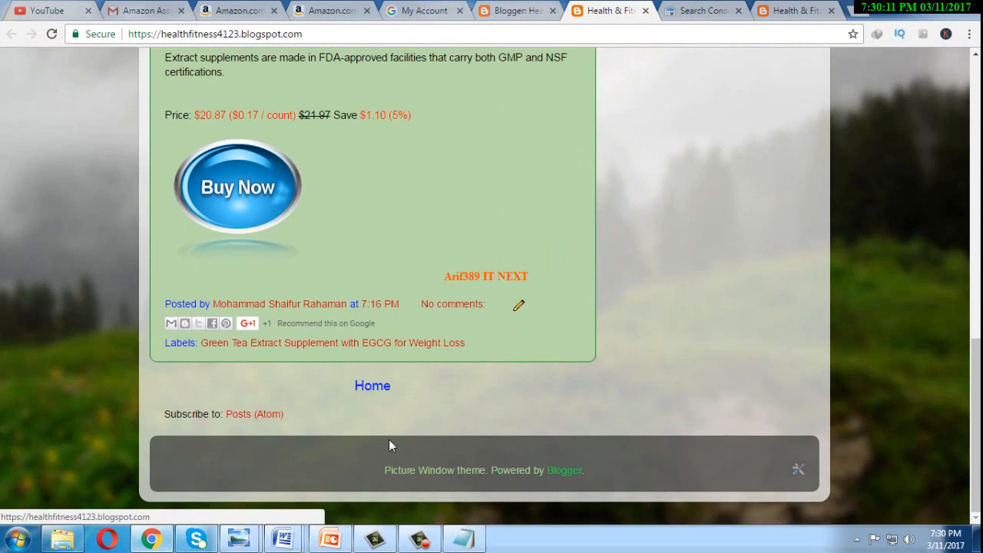